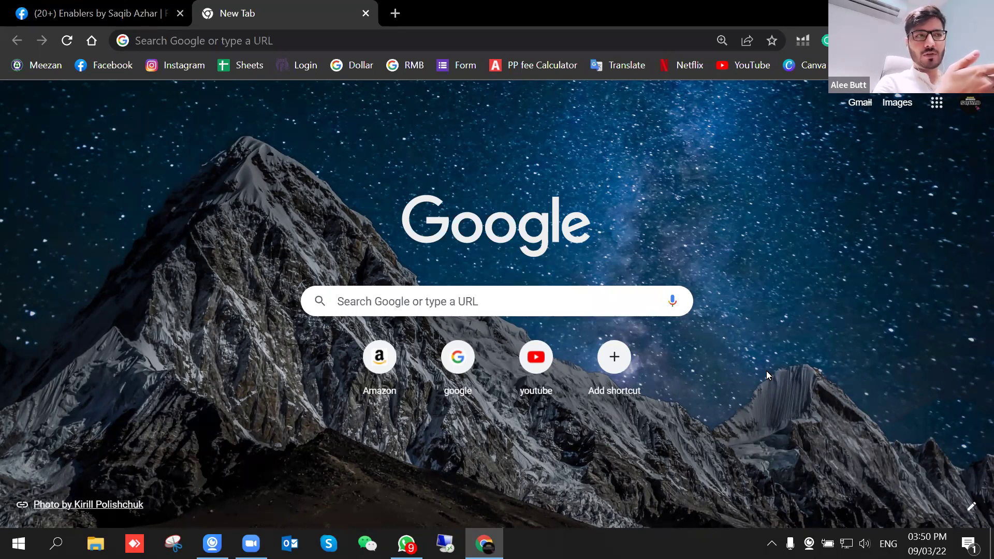
Step: Search Google for 'google spreadsheet' and pick the Google Sheets result
{"action": "left_click", "coordinate": [490, 309]}
{"action": "type", "text": "googl"}
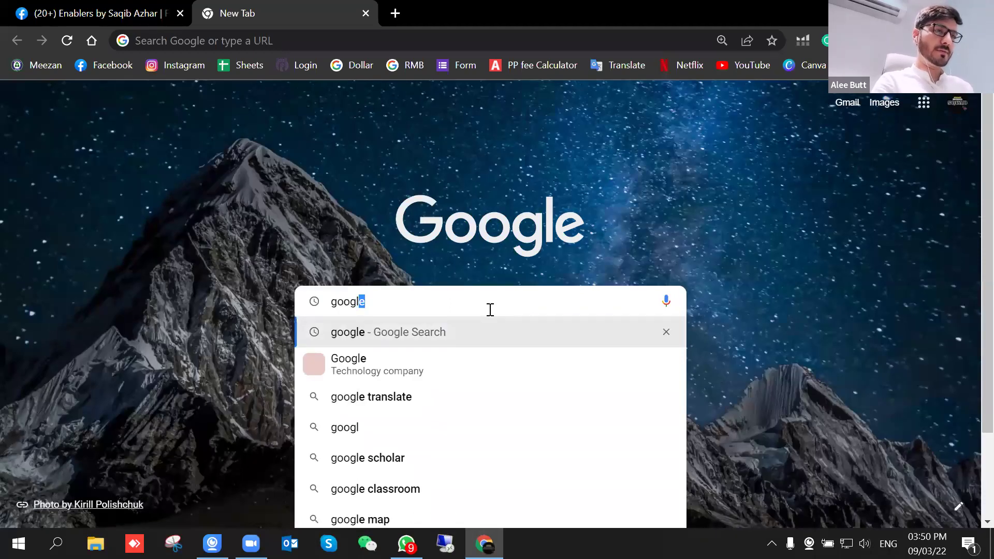
{"action": "type", "text": "e sp"}
{"action": "key", "text": "BackSpace"}
{"action": "type", "text": "p"}
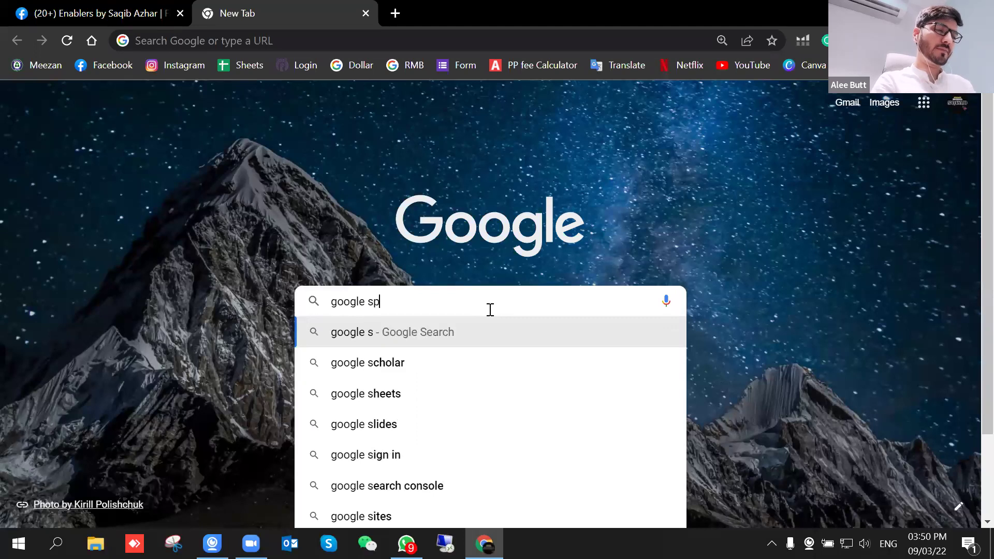
{"action": "type", "text": "readsheet"}
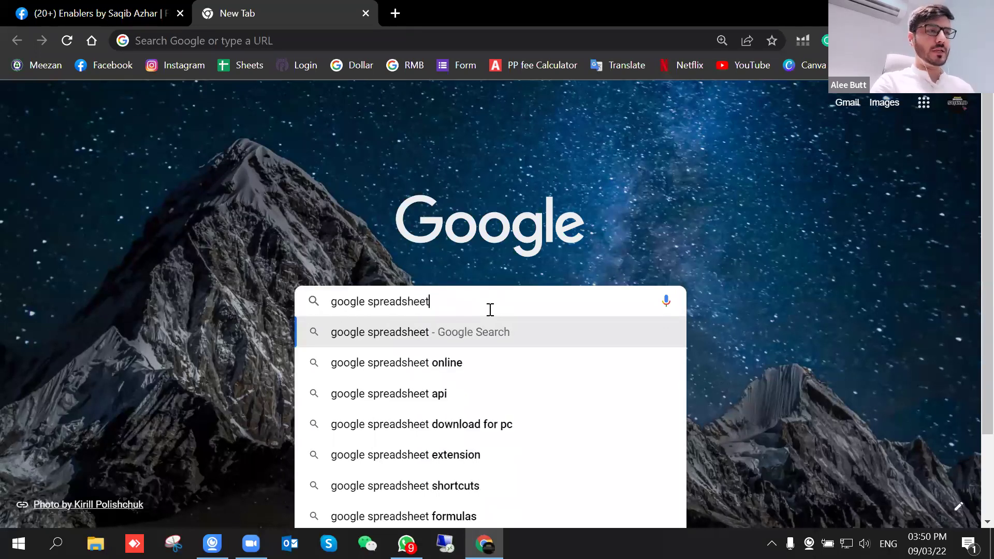
{"action": "key", "text": "Return"}
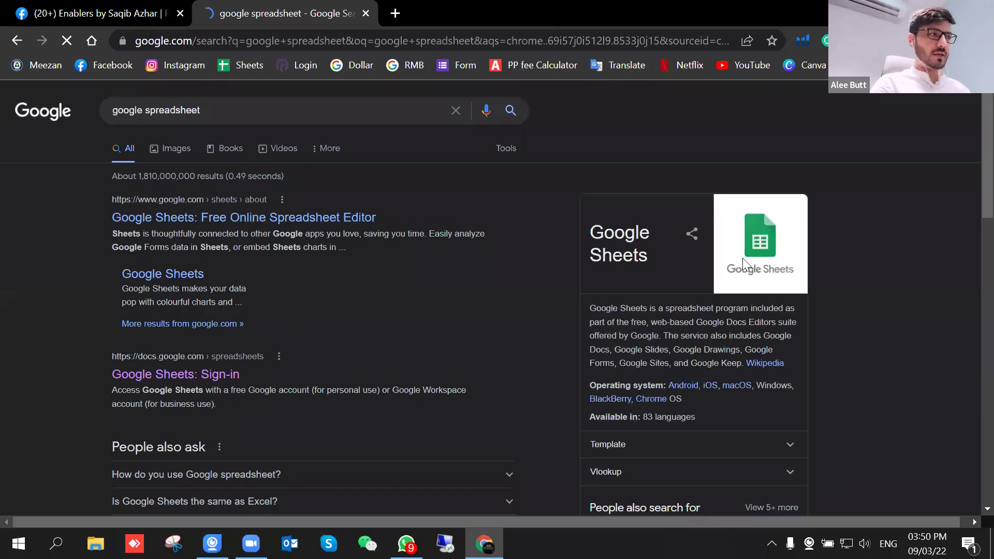
{"action": "left_click", "coordinate": [765, 236]}
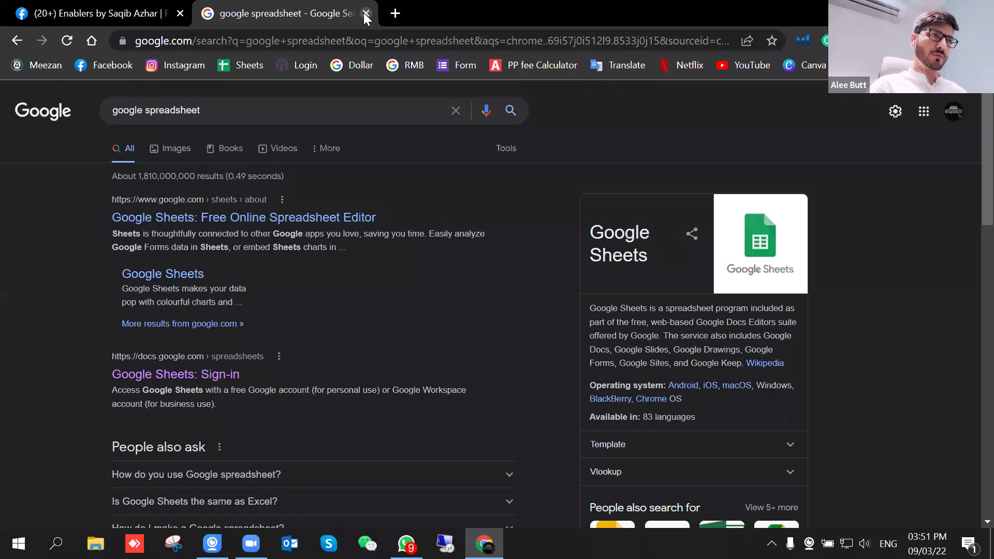
Step: From a fresh new tab, launch Sheets through the Google apps grid
{"action": "left_click", "coordinate": [396, 14]}
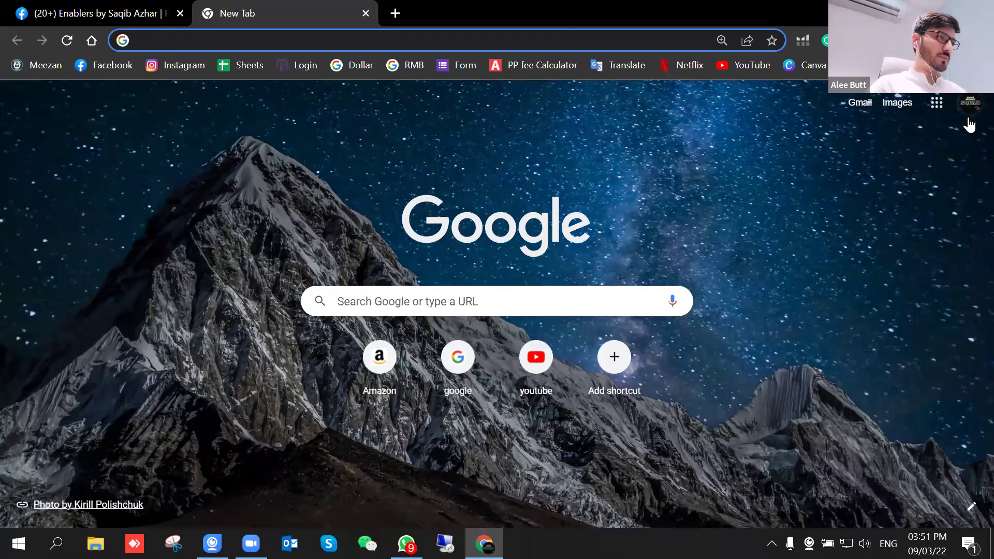
{"action": "left_click", "coordinate": [937, 104]}
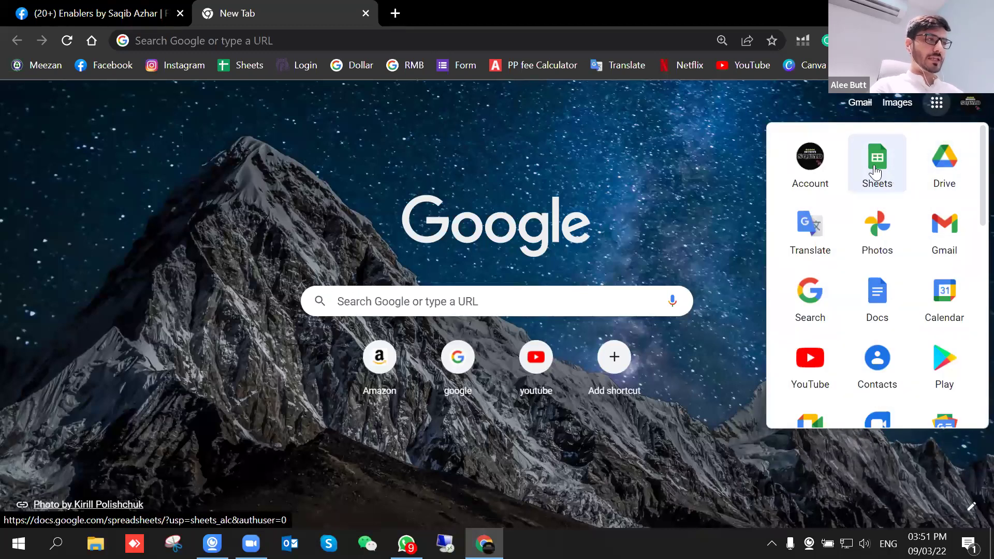
{"action": "scroll", "coordinate": [876, 176], "scroll_direction": "down", "scroll_amount": 10}
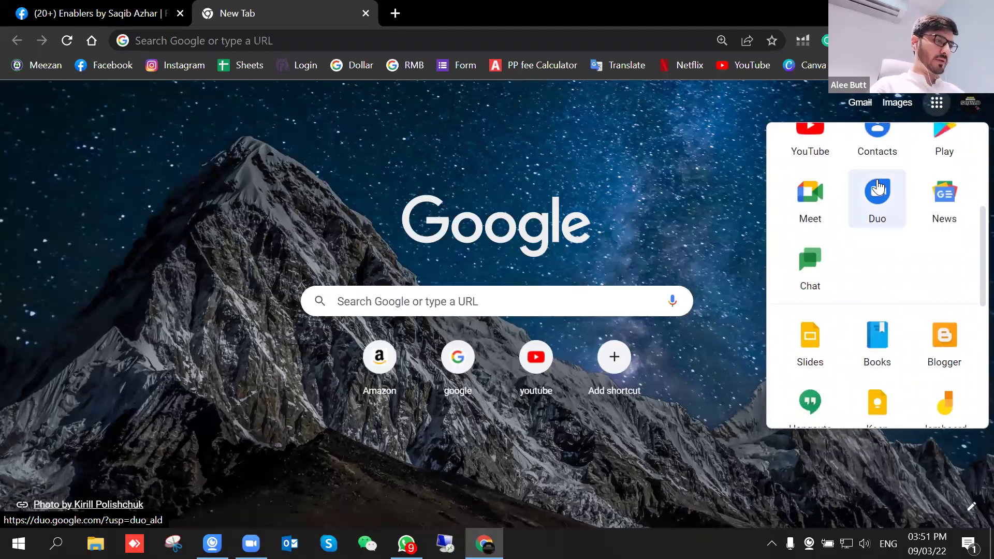
{"action": "scroll", "coordinate": [881, 185], "scroll_direction": "up", "scroll_amount": 1}
{"action": "scroll", "coordinate": [880, 259], "scroll_direction": "up", "scroll_amount": 2}
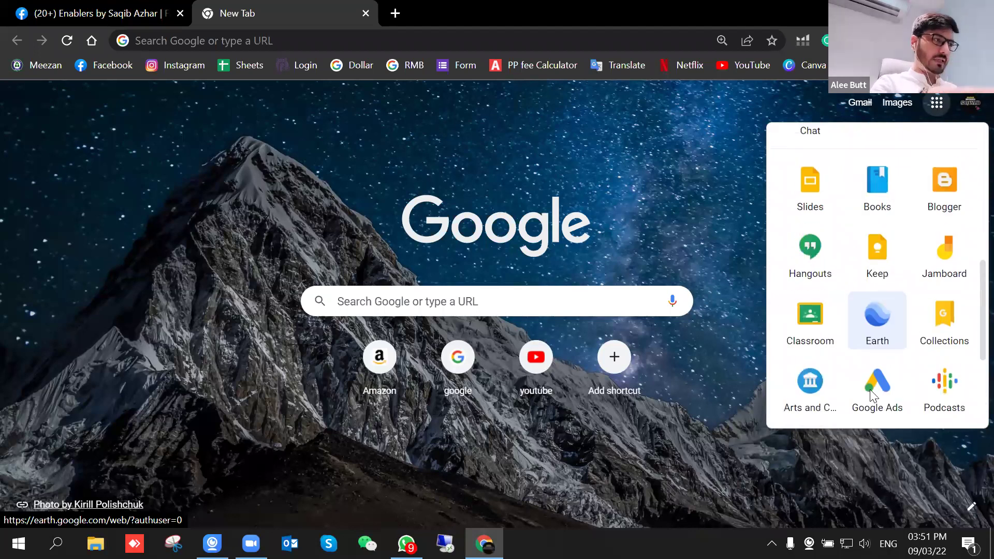
{"action": "scroll", "coordinate": [879, 331], "scroll_direction": "down", "scroll_amount": 4}
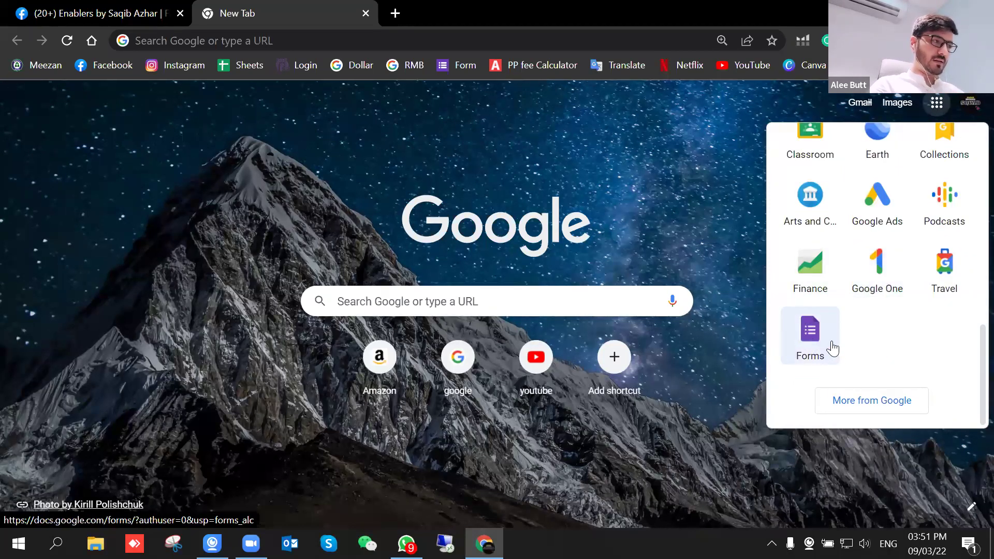
{"action": "scroll", "coordinate": [873, 316], "scroll_direction": "up", "scroll_amount": 10}
{"action": "scroll", "coordinate": [867, 302], "scroll_direction": "up", "scroll_amount": 2}
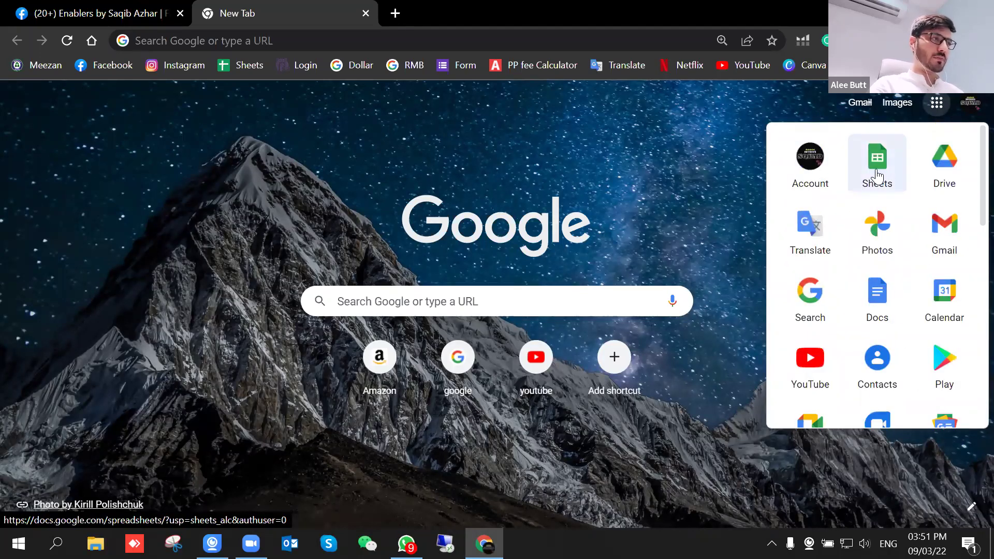
{"action": "left_click", "coordinate": [877, 176]}
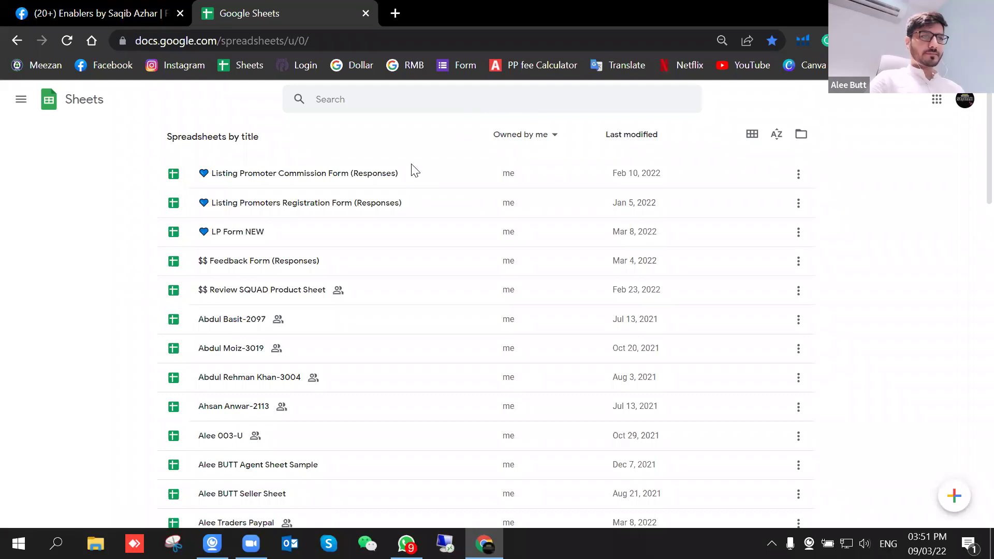
Step: Scroll the Sheets home file list down to the end and back to the top
{"action": "scroll", "coordinate": [426, 233], "scroll_direction": "down", "scroll_amount": 5}
{"action": "scroll", "coordinate": [426, 236], "scroll_direction": "down", "scroll_amount": 20}
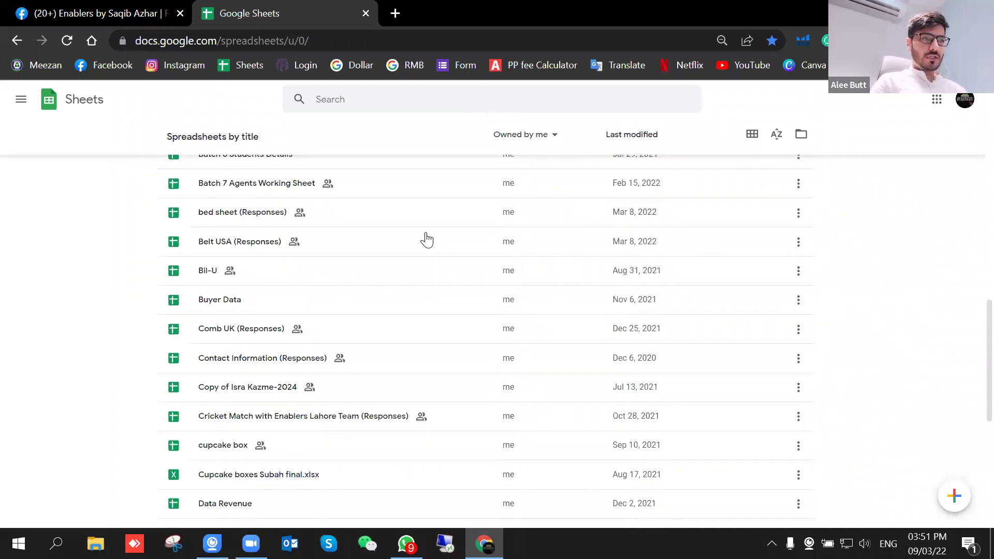
{"action": "scroll", "coordinate": [428, 249], "scroll_direction": "down", "scroll_amount": 20}
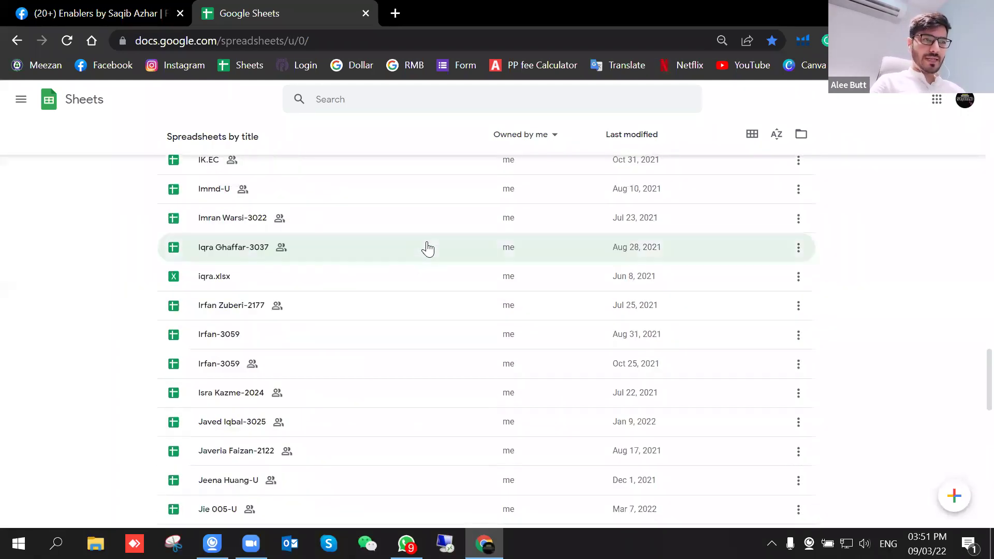
{"action": "scroll", "coordinate": [435, 250], "scroll_direction": "down", "scroll_amount": 7}
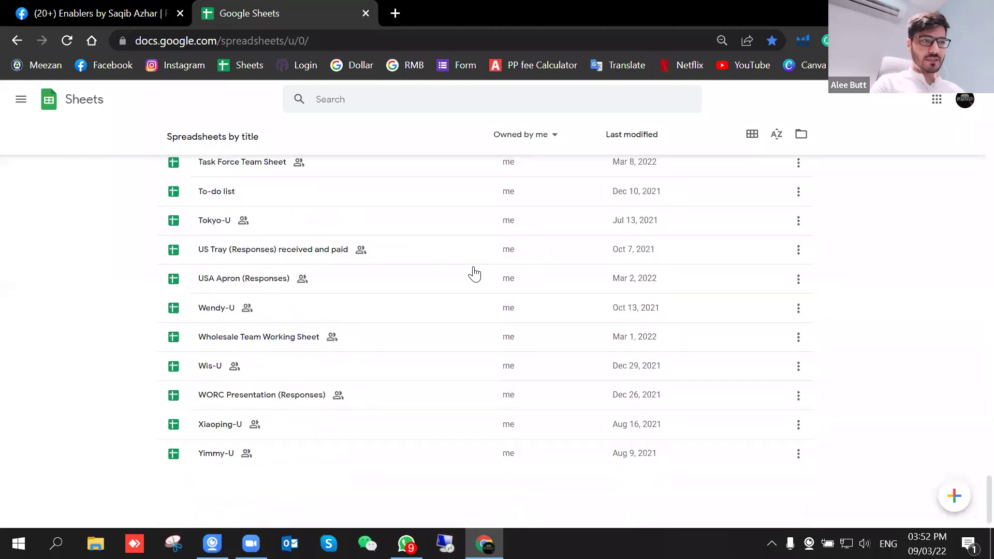
{"action": "scroll", "coordinate": [475, 275], "scroll_direction": "up", "scroll_amount": 15}
{"action": "scroll", "coordinate": [478, 290], "scroll_direction": "down", "scroll_amount": 10}
{"action": "scroll", "coordinate": [480, 311], "scroll_direction": "down", "scroll_amount": 10}
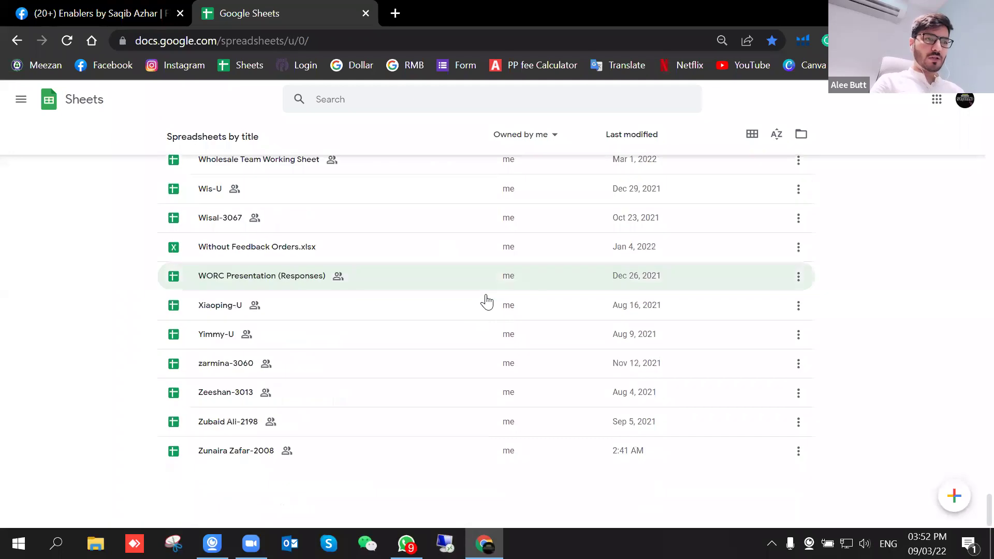
{"action": "scroll", "coordinate": [480, 318], "scroll_direction": "up", "scroll_amount": 6}
{"action": "scroll", "coordinate": [480, 320], "scroll_direction": "up", "scroll_amount": 20}
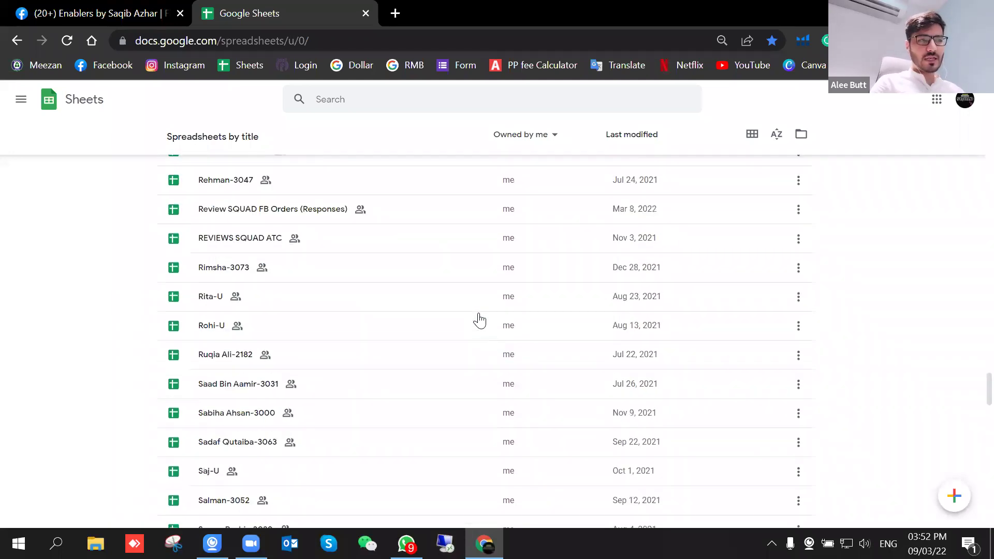
{"action": "scroll", "coordinate": [479, 319], "scroll_direction": "up", "scroll_amount": 20}
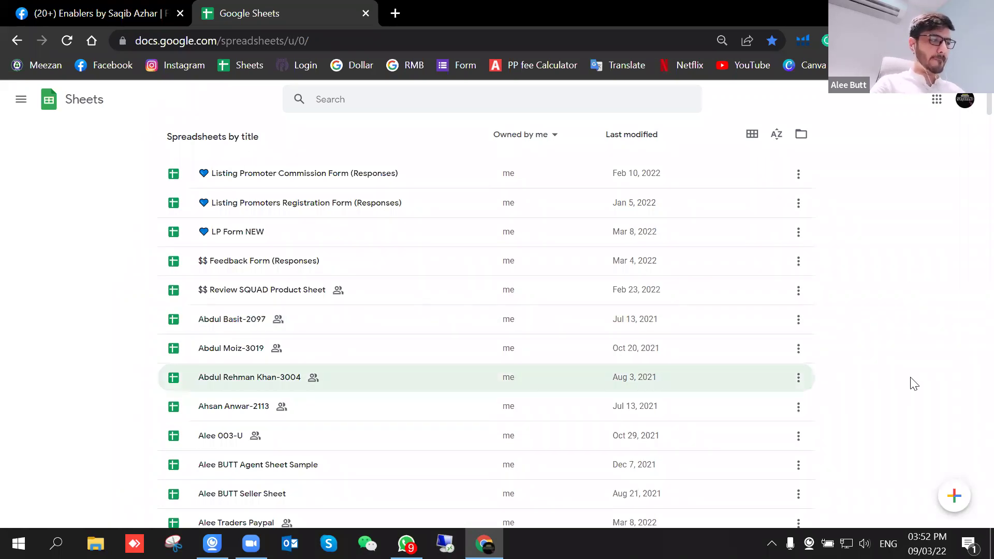
{"action": "mouse_move", "coordinate": [955, 498]}
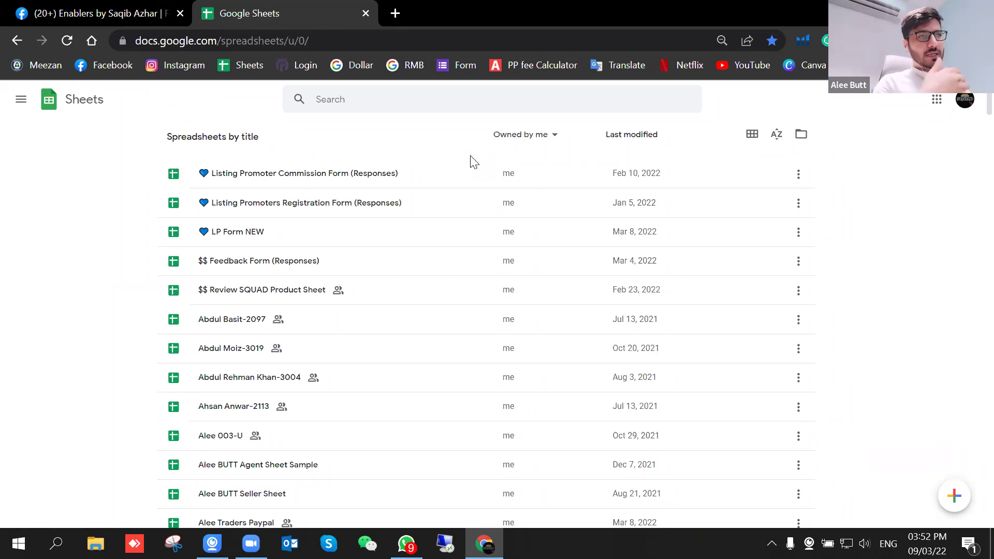
Step: Start a blank spreadsheet and retitle it 'Listing Promoter Batch 08', fixing the 'BAtch' capitalisation
{"action": "left_click", "coordinate": [956, 498]}
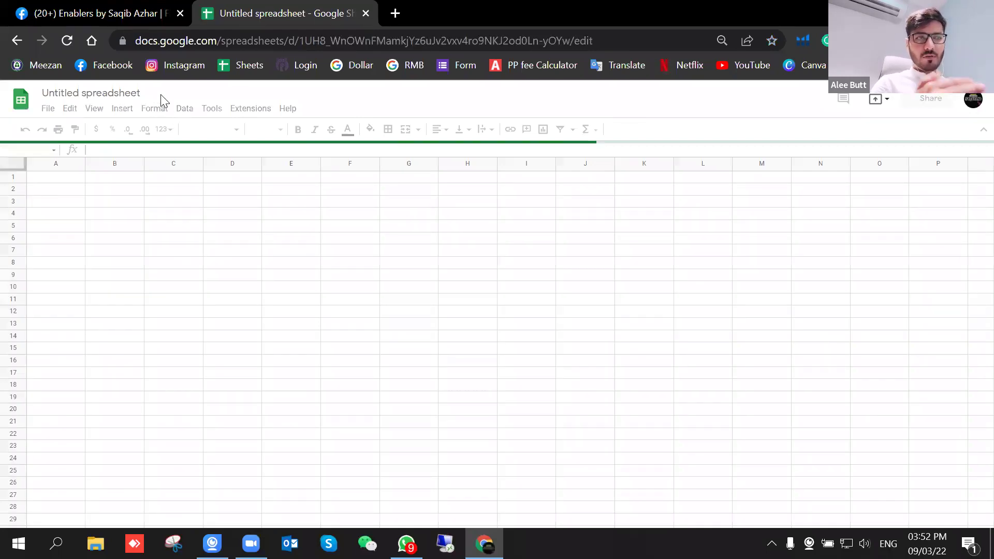
{"action": "left_click", "coordinate": [132, 92]}
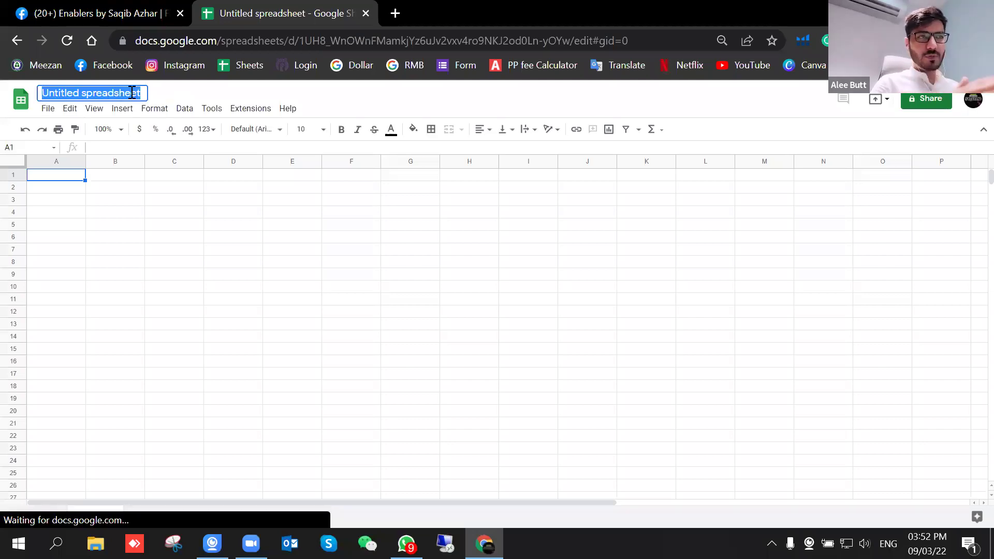
{"action": "double_click", "coordinate": [132, 93]}
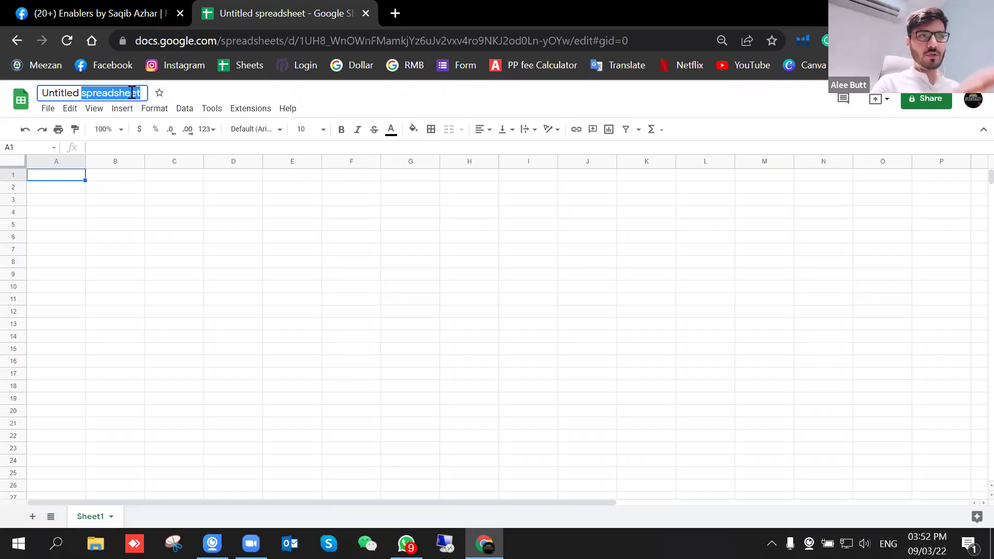
{"action": "key", "text": "BackSpace"}
{"action": "key", "text": "BackSpace"}
{"action": "key", "text": "BackSpace"}
{"action": "key", "text": "BackSpace"}
{"action": "key", "text": "BackSpace"}
{"action": "key", "text": "BackSpace"}
{"action": "key", "text": "BackSpace"}
{"action": "key", "text": "BackSpace"}
{"action": "key", "text": "BackSpace"}
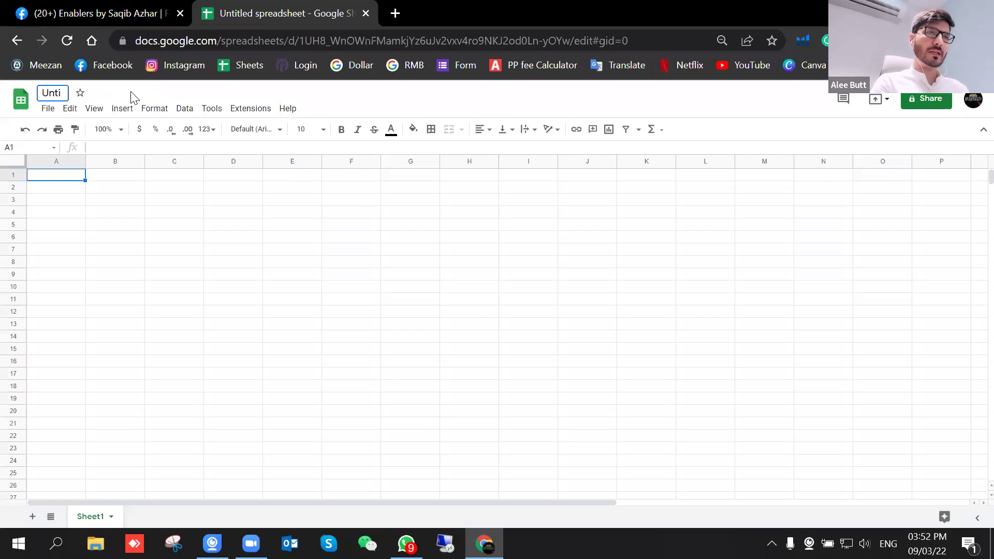
{"action": "type", "text": "Listing Promoter Batch 08"}
{"action": "left_click", "coordinate": [150, 93]}
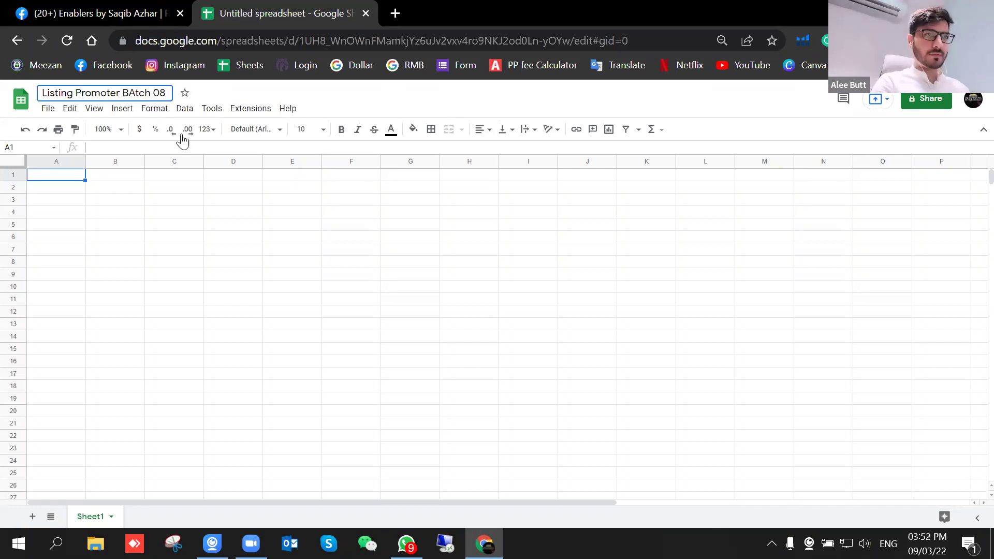
{"action": "key", "text": "Left"}
{"action": "key", "text": "Left"}
{"action": "key", "text": "Left"}
{"action": "key", "text": "Left"}
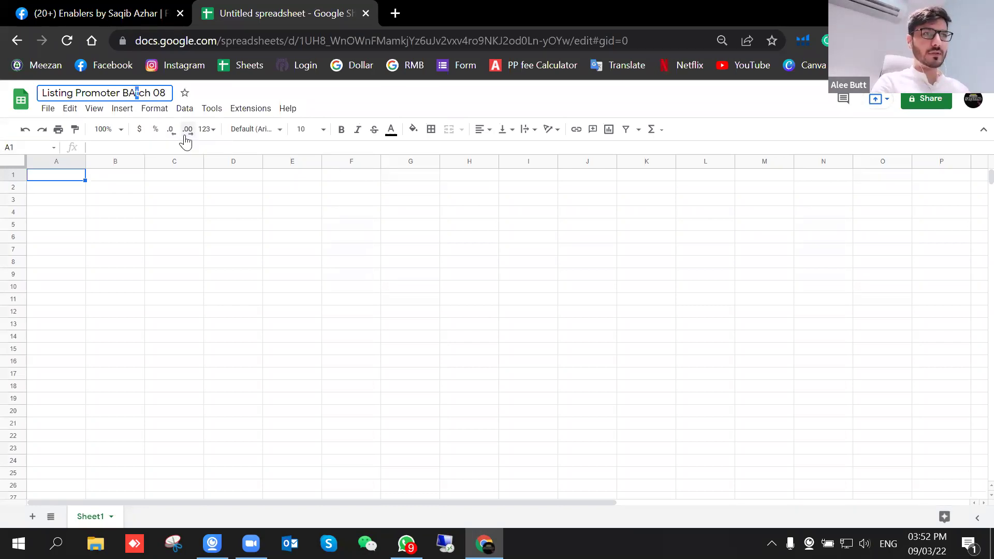
{"action": "key", "text": "shift+Right"}
{"action": "type", "text": "a"}
{"action": "left_click", "coordinate": [208, 227]}
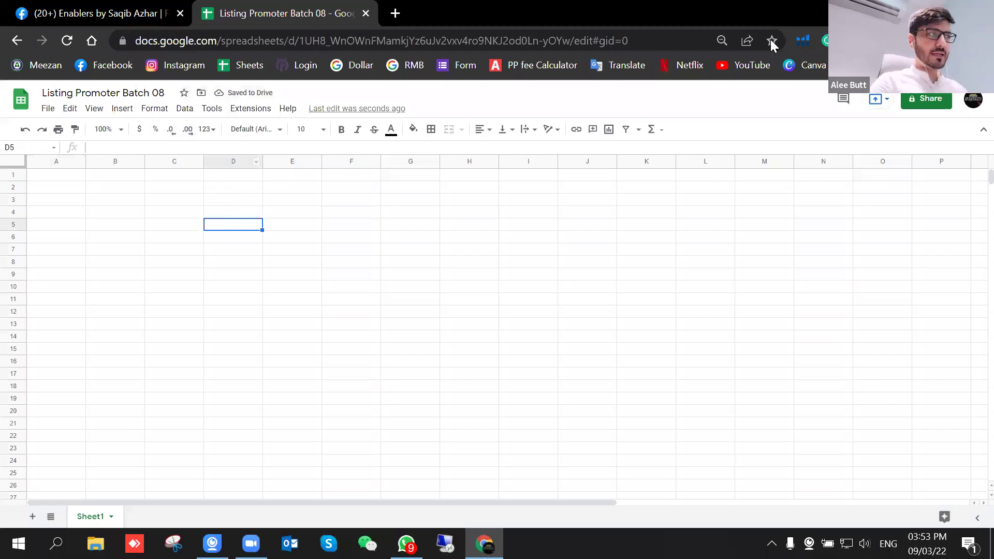
Step: Type two sample names into cells C5 and C6
{"action": "left_click", "coordinate": [534, 299]}
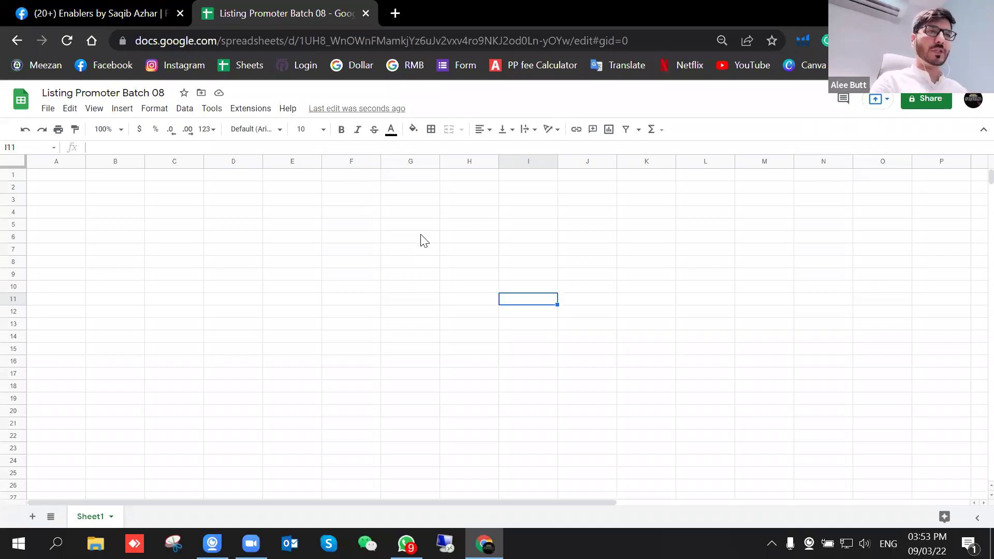
{"action": "left_click", "coordinate": [153, 226]}
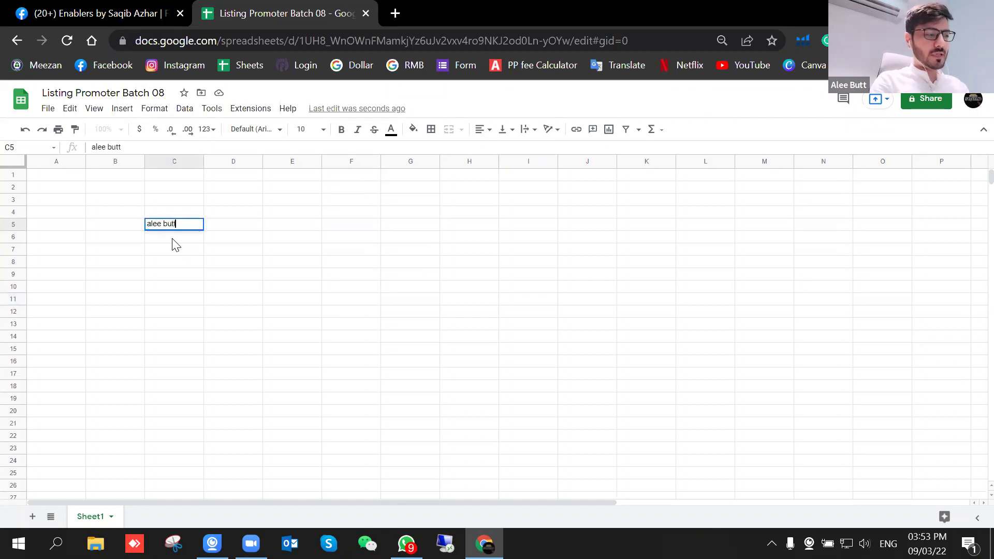
{"action": "key", "text": "Return"}
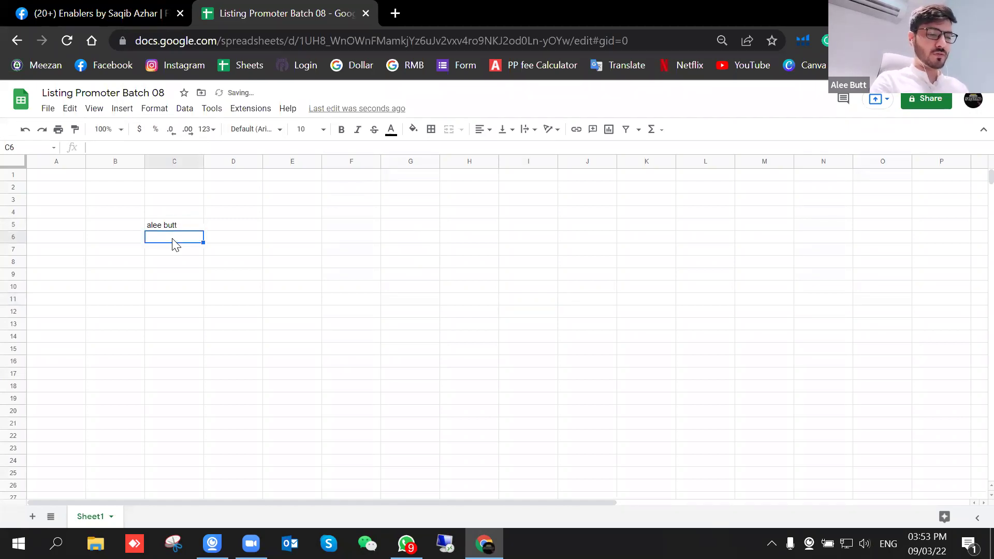
{"action": "type", "text": "f"}
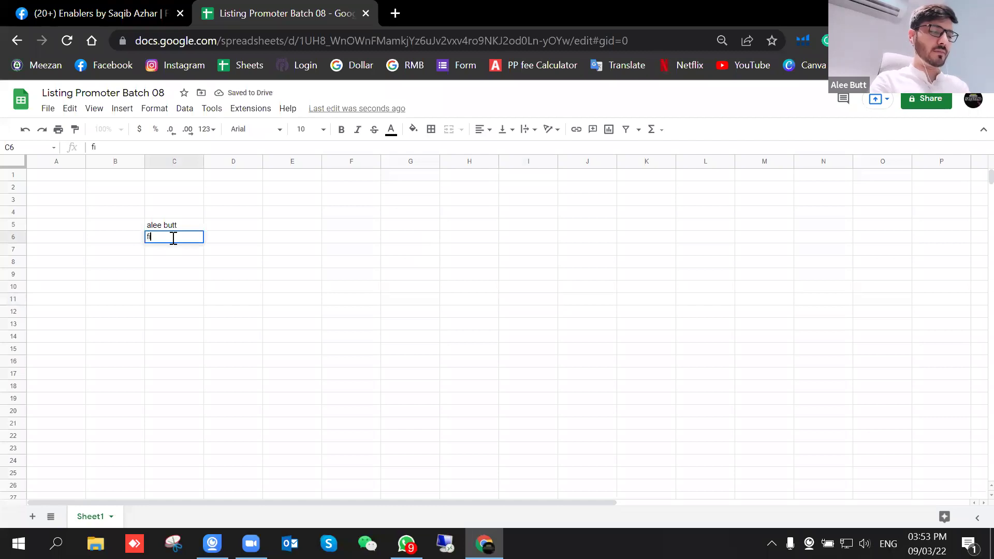
{"action": "type", "text": "ayyaz"}
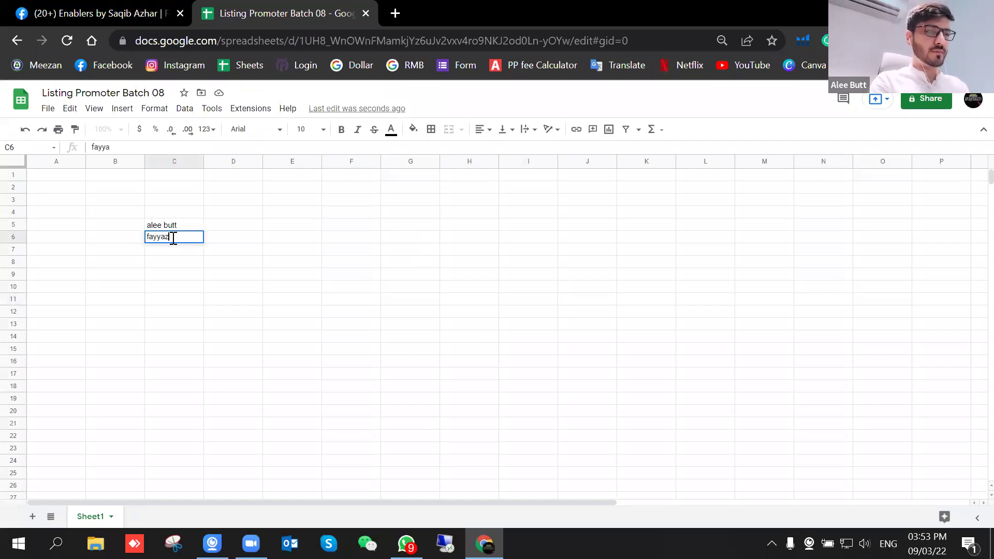
{"action": "key", "text": "Return"}
Step: Clear all of column C to remove the sample names
{"action": "left_click", "coordinate": [252, 291]}
{"action": "left_click", "coordinate": [175, 212]}
{"action": "left_click", "coordinate": [181, 276], "text": "shift"}
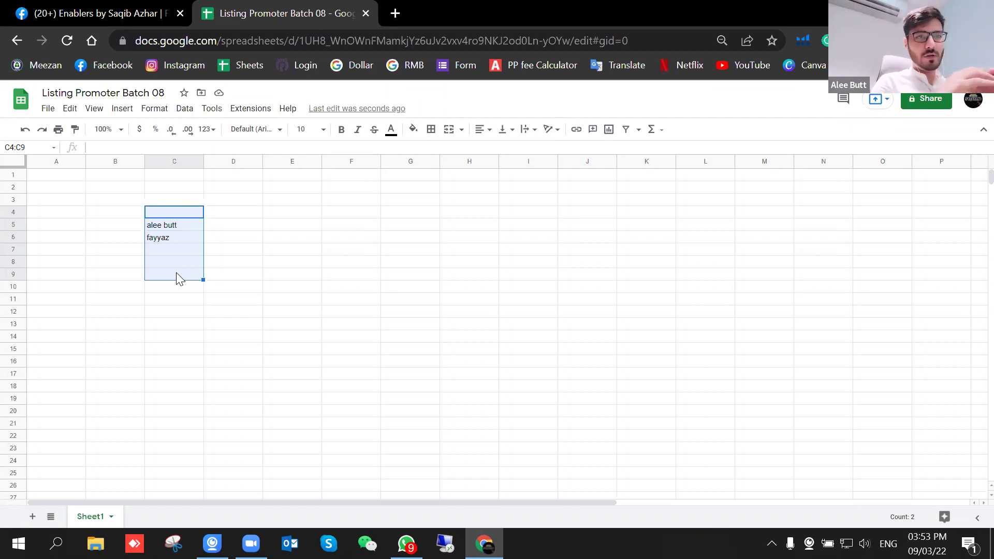
{"action": "left_click", "coordinate": [258, 290]}
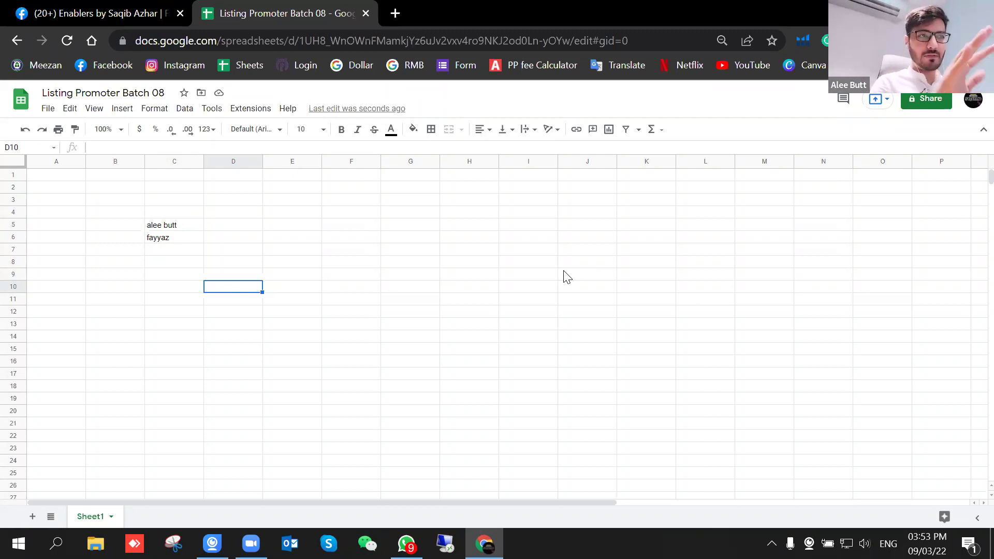
{"action": "left_click", "coordinate": [173, 161]}
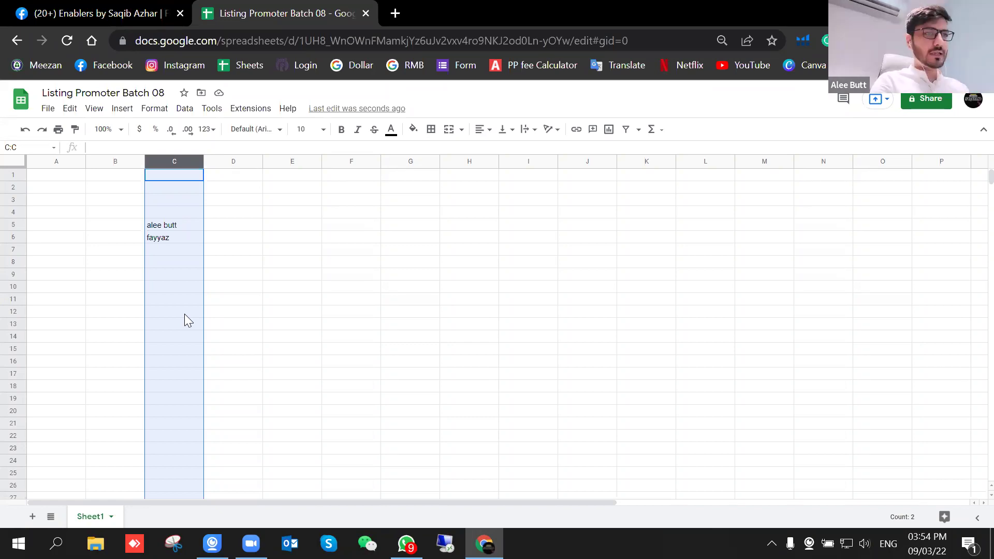
{"action": "key", "text": "Delete"}
{"action": "left_click", "coordinate": [312, 299]}
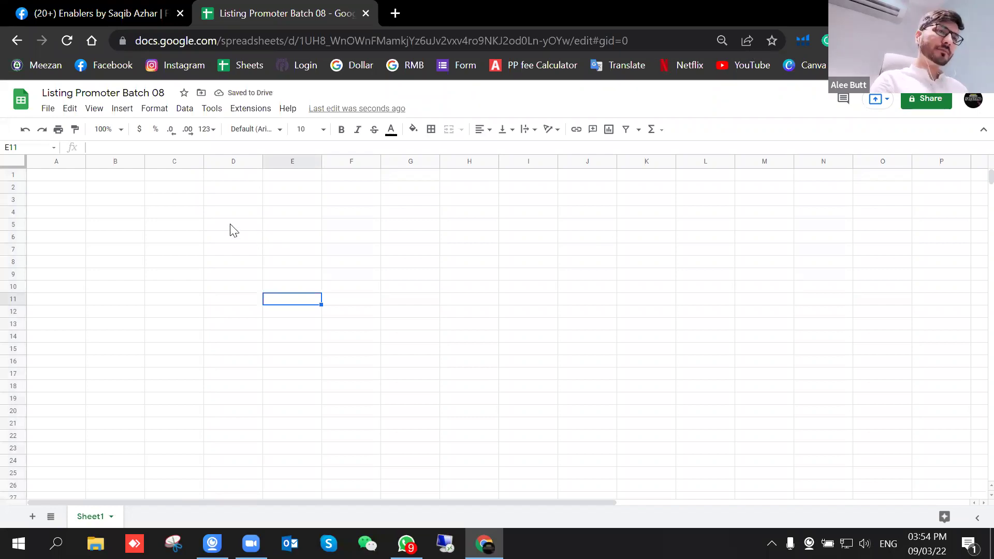
{"action": "left_click", "coordinate": [129, 216]}
Step: Enter headers 'Buyer Name' in A1 and 'Facebook link' in B1
{"action": "left_click", "coordinate": [75, 178]}
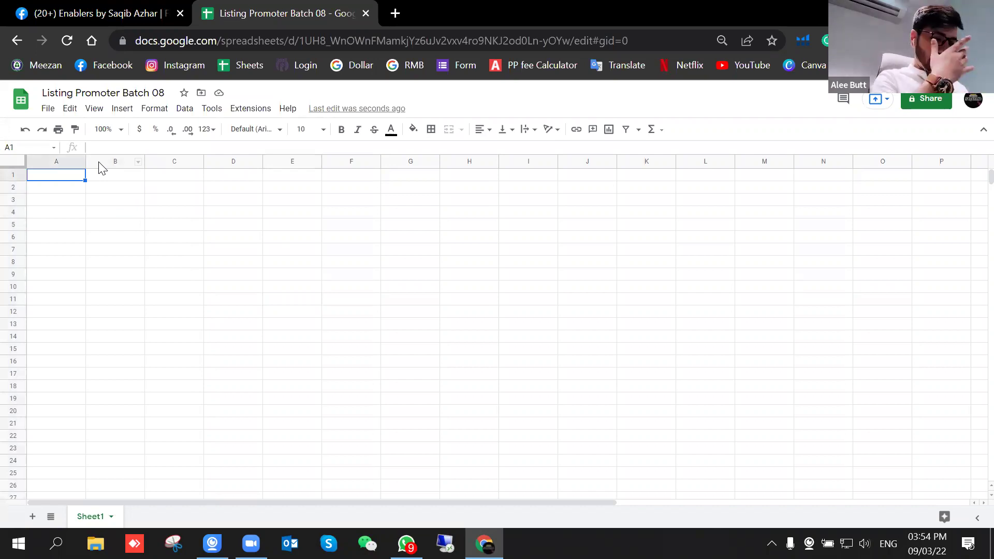
{"action": "type", "text": "B"}
{"action": "key", "text": "BackSpace"}
{"action": "type", "text": "Byer"}
{"action": "key", "text": "BackSpace"}
{"action": "key", "text": "BackSpace"}
{"action": "key", "text": "BackSpace"}
{"action": "type", "text": "uyer Name"}
{"action": "key", "text": "Tab"}
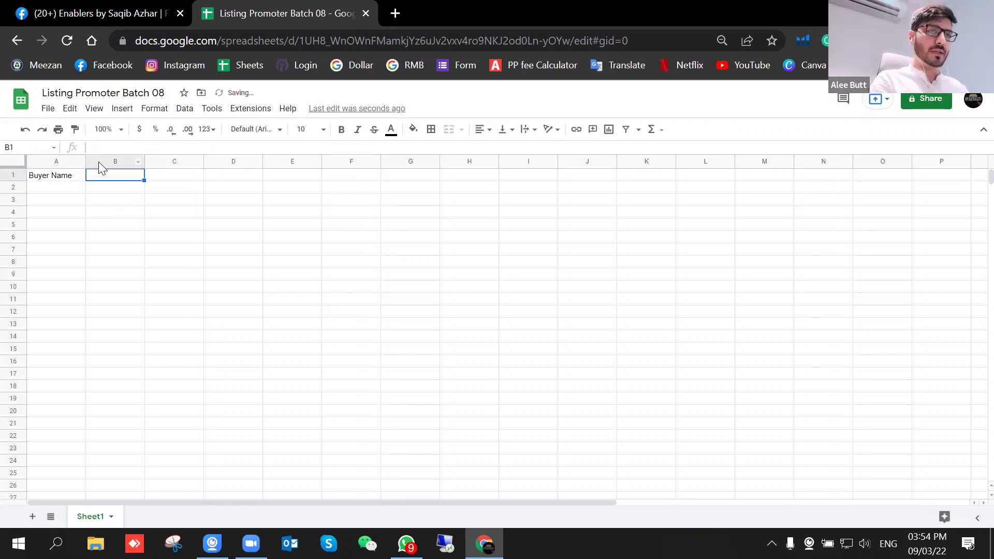
{"action": "type", "text": "Fa"}
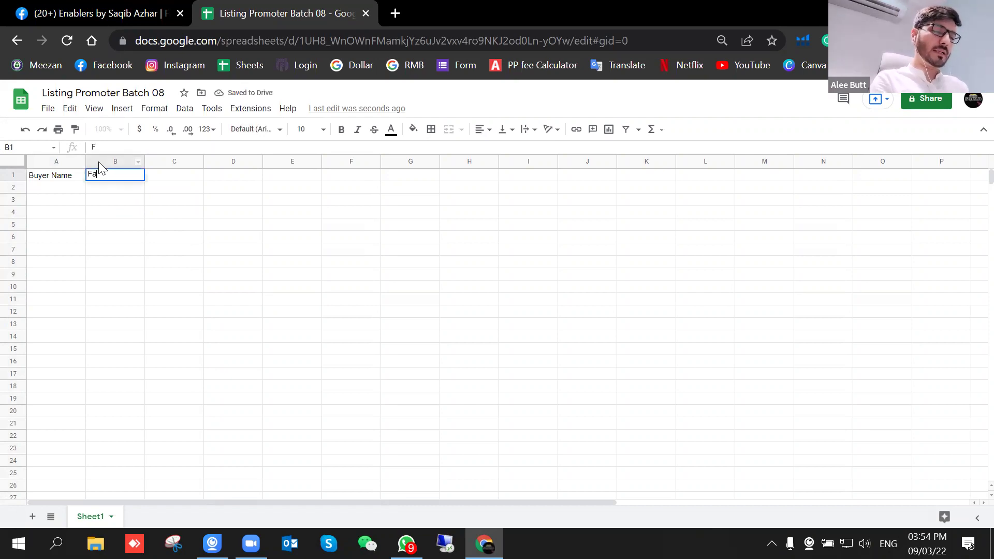
{"action": "type", "text": "cebook link"}
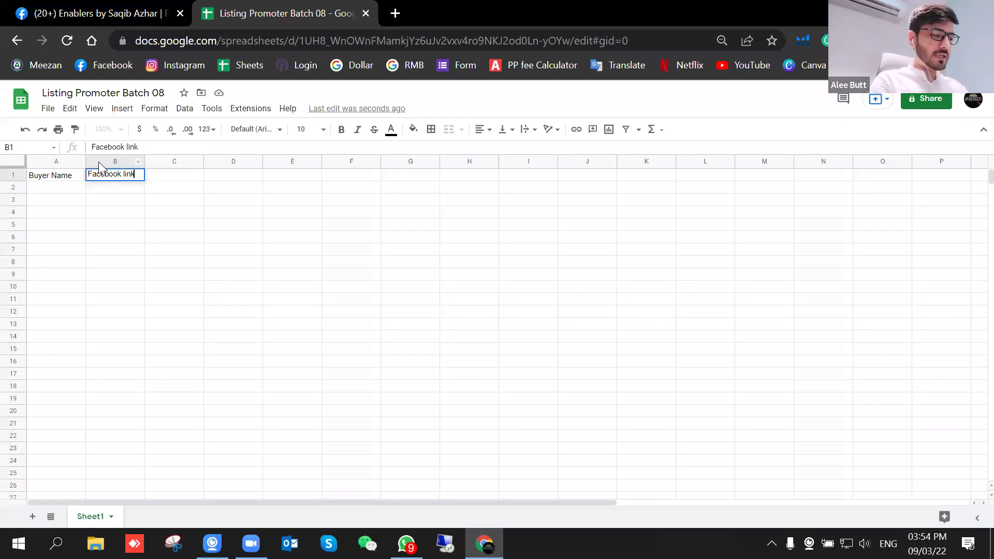
{"action": "key", "text": "Tab"}
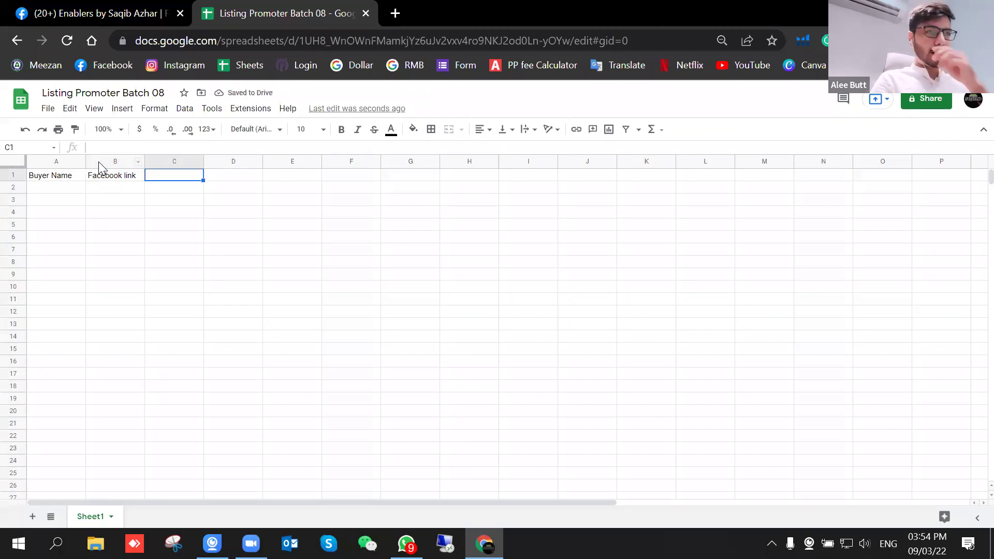
Step: Add headers 'Whatsapp', 'Instagram' and 'Paypal' in C1 through E1
{"action": "type", "text": "Whatsapp"}
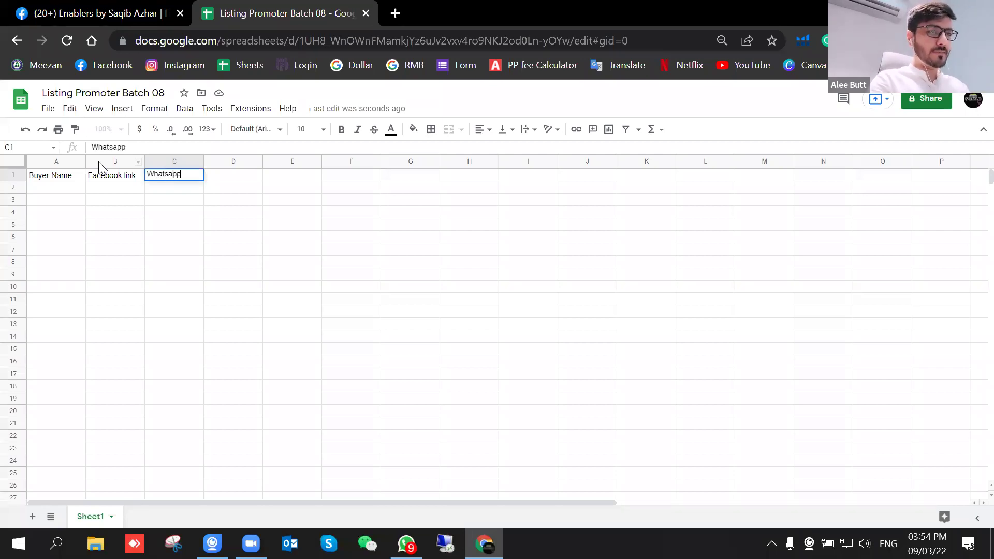
{"action": "key", "text": "Tab"}
{"action": "type", "text": "Insta"}
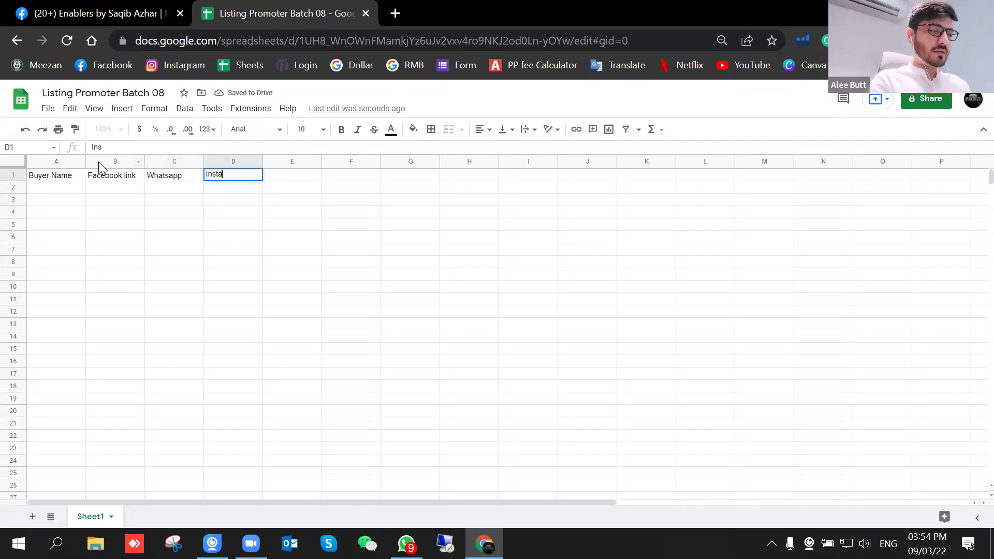
{"action": "type", "text": "gram"}
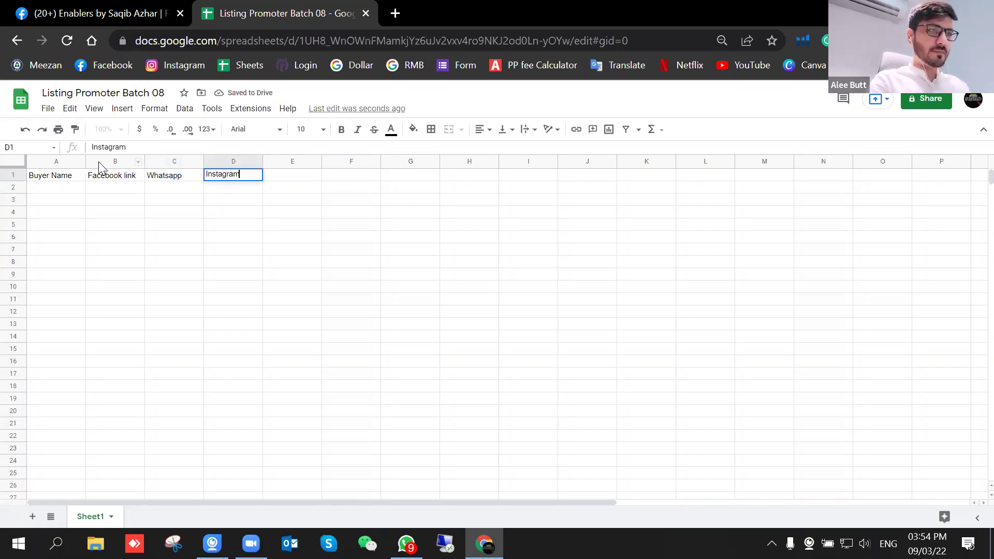
{"action": "key", "text": "Tab"}
{"action": "type", "text": "Paypa"}
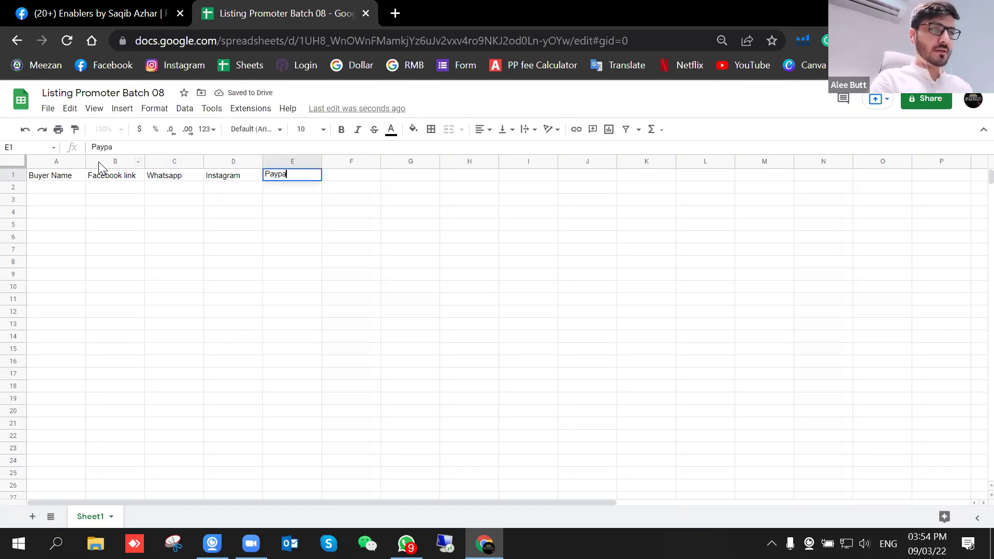
{"action": "key", "text": "Tab"}
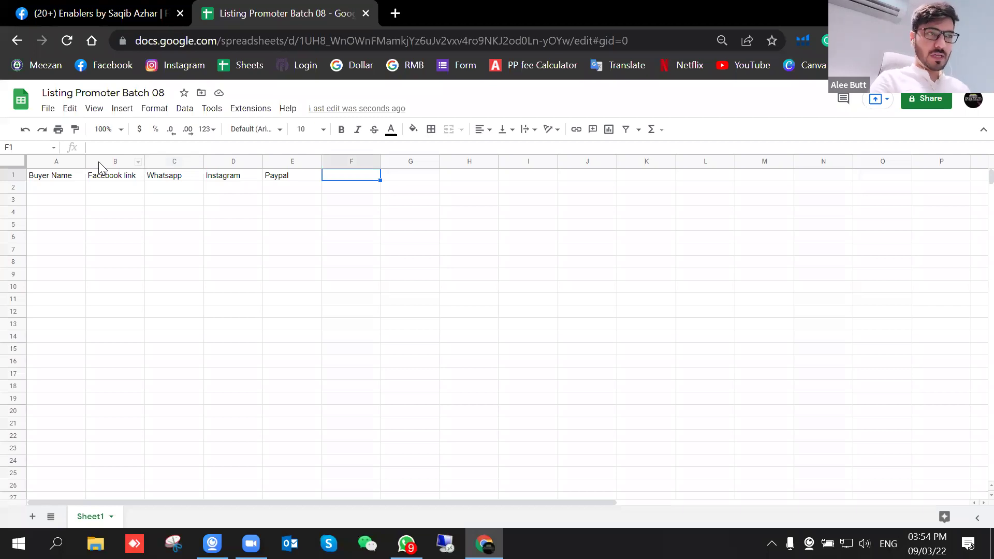
{"action": "left_click", "coordinate": [445, 237]}
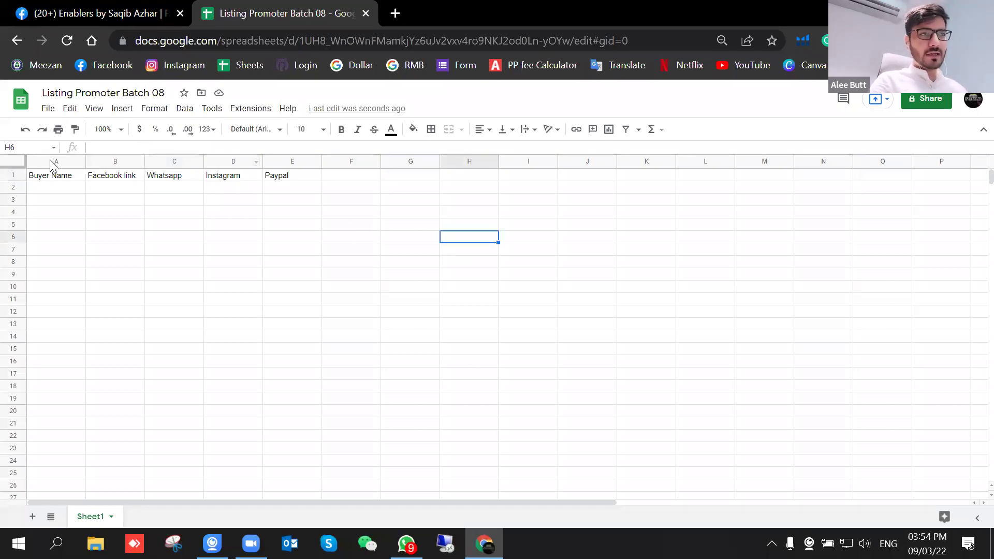
Step: Widen column A, bold the row 1 headers, and drag row 1 much taller
{"action": "left_click_drag", "start_coordinate": [86, 164], "coordinate": [482, 162]}
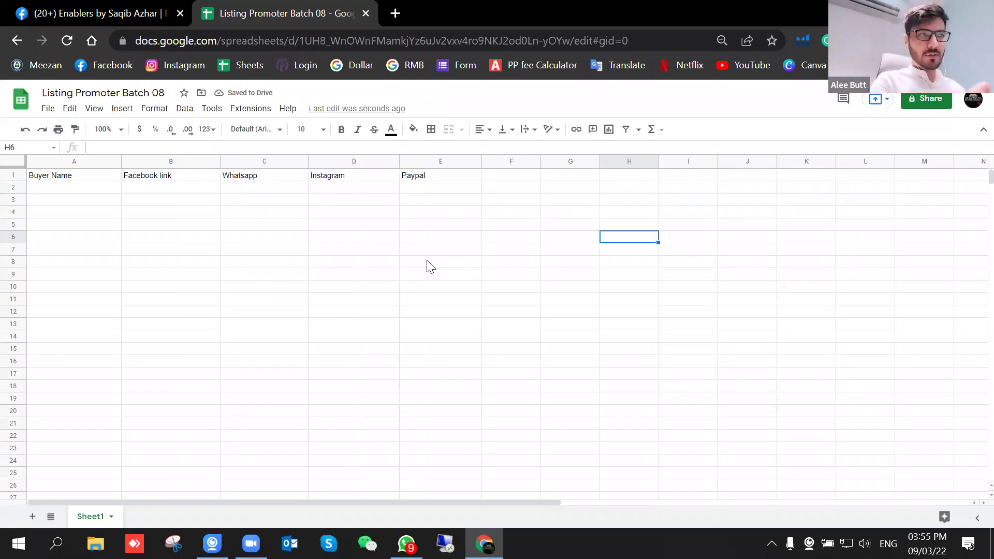
{"action": "left_click", "coordinate": [14, 174]}
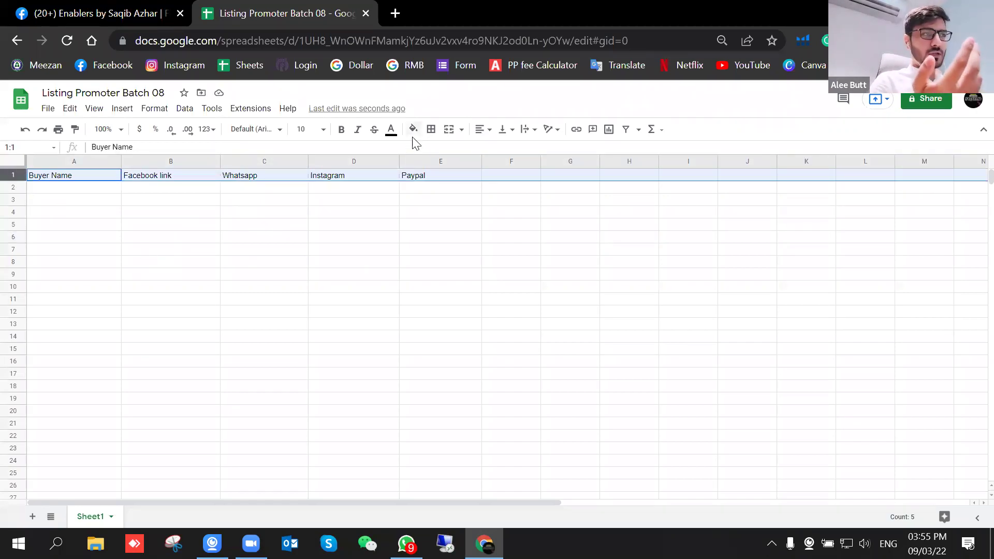
{"action": "key", "text": "ctrl+b"}
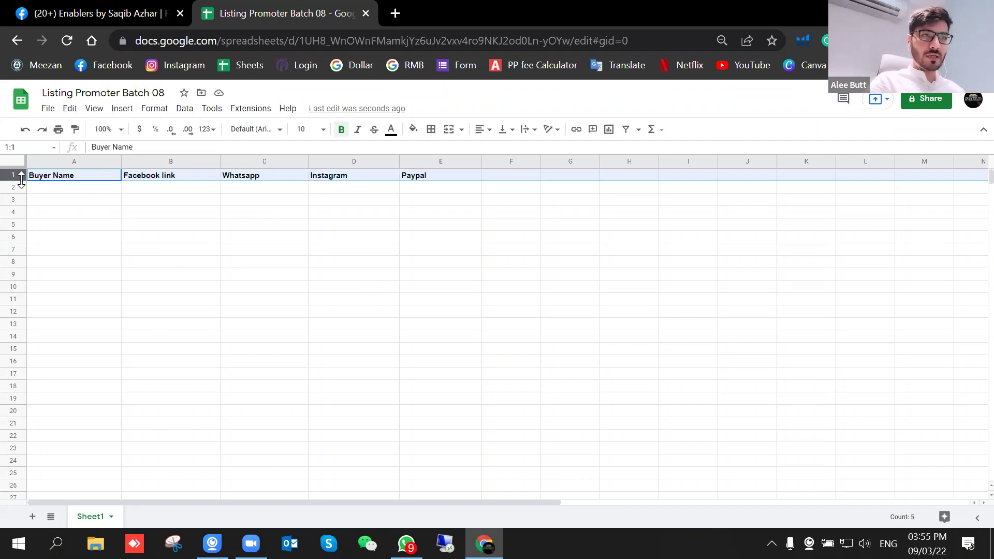
{"action": "left_click_drag", "start_coordinate": [19, 179], "coordinate": [19, 183]}
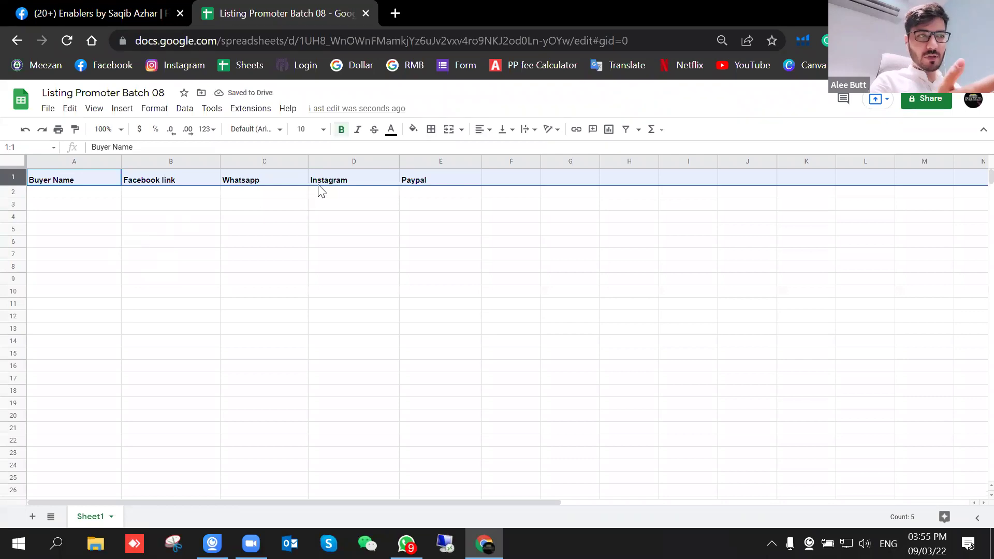
{"action": "left_click", "coordinate": [481, 129]}
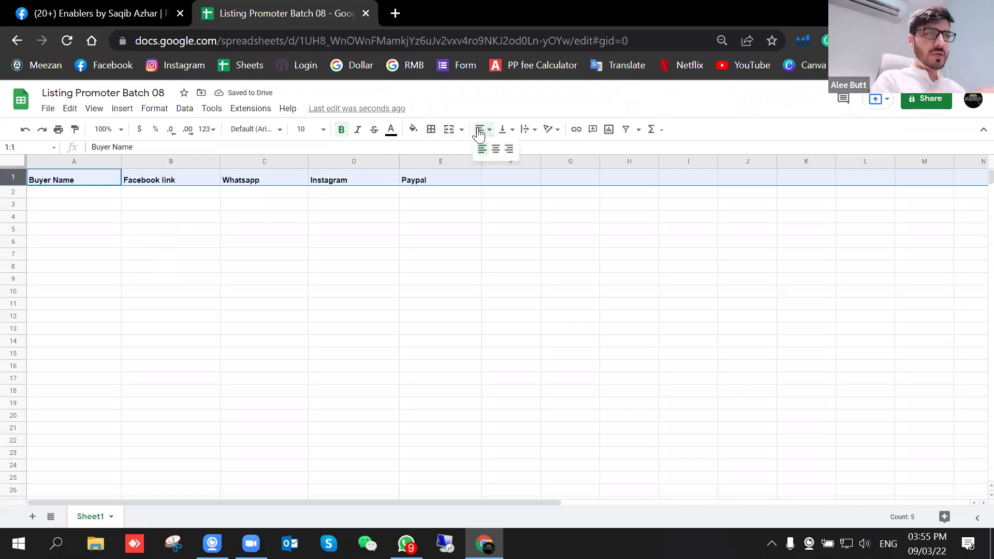
{"action": "left_click", "coordinate": [431, 257]}
{"action": "left_click_drag", "start_coordinate": [15, 184], "coordinate": [16, 260]}
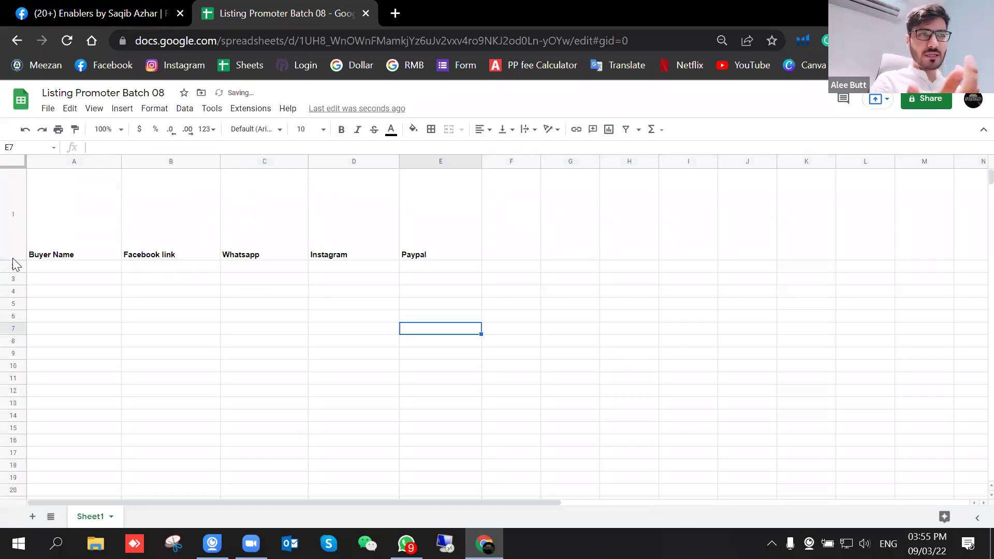
Step: Resize row 1 to height 21, then make it slightly taller by dragging
{"action": "left_click", "coordinate": [15, 220]}
{"action": "right_click", "coordinate": [151, 214]}
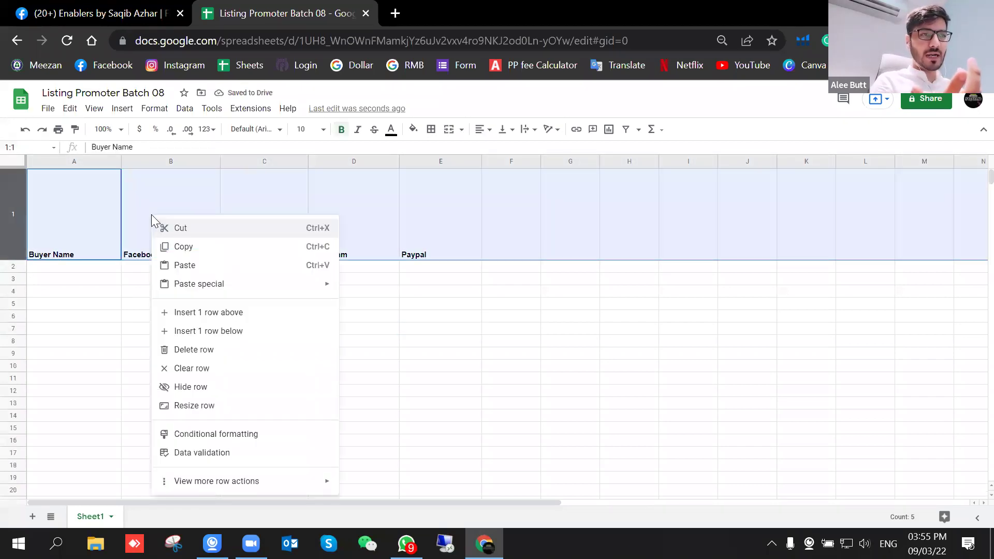
{"action": "left_click", "coordinate": [210, 409]}
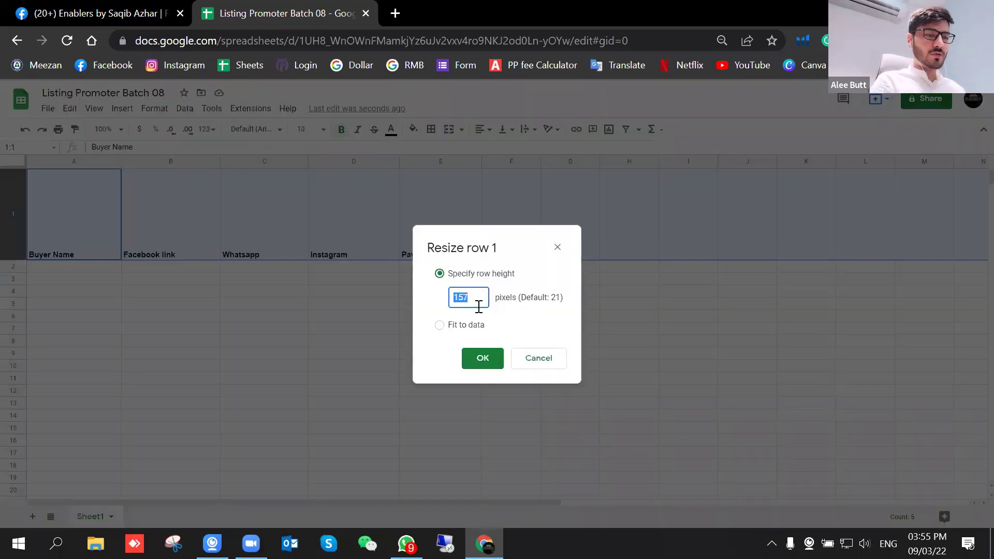
{"action": "key", "text": "Return"}
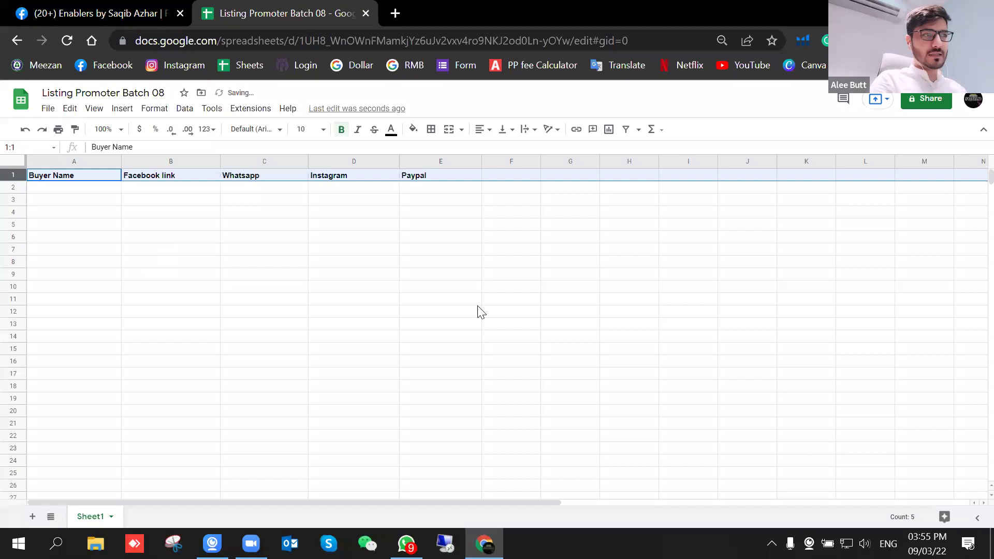
{"action": "left_click", "coordinate": [192, 212]}
{"action": "left_click_drag", "start_coordinate": [16, 181], "coordinate": [15, 188]}
{"action": "left_click", "coordinate": [15, 177]}
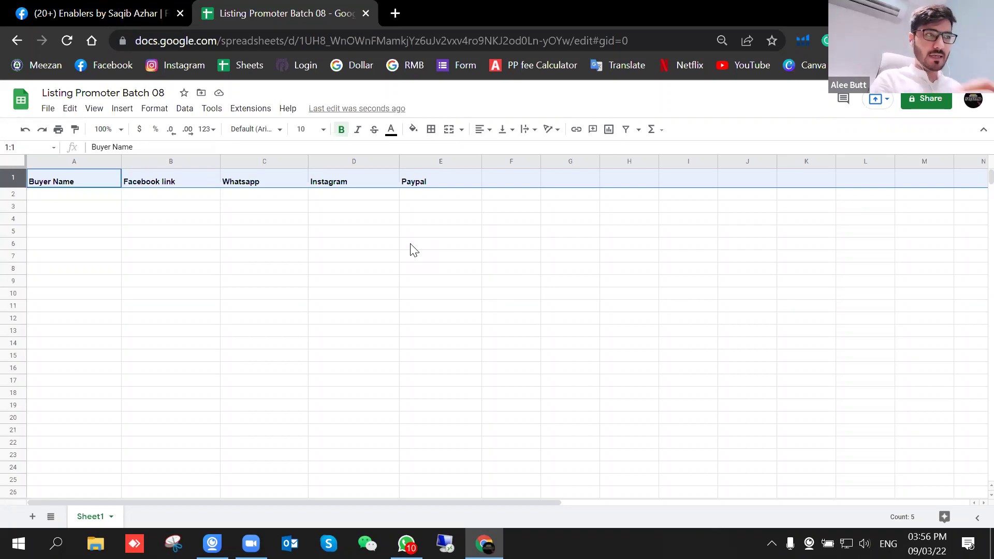
Step: Give the header row a green fill and white text colour
{"action": "left_click", "coordinate": [64, 221]}
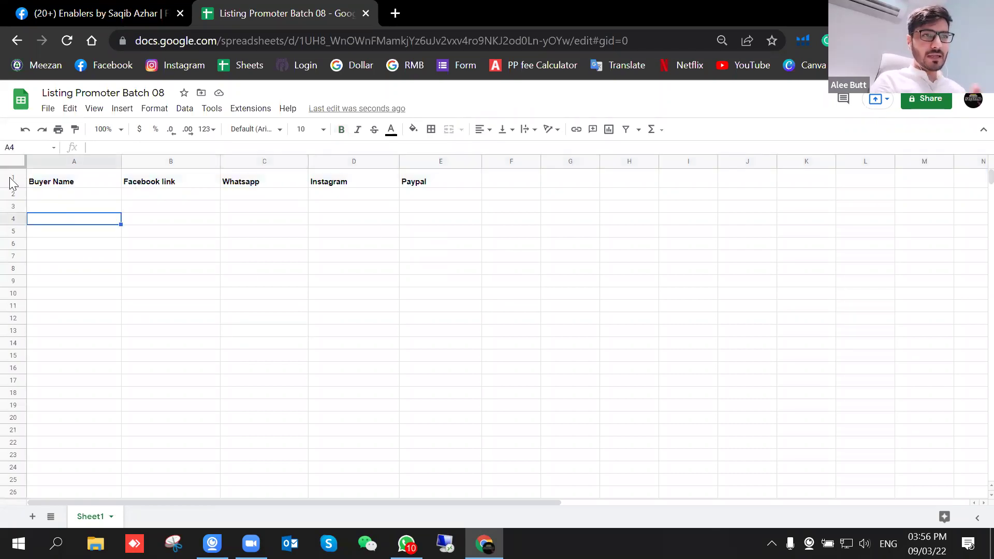
{"action": "left_click", "coordinate": [13, 178]}
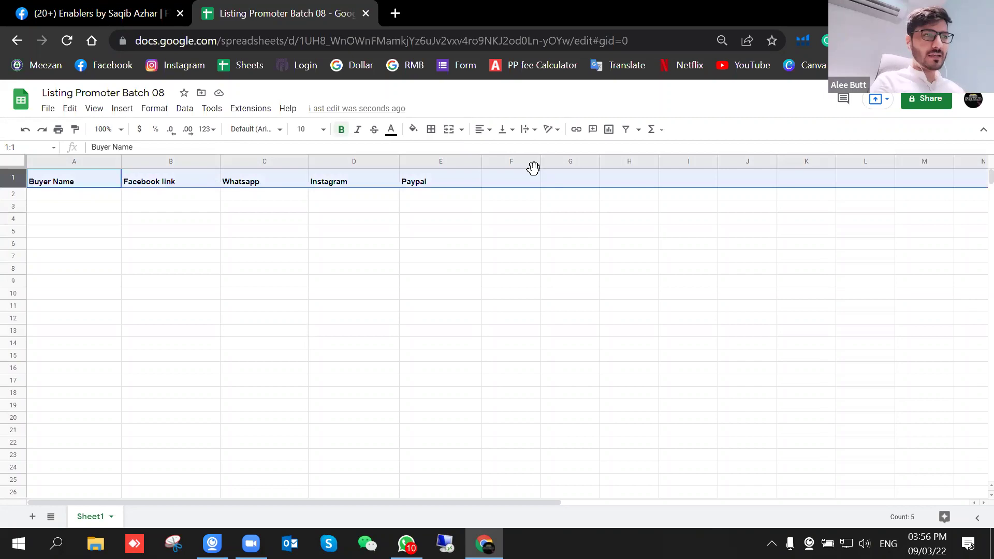
{"action": "left_click", "coordinate": [413, 129]}
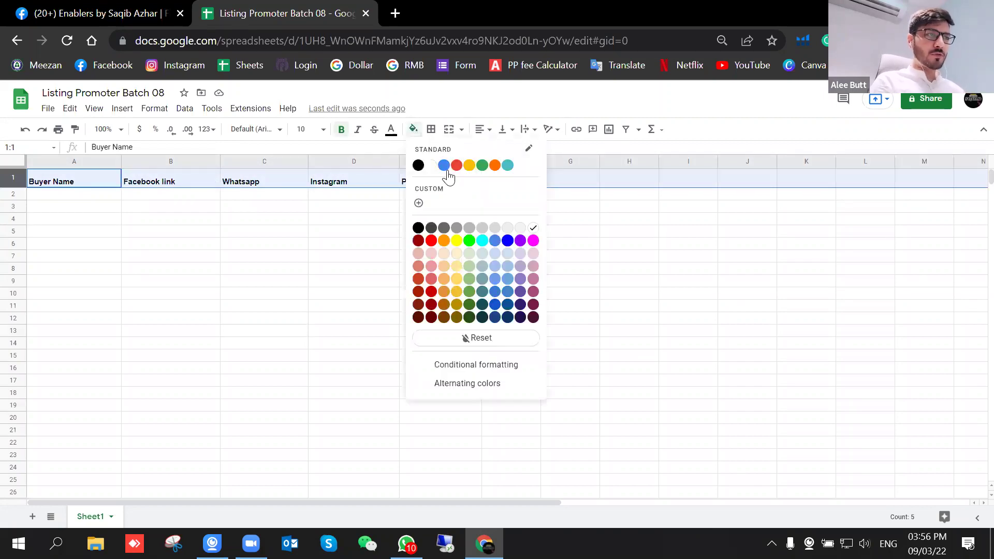
{"action": "left_click", "coordinate": [482, 166]}
{"action": "left_click", "coordinate": [391, 129]}
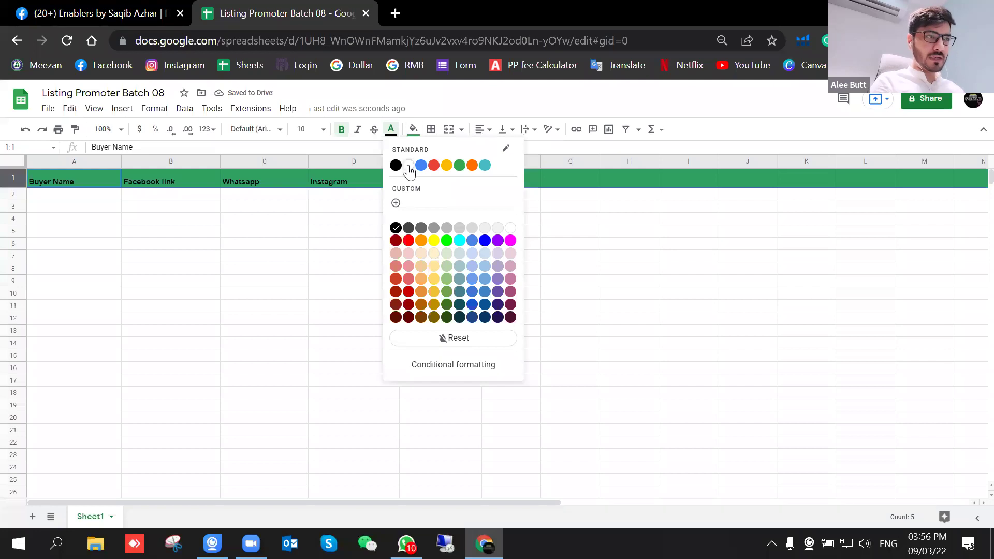
{"action": "left_click", "coordinate": [408, 165]}
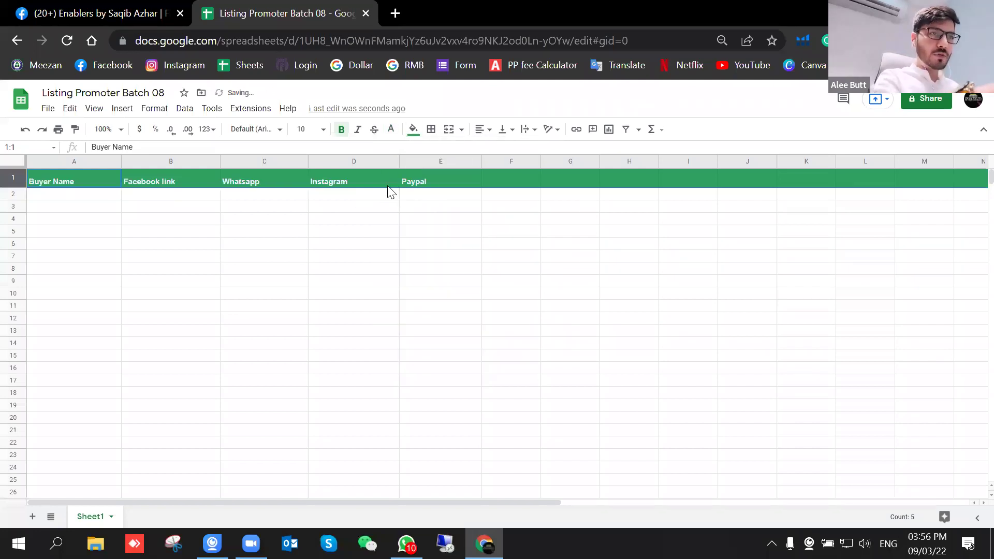
Step: Centre the header text both vertically and horizontally
{"action": "left_click", "coordinate": [502, 129]}
{"action": "left_click", "coordinate": [515, 149]}
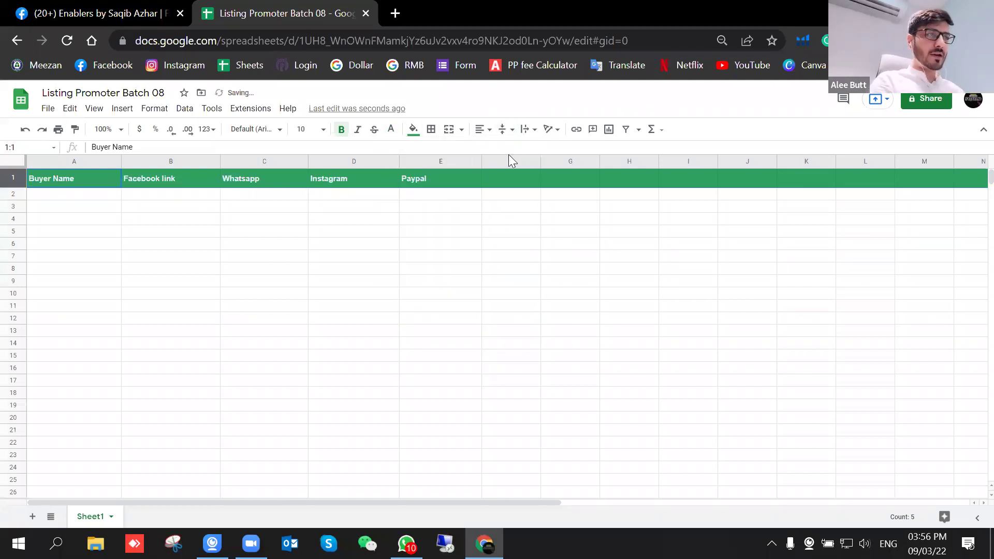
{"action": "left_click", "coordinate": [480, 129]}
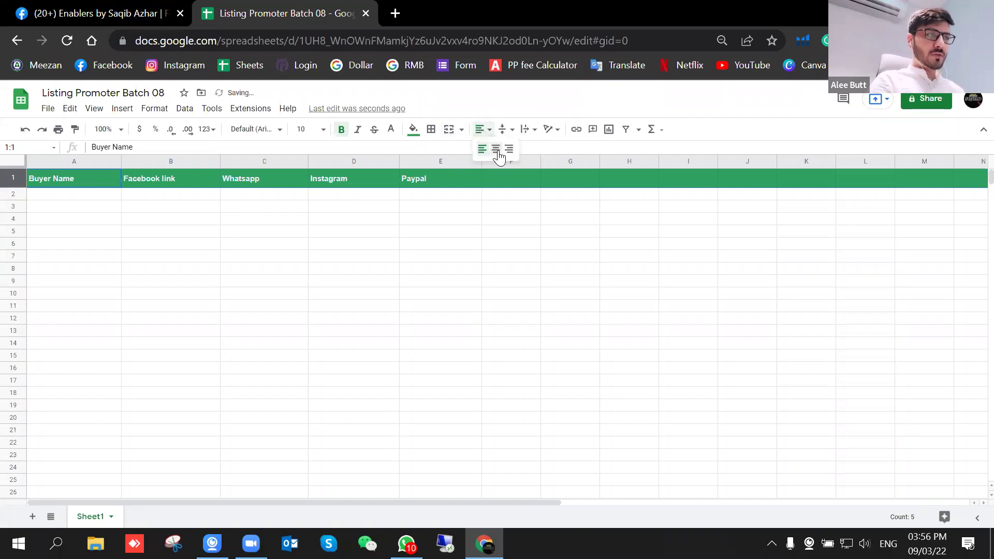
{"action": "left_click", "coordinate": [503, 129]}
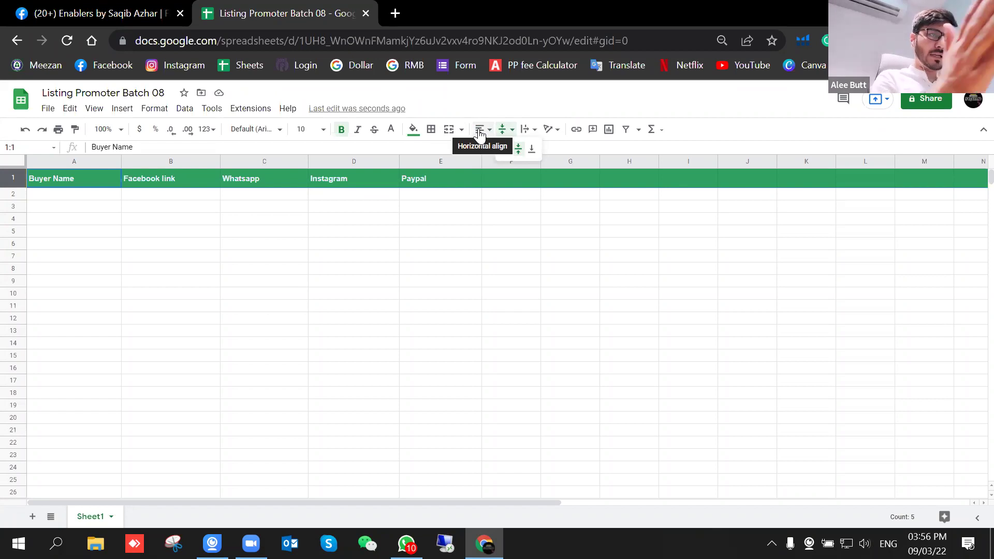
{"action": "left_click", "coordinate": [481, 129]}
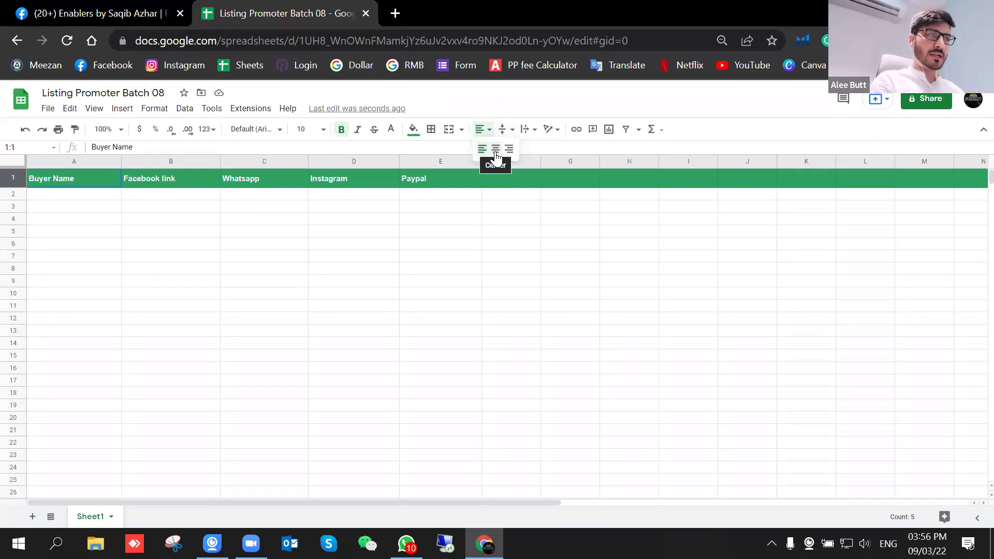
{"action": "left_click", "coordinate": [495, 149]}
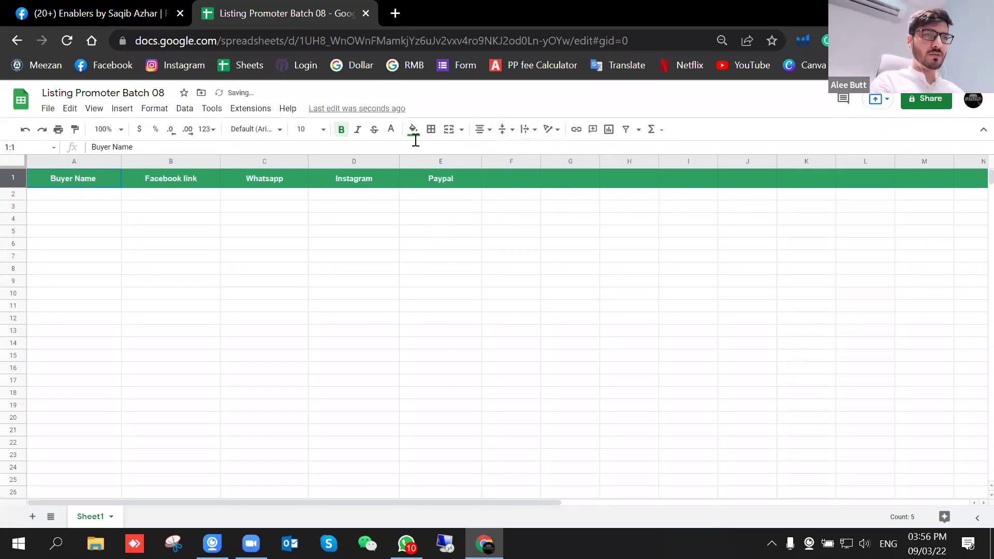
{"action": "left_click", "coordinate": [431, 130]}
Step: Put borders around every header cell, keeping the text bold
{"action": "left_click", "coordinate": [436, 155]}
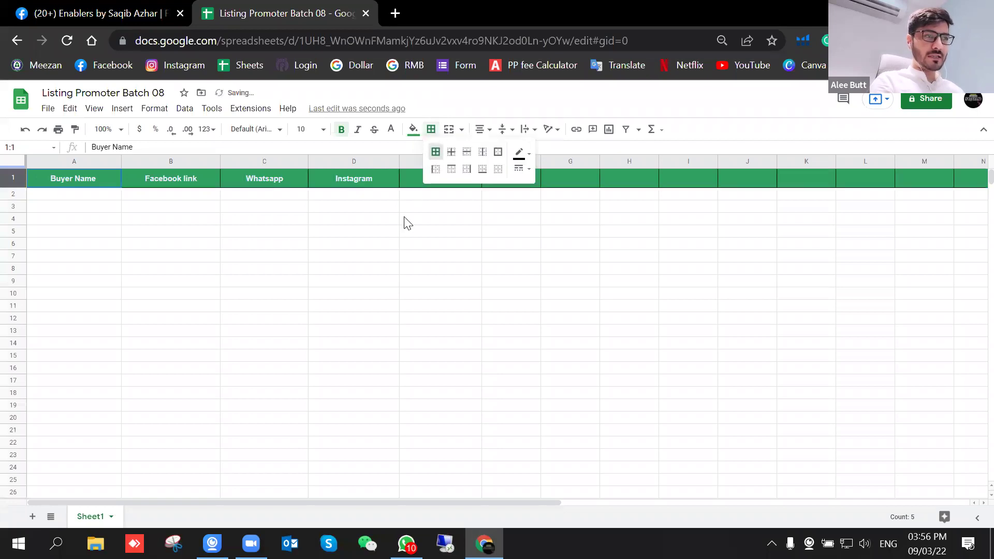
{"action": "left_click", "coordinate": [393, 245]}
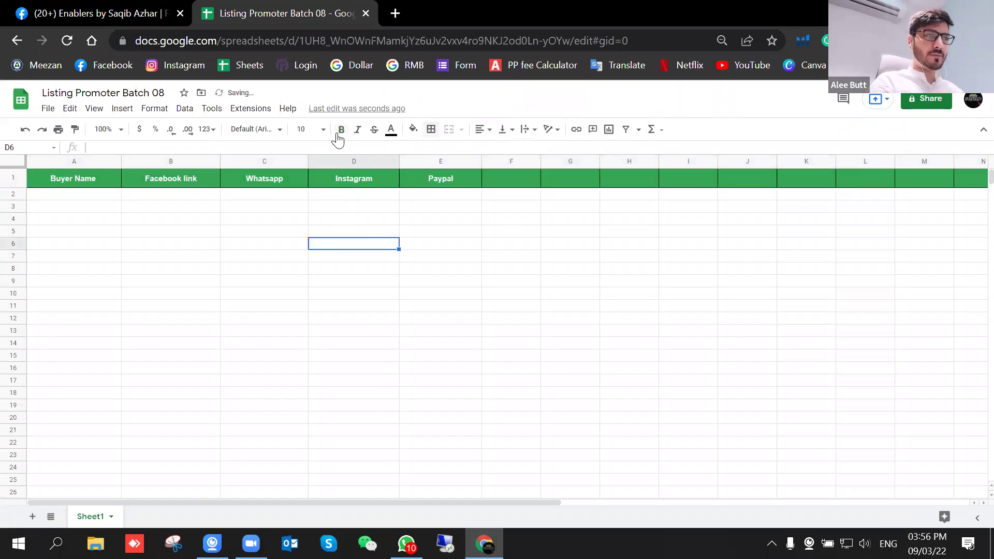
{"action": "left_click", "coordinate": [13, 178]}
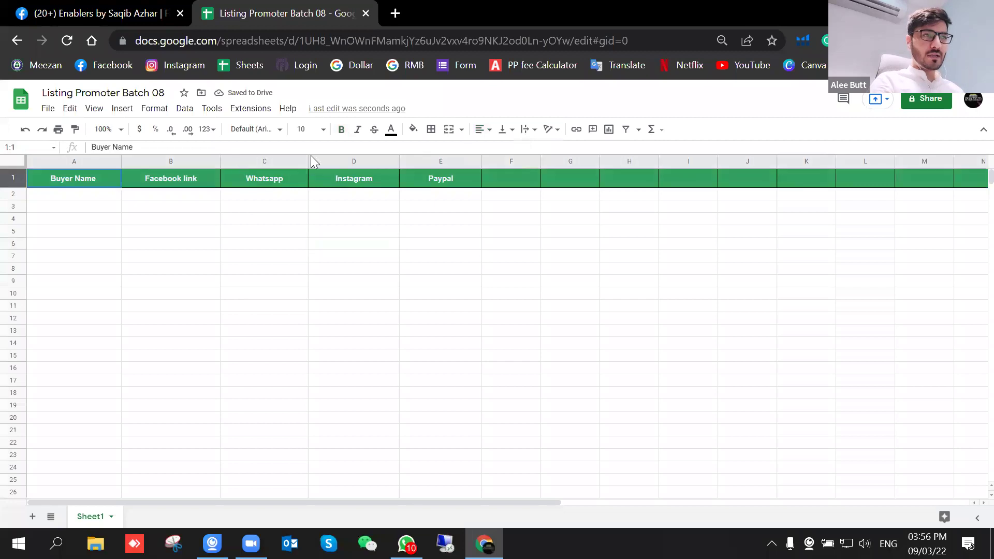
{"action": "left_click", "coordinate": [342, 130]}
{"action": "left_click", "coordinate": [342, 131]}
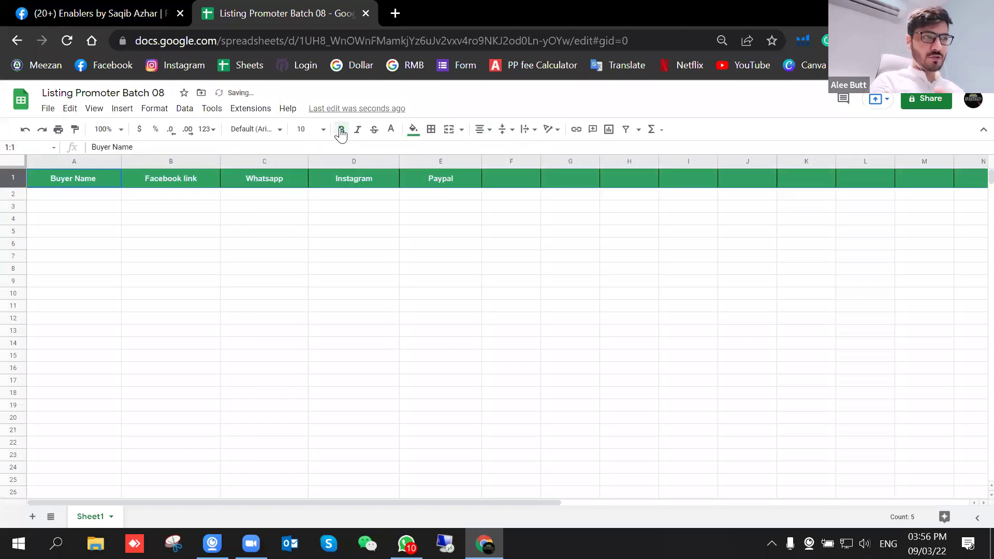
Step: Set the header font to Lobster at size 18
{"action": "left_click", "coordinate": [278, 131]}
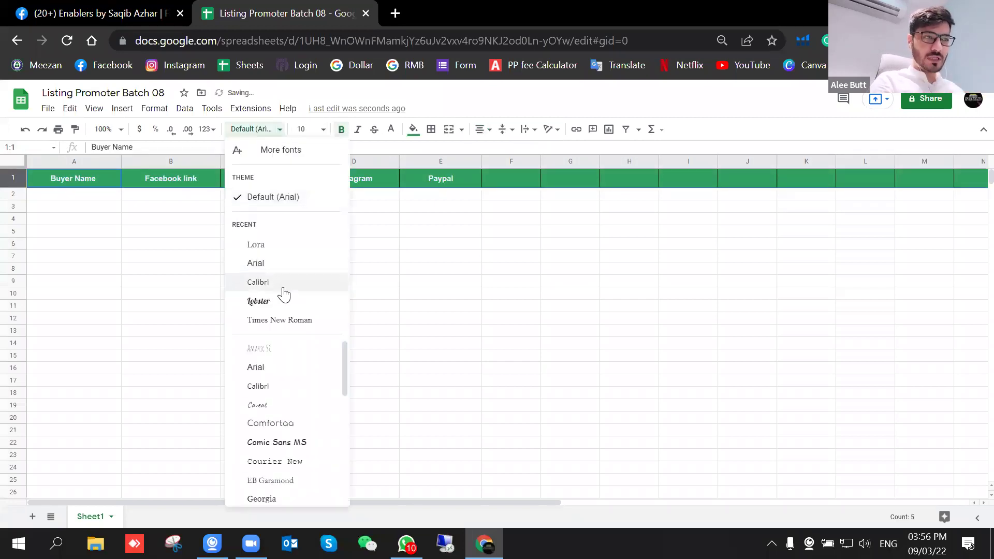
{"action": "left_click", "coordinate": [280, 244]}
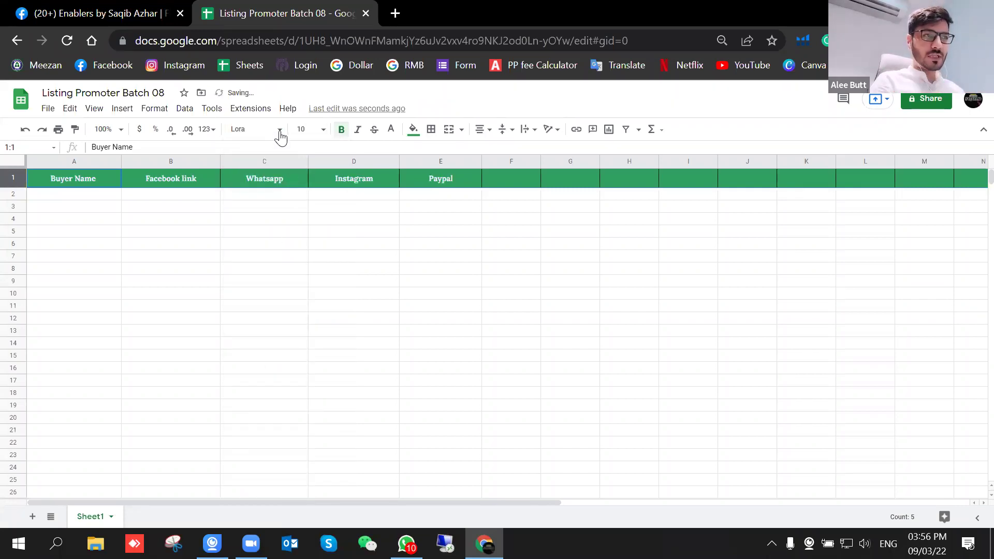
{"action": "left_click", "coordinate": [279, 136]}
{"action": "left_click", "coordinate": [252, 298]}
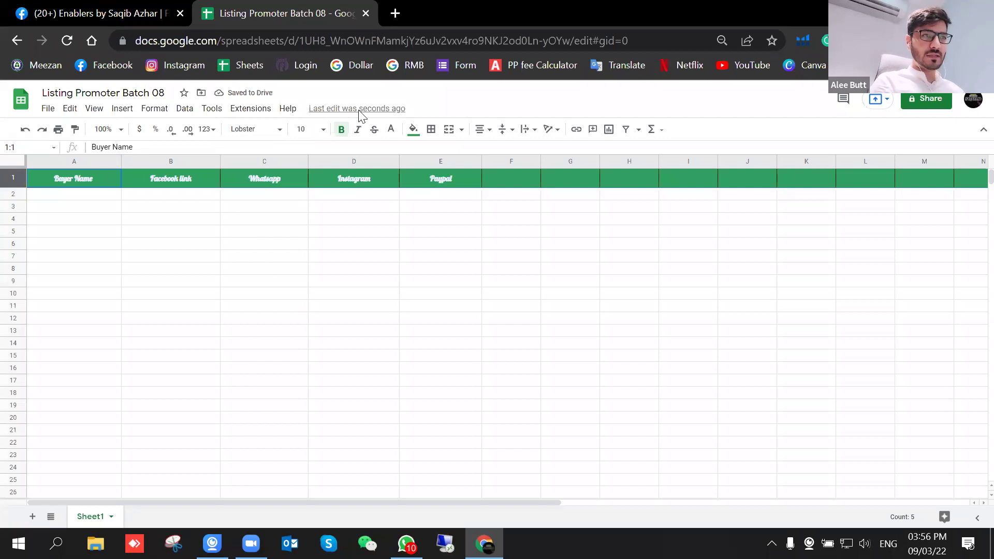
{"action": "left_click", "coordinate": [323, 130]}
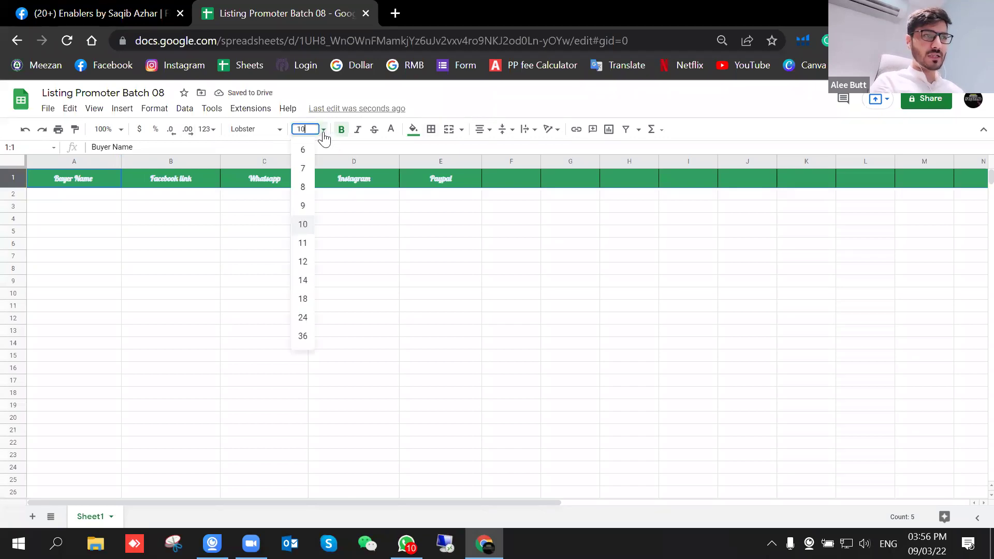
{"action": "left_click", "coordinate": [305, 296]}
{"action": "left_click", "coordinate": [284, 280]}
Step: Widen columns A through E to fit their headers
{"action": "left_click_drag", "start_coordinate": [120, 161], "coordinate": [134, 161]}
{"action": "left_click_drag", "start_coordinate": [232, 161], "coordinate": [259, 162]}
{"action": "left_click_drag", "start_coordinate": [369, 161], "coordinate": [371, 161]}
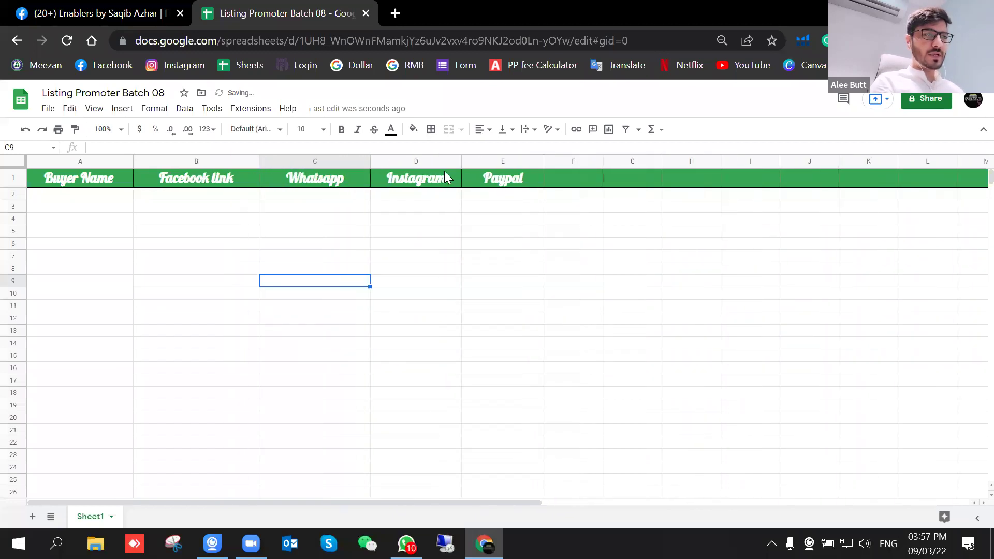
{"action": "left_click_drag", "start_coordinate": [454, 161], "coordinate": [479, 161]}
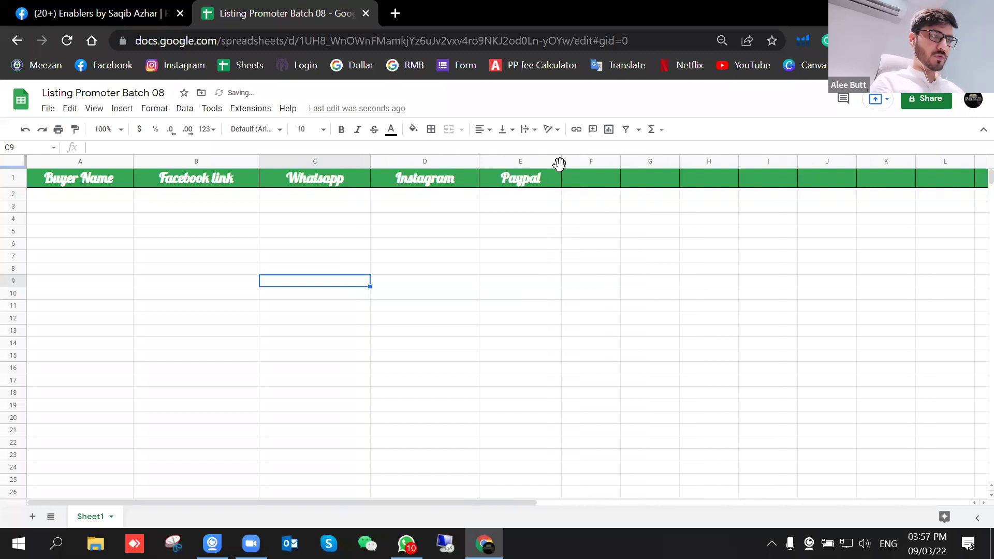
{"action": "left_click_drag", "start_coordinate": [561, 163], "coordinate": [587, 163]}
{"action": "left_click", "coordinate": [546, 244]}
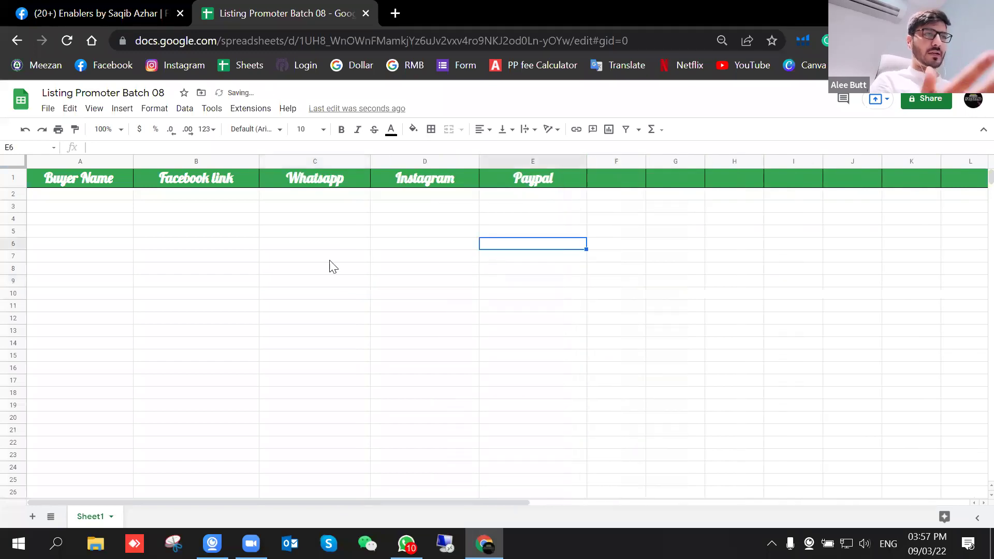
{"action": "left_click", "coordinate": [13, 178]}
Step: Unbold the header row, enter the first buyer's name in A2, then go to Facebook
{"action": "key", "text": "ctrl+b"}
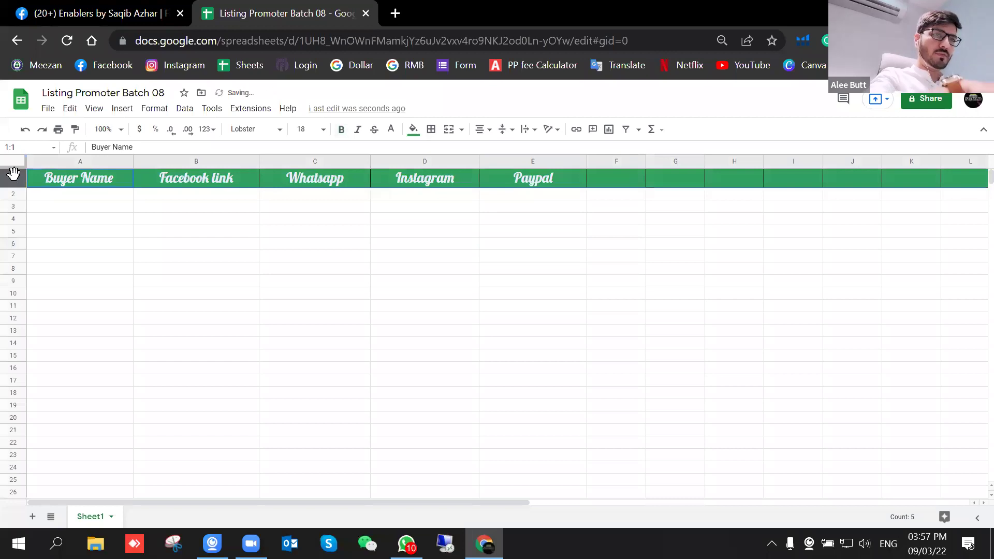
{"action": "left_click", "coordinate": [221, 309]}
{"action": "left_click", "coordinate": [104, 199]}
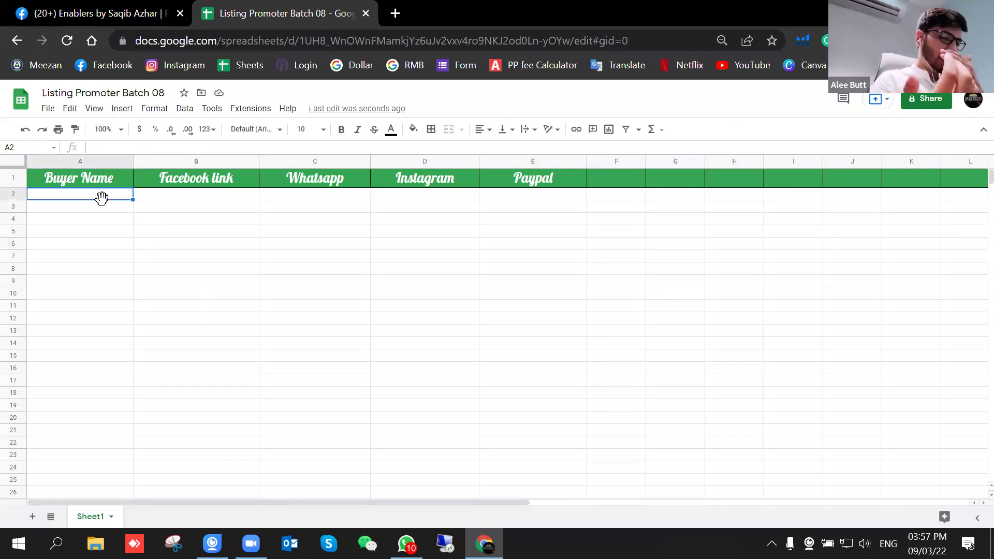
{"action": "type", "text": "maria"}
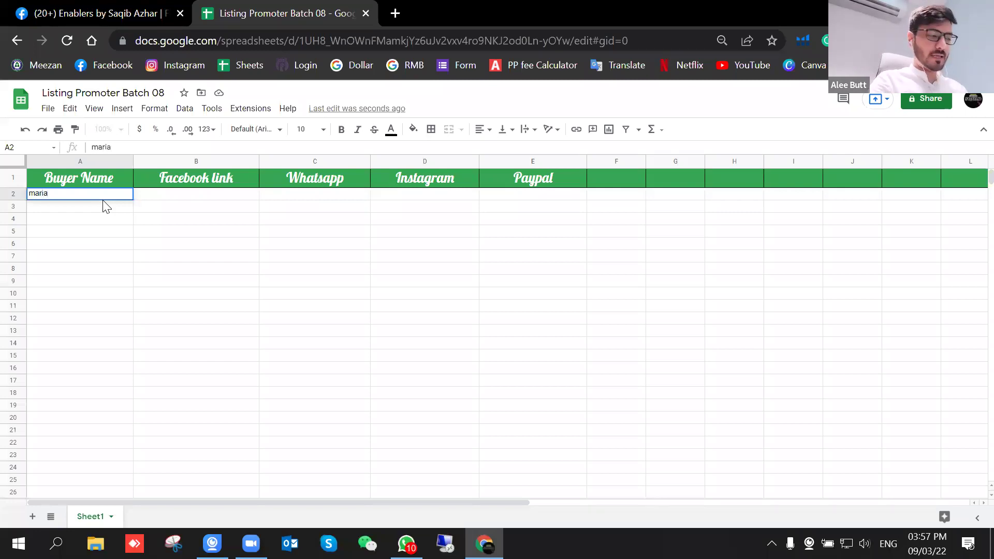
{"action": "key", "text": "Tab"}
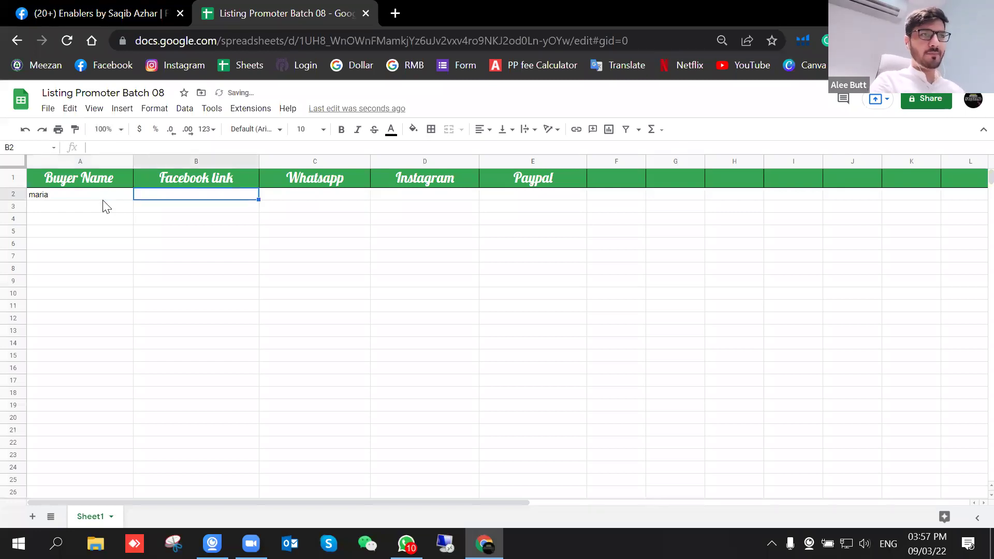
{"action": "left_click", "coordinate": [95, 7]}
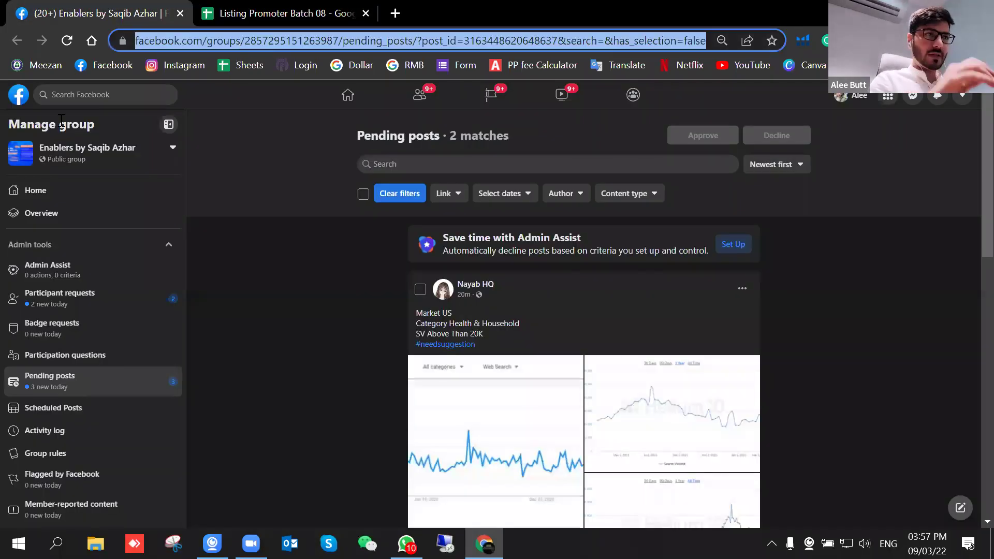
Step: Search Facebook for the buyer's name
{"action": "type", "text": "maria"}
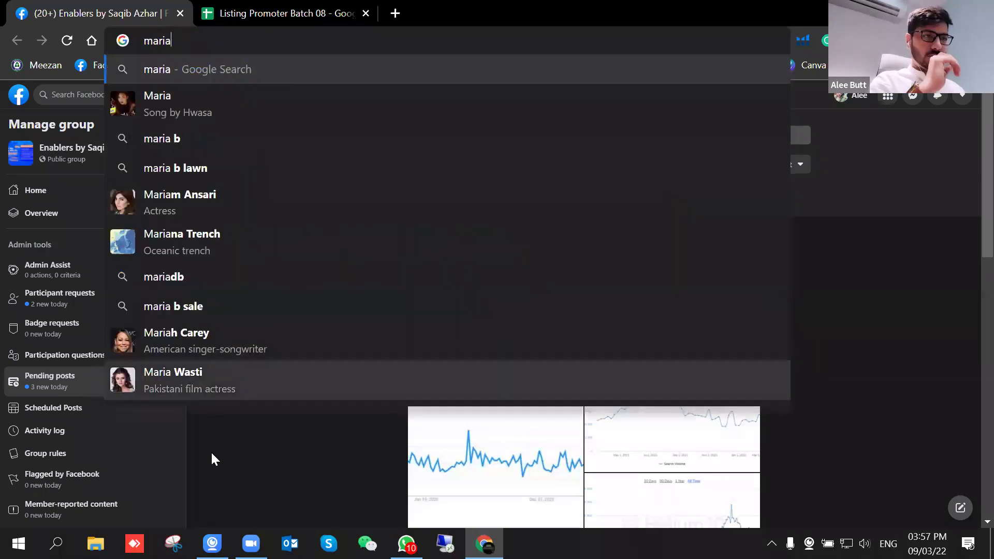
{"action": "left_click", "coordinate": [297, 411]}
{"action": "left_click", "coordinate": [101, 96]}
{"action": "type", "text": "maria"}
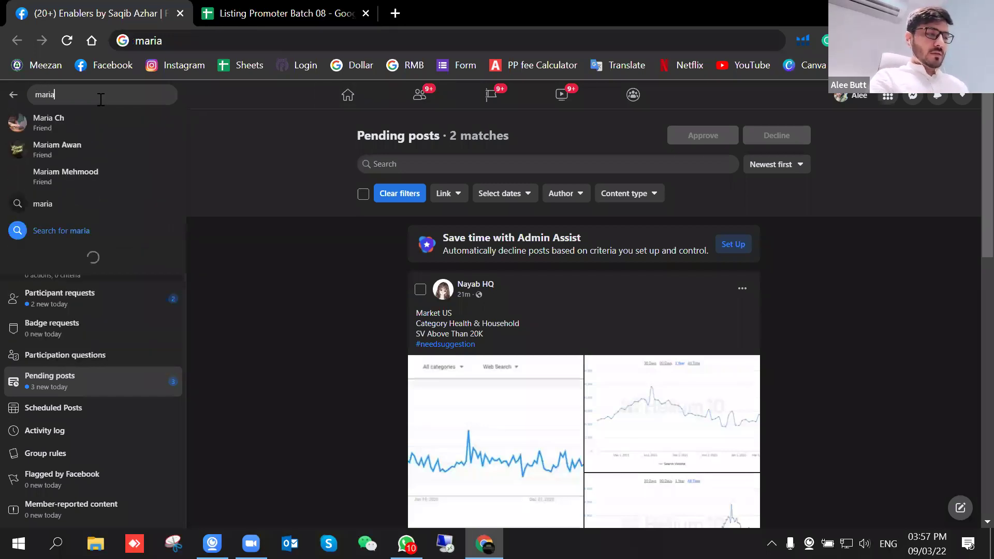
{"action": "key", "text": "Return"}
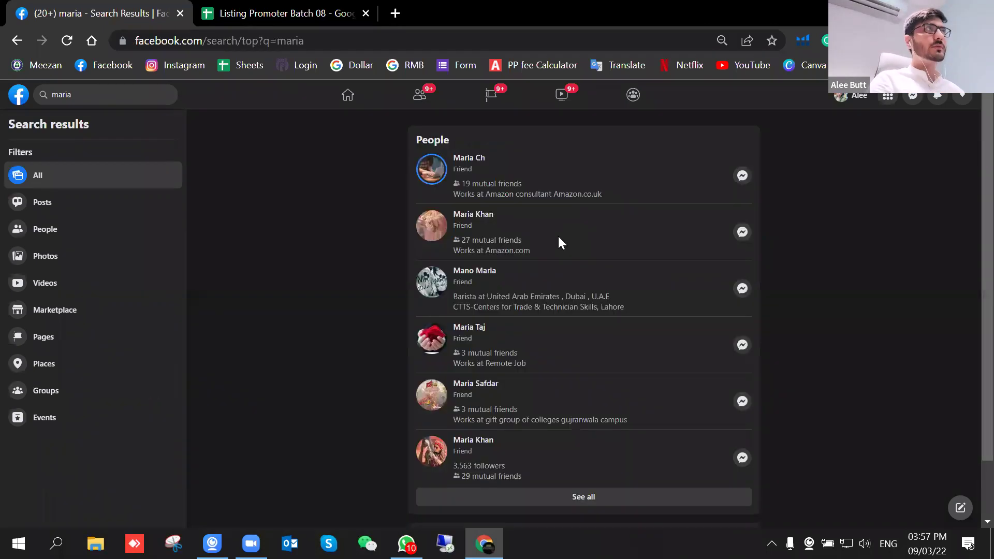
Step: Open the buyer's profile, copy its web address, and return to the spreadsheet
{"action": "left_click", "coordinate": [466, 159]}
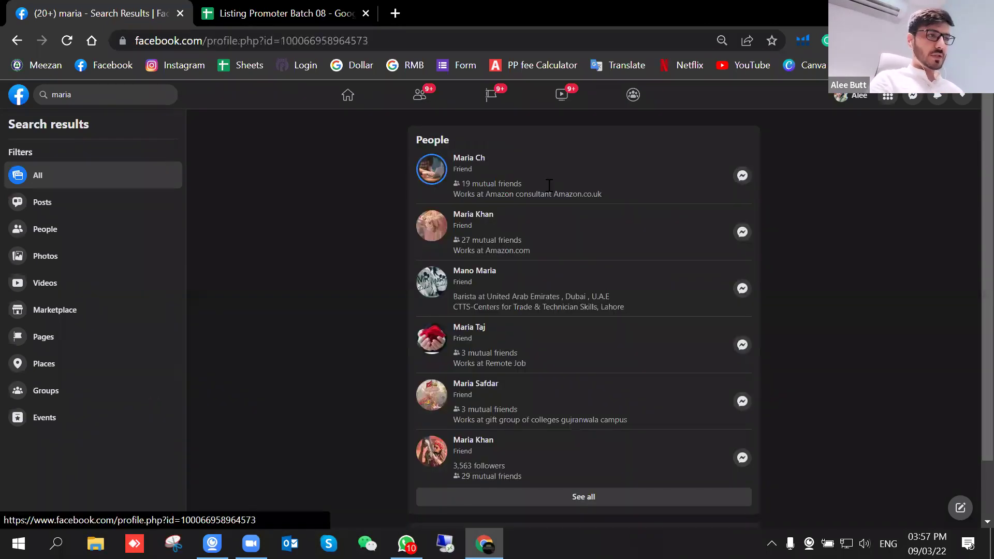
{"action": "left_click", "coordinate": [367, 40]}
{"action": "key", "text": "ctrl+c"}
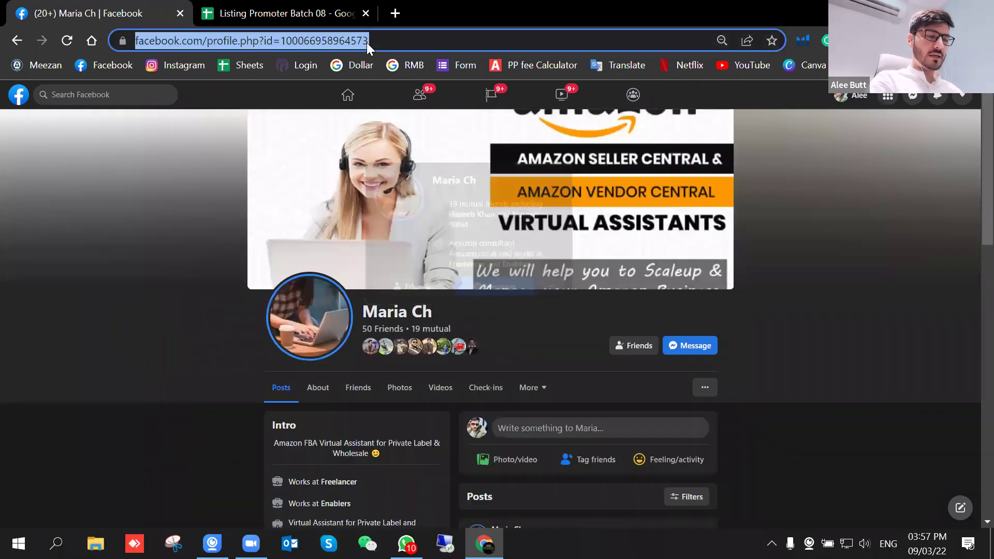
{"action": "left_click", "coordinate": [280, 13]}
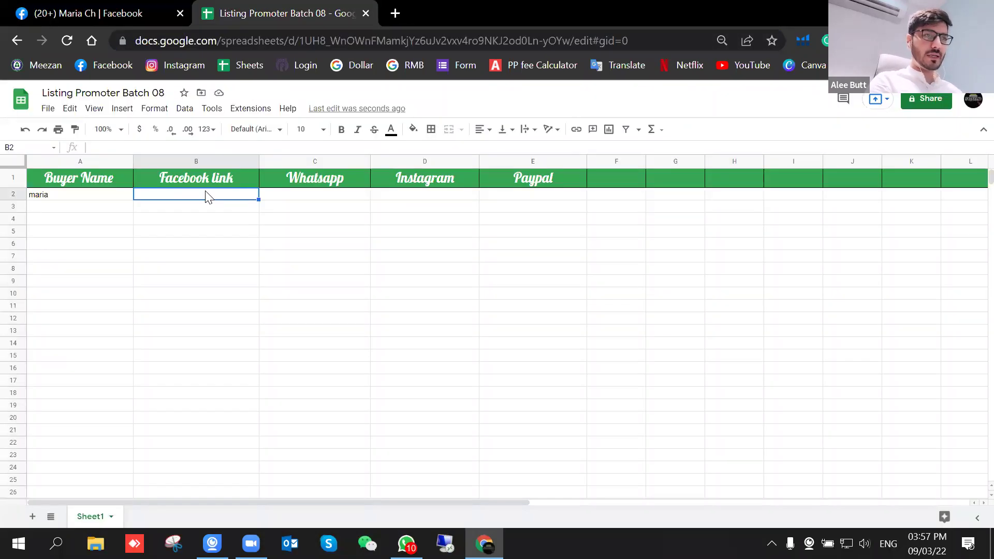
Step: Paste the Facebook profile link into B2 and widen column B to show it
{"action": "key", "text": "ctrl+v"}
{"action": "left_click", "coordinate": [232, 266]}
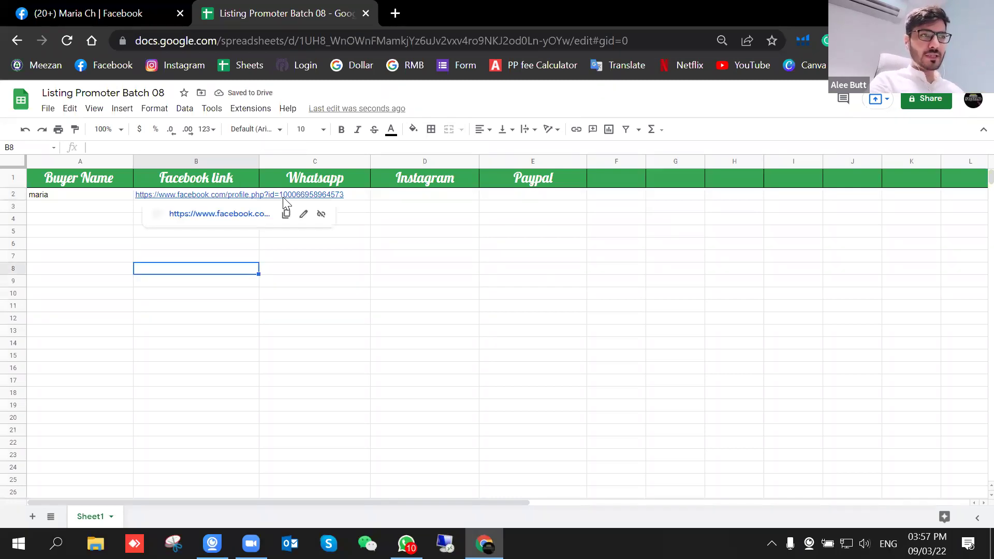
{"action": "left_click", "coordinate": [283, 198]}
{"action": "left_click_drag", "start_coordinate": [259, 162], "coordinate": [234, 162]}
{"action": "left_click", "coordinate": [154, 197]}
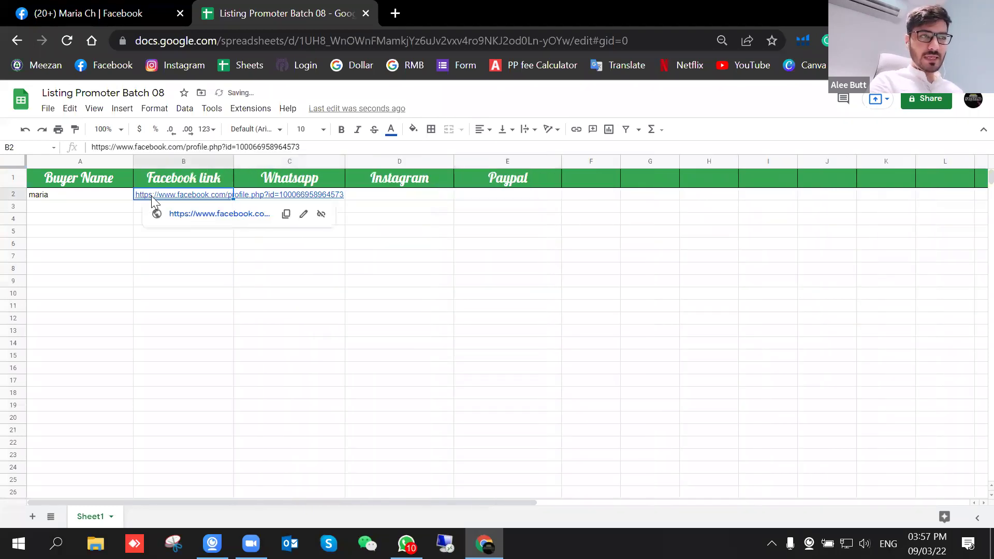
{"action": "left_click", "coordinate": [178, 295]}
Step: Enter the buyer's WhatsApp number in C2 and open Instagram in a new tab
{"action": "left_click", "coordinate": [300, 200]}
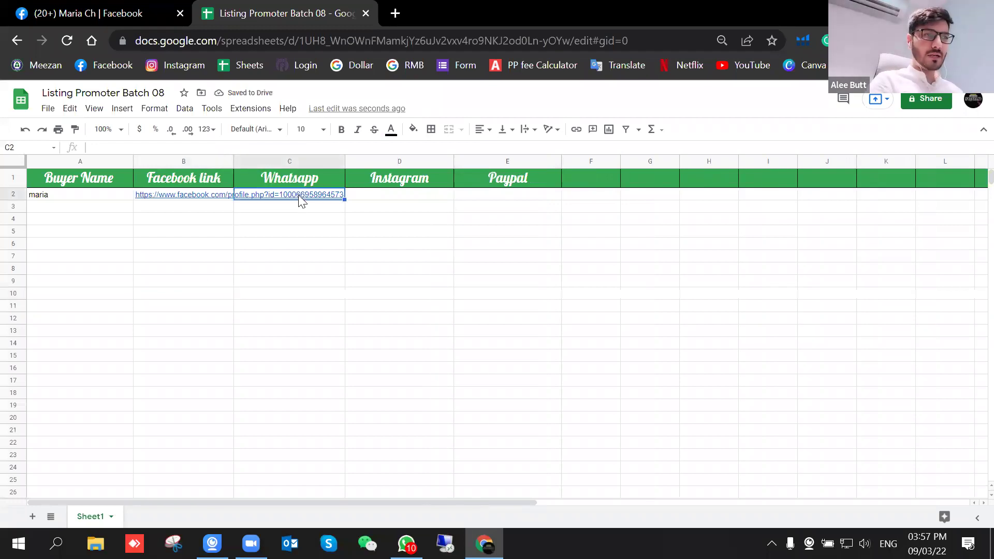
{"action": "double_click", "coordinate": [301, 201]}
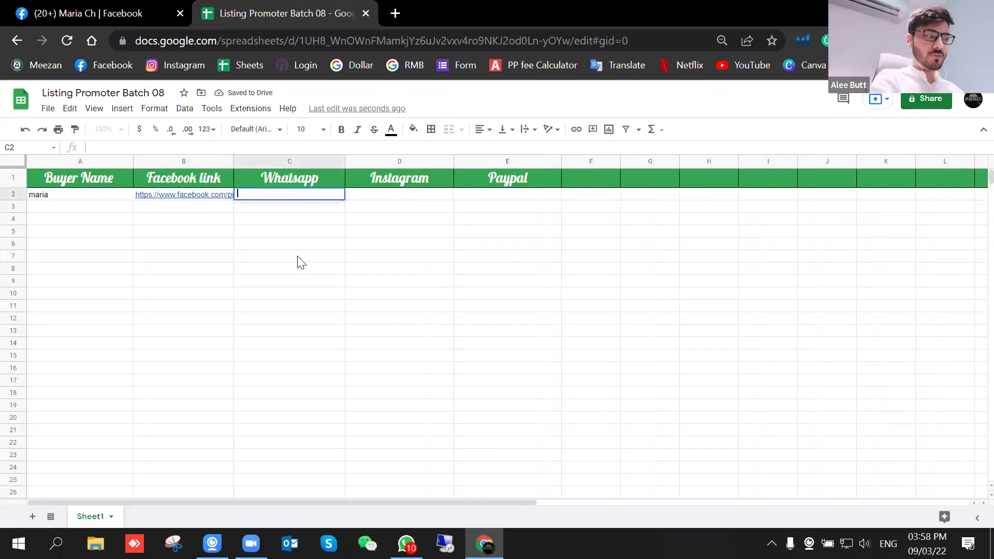
{"action": "left_click", "coordinate": [273, 244]}
{"action": "left_click", "coordinate": [282, 196]}
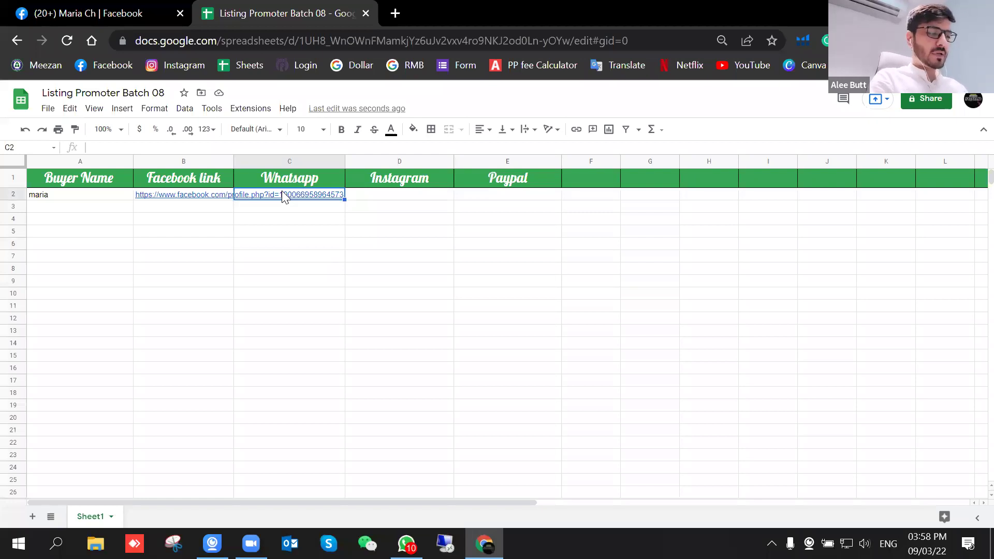
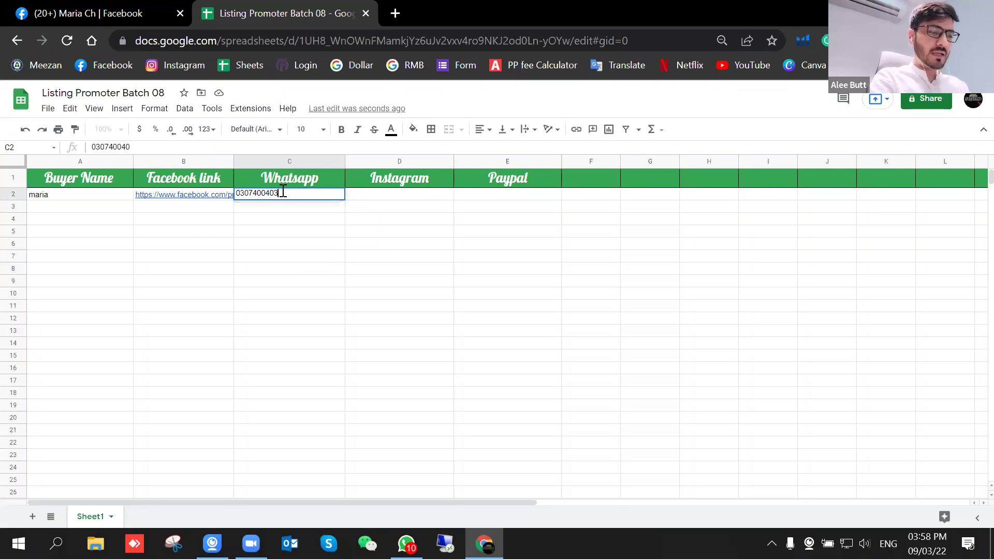
{"action": "left_click", "coordinate": [374, 259]}
{"action": "left_click", "coordinate": [396, 196]}
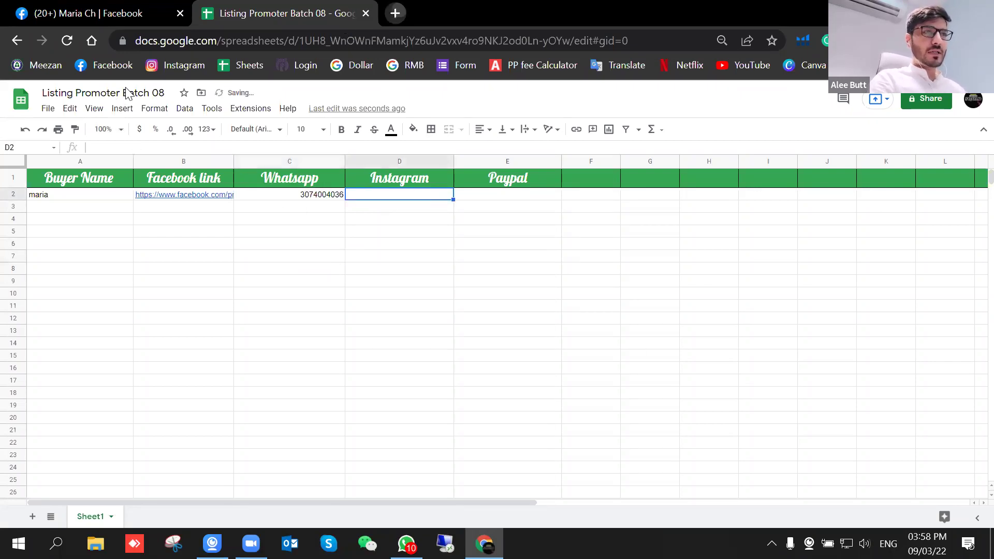
{"action": "left_click", "coordinate": [395, 12]}
{"action": "left_click", "coordinate": [170, 66]}
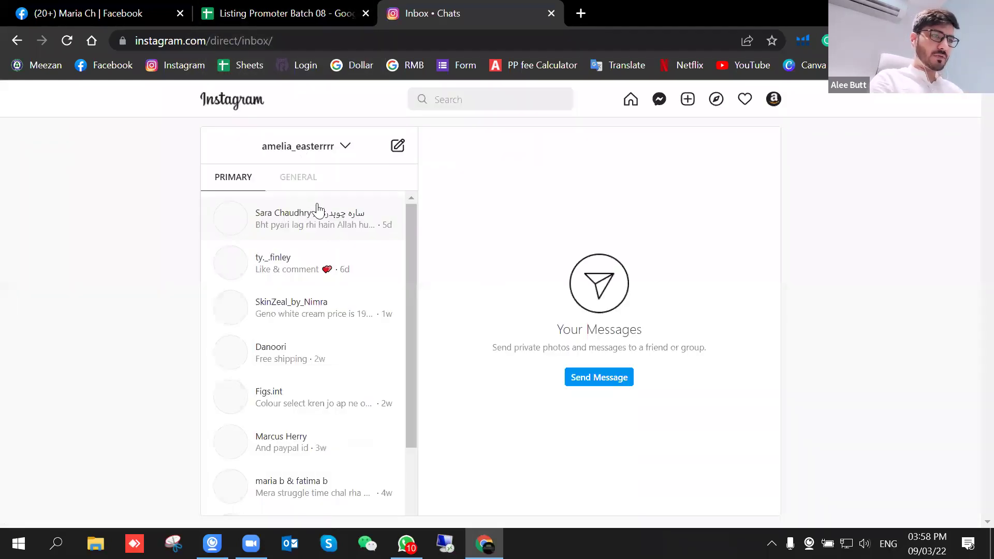
Step: From the home feed, open the first story's account profile and select its web address
{"action": "scroll", "coordinate": [321, 352], "scroll_direction": "down", "scroll_amount": 3}
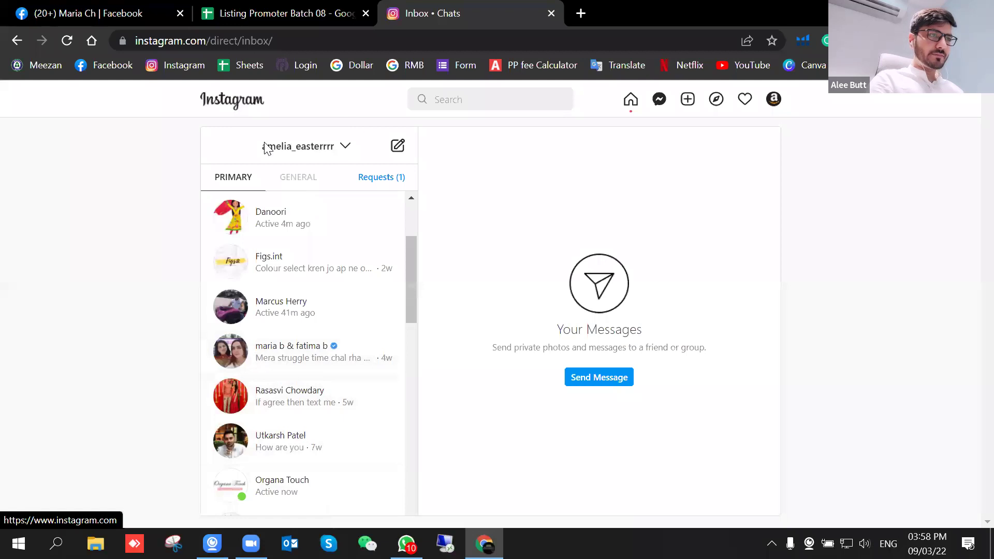
{"action": "left_click", "coordinate": [230, 109]}
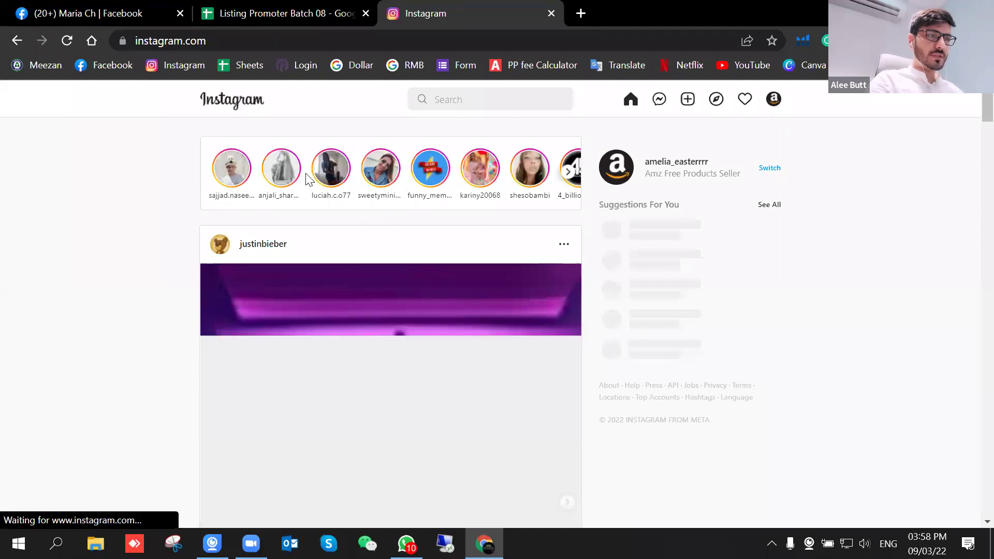
{"action": "left_click", "coordinate": [233, 195]}
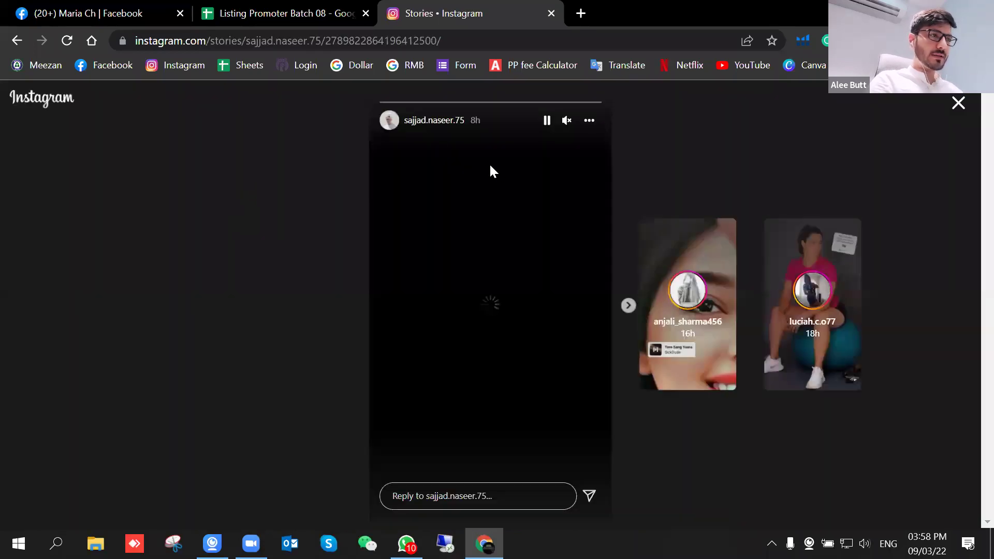
{"action": "left_click", "coordinate": [442, 124]}
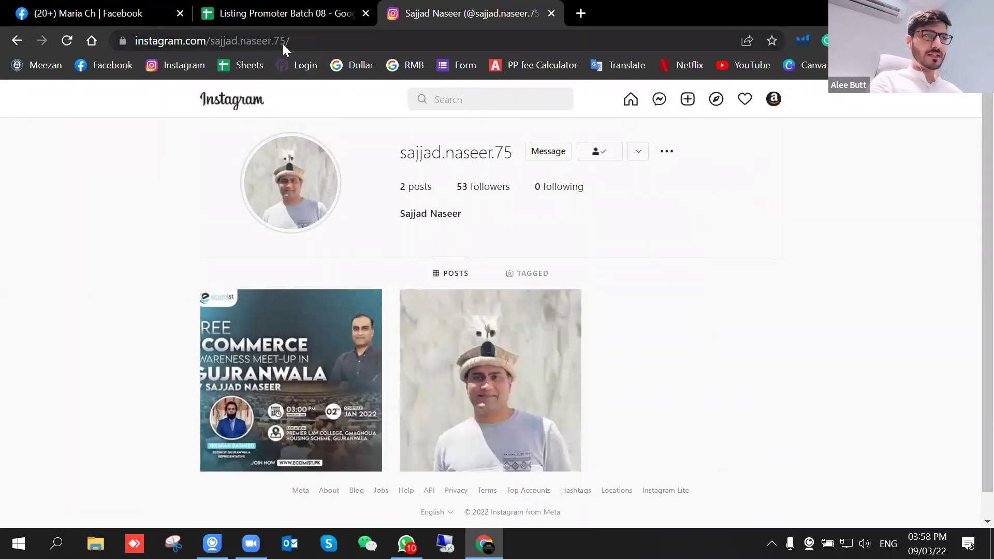
{"action": "left_click", "coordinate": [283, 44]}
{"action": "key", "text": "ctrl+c"}
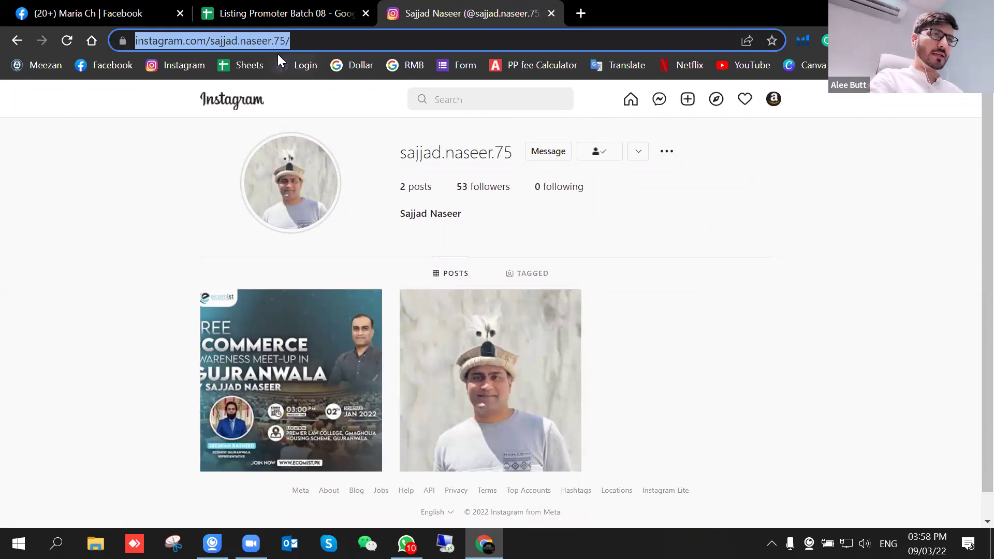
Step: Paste the Instagram profile link into D2 and enter the buyer's PayPal e-mail in E2
{"action": "left_click", "coordinate": [292, 10]}
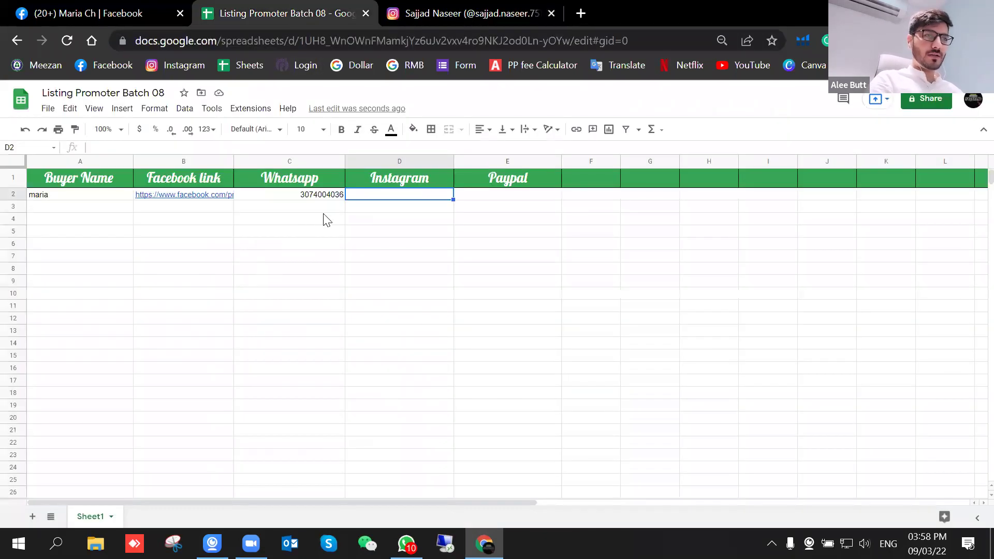
{"action": "key", "text": "ctrl+v"}
{"action": "left_click", "coordinate": [412, 311]}
{"action": "left_click", "coordinate": [520, 196]}
{"action": "type", "text": "a"}
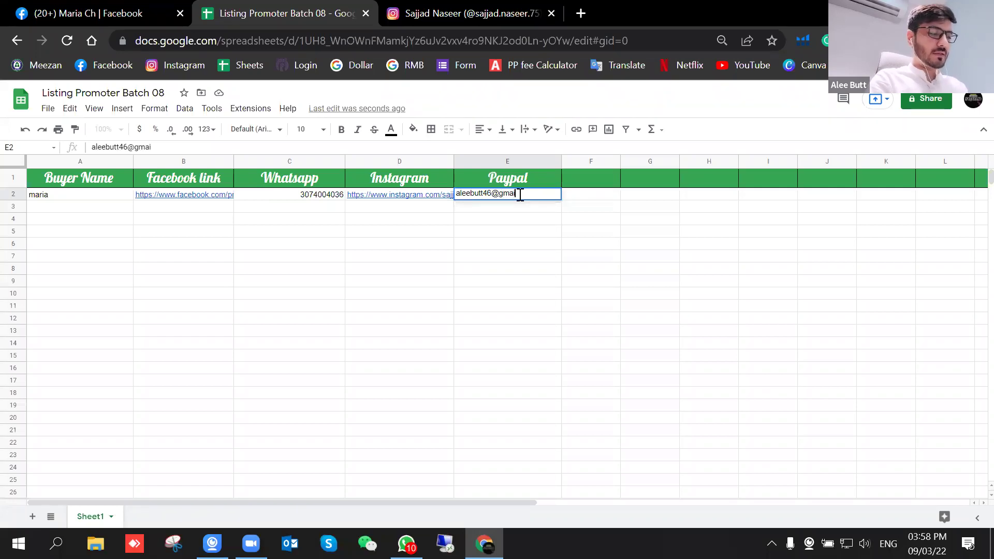
{"action": "key", "text": "Return"}
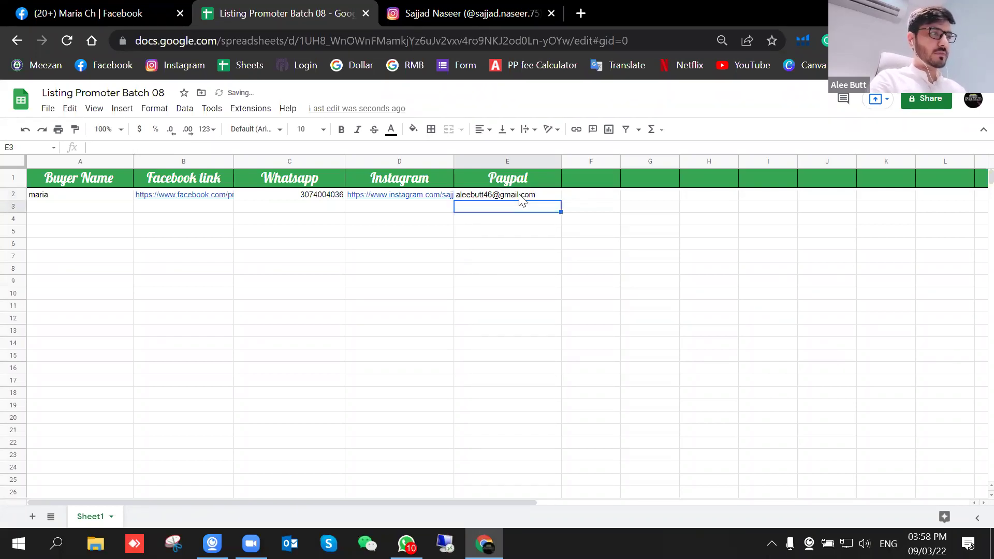
Step: Left-align all values in row 2
{"action": "left_click", "coordinate": [12, 196]}
{"action": "left_click", "coordinate": [479, 134]}
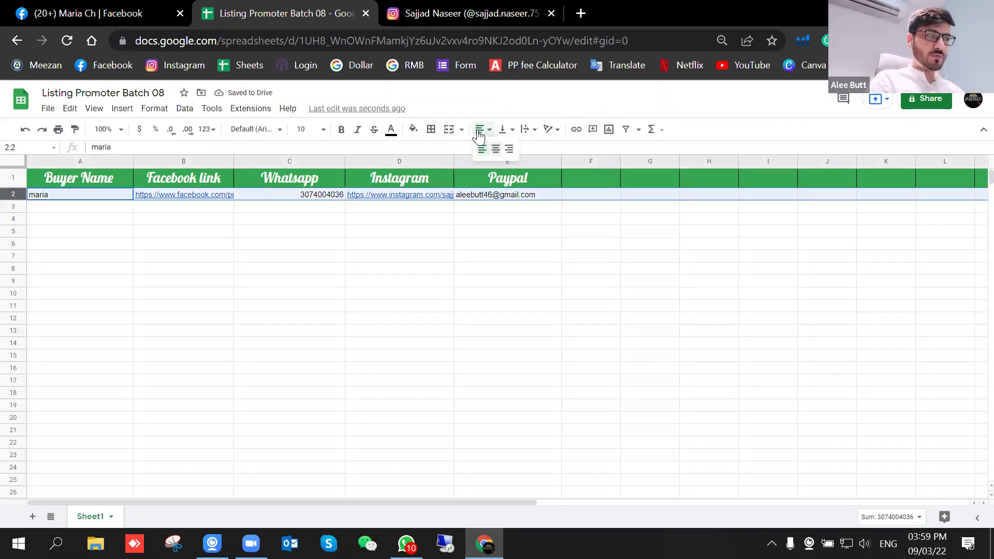
{"action": "left_click", "coordinate": [483, 149]}
{"action": "left_click", "coordinate": [430, 269]}
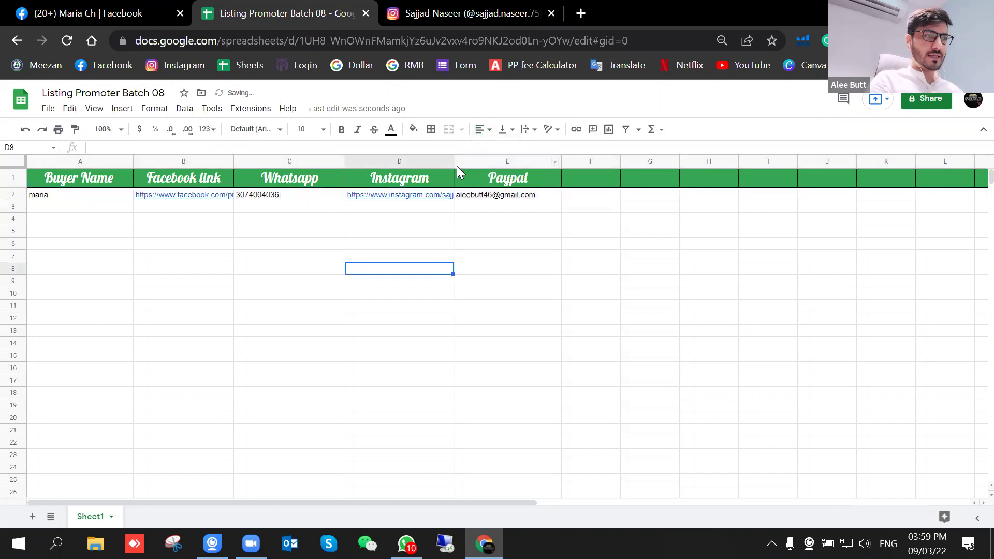
Step: Narrow the Instagram column, move it before Whatsapp, and bold row 2
{"action": "left_click_drag", "start_coordinate": [453, 158], "coordinate": [282, 176]}
{"action": "left_click", "coordinate": [389, 158]}
{"action": "left_click_drag", "start_coordinate": [407, 265], "coordinate": [383, 162]}
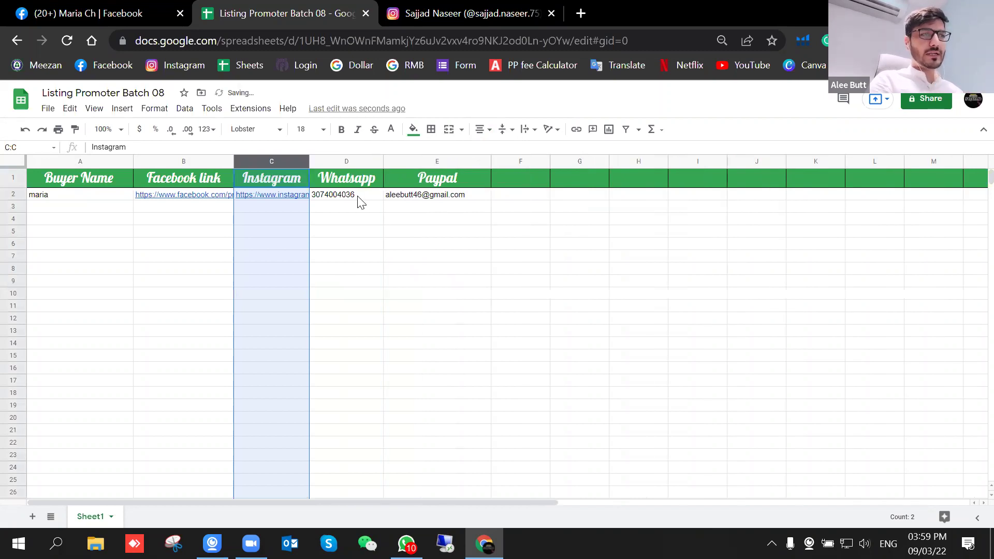
{"action": "left_click", "coordinate": [428, 245]}
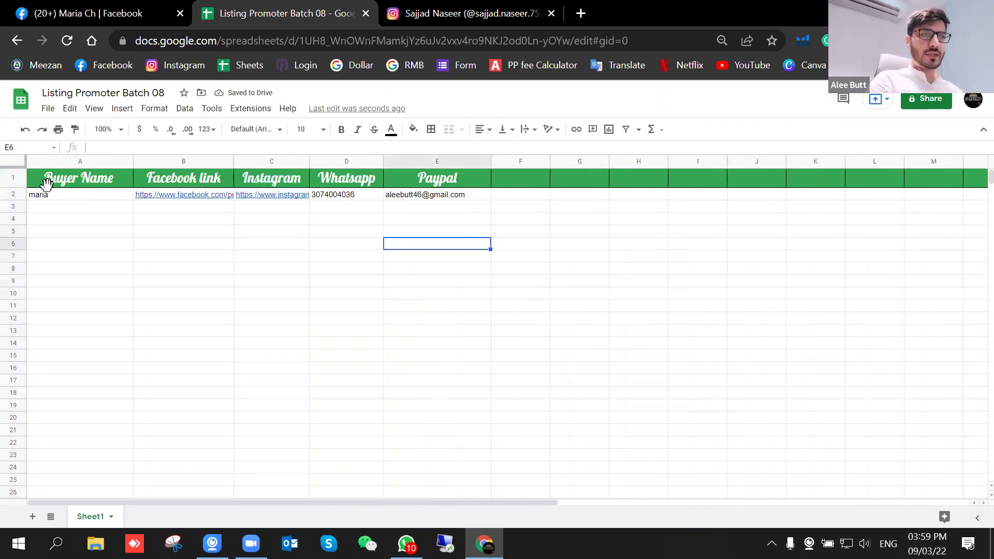
{"action": "left_click", "coordinate": [11, 194]}
{"action": "key", "text": "ctrl+b"}
Step: Apply thick borders around every cell of the whole sheet
{"action": "left_click", "coordinate": [270, 340]}
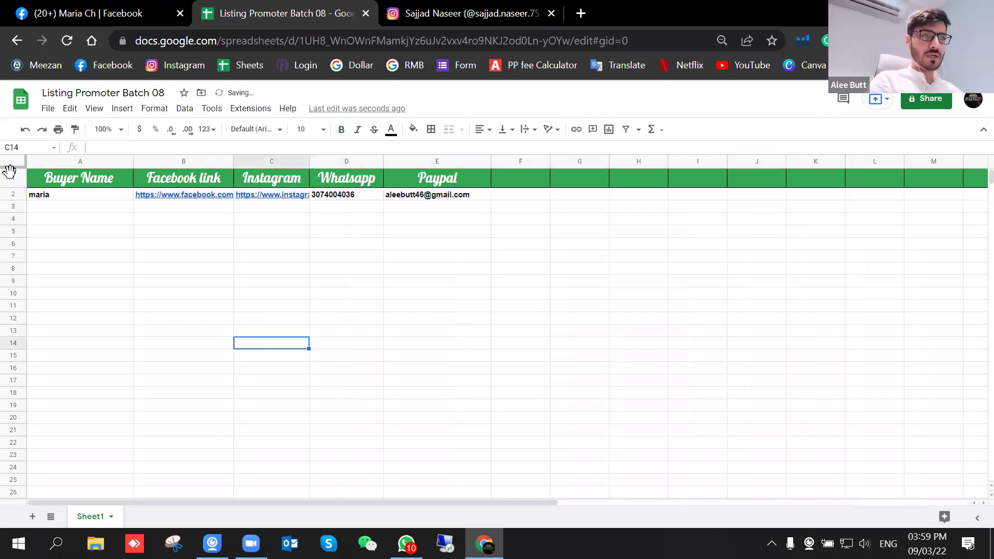
{"action": "left_click", "coordinate": [16, 164]}
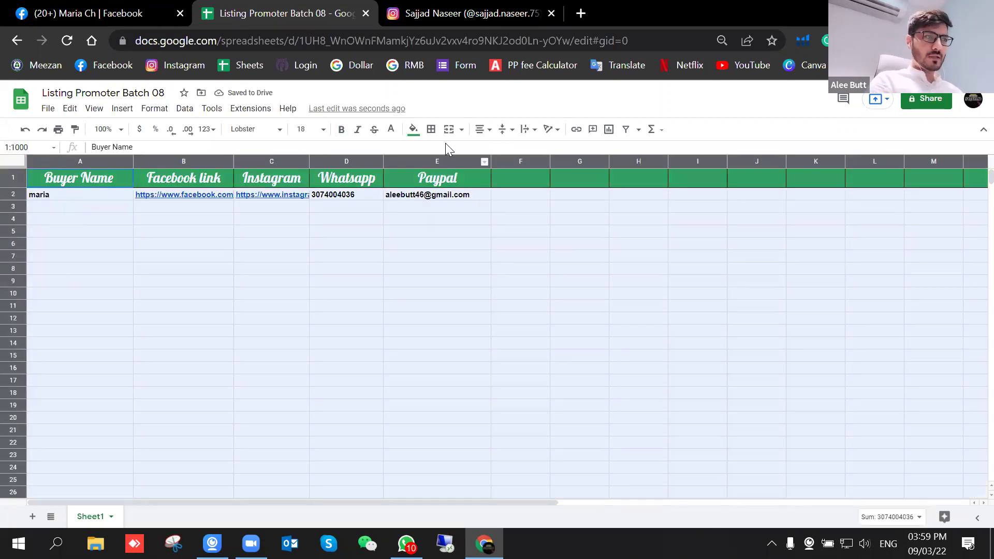
{"action": "left_click", "coordinate": [430, 130]}
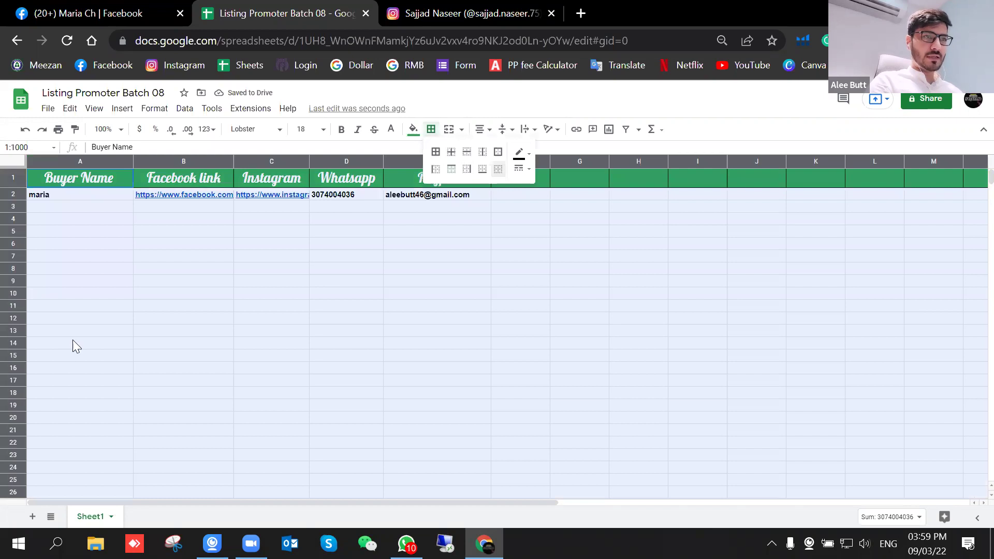
{"action": "left_click", "coordinate": [101, 356]}
{"action": "left_click", "coordinate": [107, 245]}
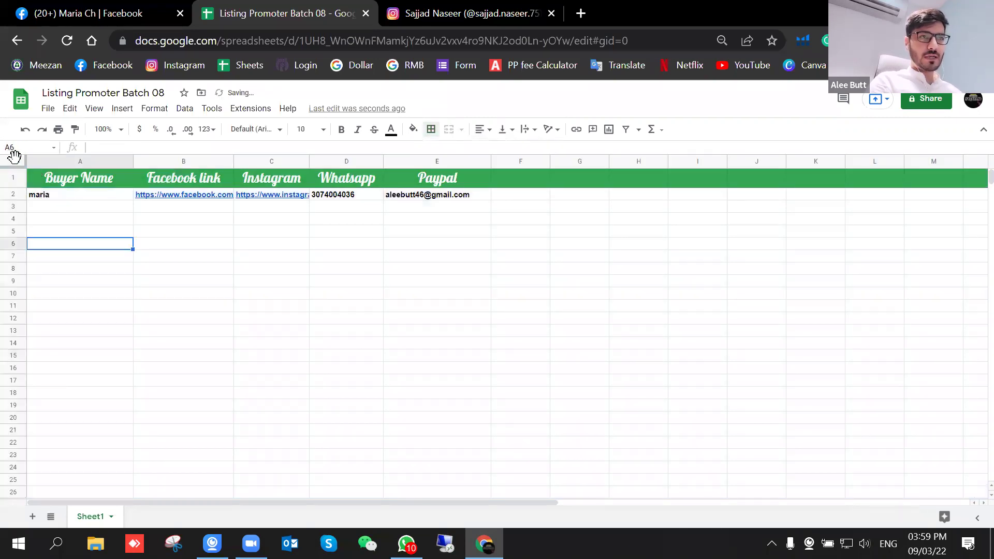
{"action": "left_click", "coordinate": [14, 158]}
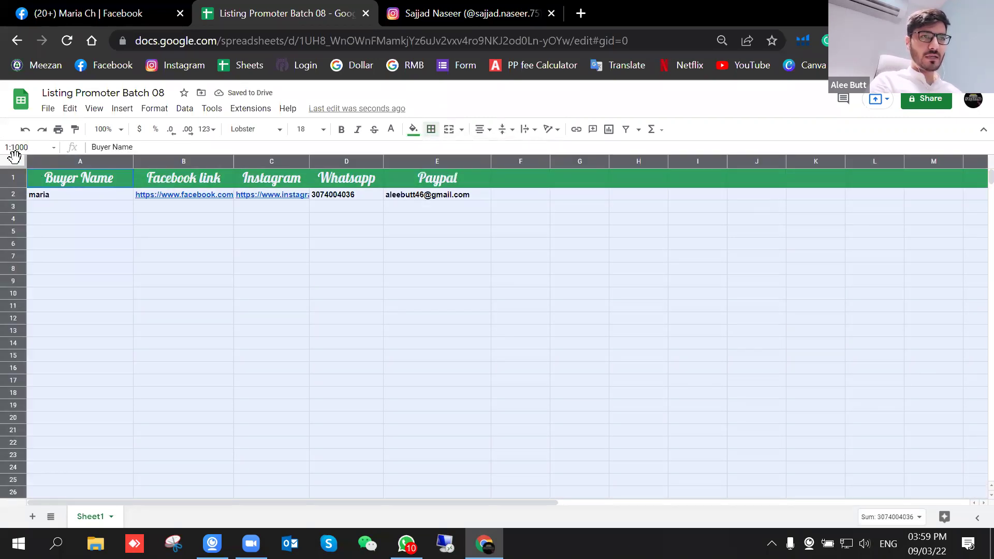
{"action": "left_click", "coordinate": [461, 329]}
{"action": "left_click", "coordinate": [14, 160]}
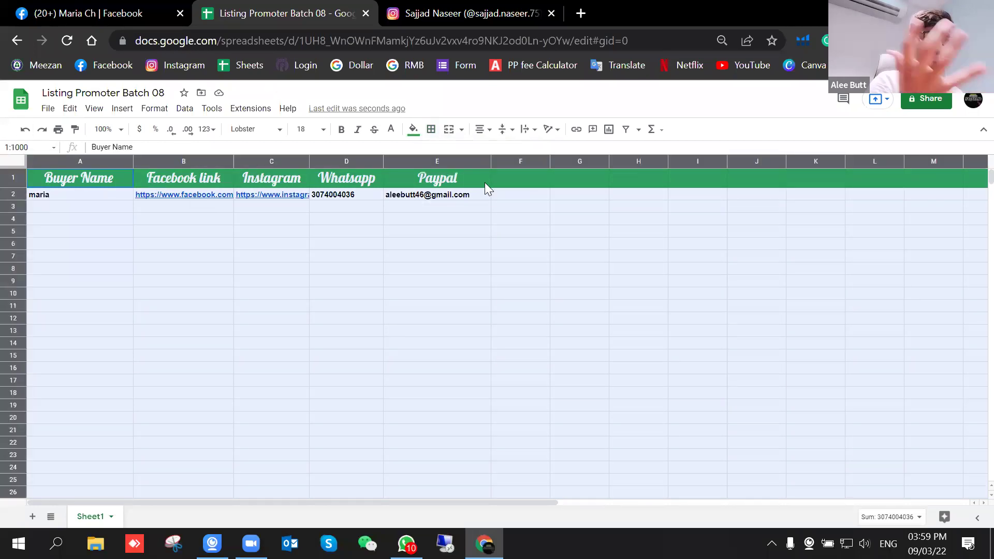
{"action": "left_click", "coordinate": [432, 130]}
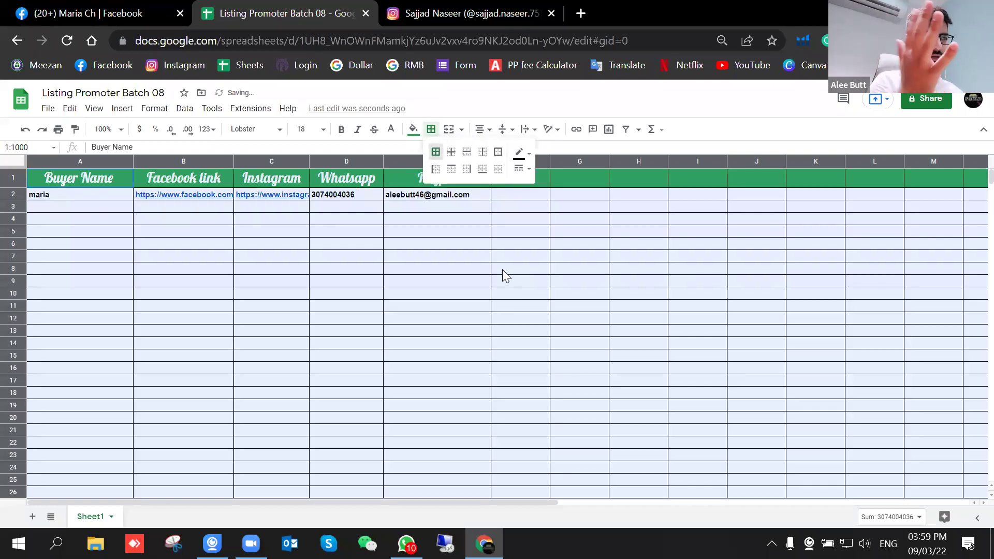
{"action": "left_click", "coordinate": [436, 152]}
{"action": "left_click", "coordinate": [521, 153]}
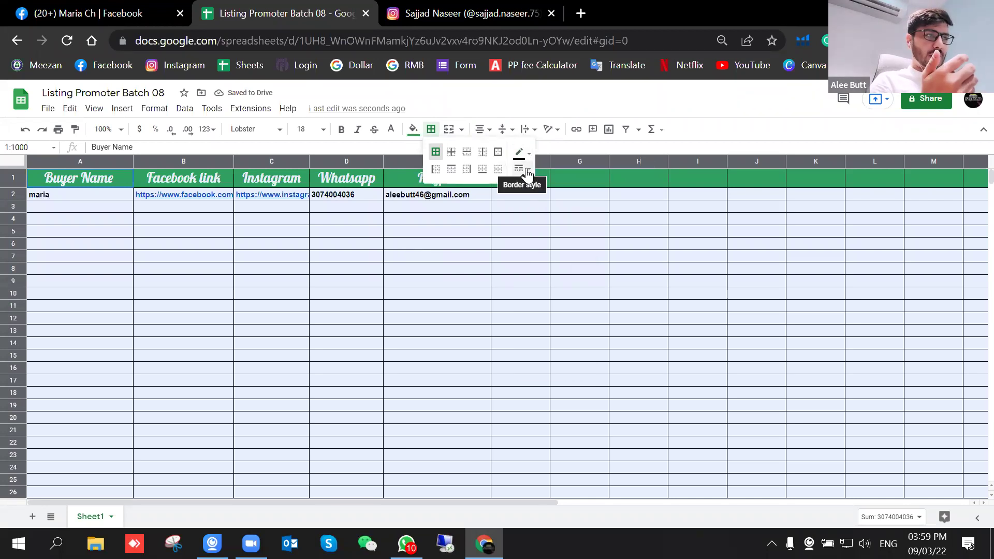
{"action": "left_click", "coordinate": [521, 168]}
{"action": "left_click", "coordinate": [543, 216]}
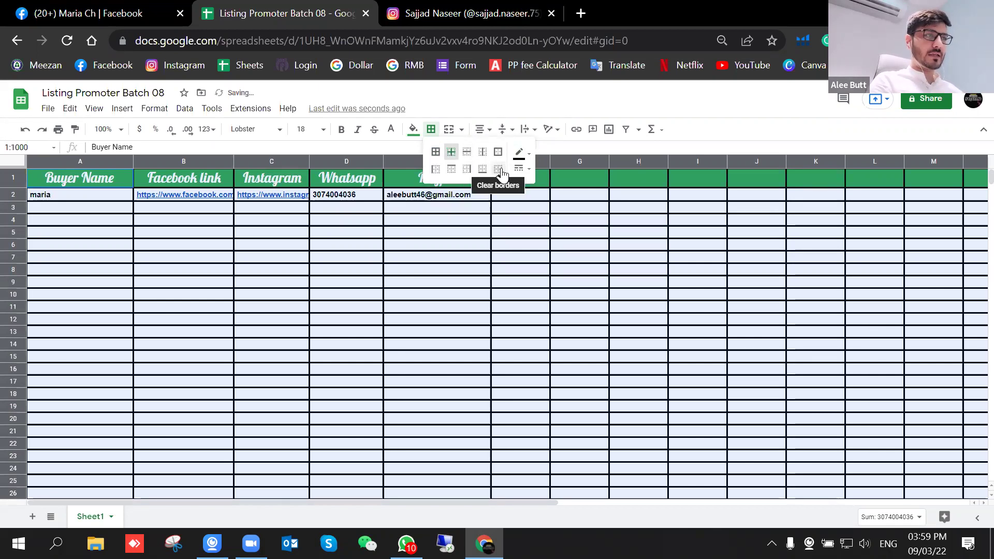
Step: Clear all the sheet's borders and make column A slightly narrower
{"action": "key", "text": "ctrl+z"}
{"action": "left_click", "coordinate": [426, 263]}
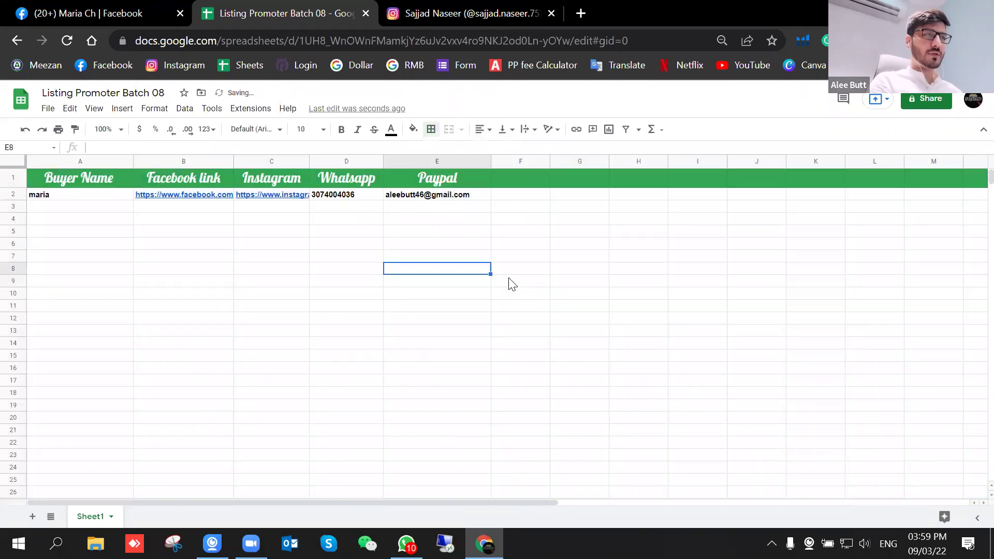
{"action": "left_click_drag", "start_coordinate": [133, 161], "coordinate": [123, 161]}
{"action": "left_click", "coordinate": [195, 282]}
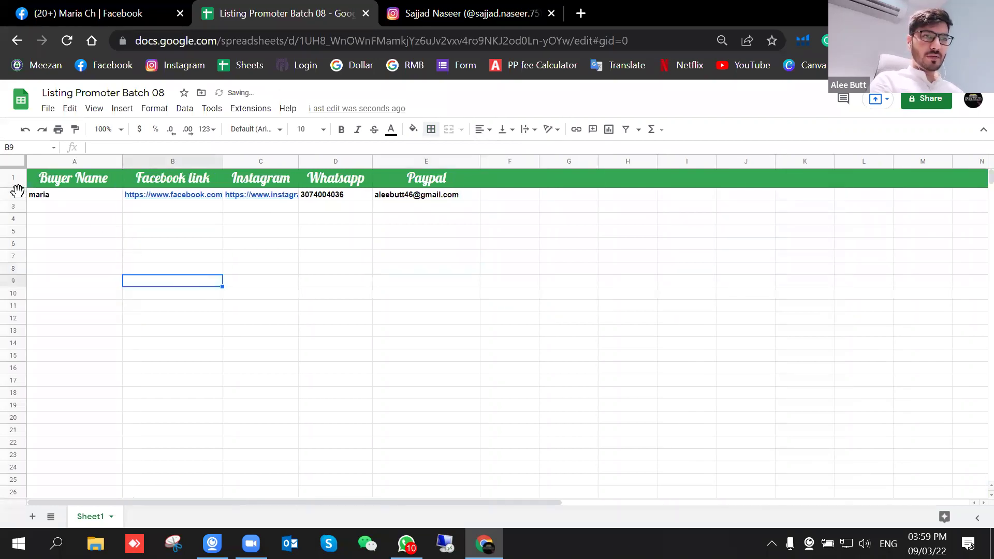
Step: Widen the Instagram column C and enter the second buyer's name in A3
{"action": "left_click_drag", "start_coordinate": [300, 160], "coordinate": [316, 158]}
{"action": "left_click", "coordinate": [263, 269]}
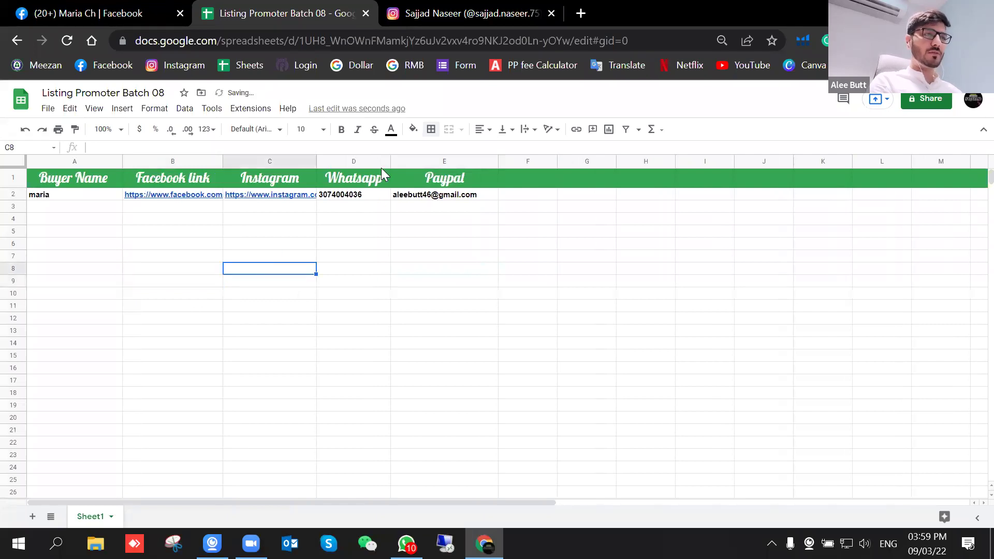
{"action": "left_click", "coordinate": [86, 199]}
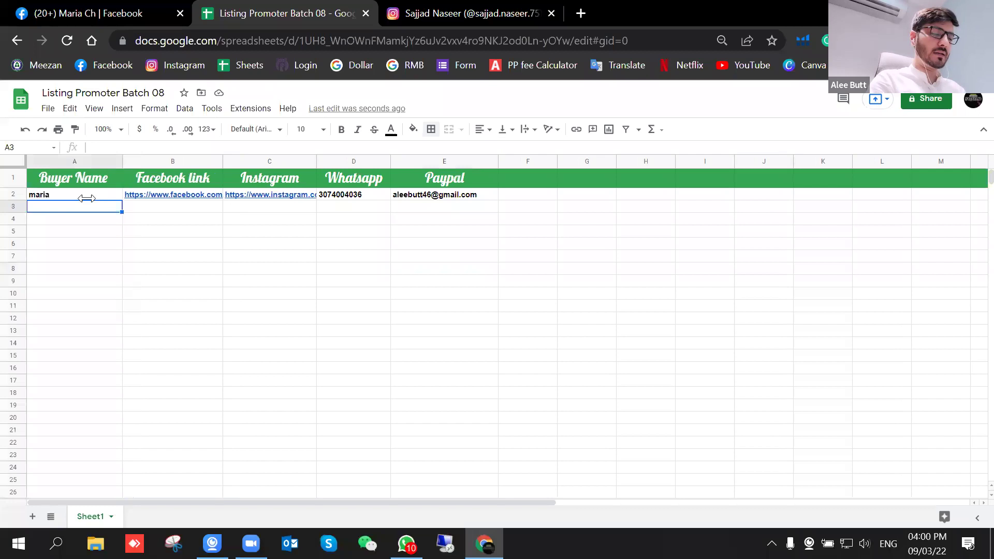
{"action": "type", "text": "an"}
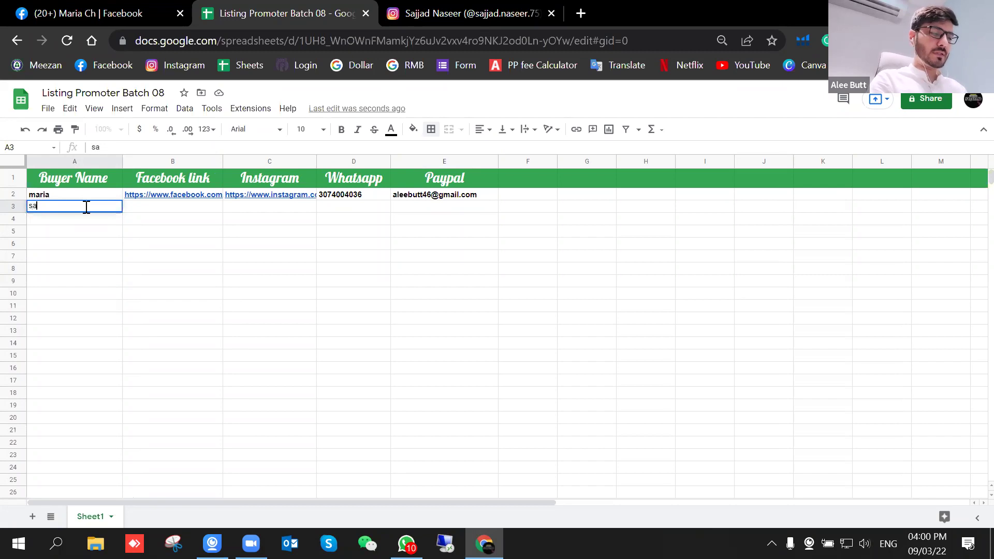
{"action": "key", "text": "Return"}
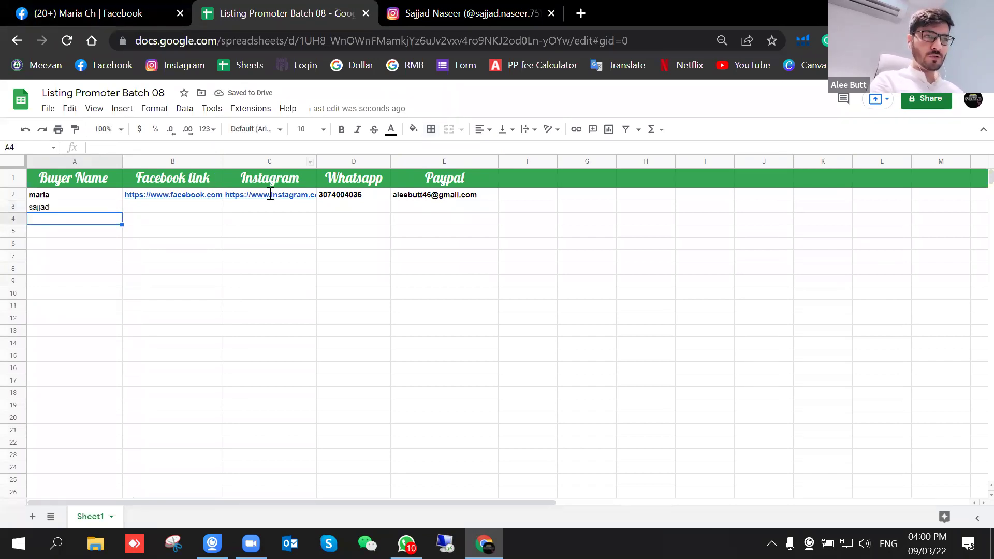
Step: Copy row 2's links, number and PayPal e-mail (B2:E2) into B3
{"action": "left_click_drag", "start_coordinate": [213, 195], "coordinate": [452, 200]}
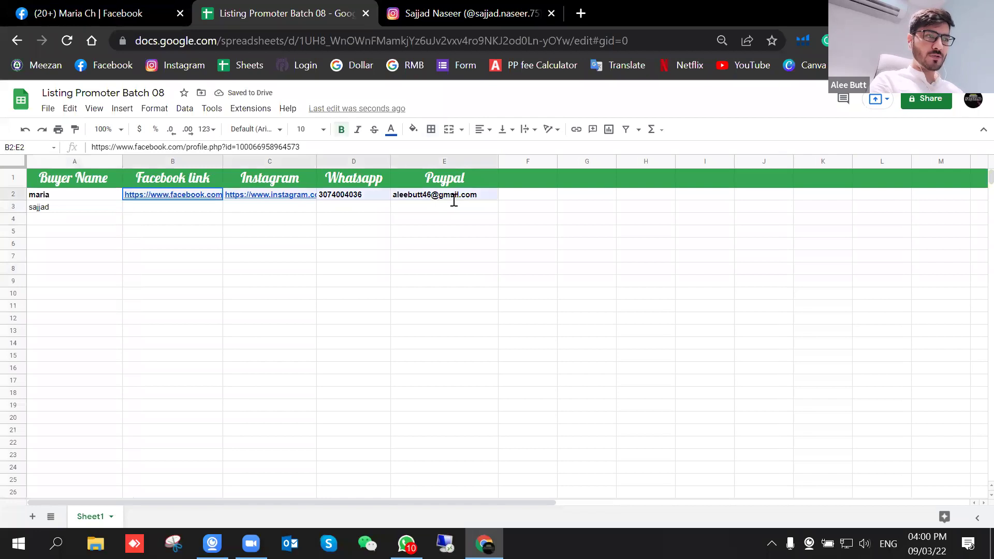
{"action": "left_click", "coordinate": [202, 208]}
{"action": "key", "text": "ctrl+v"}
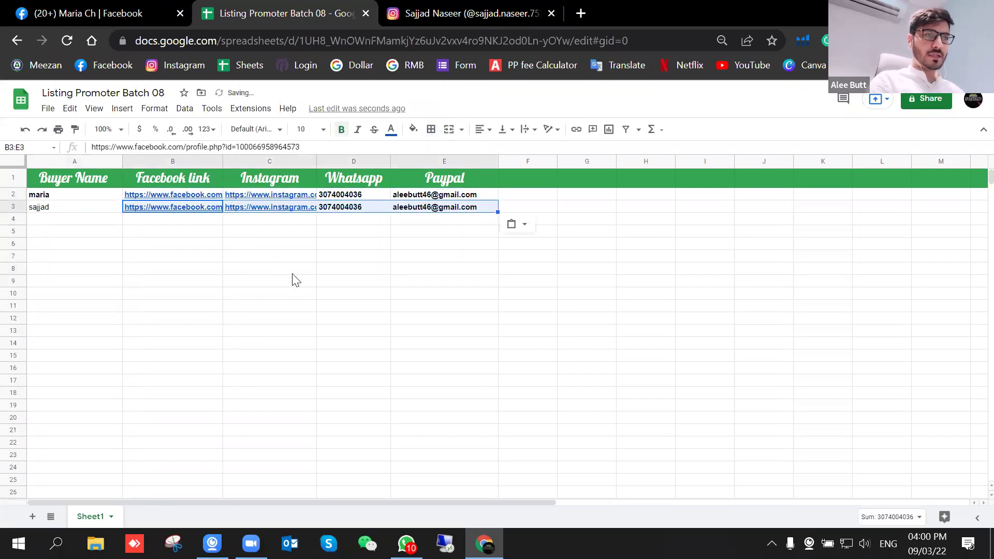
{"action": "left_click", "coordinate": [277, 269]}
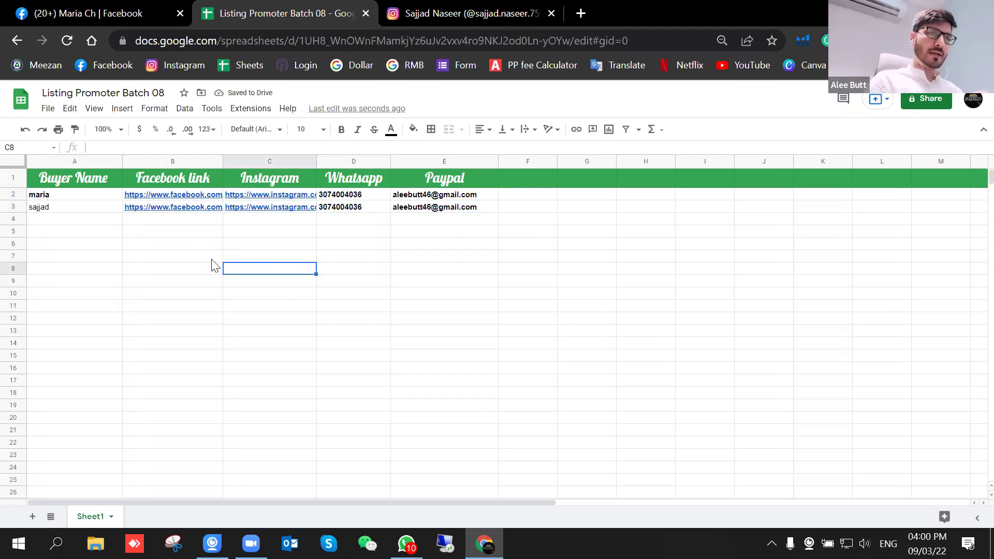
Step: Bold the second buyer's name in cell A3
{"action": "left_click", "coordinate": [96, 210]}
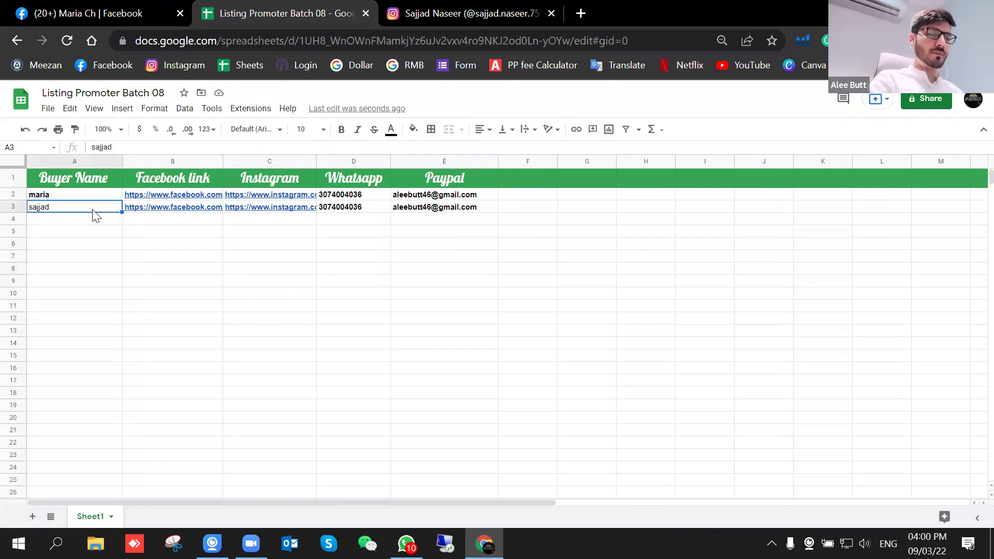
{"action": "key", "text": "ctrl+b"}
{"action": "left_click", "coordinate": [164, 270]}
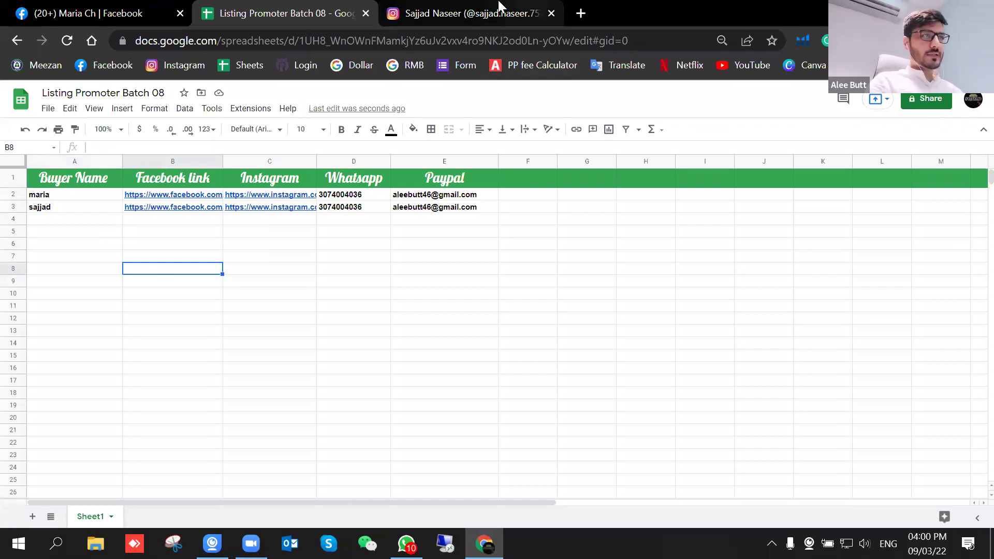
Step: In a new tab, try opening Google Forms from the Google apps grid
{"action": "left_click", "coordinate": [580, 13]}
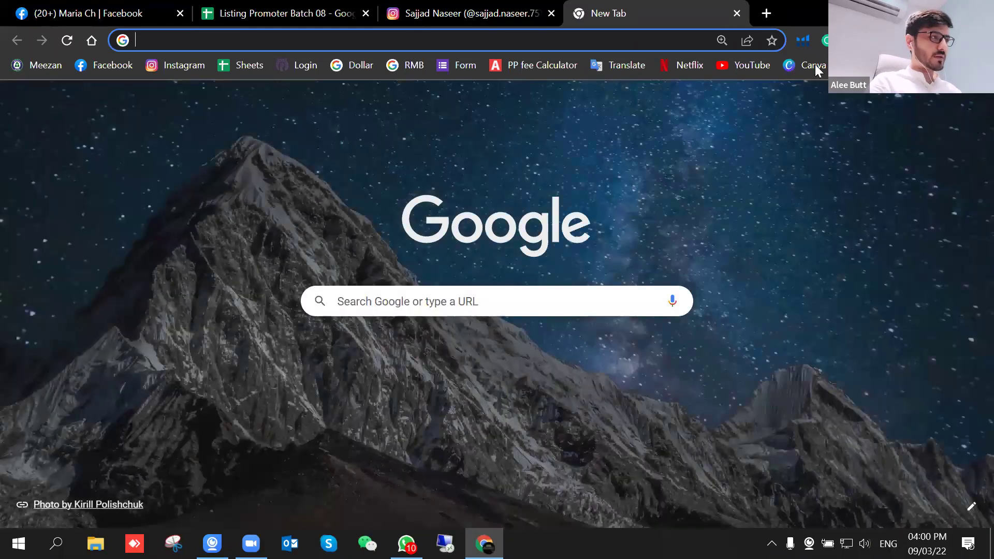
{"action": "left_click", "coordinate": [937, 103]}
{"action": "scroll", "coordinate": [909, 229], "scroll_direction": "down", "scroll_amount": 5}
{"action": "scroll", "coordinate": [909, 230], "scroll_direction": "down", "scroll_amount": 3}
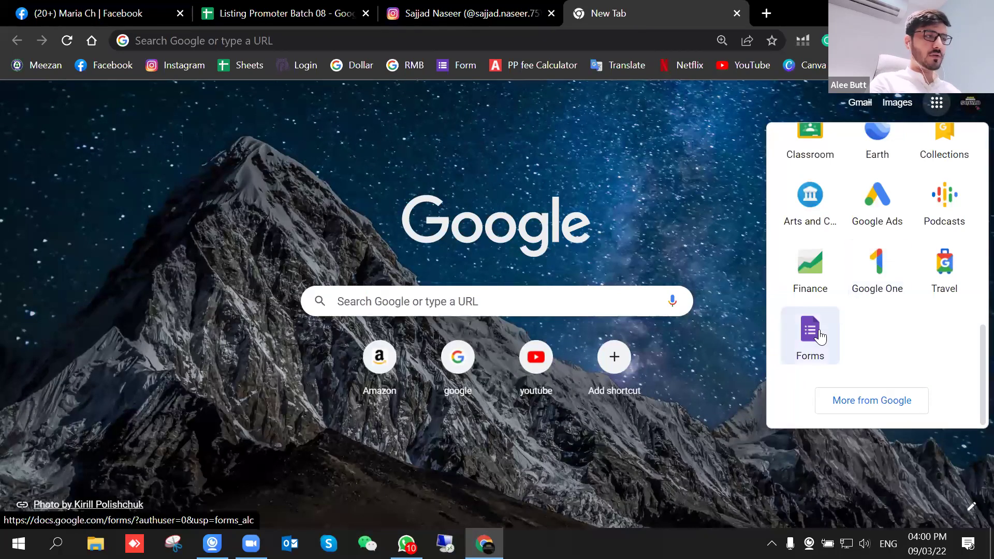
{"action": "left_click", "coordinate": [820, 336]}
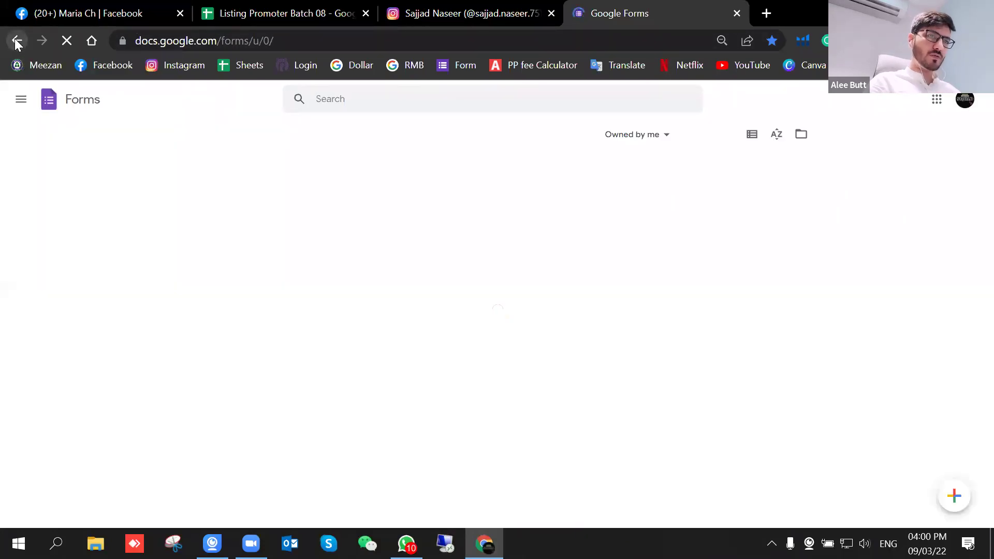
{"action": "left_click", "coordinate": [16, 41]}
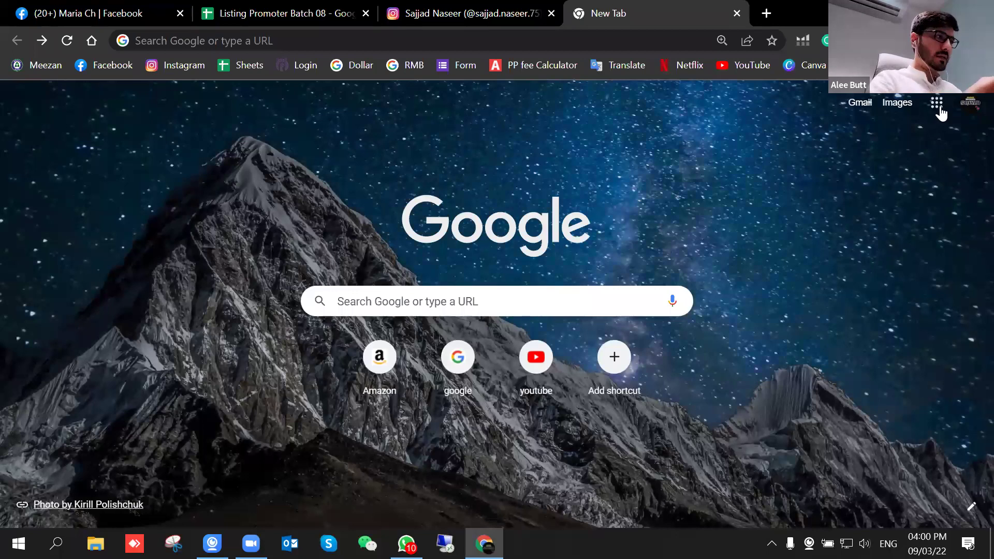
Step: Reach Google Forms through the Google Docs navigation menu and open a recent form
{"action": "left_click", "coordinate": [937, 103]}
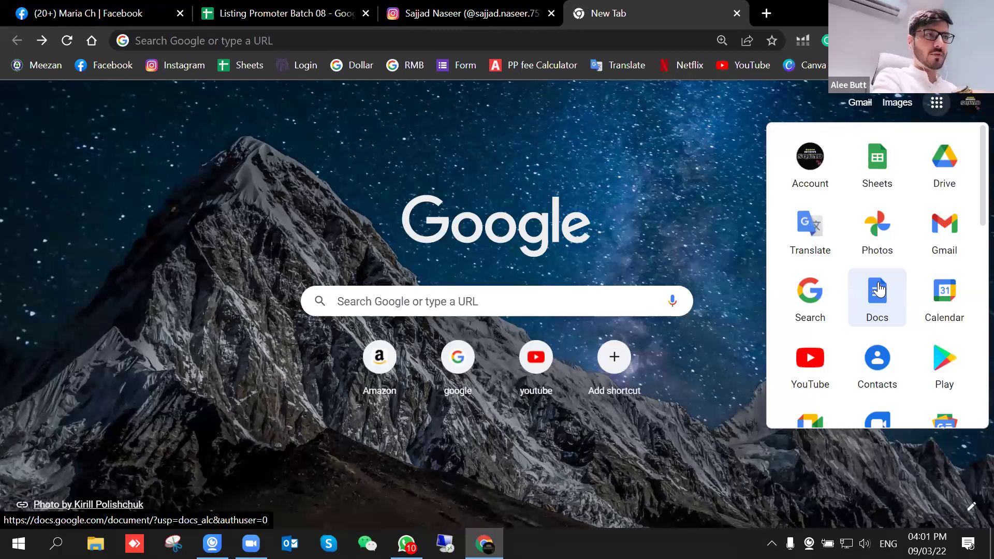
{"action": "scroll", "coordinate": [880, 293], "scroll_direction": "down", "scroll_amount": 1}
{"action": "scroll", "coordinate": [880, 293], "scroll_direction": "down", "scroll_amount": 9}
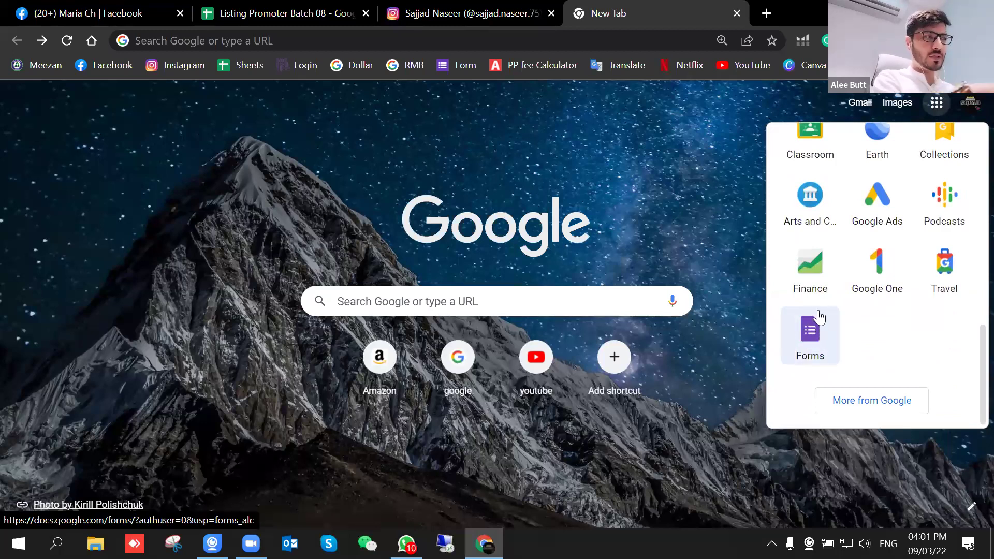
{"action": "scroll", "coordinate": [850, 267], "scroll_direction": "up", "scroll_amount": 4}
{"action": "scroll", "coordinate": [860, 267], "scroll_direction": "up", "scroll_amount": 6}
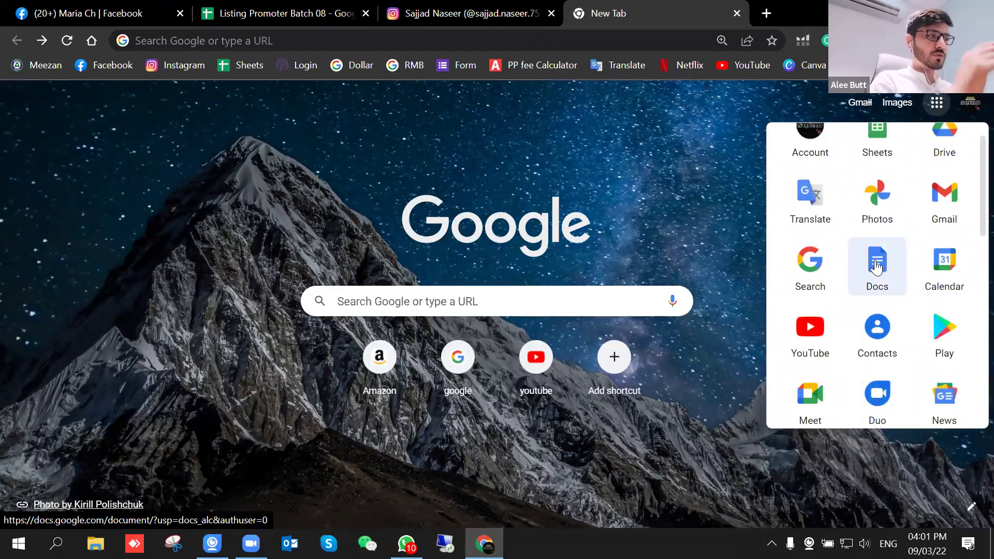
{"action": "left_click", "coordinate": [876, 264]}
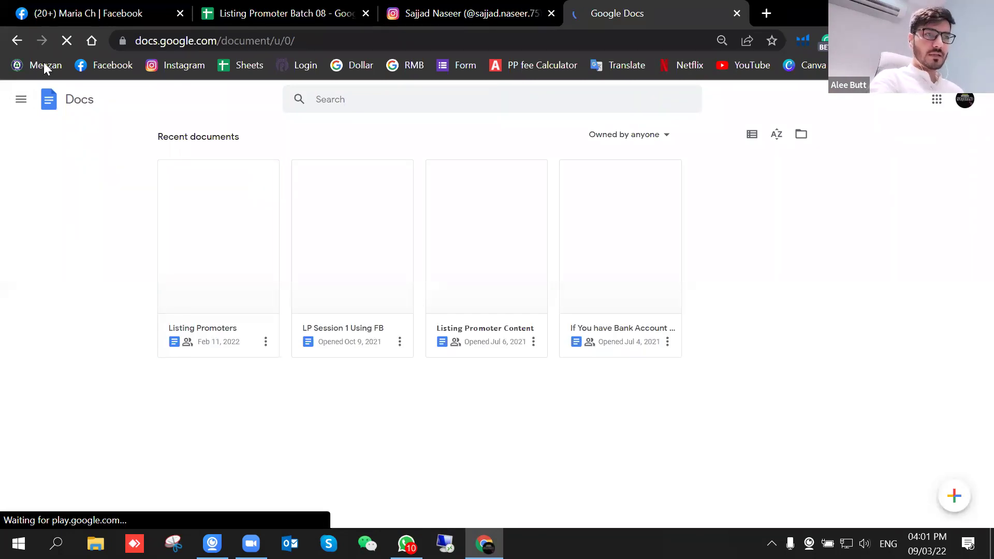
{"action": "left_click", "coordinate": [20, 99]}
{"action": "left_click", "coordinate": [46, 218]}
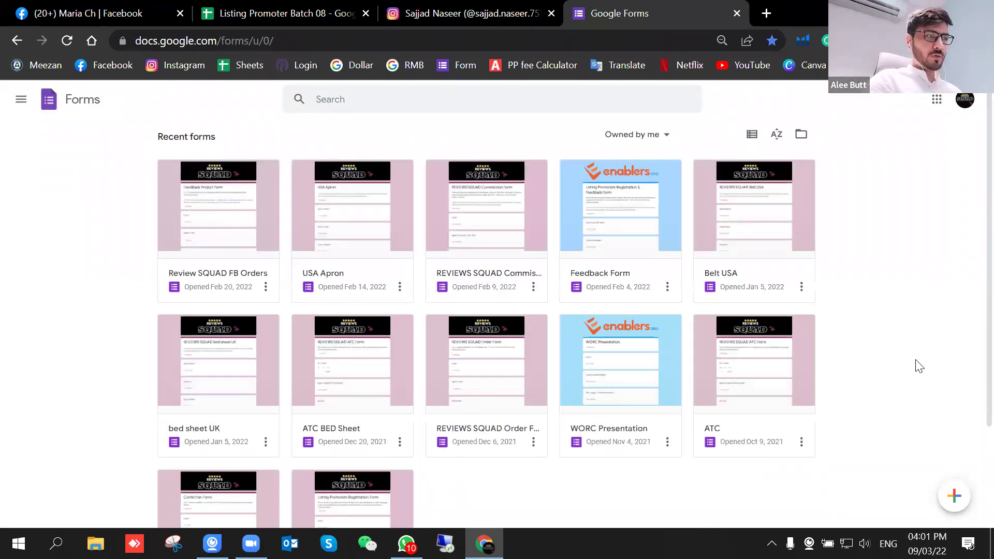
{"action": "left_click", "coordinate": [436, 336]}
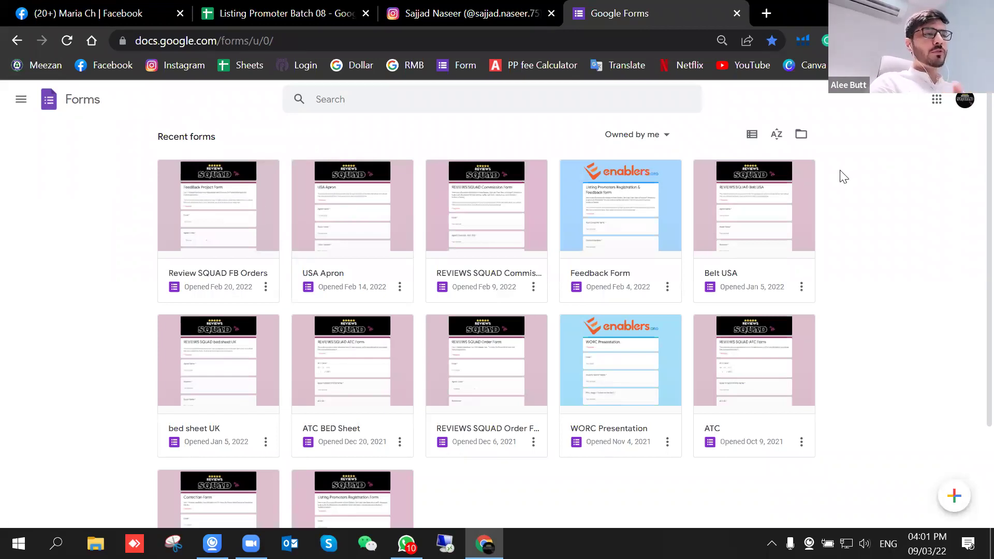
Step: Use Tools > Create a new form to make the linked form Listing Promoter Batch 08
{"action": "left_click", "coordinate": [269, 13]}
{"action": "left_click", "coordinate": [158, 115]}
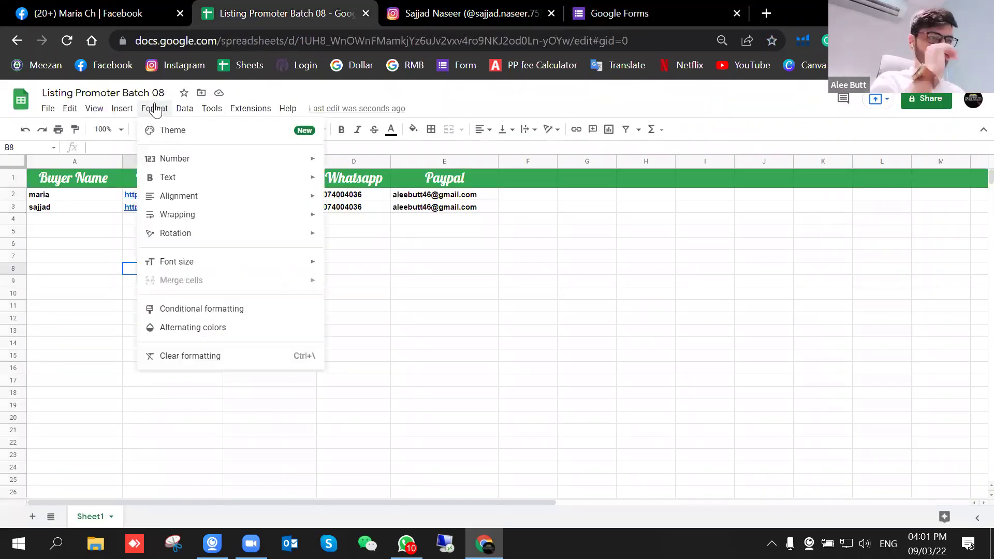
{"action": "mouse_move", "coordinate": [197, 111]}
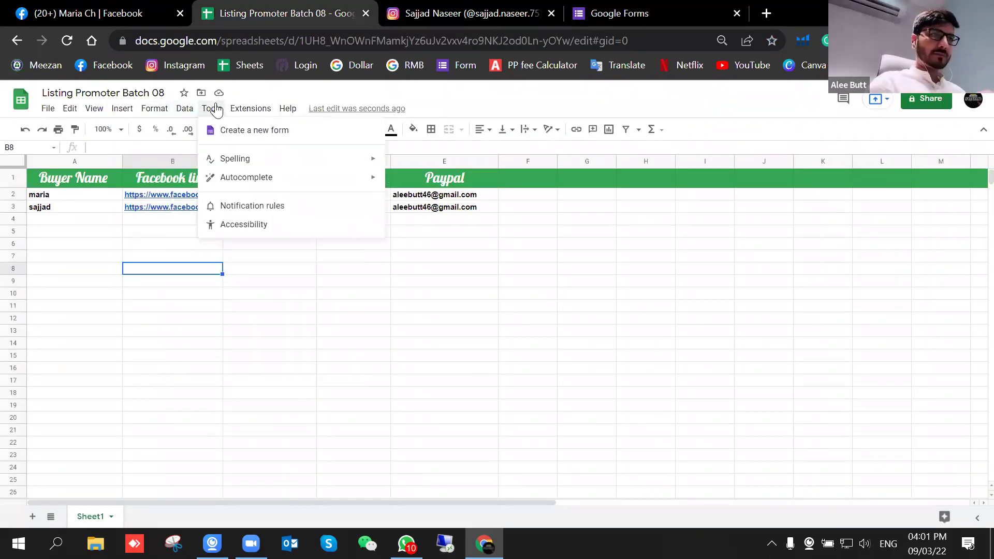
{"action": "left_click", "coordinate": [334, 331]}
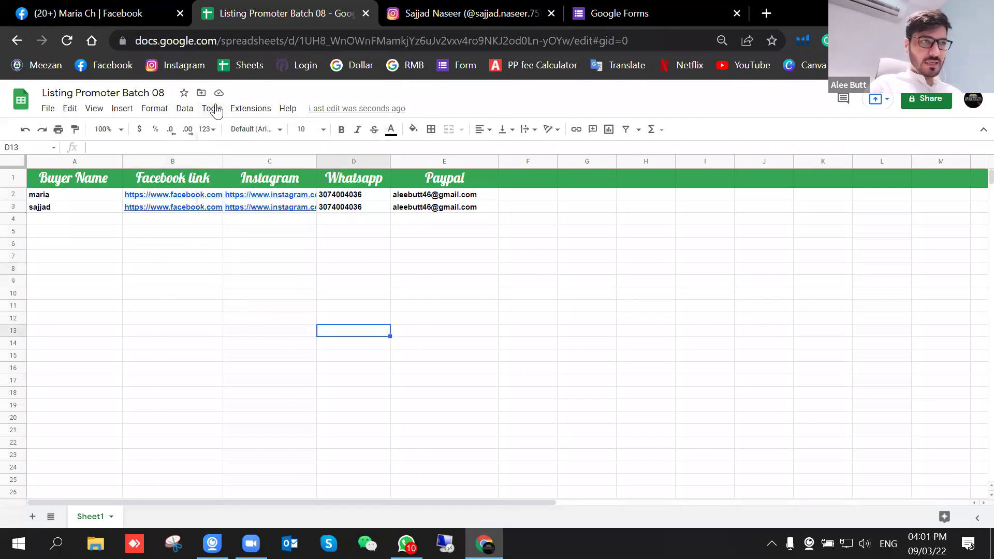
{"action": "left_click", "coordinate": [216, 110]}
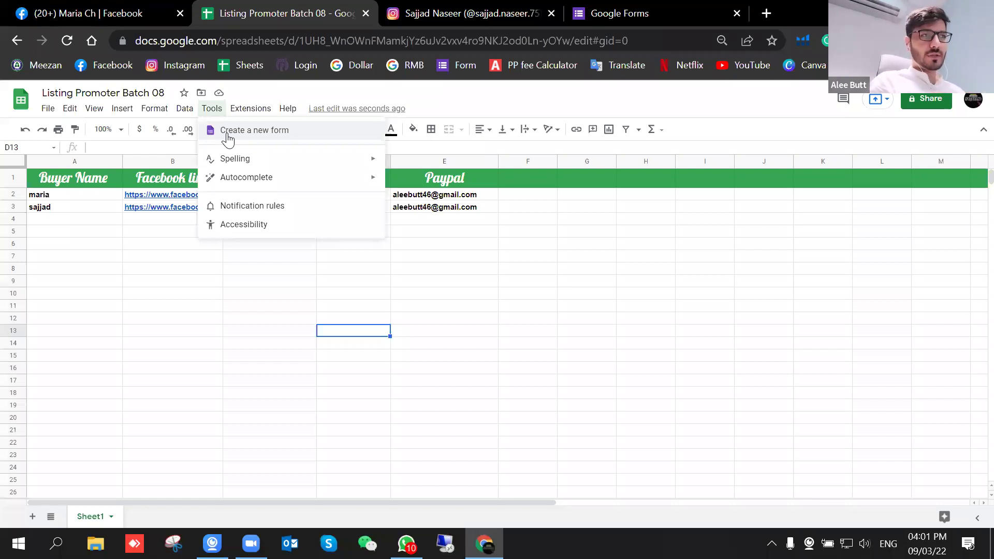
{"action": "left_click", "coordinate": [271, 135]}
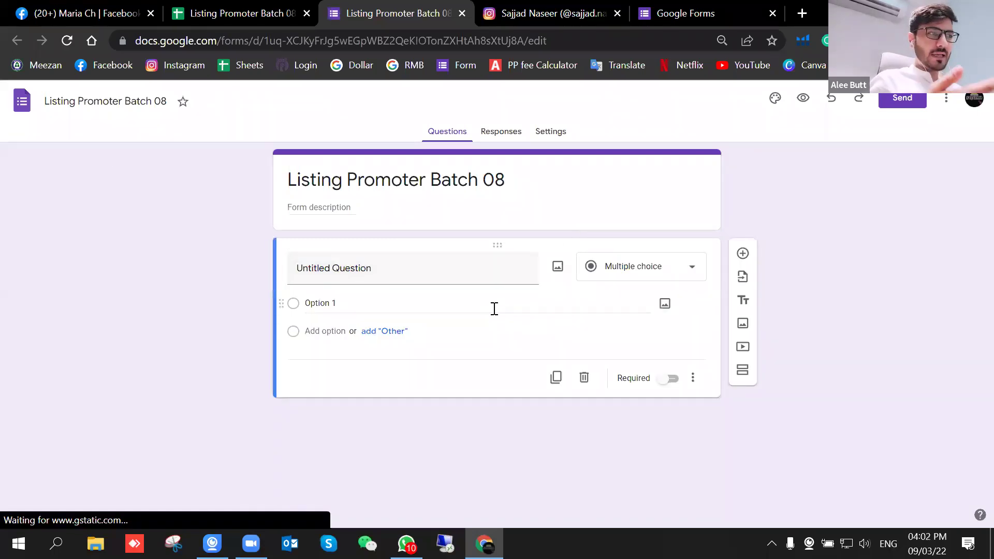
Step: Title the first question 'Buyer Name' and make it a Dropdown question
{"action": "left_click", "coordinate": [458, 264]}
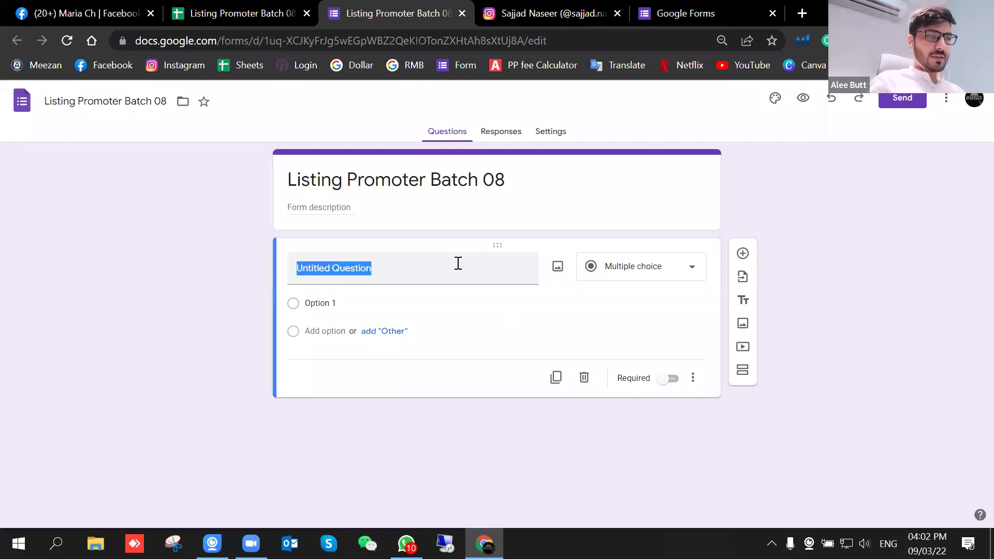
{"action": "type", "text": "Buyer Name"}
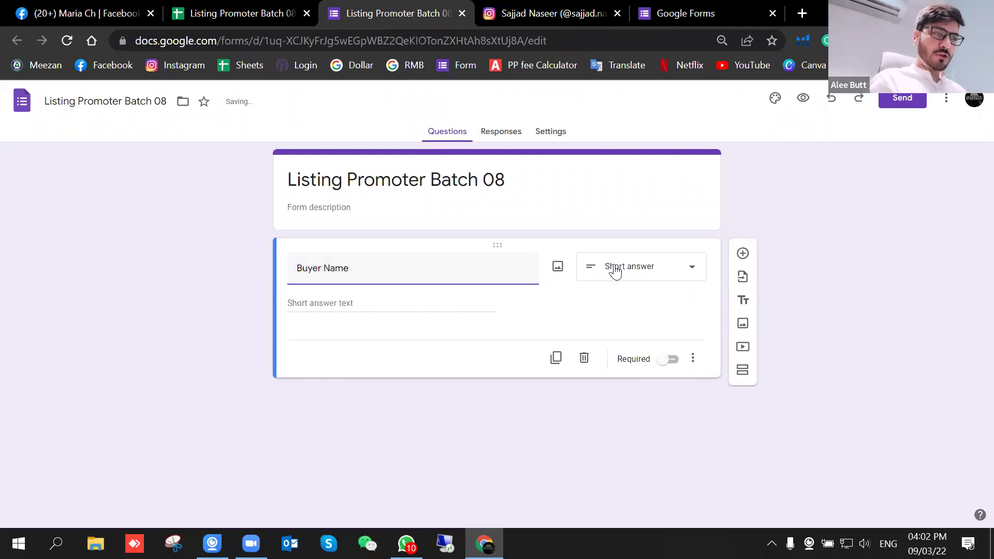
{"action": "left_click", "coordinate": [683, 277]}
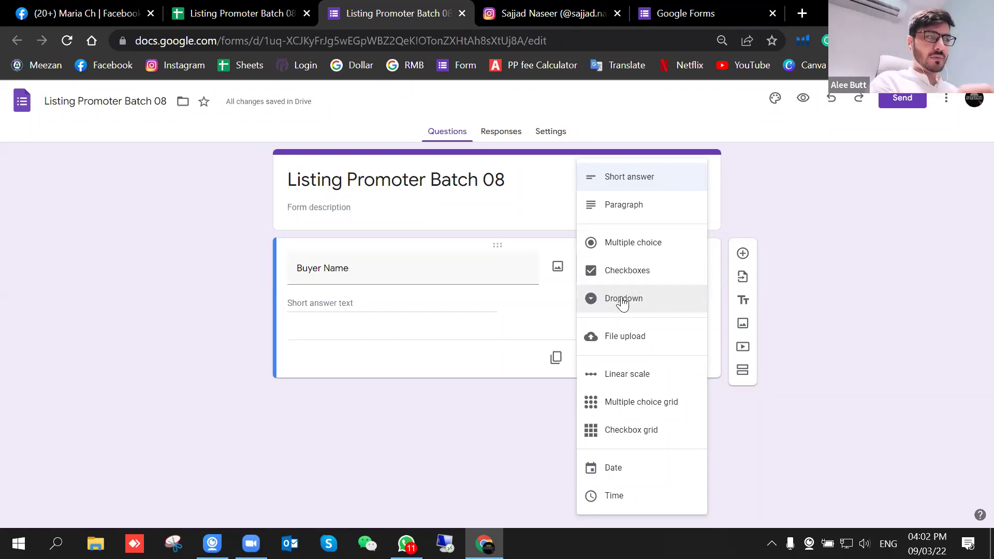
{"action": "left_click", "coordinate": [622, 303]}
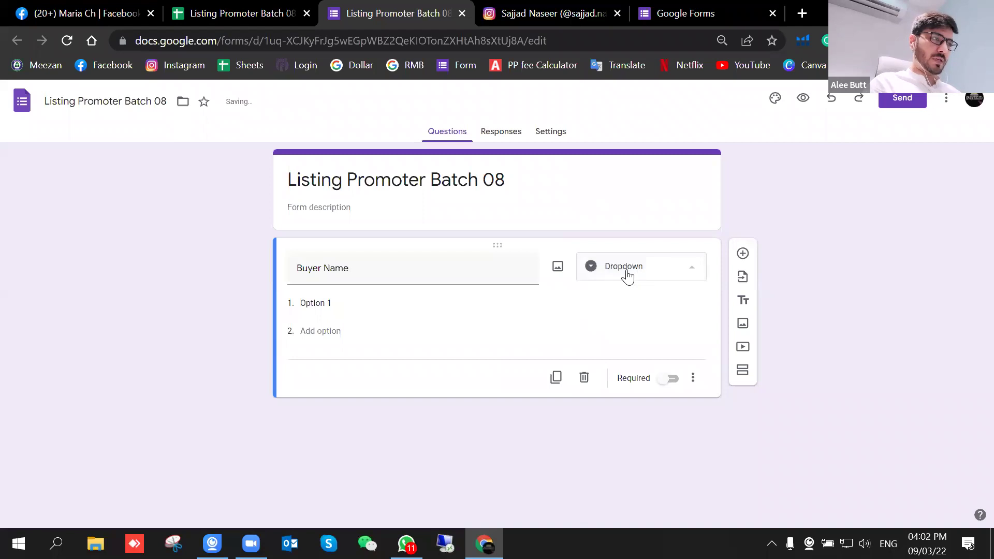
Step: Add a new blank question below Buyer Name, leaving its type unchanged
{"action": "left_click", "coordinate": [627, 269]}
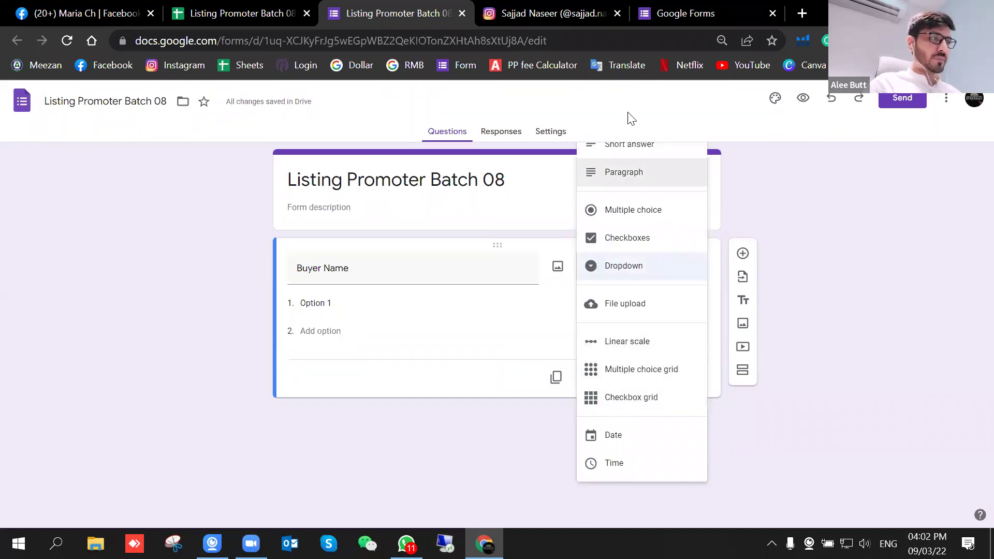
{"action": "left_click", "coordinate": [637, 148]}
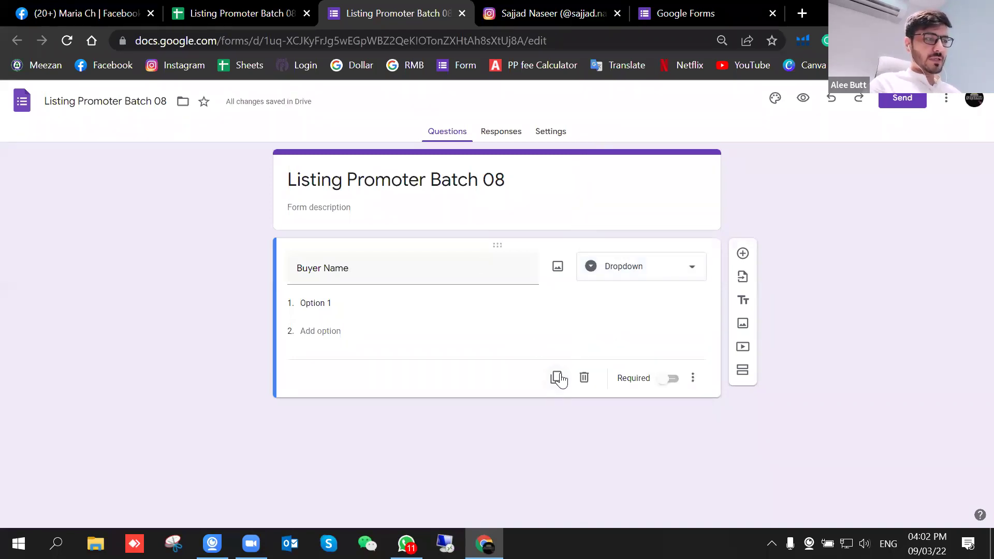
{"action": "left_click", "coordinate": [743, 254]}
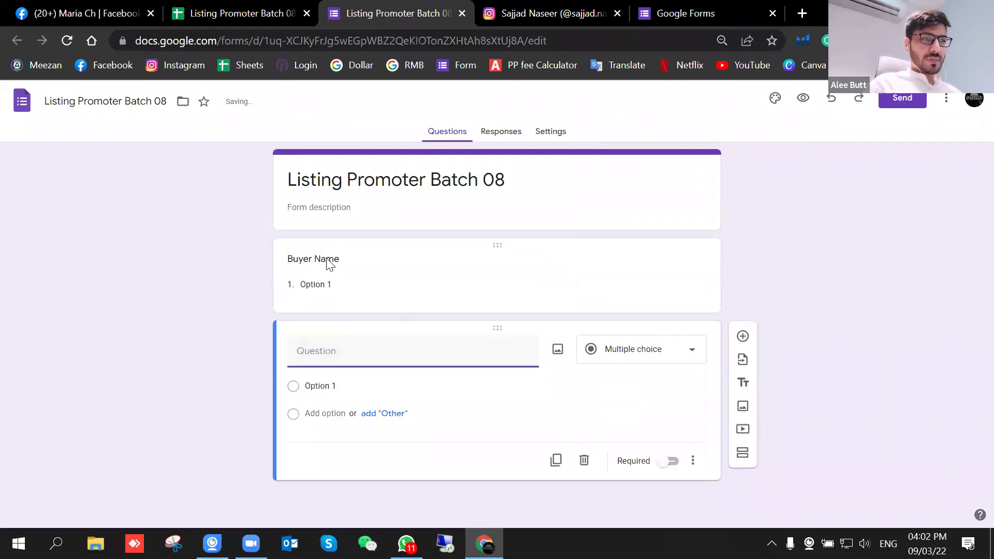
Step: Add short-answer questions titled Facebook Link and Instagram Link
{"action": "left_click", "coordinate": [272, 10]}
{"action": "left_click", "coordinate": [380, 10]}
{"action": "type", "text": "Facebook Link"}
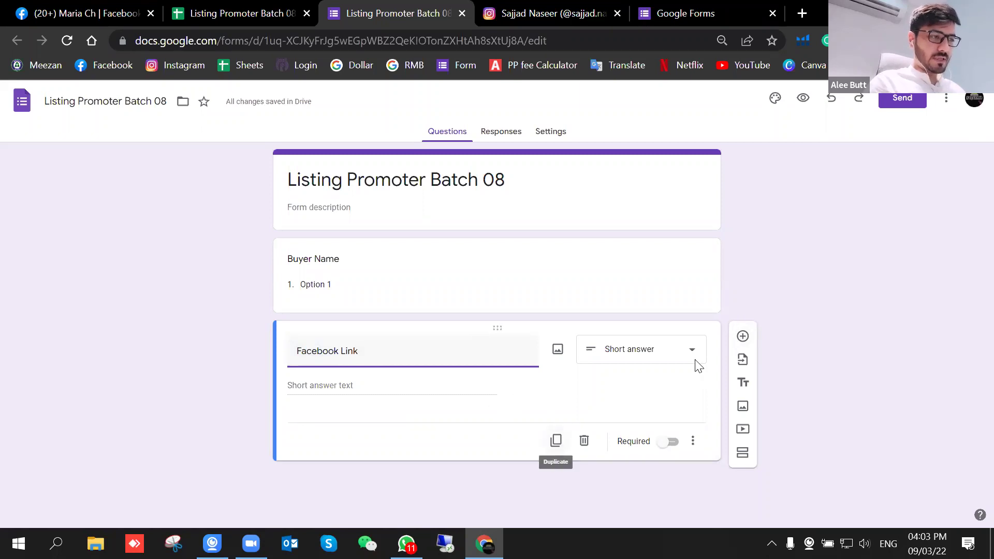
{"action": "left_click", "coordinate": [743, 338]}
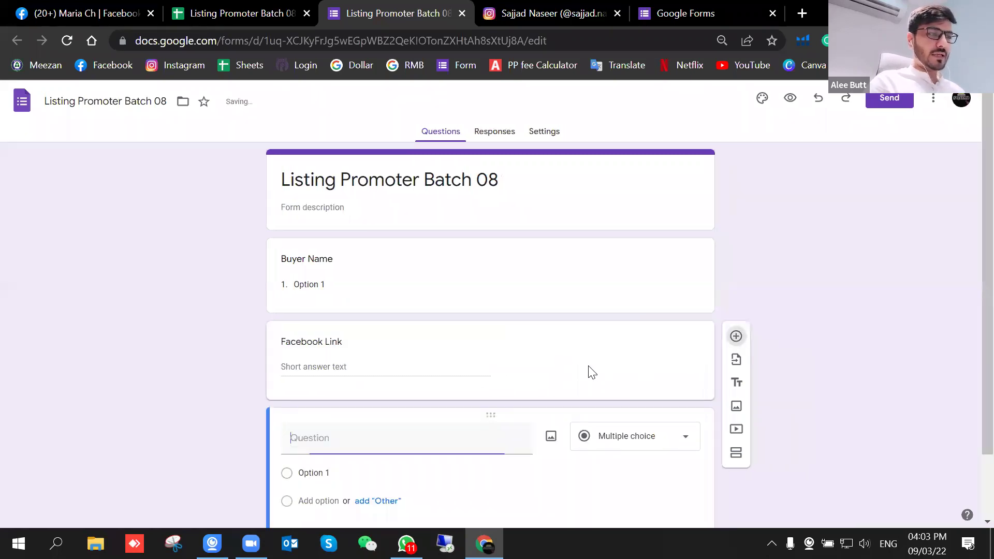
{"action": "left_click", "coordinate": [331, 357]}
{"action": "type", "text": "Instagra"}
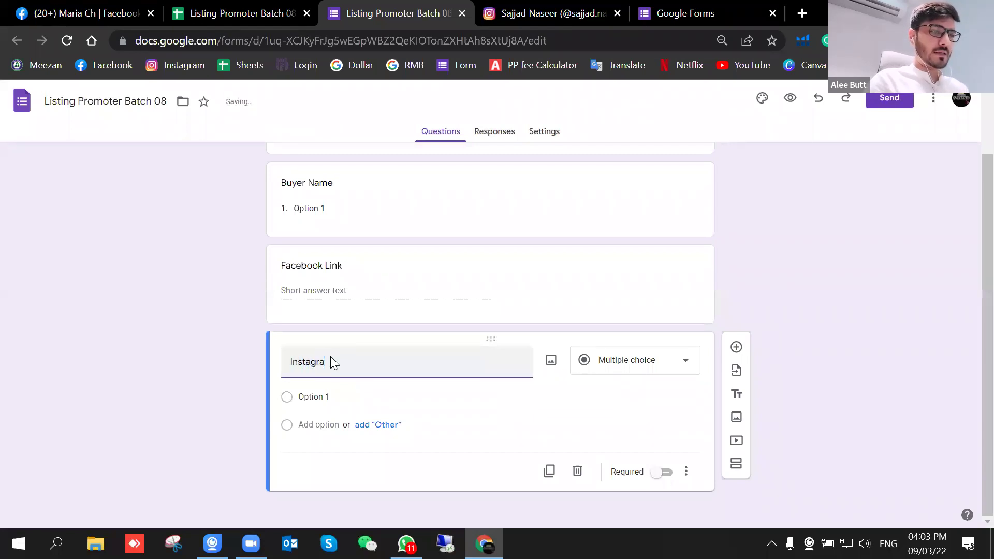
{"action": "type", "text": "m Link"}
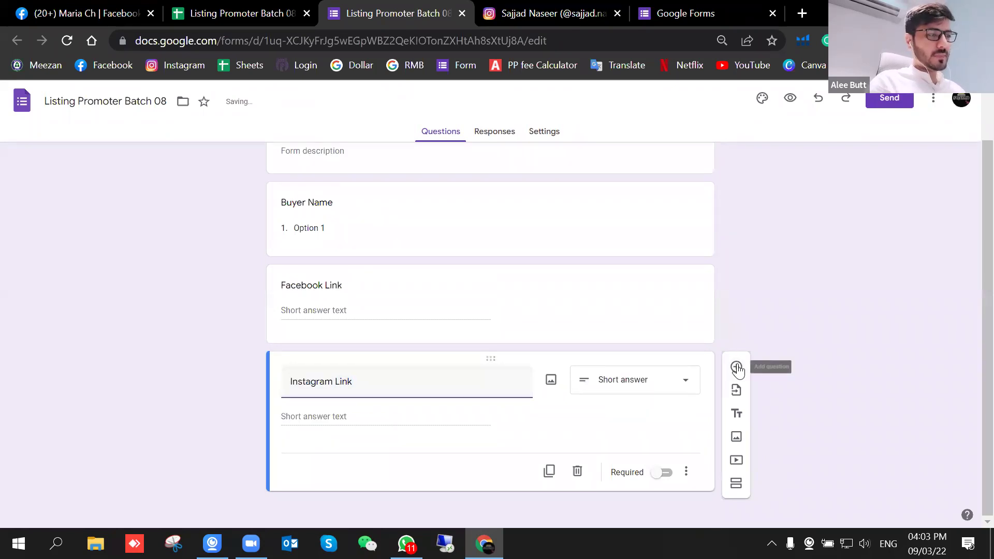
{"action": "left_click", "coordinate": [737, 367]}
Step: Add Whatsapp and Buyer Paypal questions, followed by another blank question
{"action": "type", "text": "Whatsapp"}
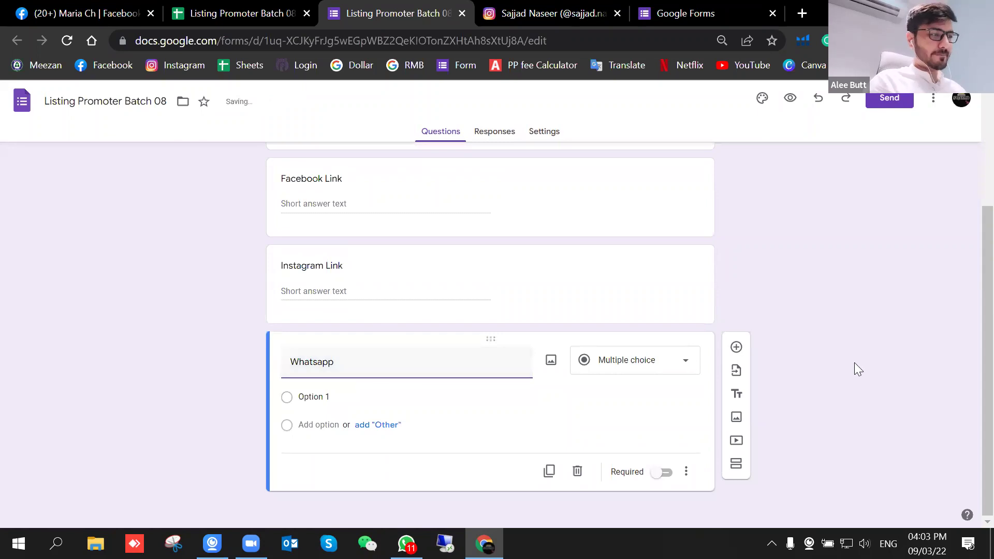
{"action": "left_click", "coordinate": [738, 368]}
{"action": "type", "text": "Buyer Paypal"}
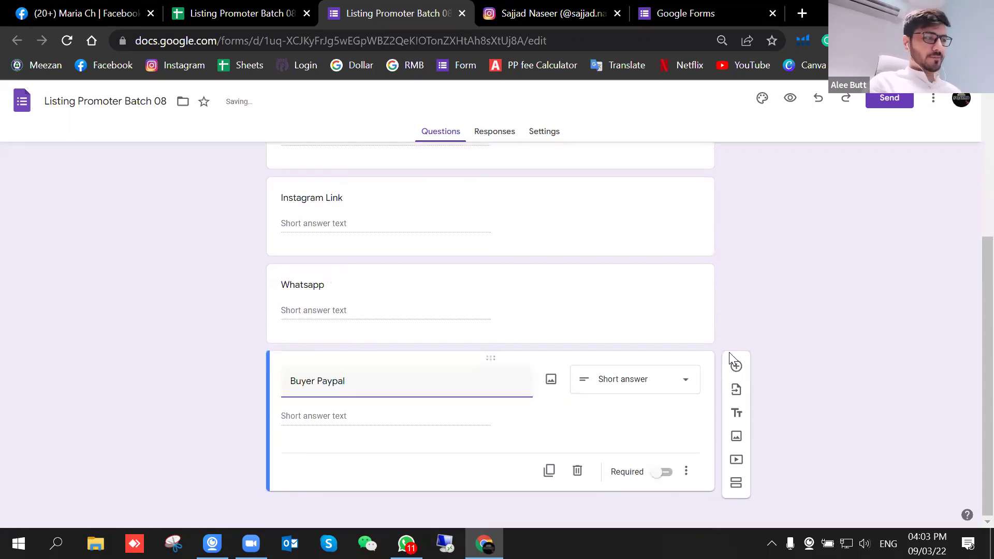
{"action": "left_click", "coordinate": [737, 367]}
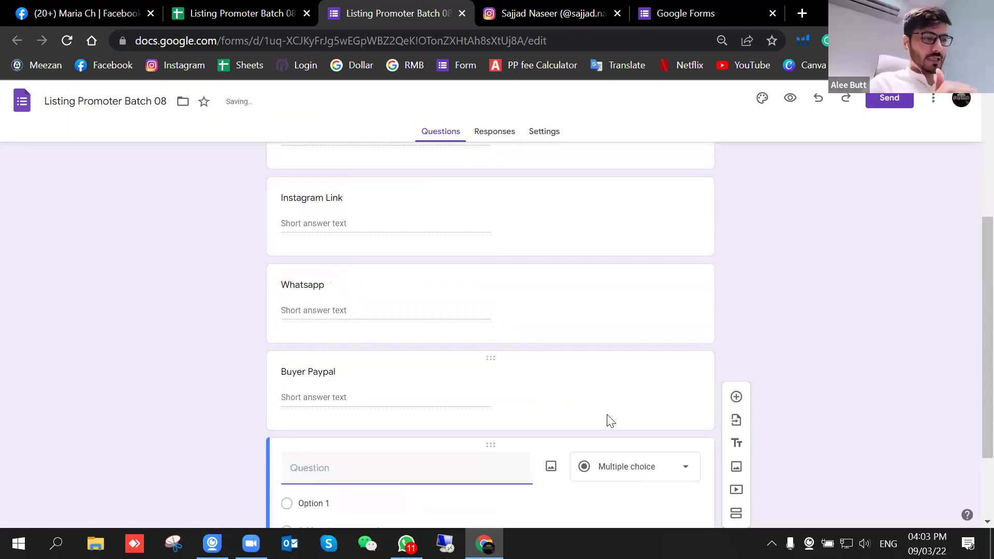
{"action": "left_click", "coordinate": [640, 365]}
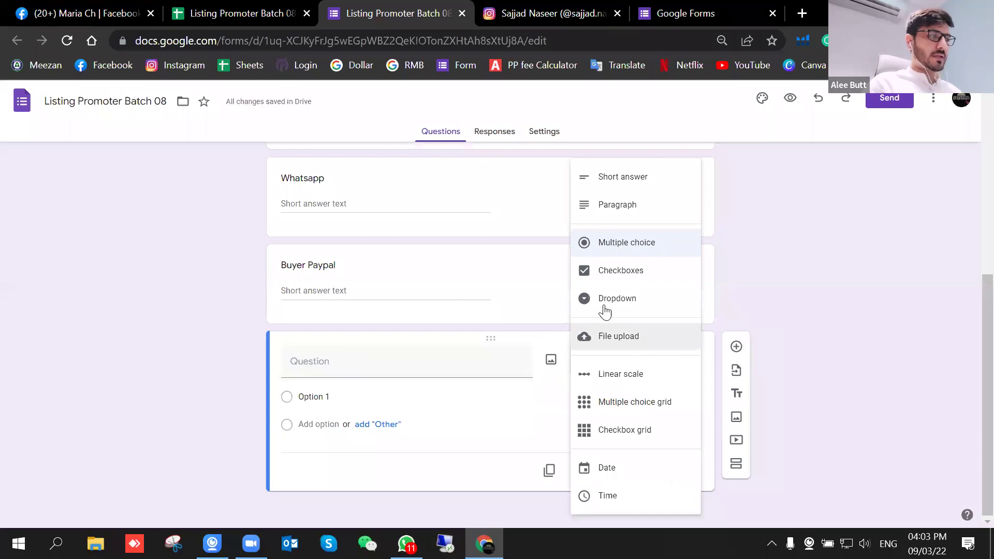
Step: Turn the new question into a Buyer Country dropdown with six short choices, ending with Japan
{"action": "left_click", "coordinate": [612, 306]}
{"action": "type", "text": "Buyer Country"}
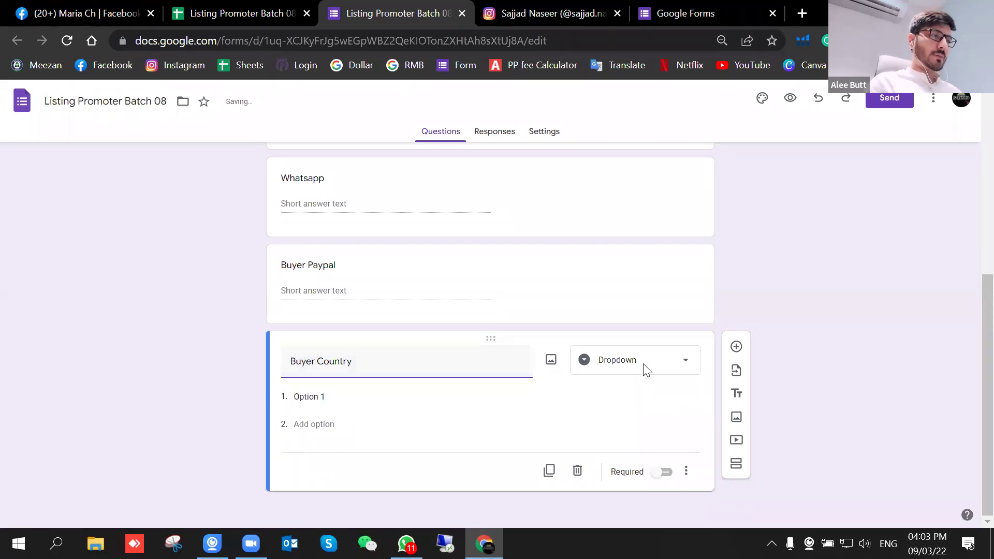
{"action": "left_click", "coordinate": [316, 398]}
{"action": "type", "text": "USA"}
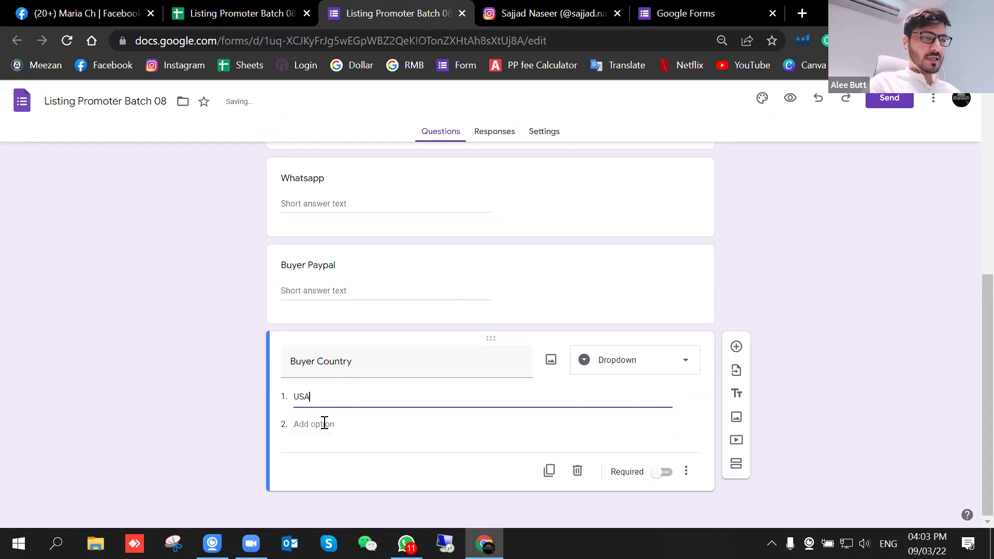
{"action": "left_click", "coordinate": [325, 424]}
{"action": "type", "text": "UK"}
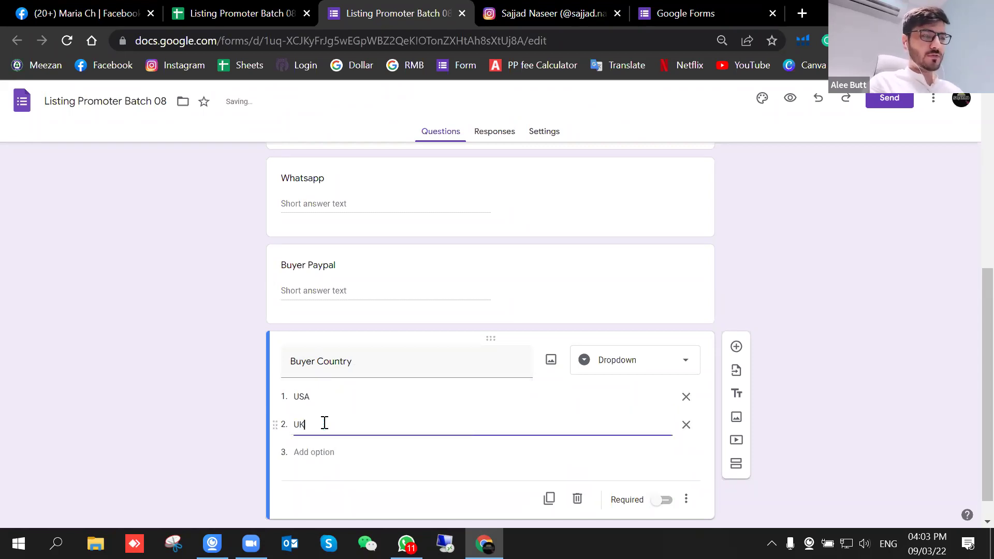
{"action": "left_click", "coordinate": [321, 452]}
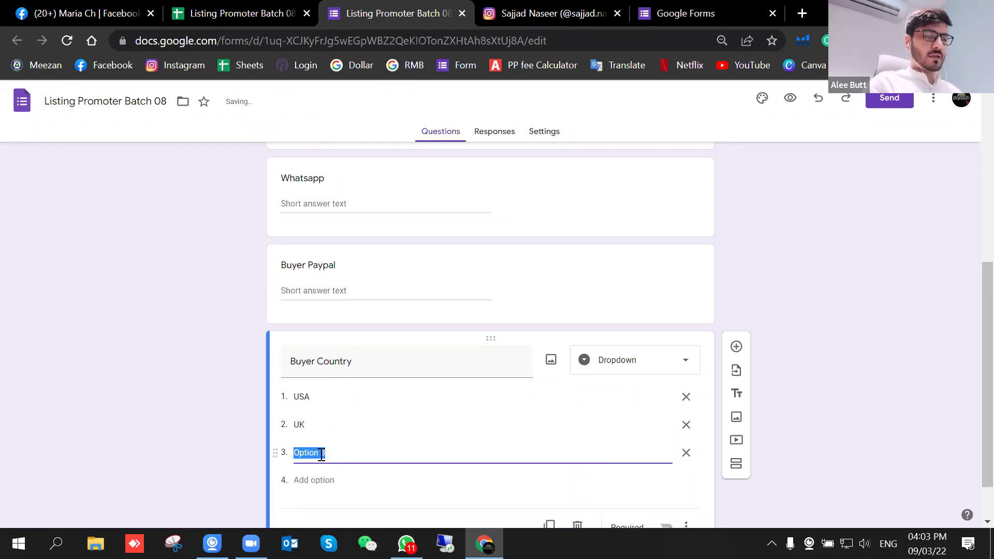
{"action": "type", "text": "DE"}
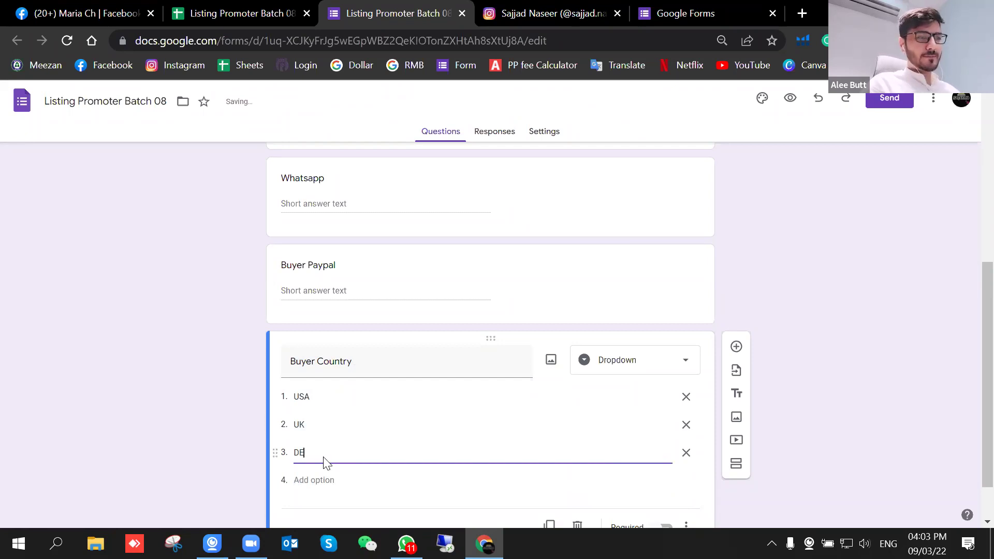
{"action": "scroll", "coordinate": [325, 463], "scroll_direction": "down", "scroll_amount": 1}
{"action": "left_click", "coordinate": [321, 423]}
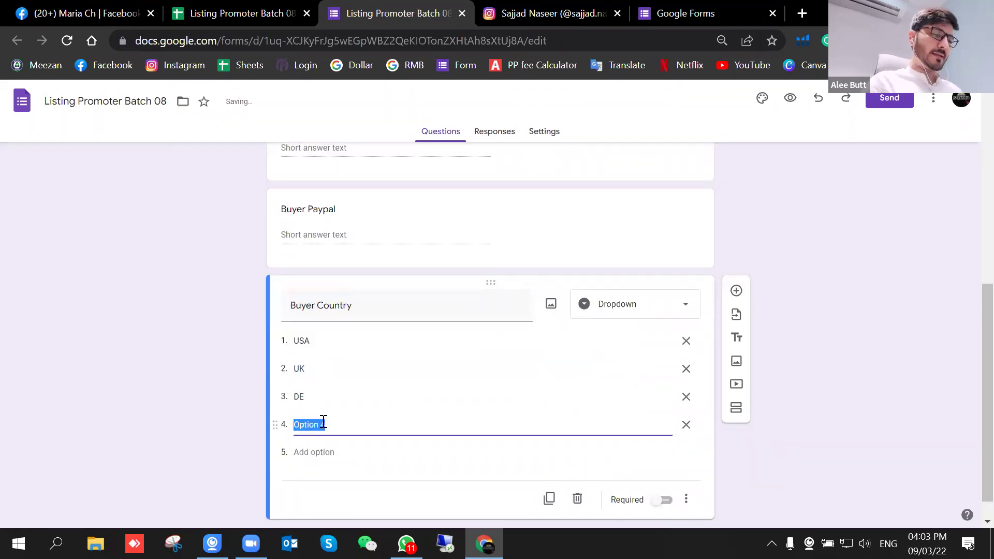
{"action": "type", "text": "IT"}
{"action": "left_click", "coordinate": [319, 448]}
{"action": "type", "text": "QA"}
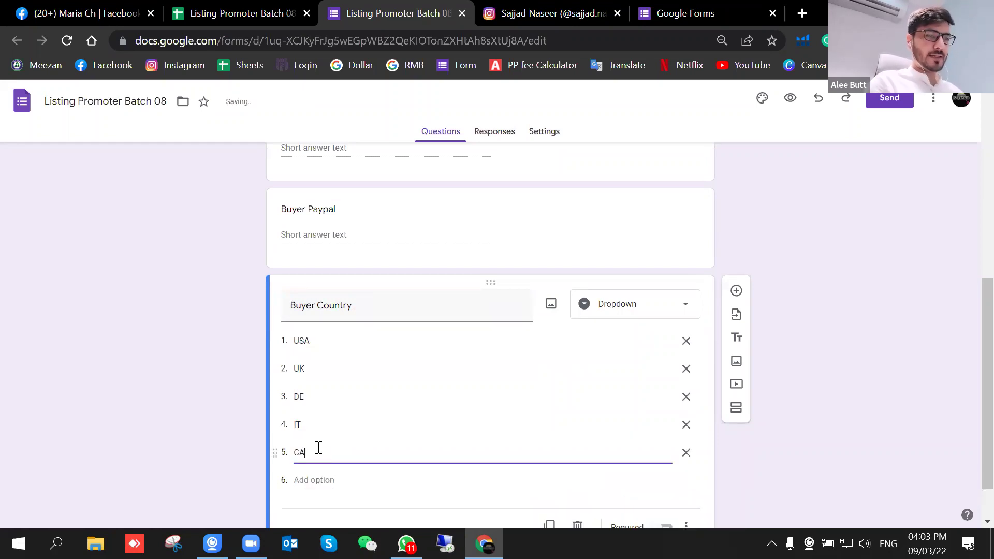
{"action": "left_click", "coordinate": [318, 480]}
{"action": "type", "text": "J"}
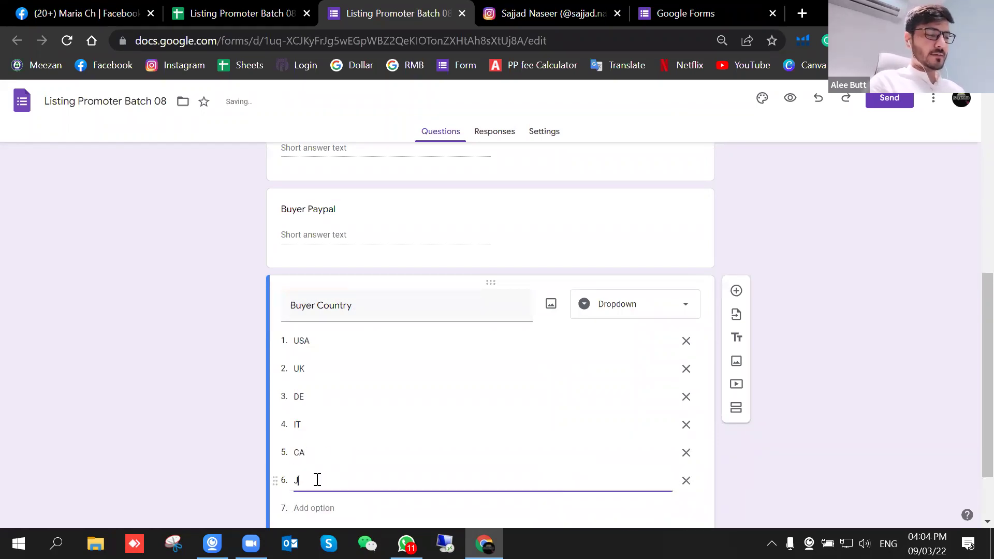
{"action": "type", "text": "apan"}
Step: Expand the abbreviated choices to USA, United Kingdom, Germany, Italy and Canada
{"action": "double_click", "coordinate": [317, 454]}
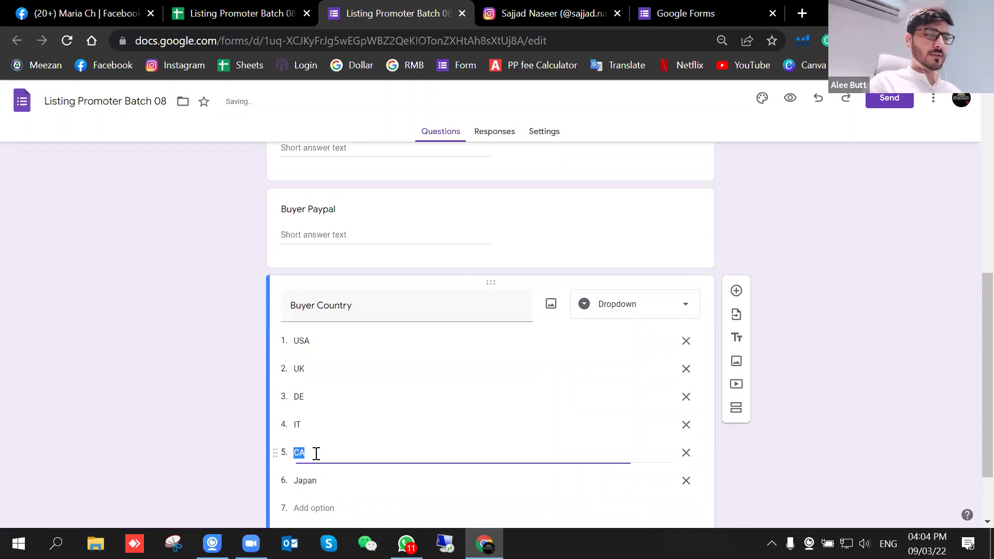
{"action": "type", "text": "Canada"}
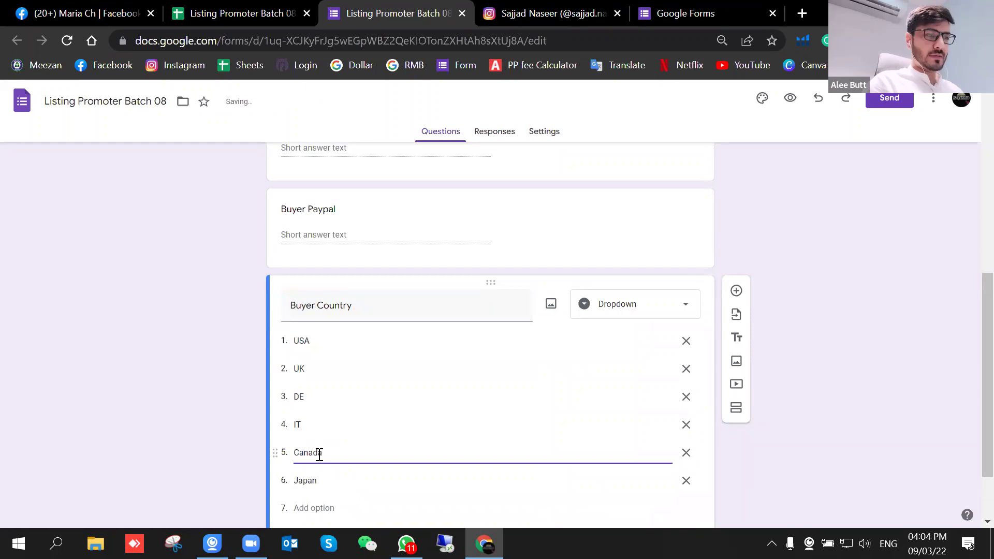
{"action": "double_click", "coordinate": [309, 426]}
{"action": "type", "text": "Italy"}
{"action": "double_click", "coordinate": [325, 395]}
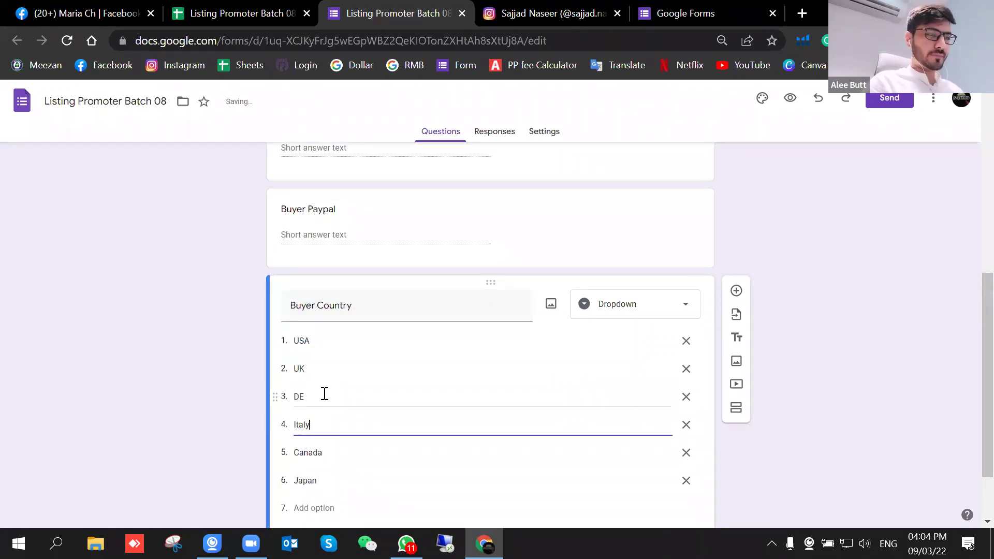
{"action": "type", "text": "Germany"}
{"action": "double_click", "coordinate": [325, 368]}
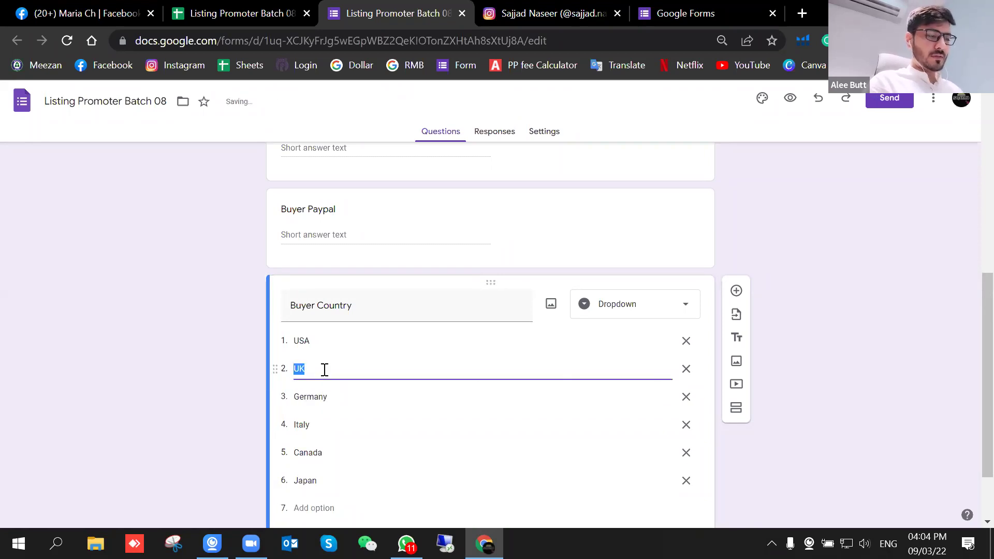
{"action": "type", "text": "U"}
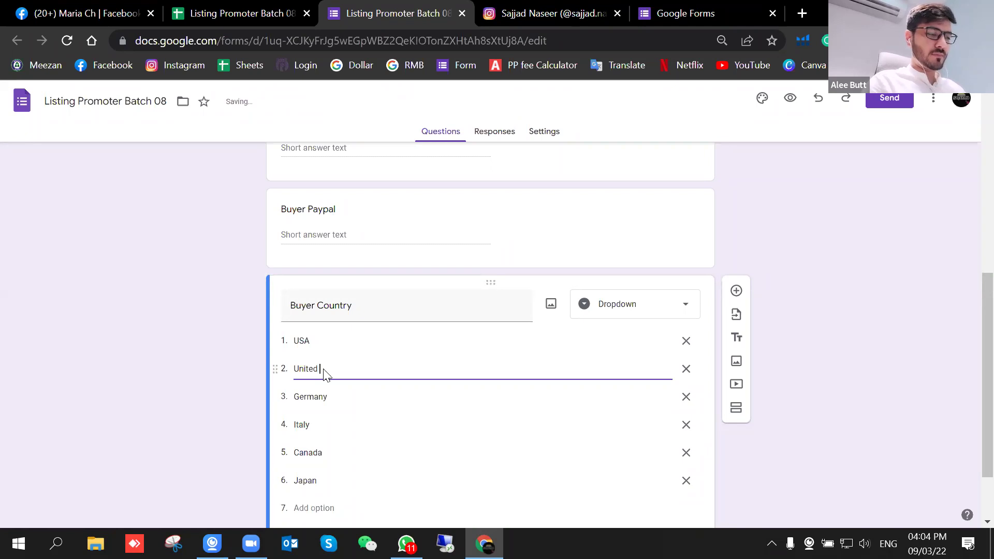
{"action": "type", "text": "ngdom"}
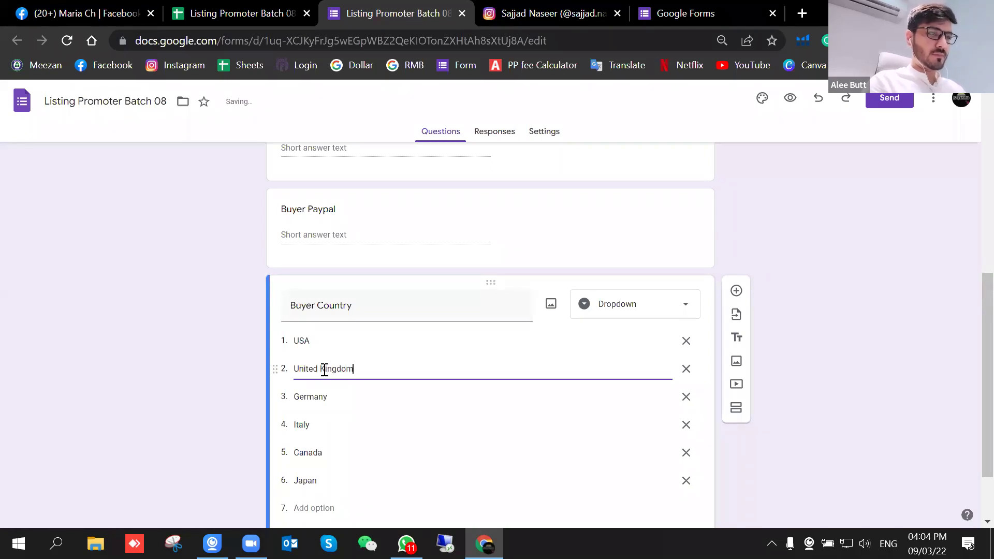
{"action": "left_click", "coordinate": [330, 344]}
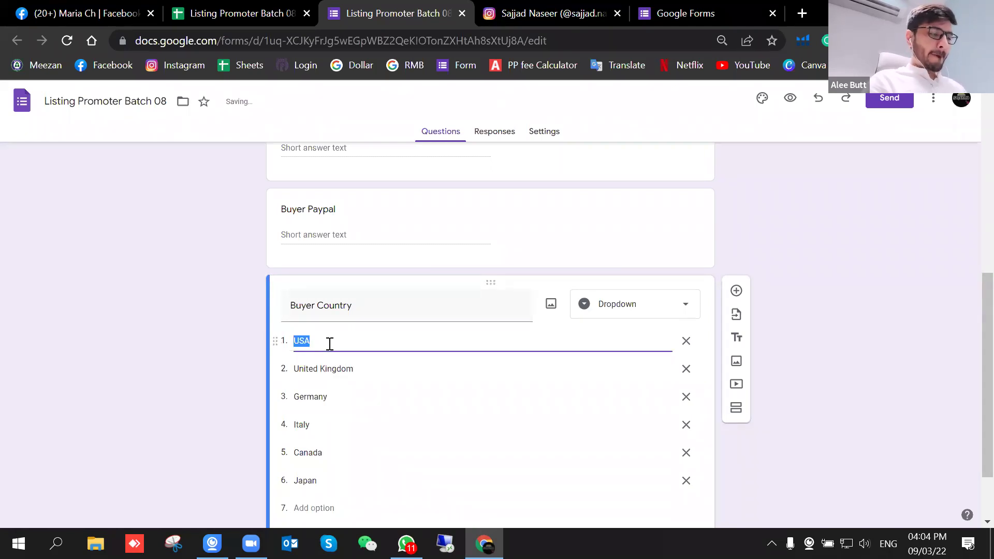
{"action": "scroll", "coordinate": [415, 352], "scroll_direction": "down", "scroll_amount": 2}
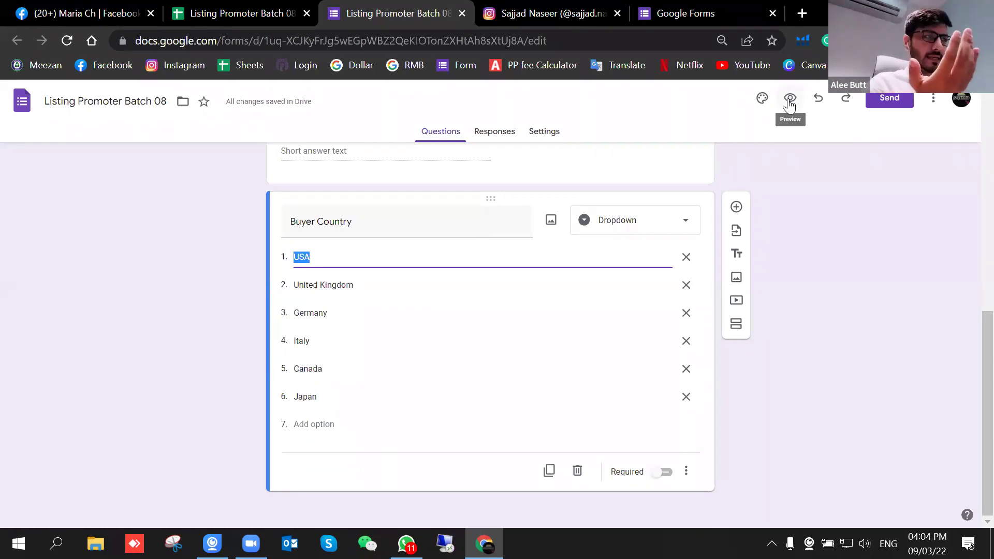
Step: Preview the form as a respondent and check the Buyer Name field
{"action": "left_click", "coordinate": [790, 100]}
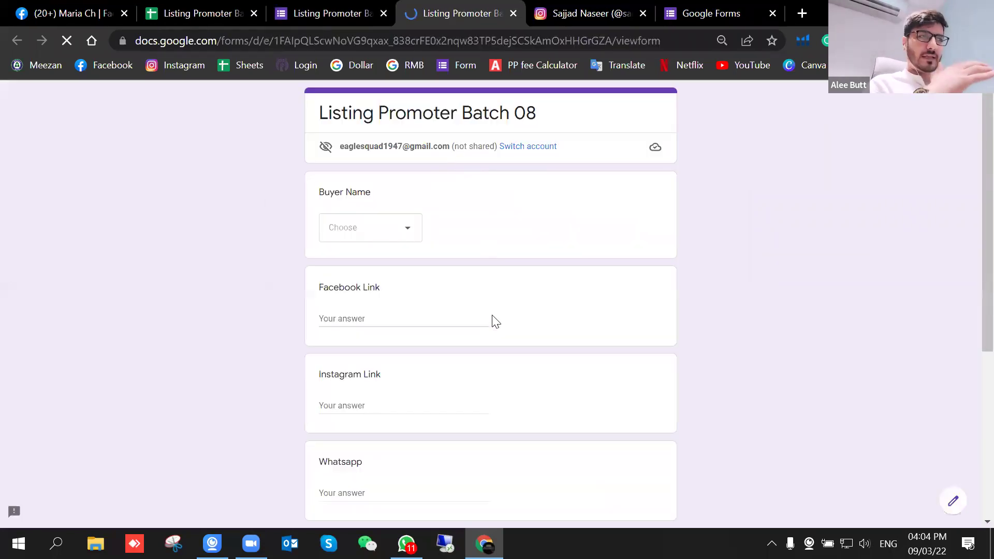
{"action": "scroll", "coordinate": [484, 347], "scroll_direction": "down", "scroll_amount": 3}
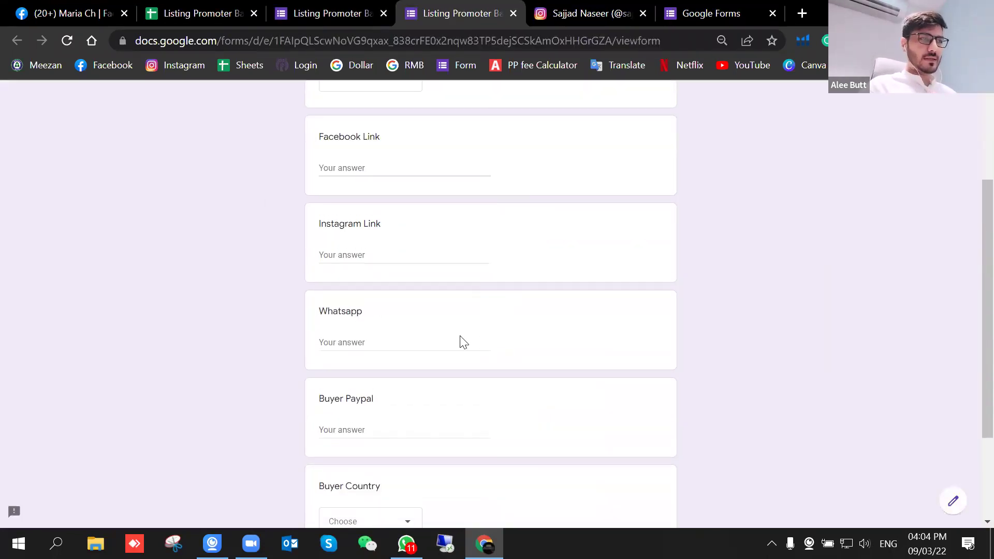
{"action": "scroll", "coordinate": [466, 332], "scroll_direction": "up", "scroll_amount": 3}
{"action": "left_click", "coordinate": [407, 230]}
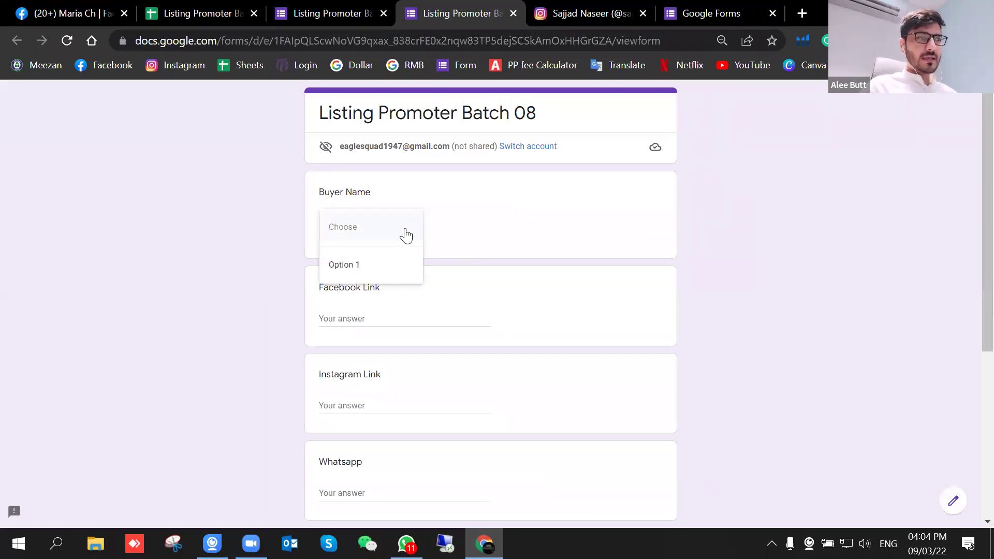
Step: Back in the editor, change the Buyer Name question type to Short answer
{"action": "left_click", "coordinate": [322, 10]}
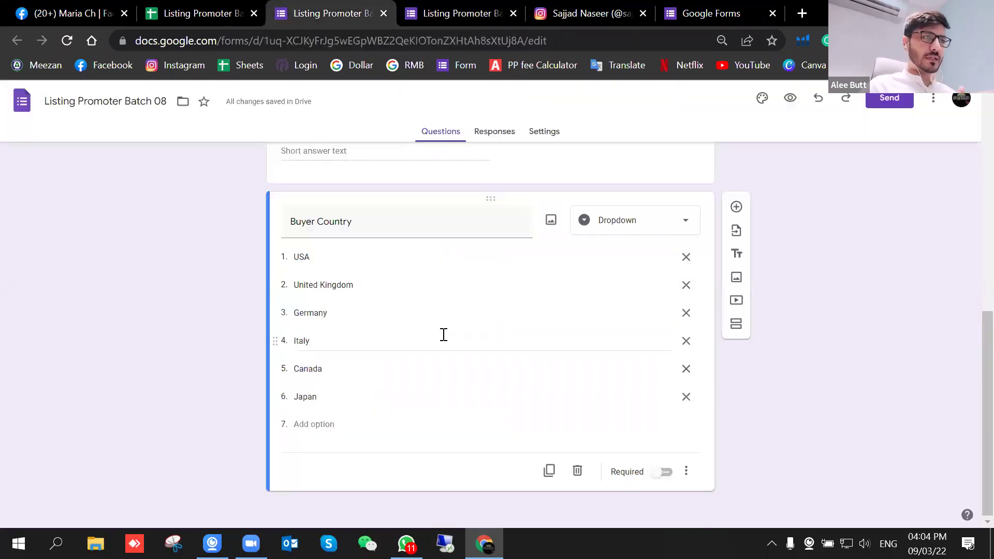
{"action": "scroll", "coordinate": [442, 332], "scroll_direction": "up", "scroll_amount": 10}
{"action": "left_click", "coordinate": [335, 289]}
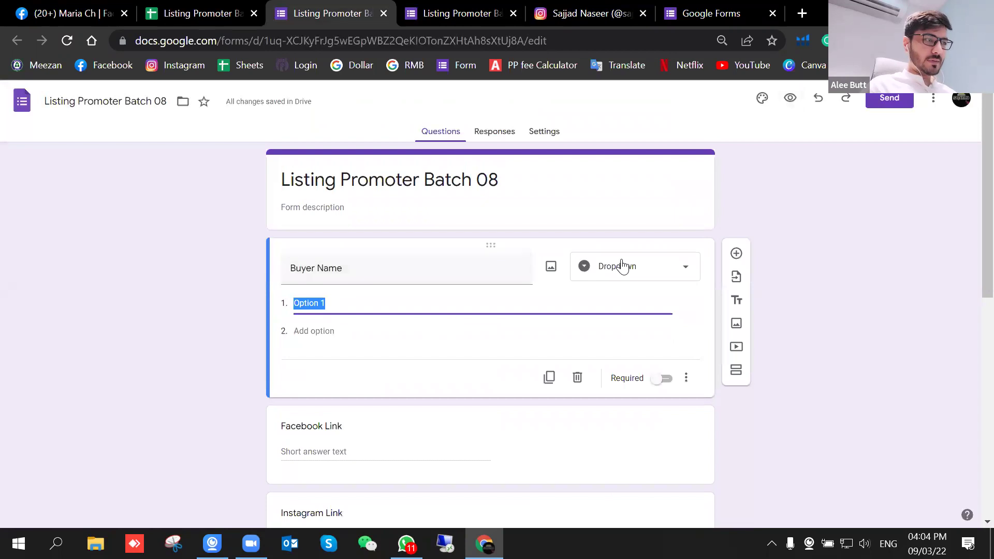
{"action": "left_click", "coordinate": [628, 268]}
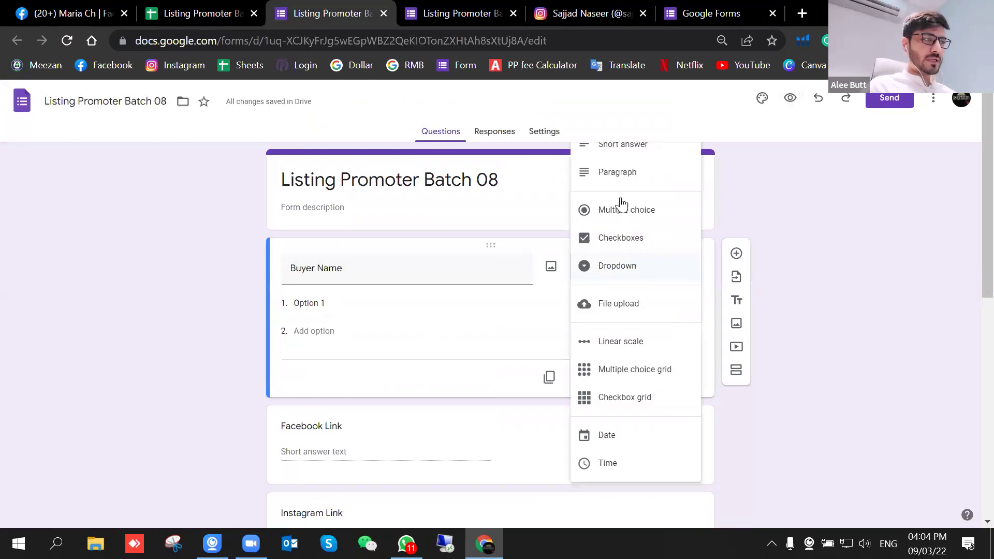
{"action": "left_click", "coordinate": [622, 153]}
{"action": "scroll", "coordinate": [610, 295], "scroll_direction": "down", "scroll_amount": 2}
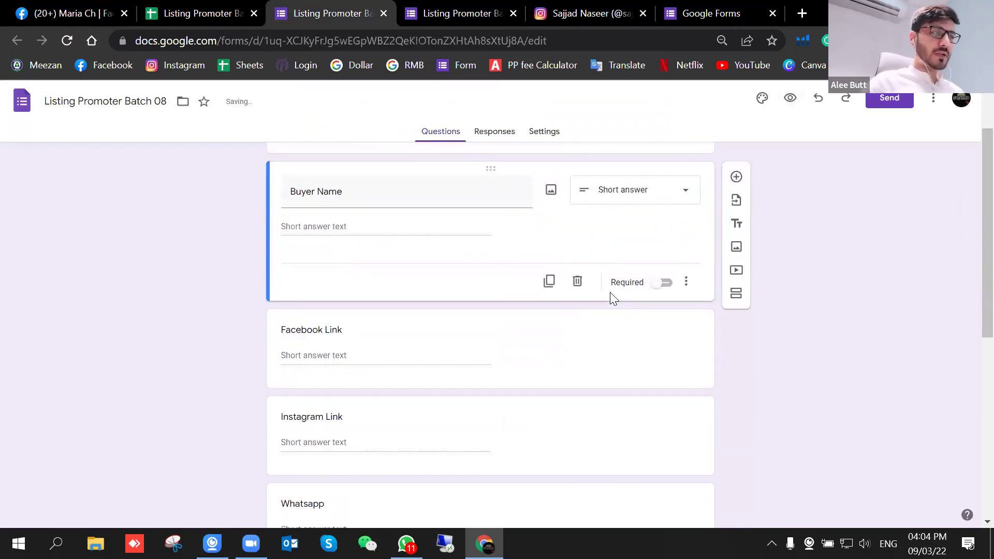
{"action": "scroll", "coordinate": [610, 292], "scroll_direction": "up", "scroll_amount": 2}
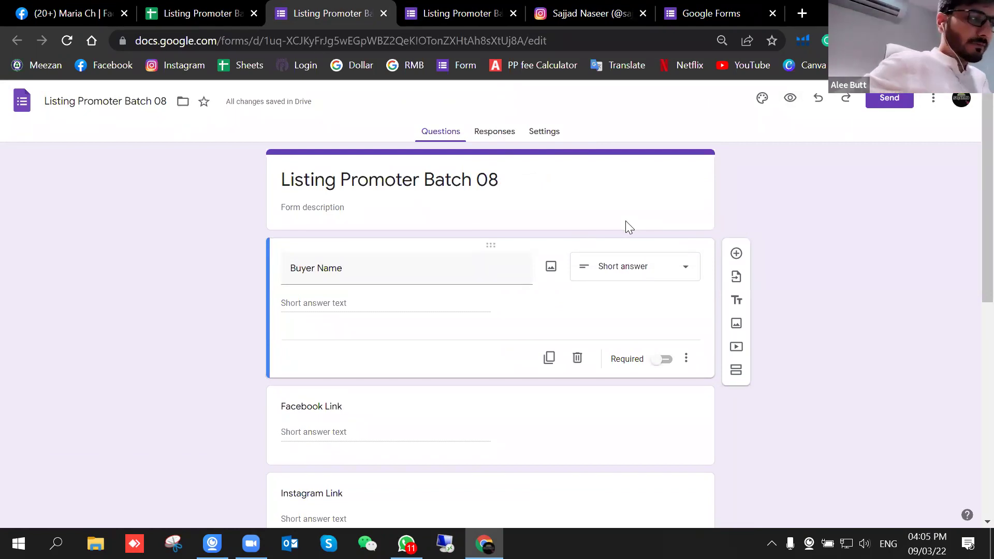
Step: Apply the third, darker lavender background swatch and set the font style to Playful
{"action": "left_click", "coordinate": [761, 101]}
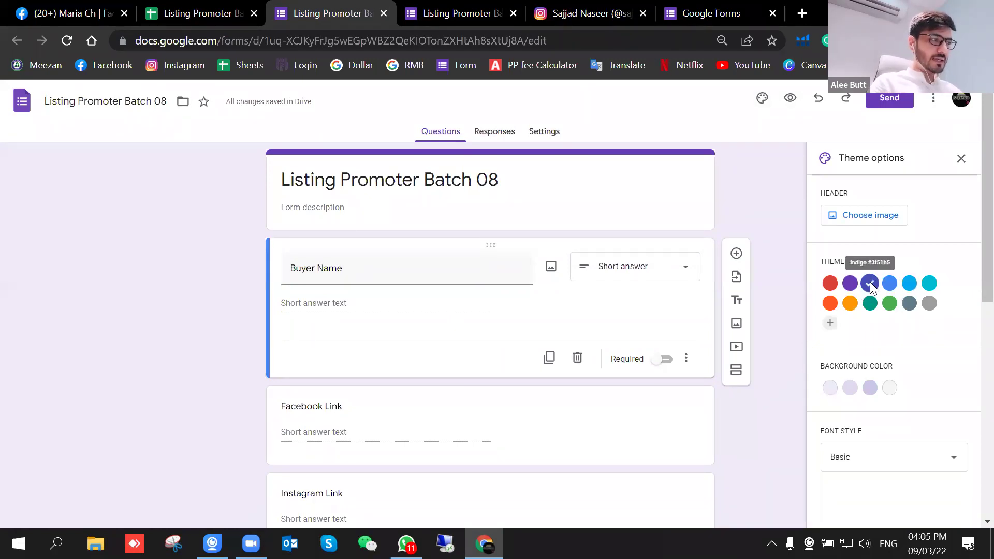
{"action": "left_click", "coordinate": [870, 388]}
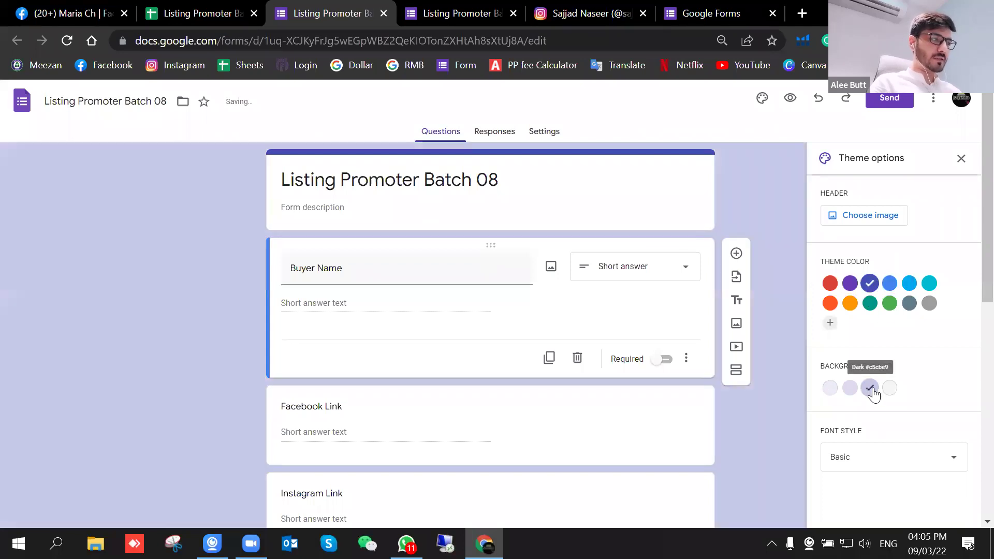
{"action": "left_click", "coordinate": [865, 469]}
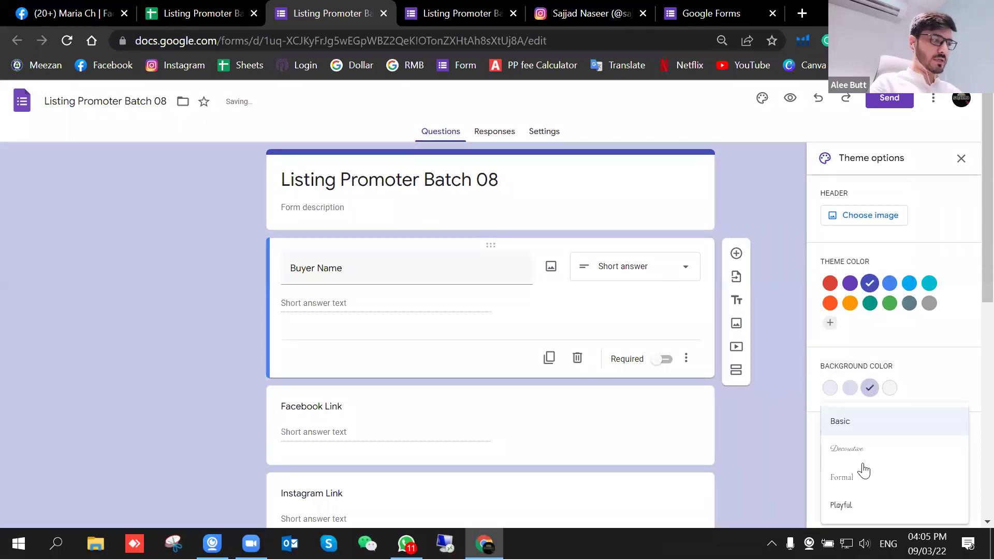
{"action": "left_click", "coordinate": [862, 458]}
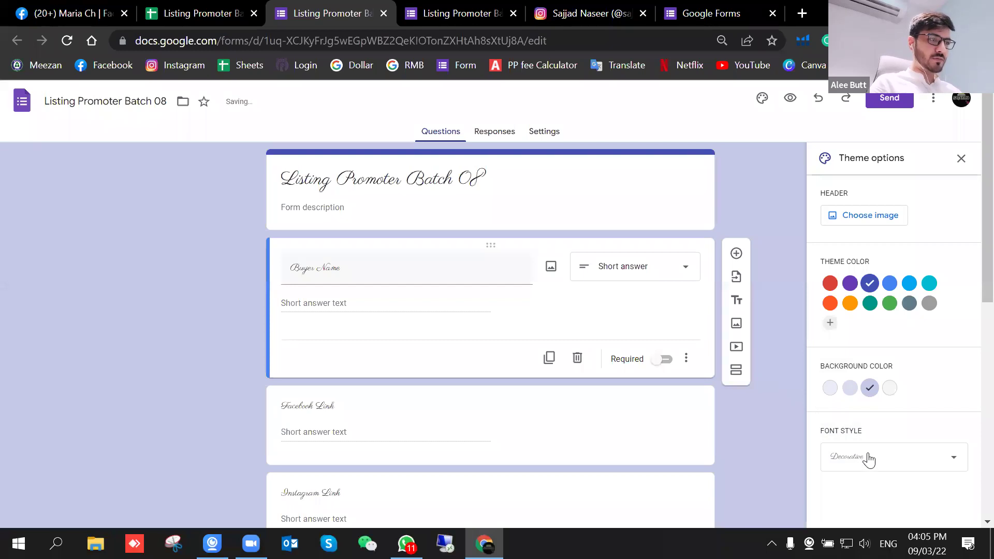
{"action": "left_click", "coordinate": [869, 460]}
{"action": "left_click", "coordinate": [854, 484]}
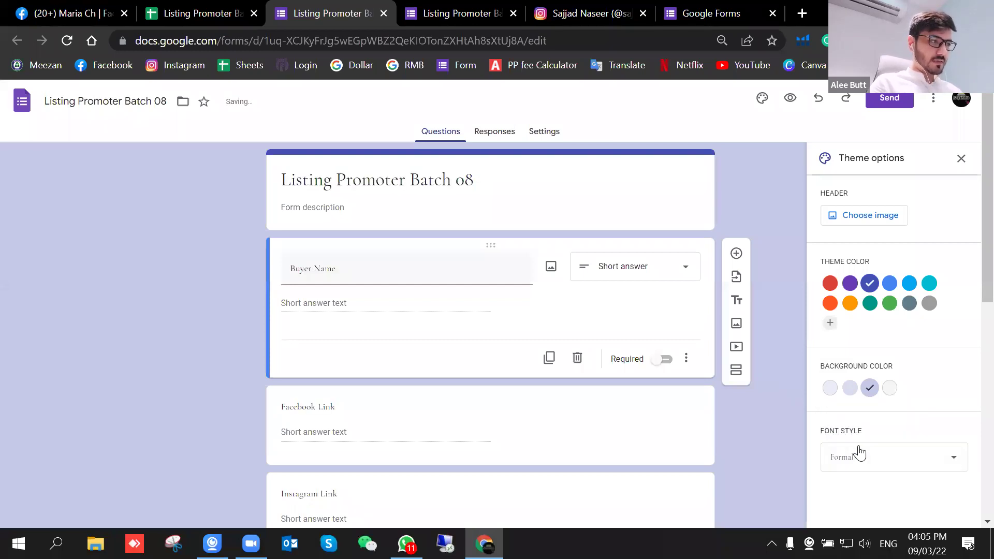
{"action": "left_click", "coordinate": [860, 456]}
{"action": "left_click", "coordinate": [846, 505]}
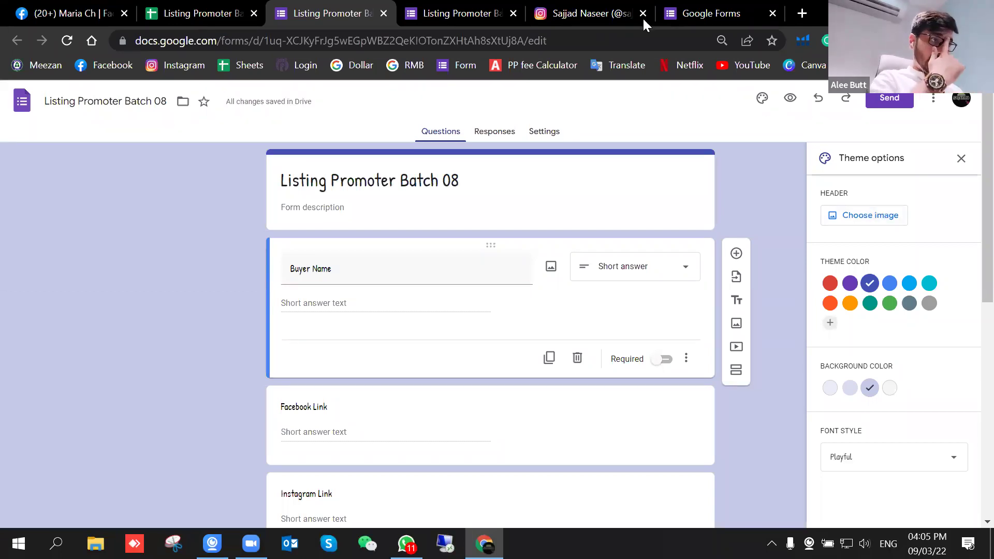
Step: Open the Enablers group in Facebook and view its cover banner full size
{"action": "left_click", "coordinate": [106, 8]}
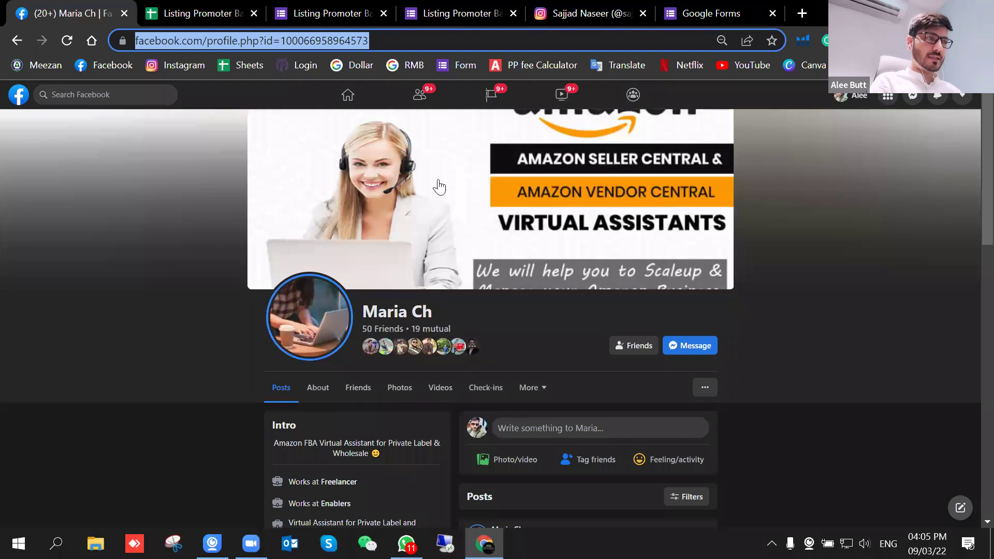
{"action": "left_click", "coordinate": [27, 95]}
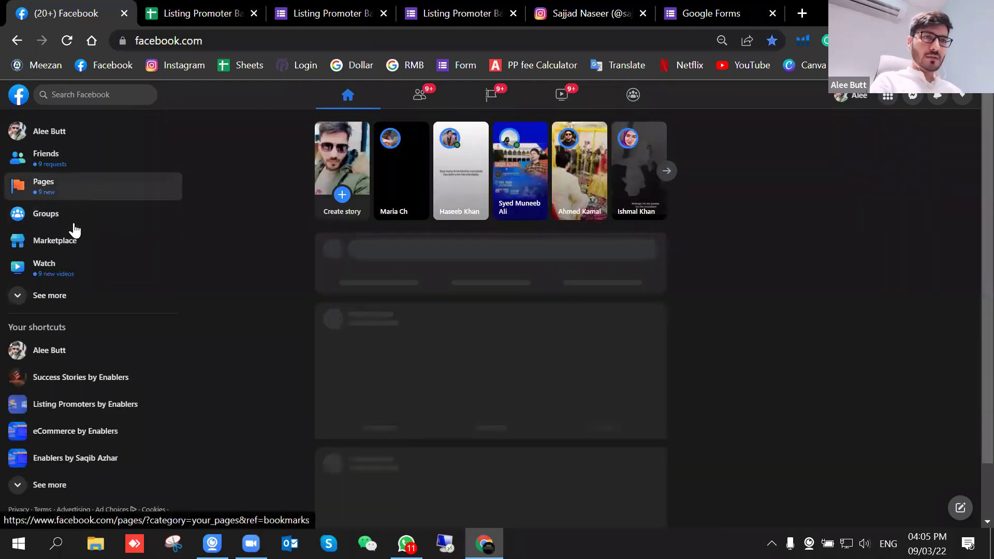
{"action": "left_click", "coordinate": [75, 220]}
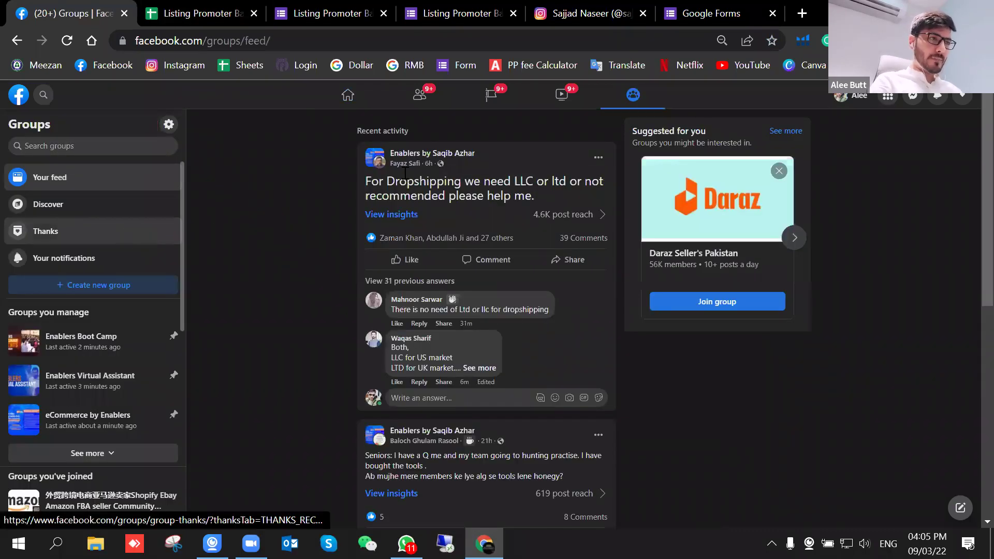
{"action": "left_click", "coordinate": [446, 161]}
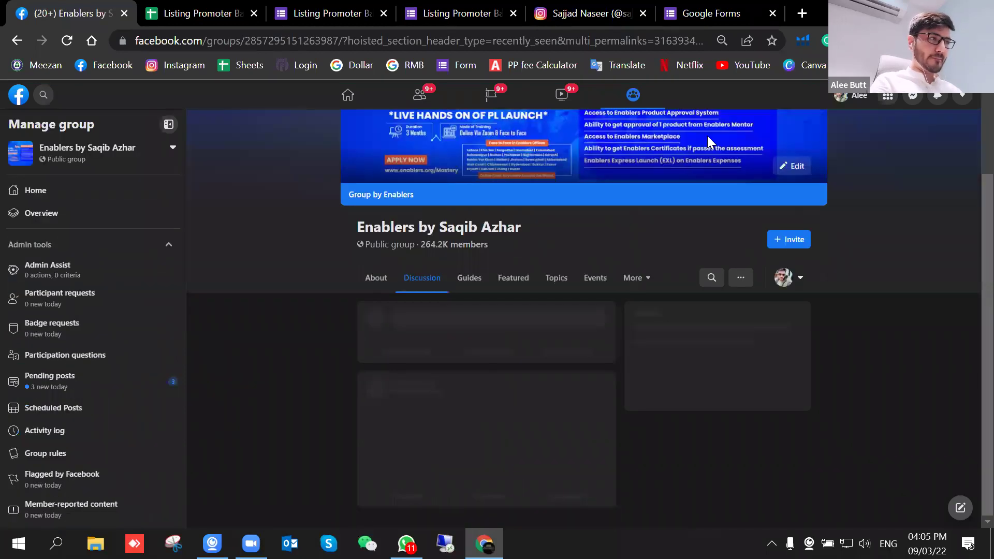
{"action": "scroll", "coordinate": [545, 196], "scroll_direction": "up", "scroll_amount": 6}
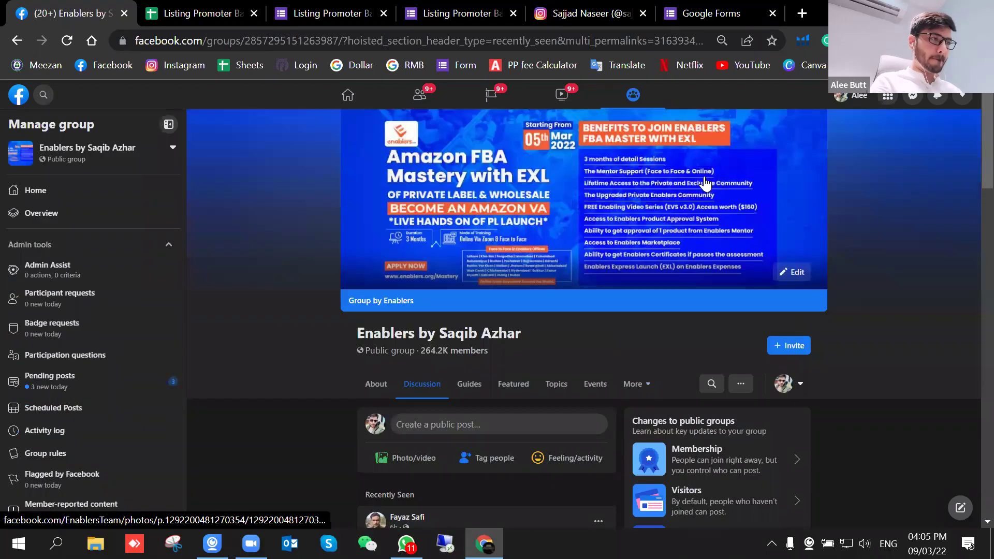
{"action": "left_click", "coordinate": [609, 178]}
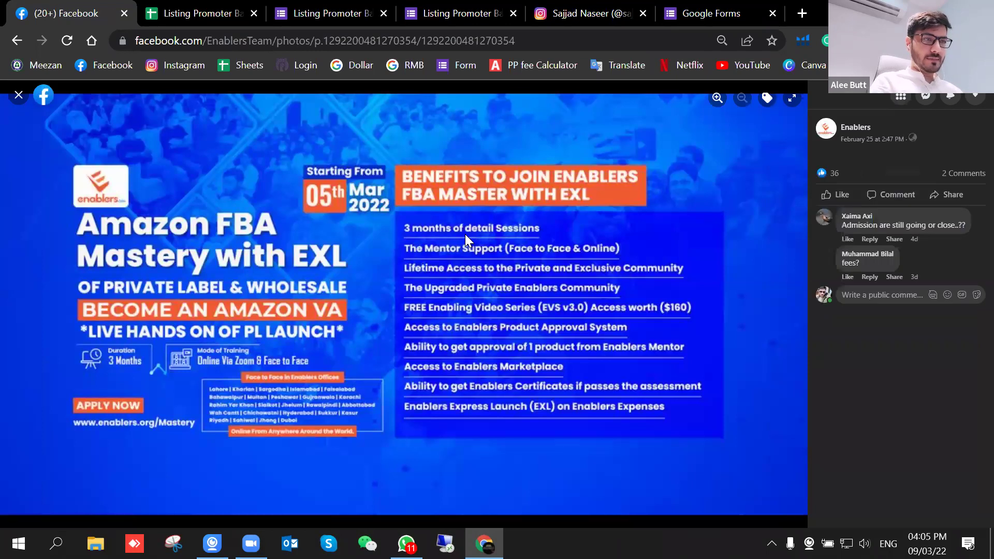
Step: Save the banner image to the Desktop as a JPG and return to the form editor
{"action": "right_click", "coordinate": [466, 235]}
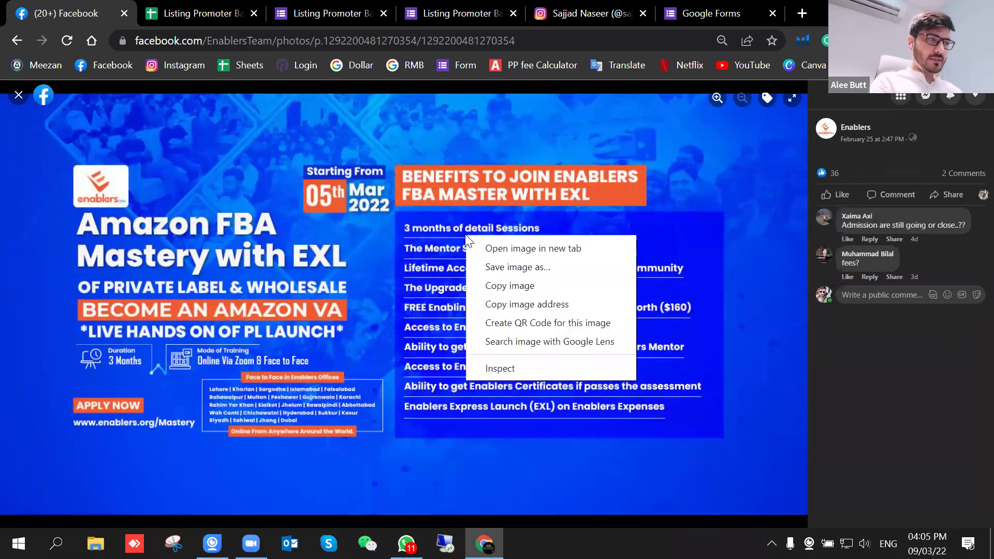
{"action": "left_click", "coordinate": [498, 267]}
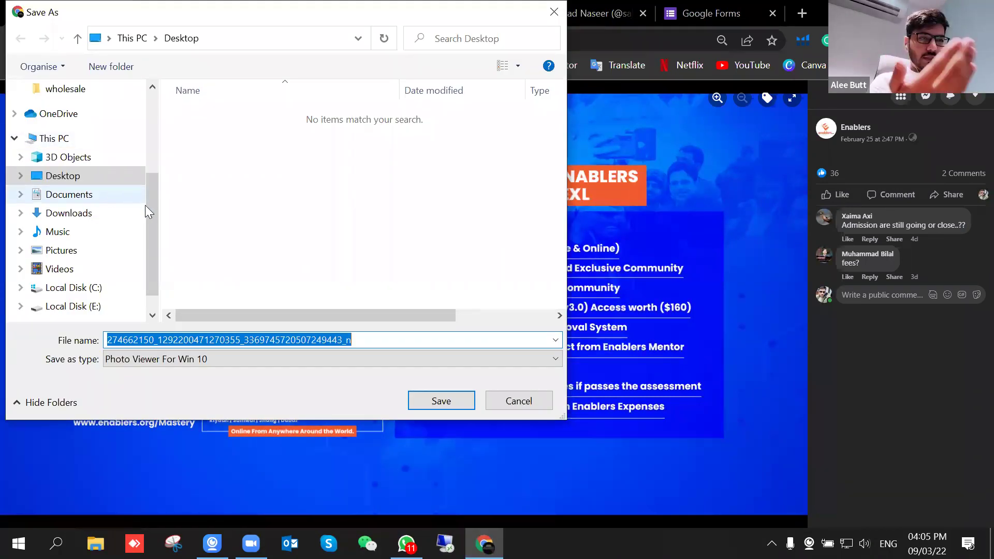
{"action": "scroll", "coordinate": [155, 190], "scroll_direction": "up", "scroll_amount": 1}
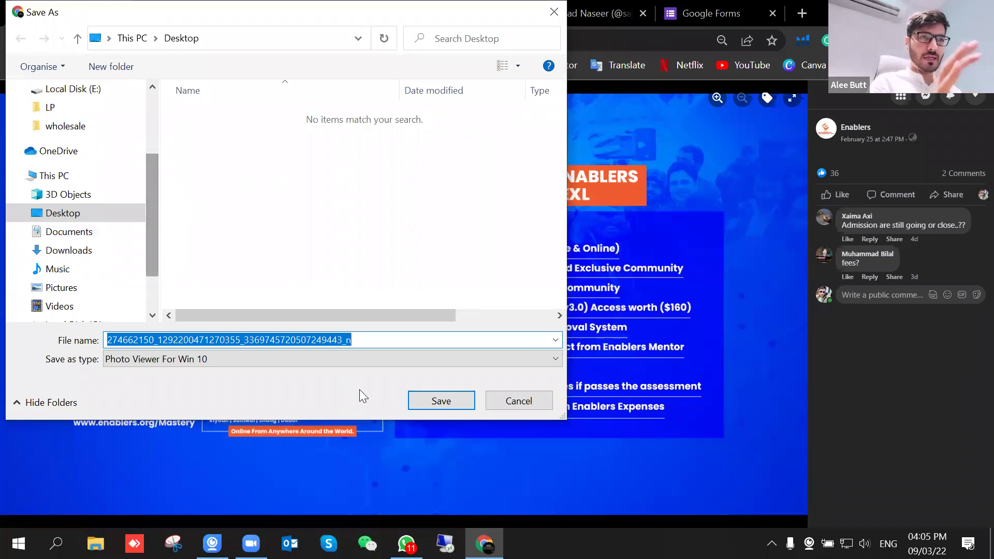
{"action": "left_click", "coordinate": [425, 400]}
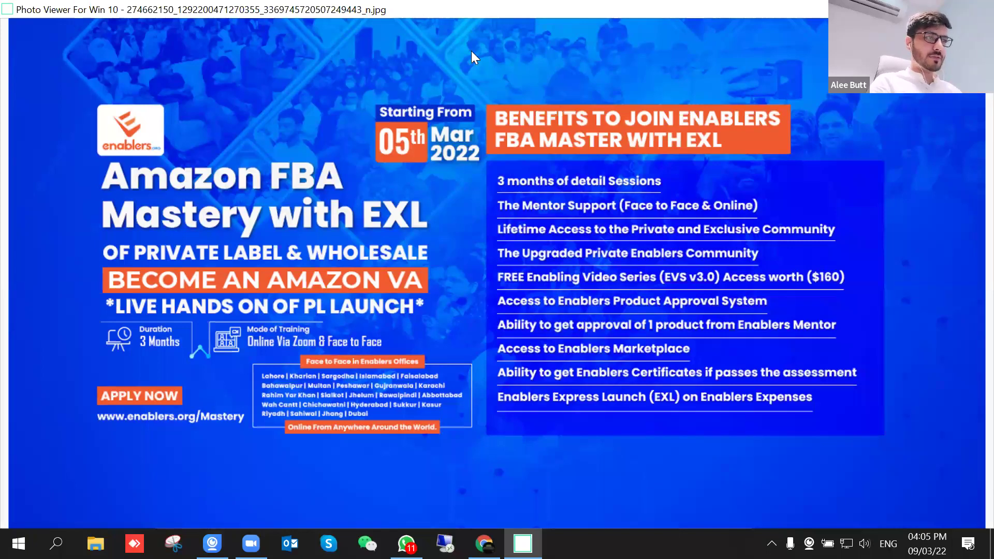
{"action": "key", "text": "alt+Tab"}
{"action": "key", "text": "ctrl+shift+Tab"}
{"action": "key", "text": "ctrl+shift+Tab"}
{"action": "key", "text": "ctrl+shift+Tab"}
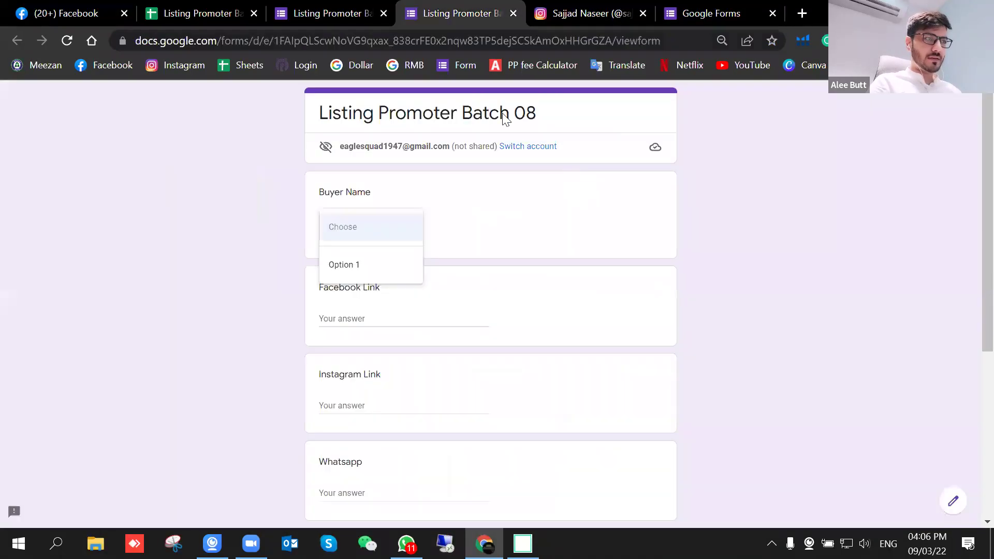
{"action": "left_click", "coordinate": [356, 8]}
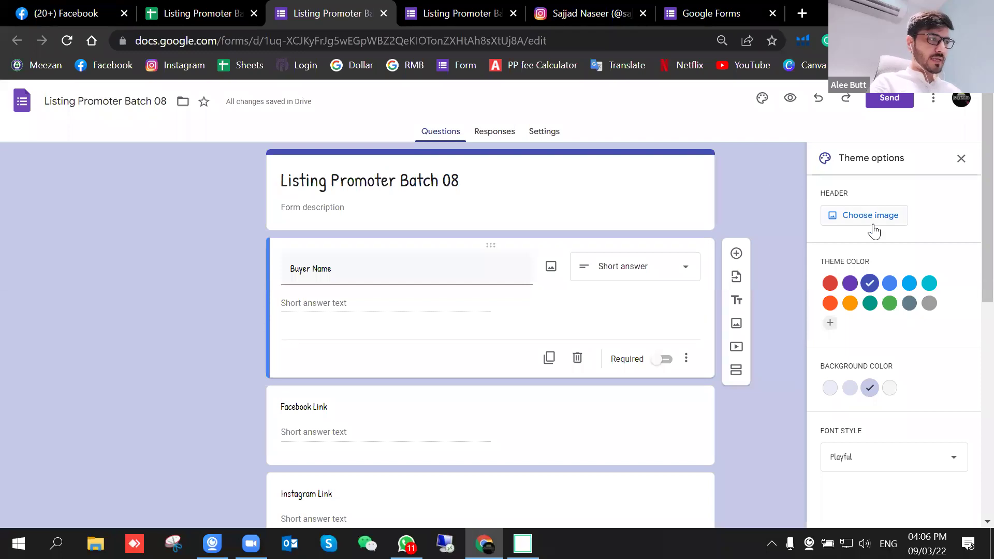
Step: Upload the banner image from the Desktop as the form's header image
{"action": "left_click", "coordinate": [876, 220]}
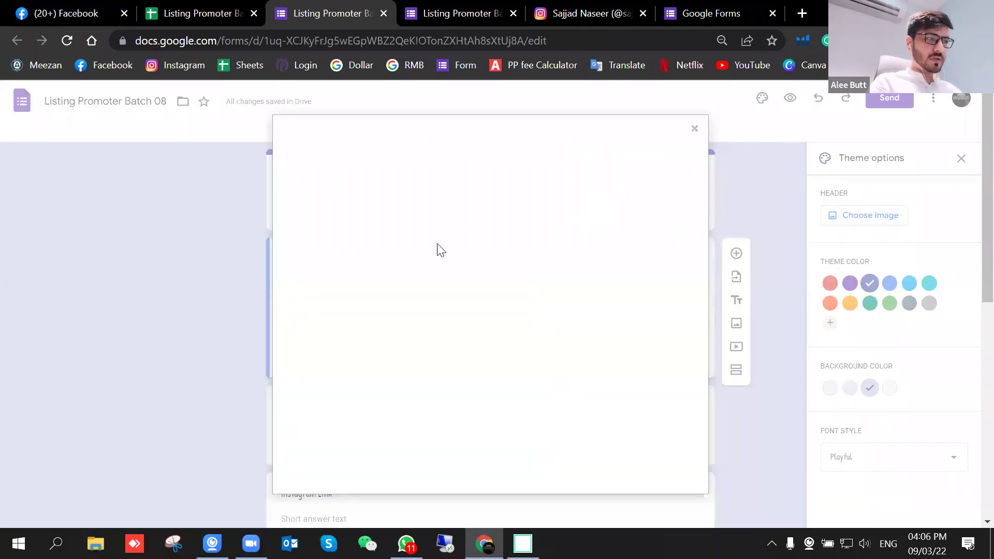
{"action": "left_click", "coordinate": [365, 177]}
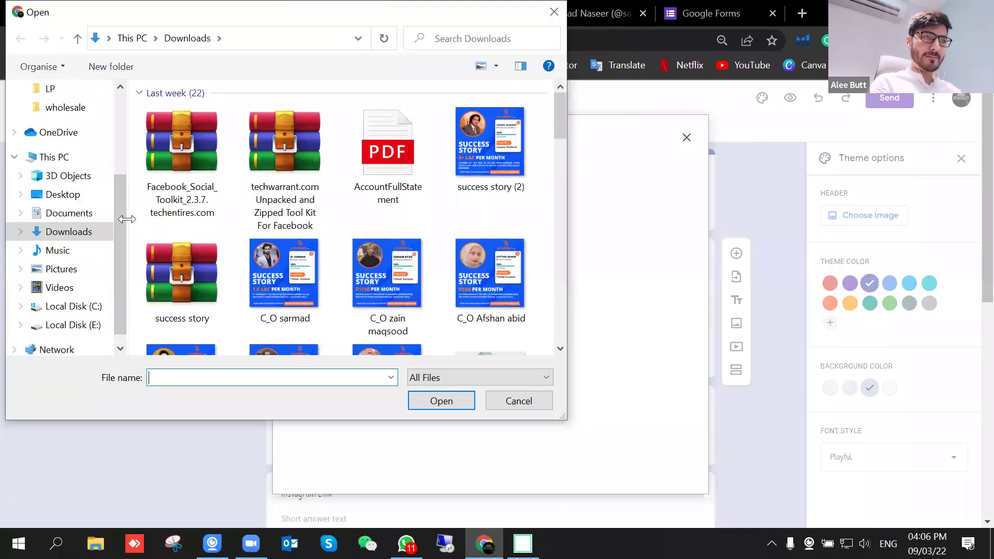
{"action": "scroll", "coordinate": [124, 290], "scroll_direction": "down", "scroll_amount": 1}
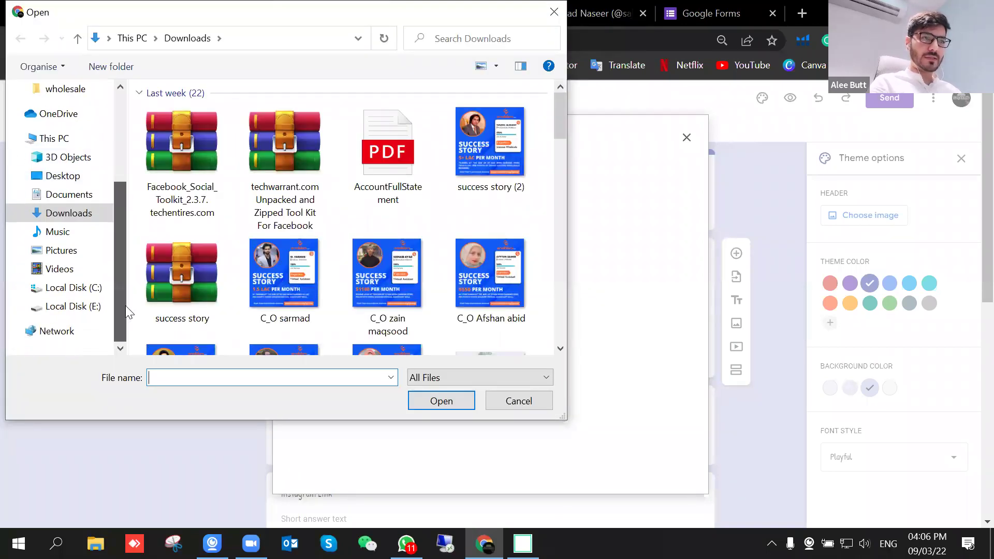
{"action": "left_click", "coordinate": [77, 177]}
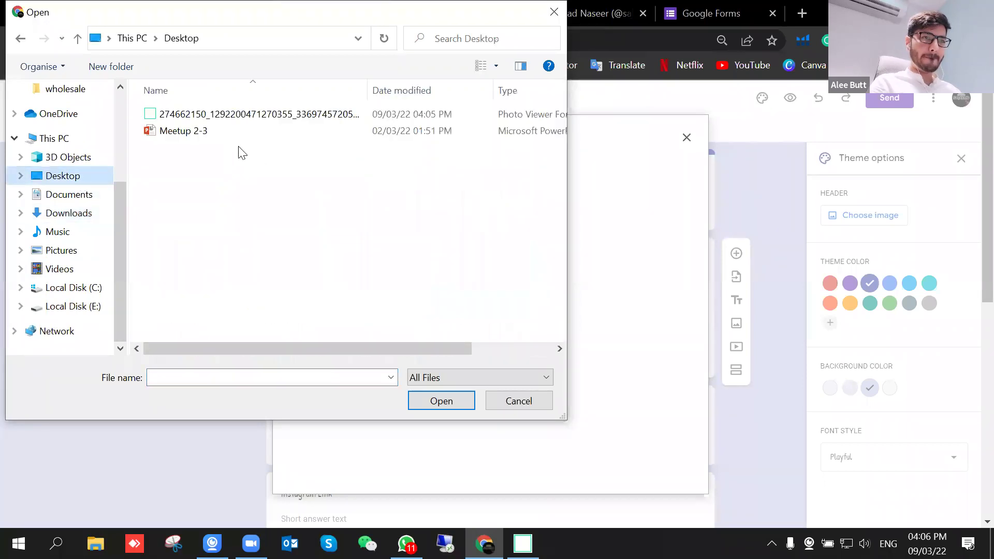
{"action": "left_click", "coordinate": [178, 114]}
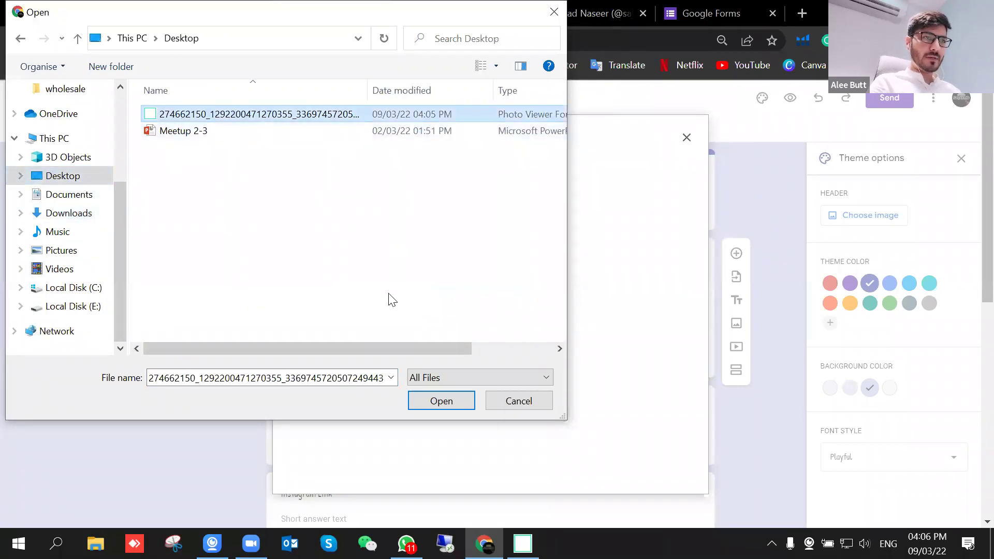
{"action": "left_click", "coordinate": [438, 402]}
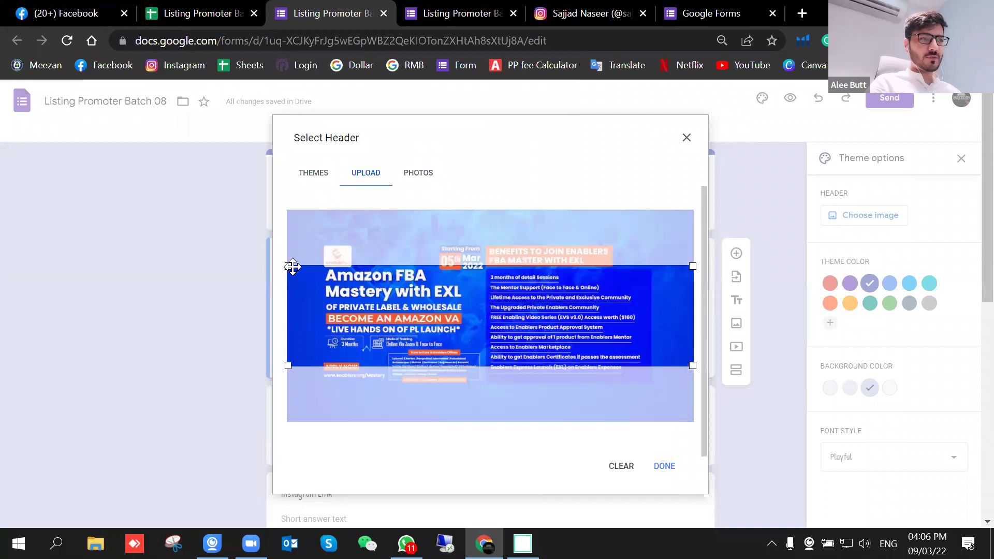
Step: Reposition the header crop, confirm it, and check the form in preview
{"action": "left_click_drag", "start_coordinate": [464, 306], "coordinate": [488, 277]}
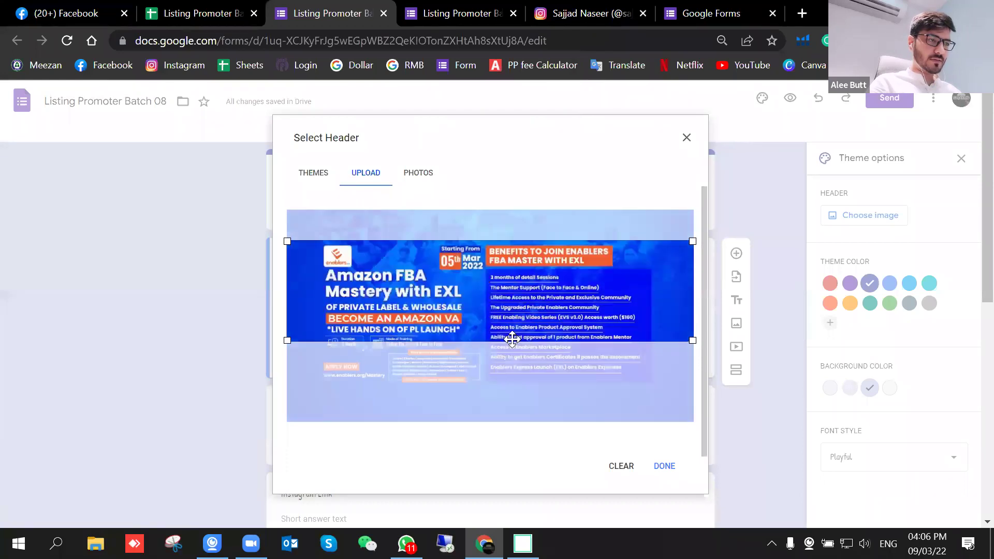
{"action": "left_click", "coordinate": [667, 469]}
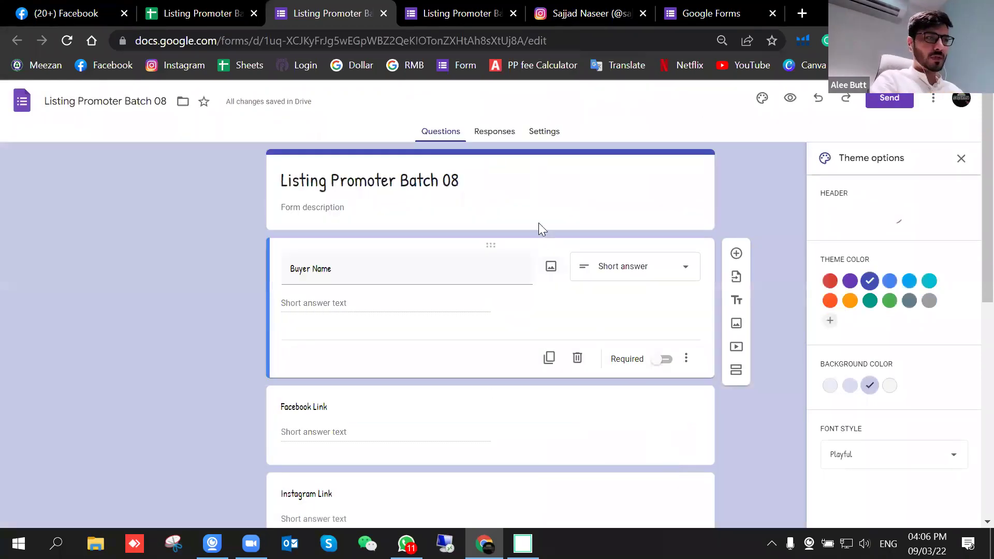
{"action": "left_click", "coordinate": [792, 100]}
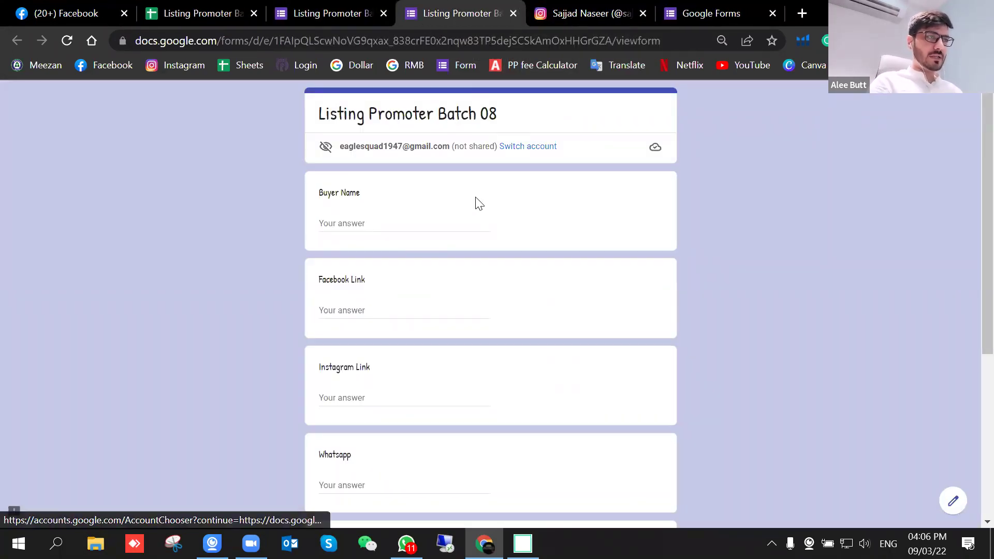
{"action": "scroll", "coordinate": [493, 206], "scroll_direction": "down", "scroll_amount": 5}
{"action": "scroll", "coordinate": [502, 195], "scroll_direction": "up", "scroll_amount": 5}
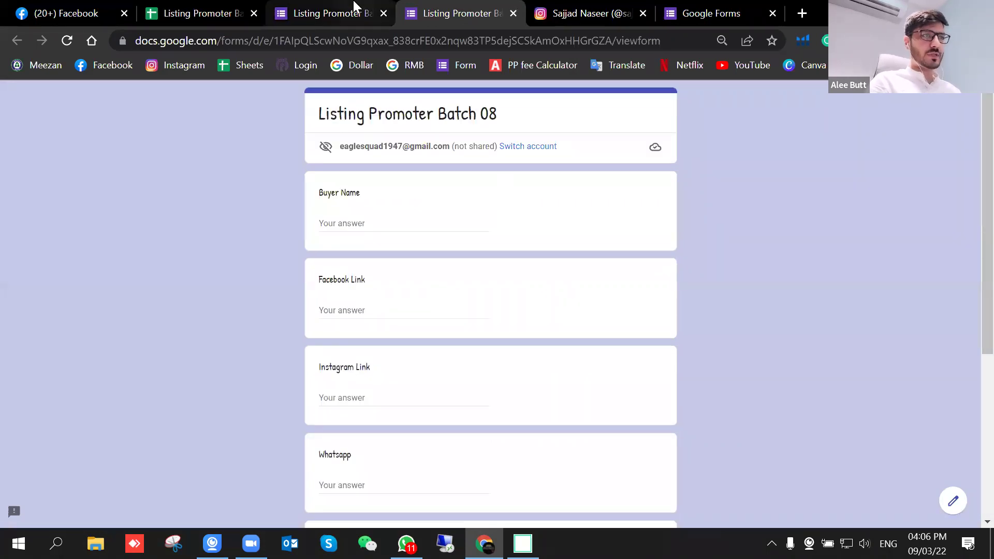
{"action": "left_click", "coordinate": [356, 6]}
{"action": "left_click", "coordinate": [444, 6]}
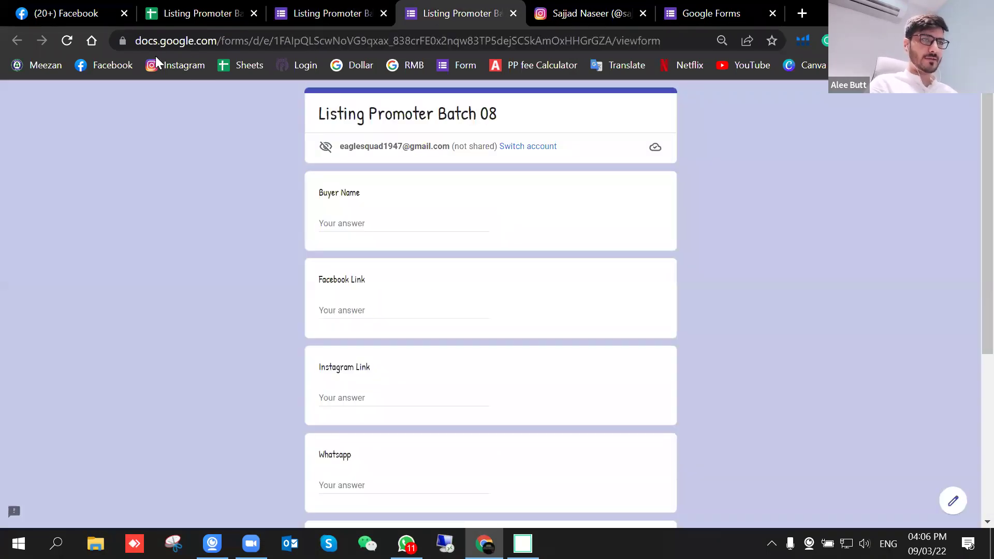
Step: Reload the preview, then set a blue theme colour and the third background shade
{"action": "left_click", "coordinate": [74, 44]}
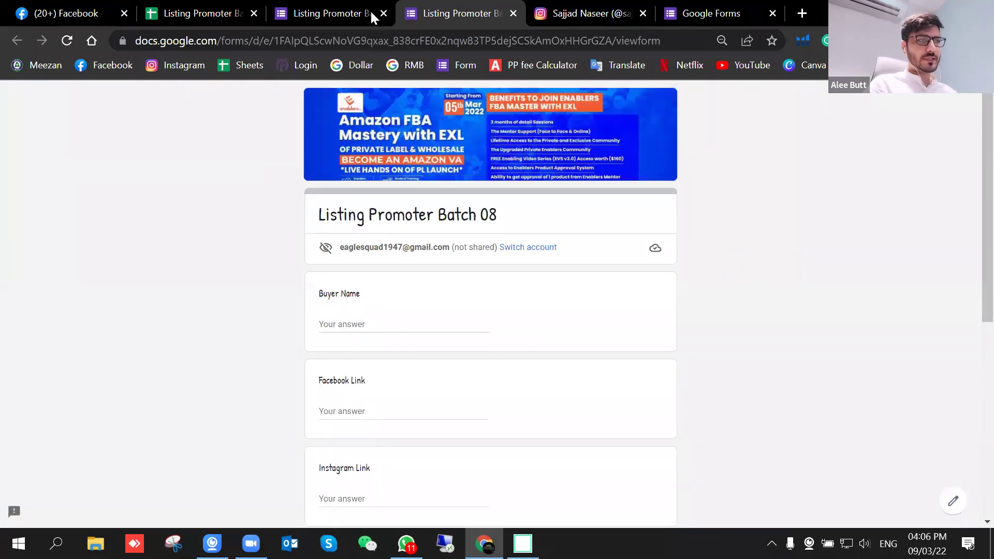
{"action": "left_click", "coordinate": [339, 14]}
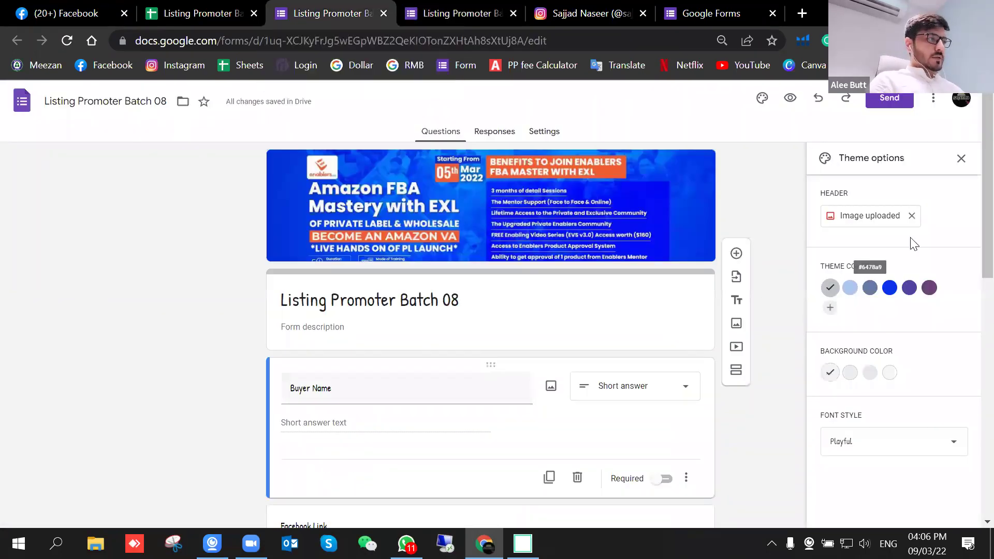
{"action": "left_click", "coordinate": [889, 288]}
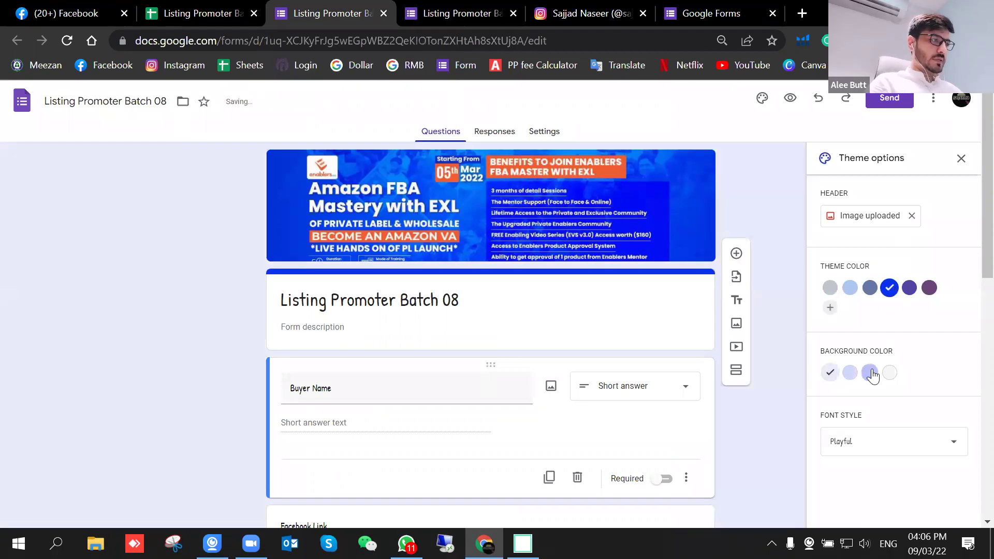
{"action": "left_click", "coordinate": [870, 373]}
{"action": "scroll", "coordinate": [725, 290], "scroll_direction": "down", "scroll_amount": 3}
{"action": "scroll", "coordinate": [744, 219], "scroll_direction": "up", "scroll_amount": 3}
Step: Compare the preview with the editor and click into the preview's Buyer Name answer field
{"action": "left_click", "coordinate": [466, 13]}
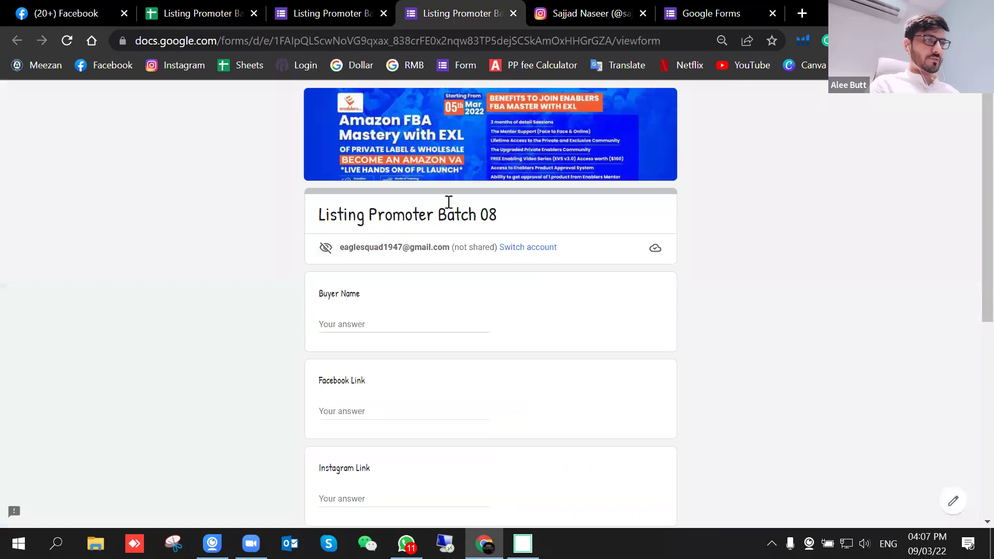
{"action": "left_click", "coordinate": [353, 21]}
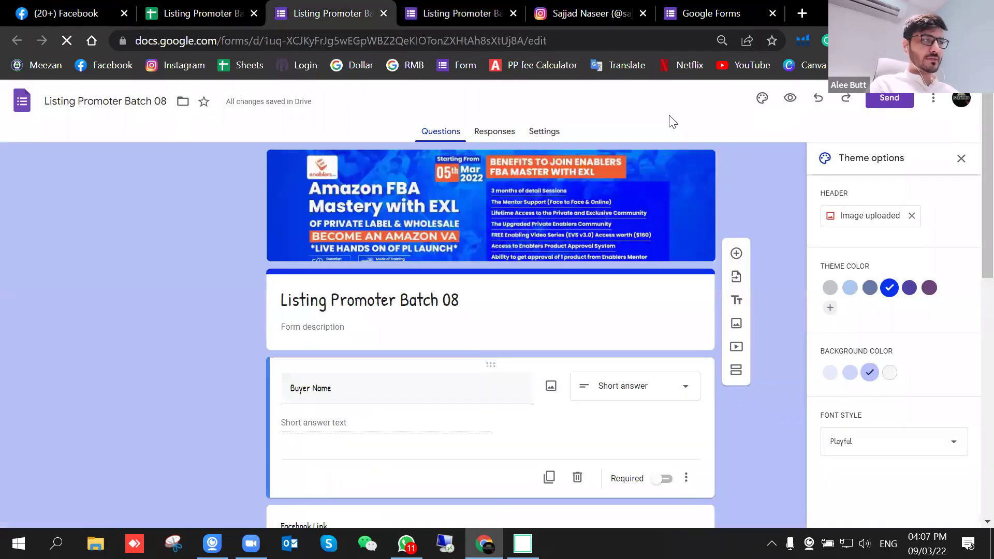
{"action": "left_click", "coordinate": [482, 7]}
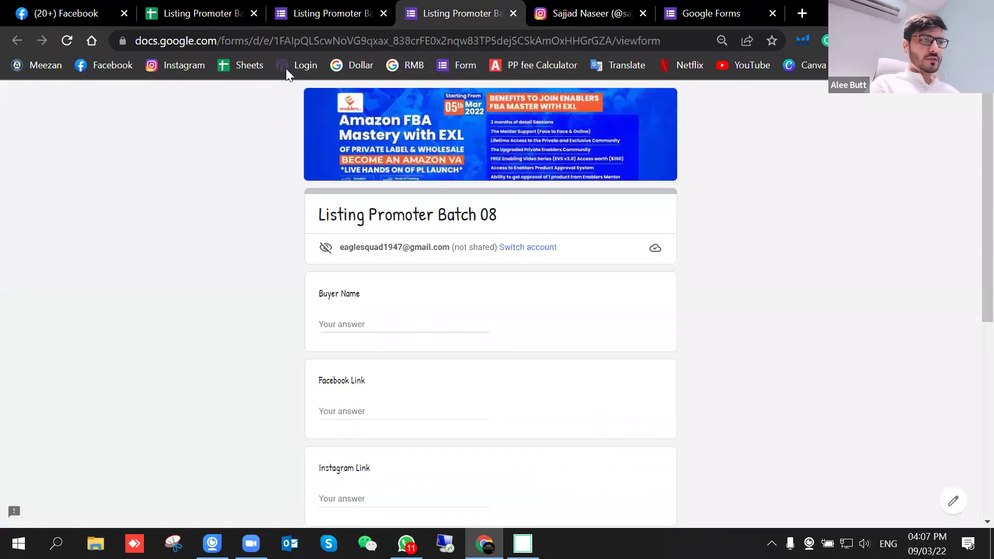
{"action": "left_click", "coordinate": [288, 41]}
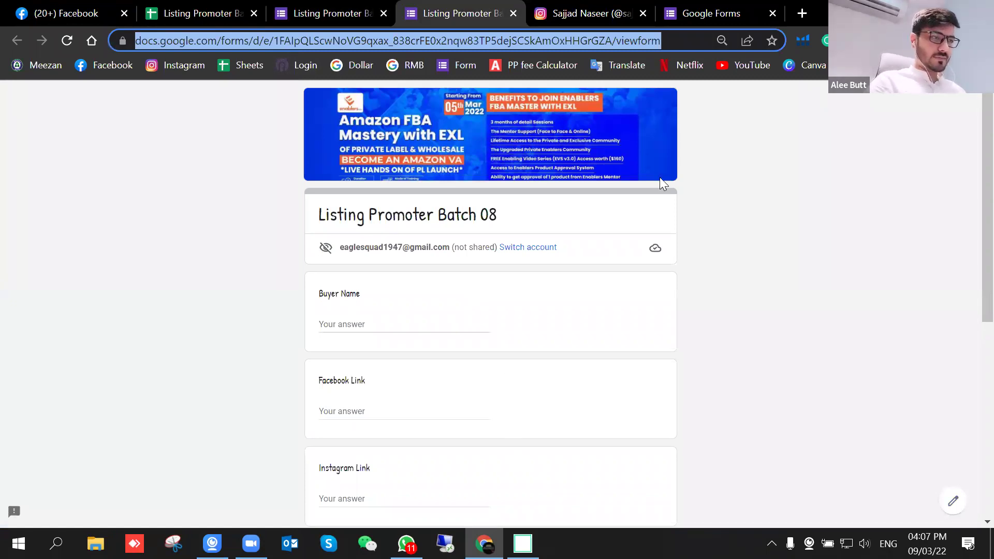
{"action": "left_click", "coordinate": [315, 10]}
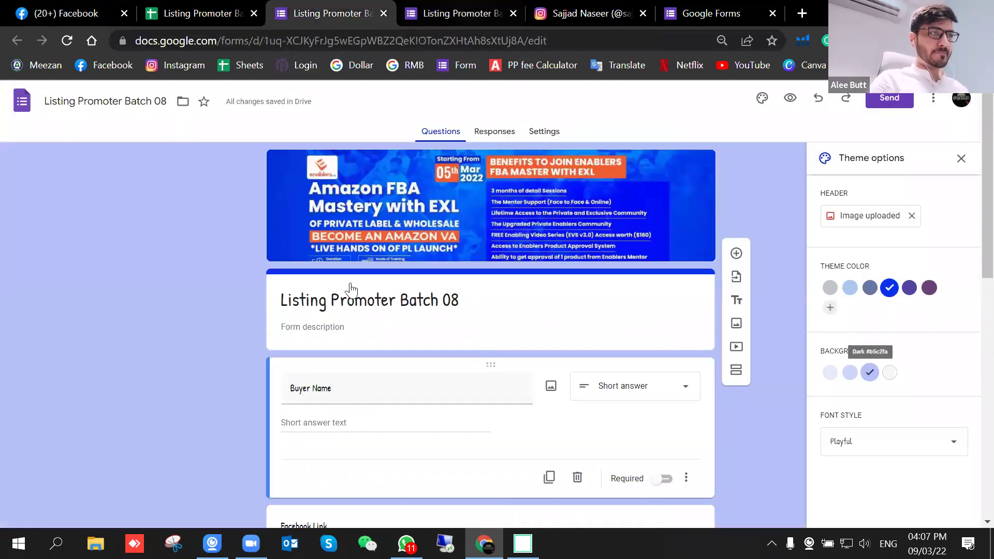
{"action": "left_click", "coordinate": [449, 11]}
{"action": "left_click", "coordinate": [357, 326]}
Step: Switch between the editor and form previews, closing the extra preview tab
{"action": "left_click", "coordinate": [357, 9]}
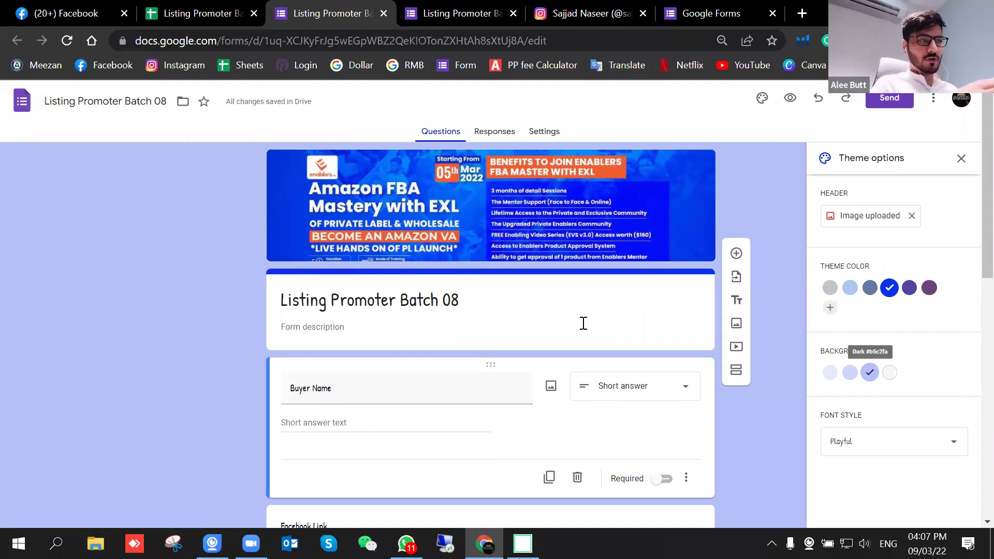
{"action": "scroll", "coordinate": [584, 323], "scroll_direction": "down", "scroll_amount": 5}
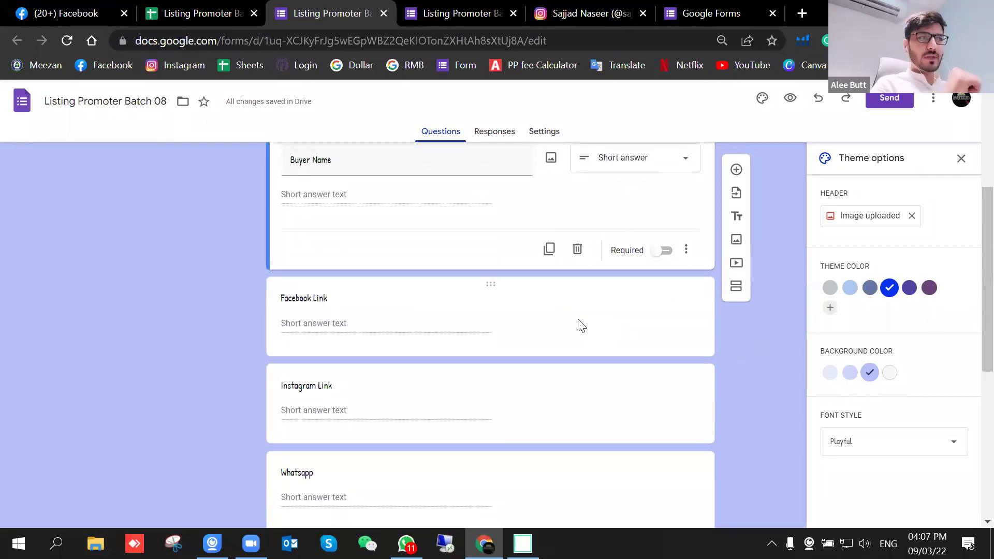
{"action": "scroll", "coordinate": [581, 324], "scroll_direction": "up", "scroll_amount": 5}
{"action": "left_click", "coordinate": [456, 13]}
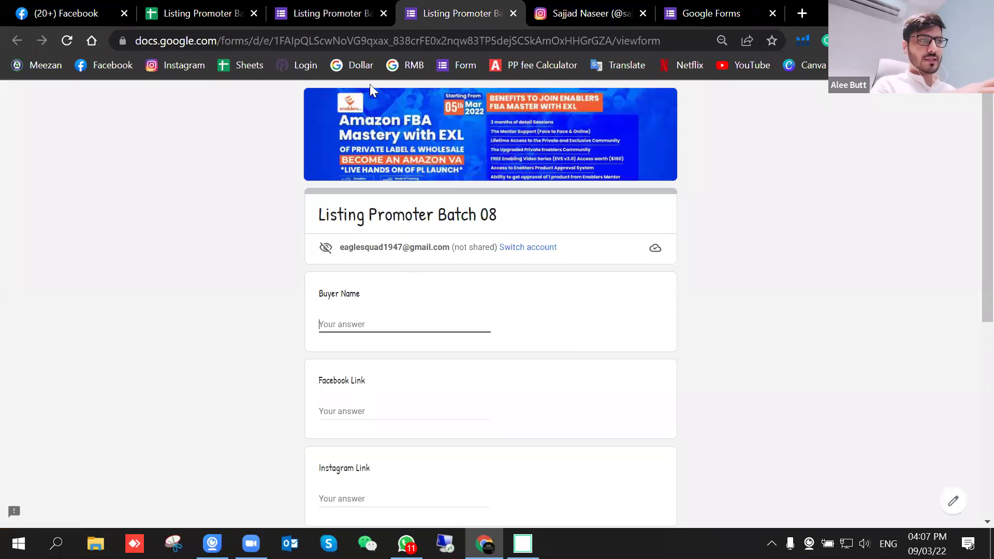
{"action": "left_click", "coordinate": [331, 13]}
{"action": "left_click", "coordinate": [790, 98]}
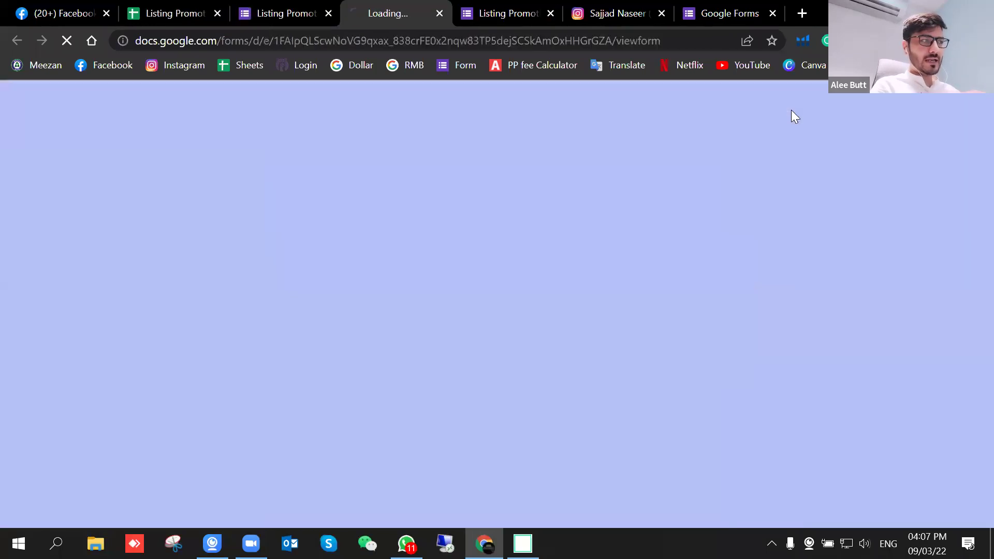
{"action": "left_click", "coordinate": [529, 15]}
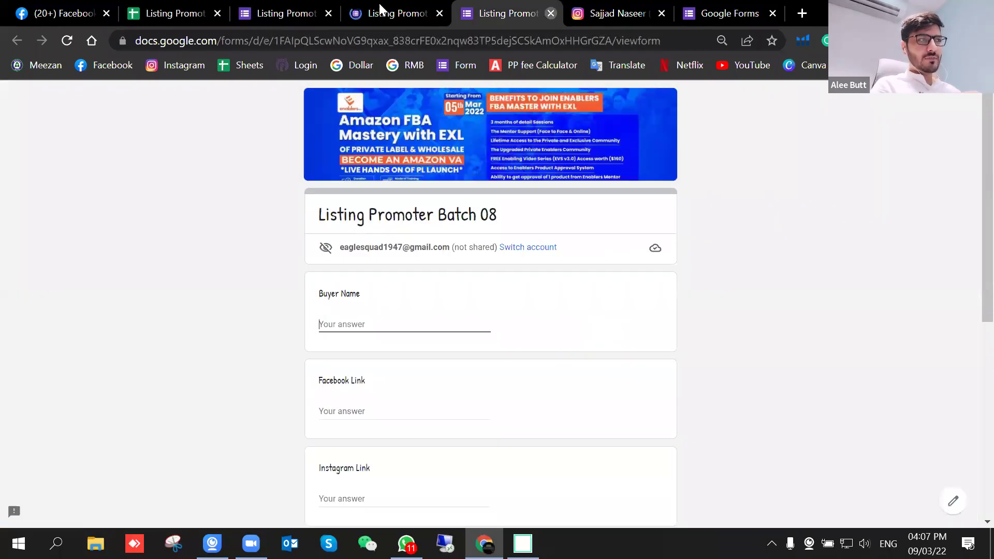
{"action": "left_click", "coordinate": [294, 6]}
Step: Copy the form's shareable link from the Send dialog and switch to the live form
{"action": "left_click", "coordinate": [889, 98]}
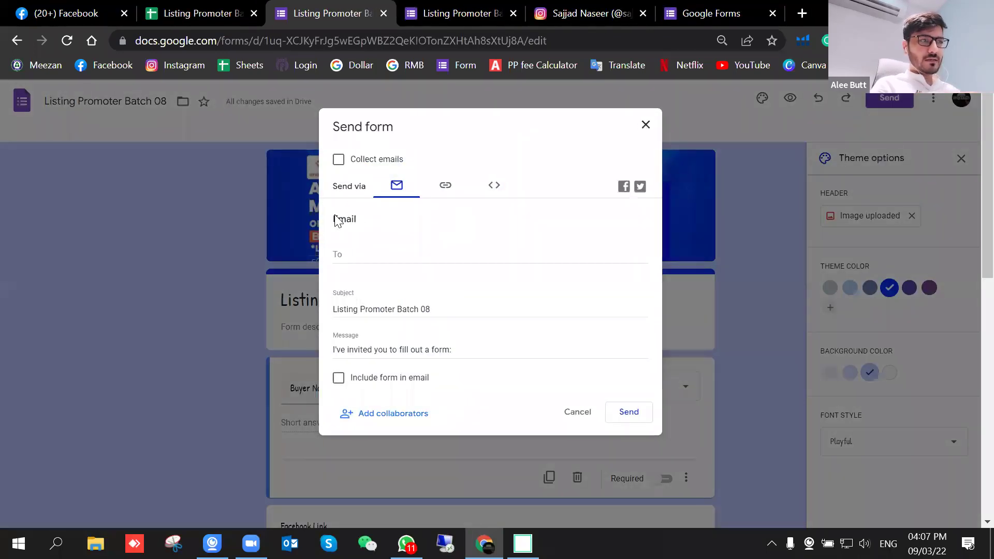
{"action": "left_click", "coordinate": [447, 191]}
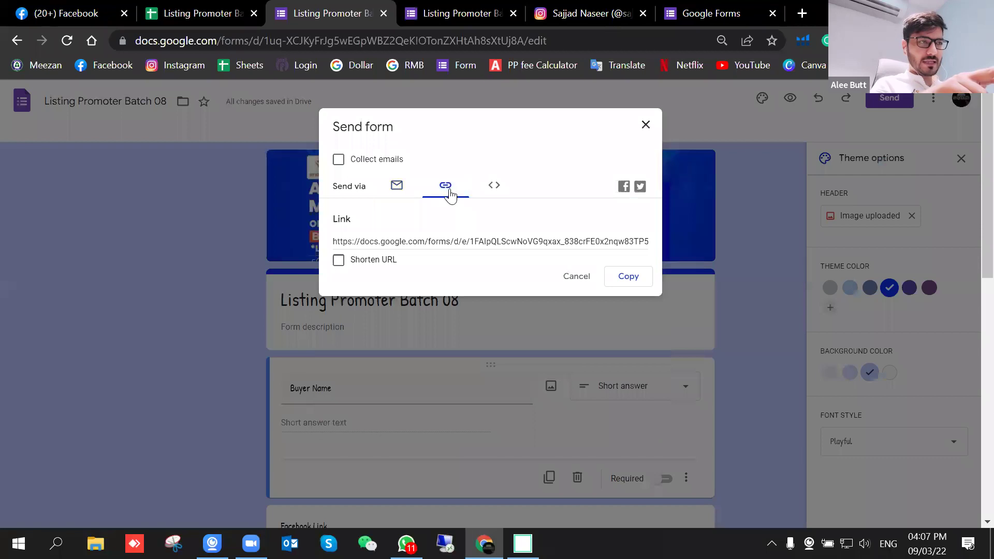
{"action": "left_click", "coordinate": [635, 282]}
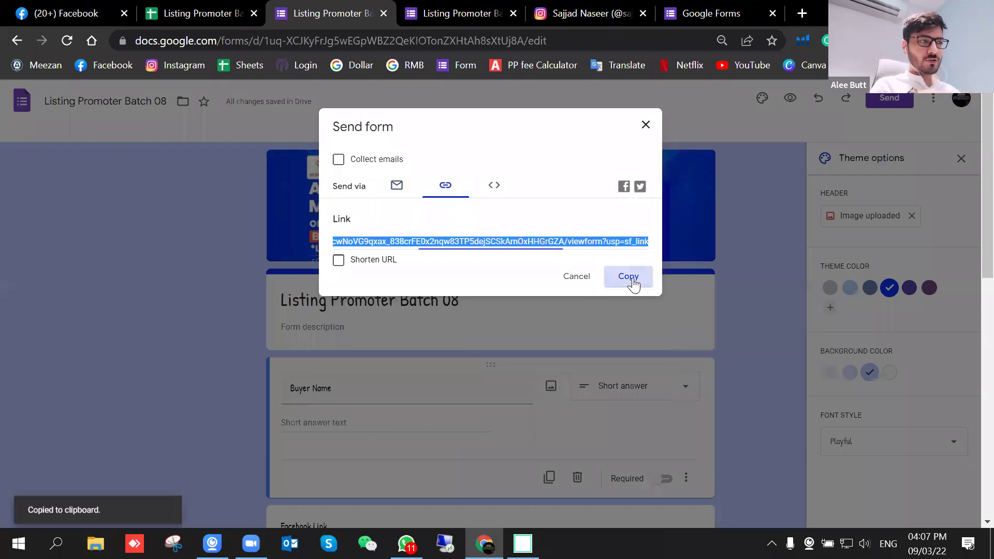
{"action": "left_click", "coordinate": [574, 278]}
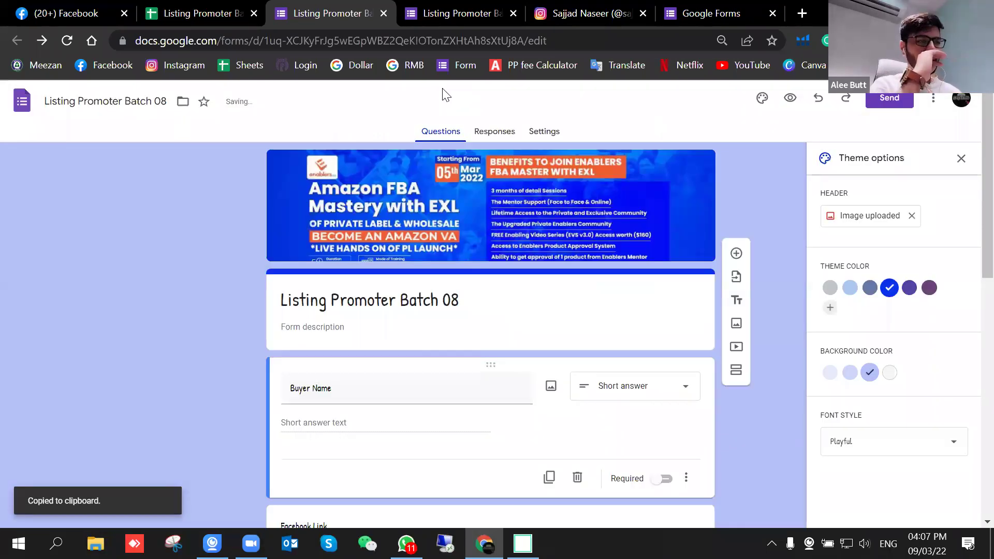
{"action": "left_click", "coordinate": [444, 4]}
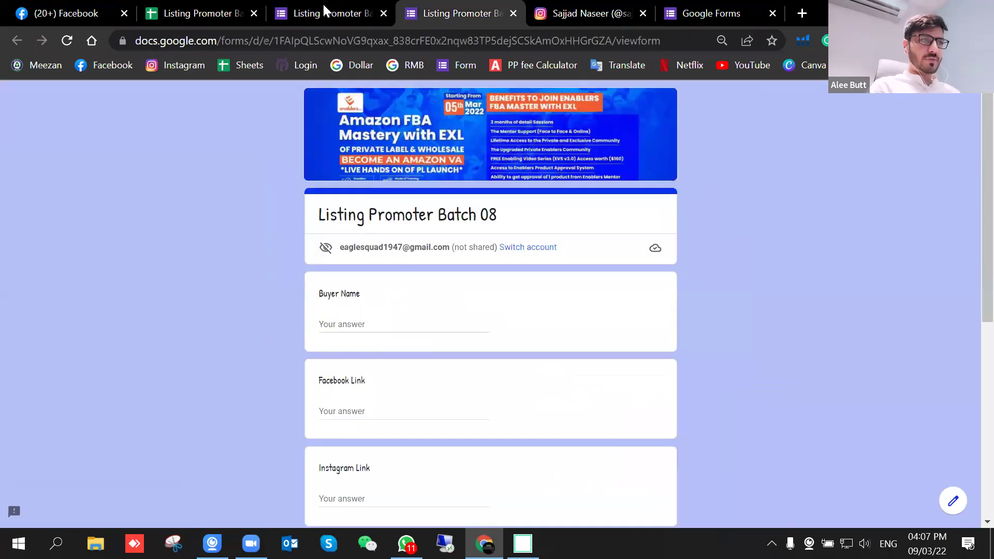
Step: Fill in the buyer's name, Facebook Link and Instagram Link answers on the live form
{"action": "left_click", "coordinate": [357, 324]}
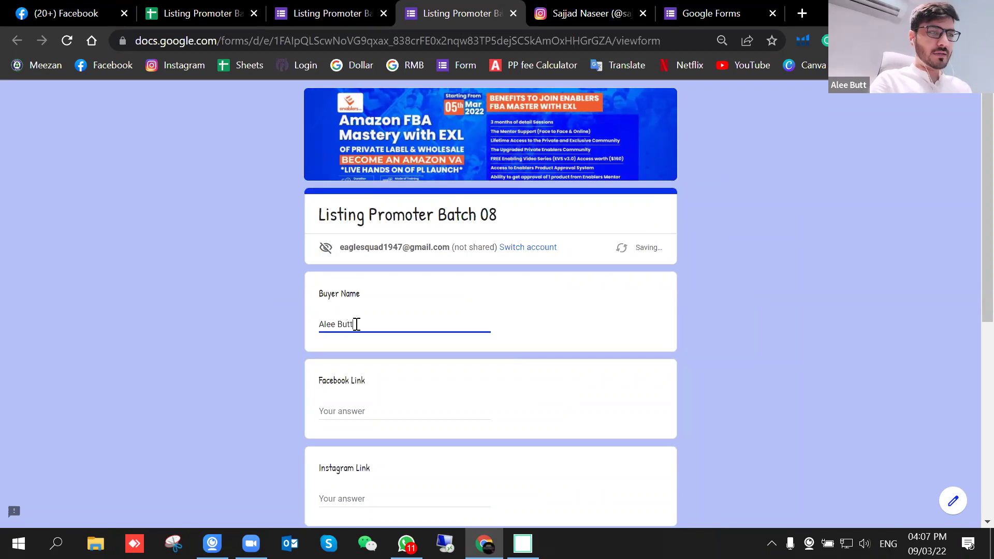
{"action": "left_click", "coordinate": [353, 411]}
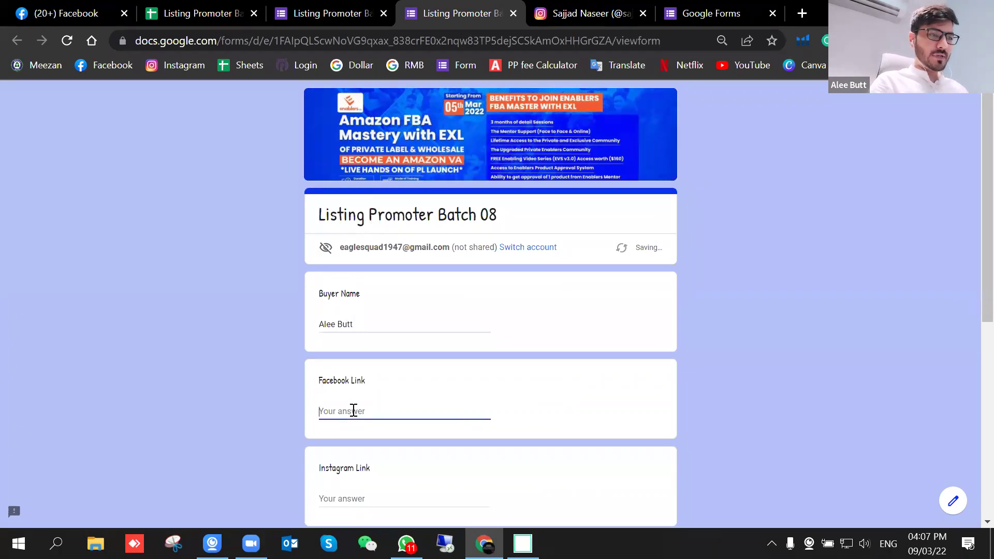
{"action": "type", "text": "www.fb.com"}
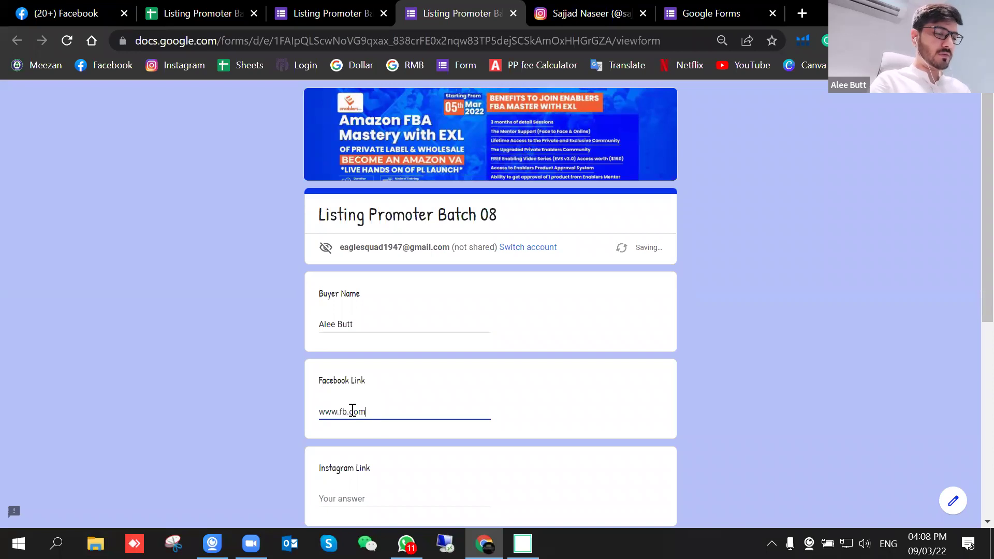
{"action": "scroll", "coordinate": [371, 407], "scroll_direction": "down", "scroll_amount": 3}
{"action": "left_click", "coordinate": [346, 340]}
{"action": "type", "text": "www.instagram.com"}
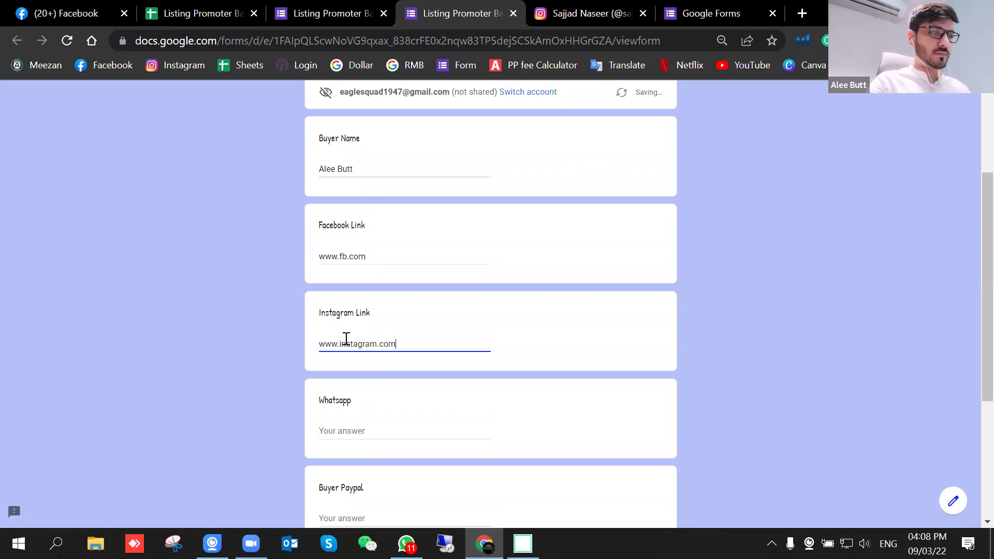
Step: Enter the Whatsapp number and Paypal address, pick Italy for Buyer Country, and submit
{"action": "left_click", "coordinate": [343, 435]}
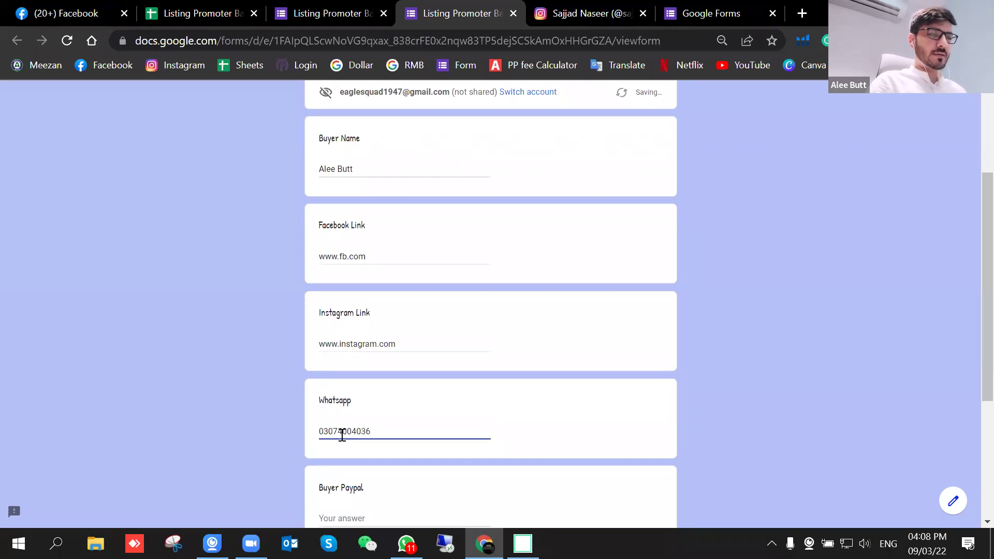
{"action": "scroll", "coordinate": [343, 435], "scroll_direction": "down", "scroll_amount": 2}
{"action": "left_click", "coordinate": [342, 434]}
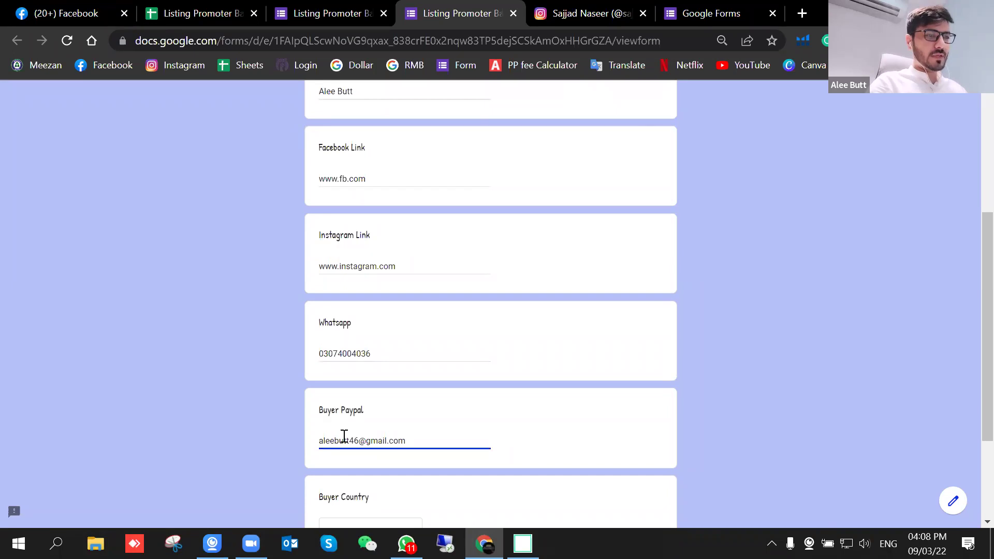
{"action": "scroll", "coordinate": [378, 374], "scroll_direction": "down", "scroll_amount": 3}
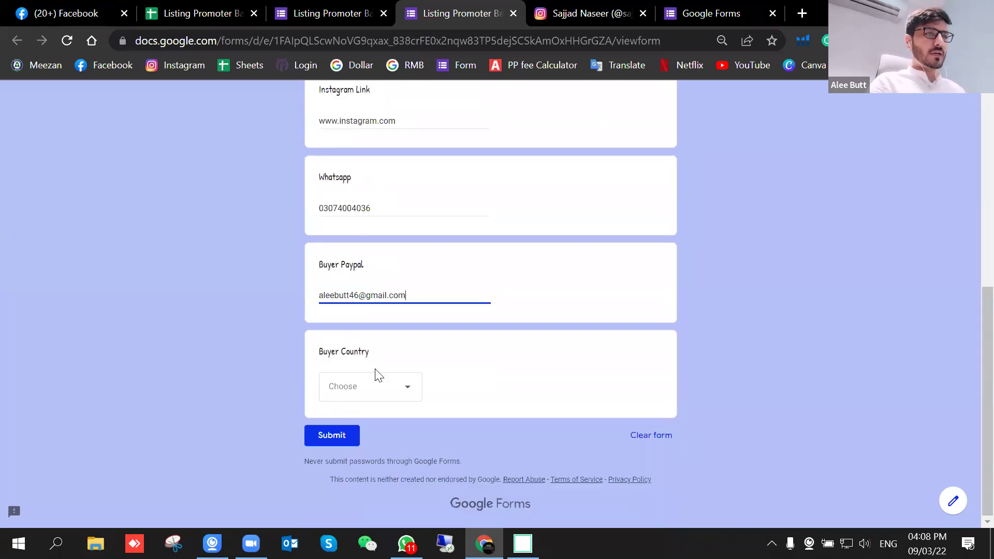
{"action": "left_click", "coordinate": [408, 392]}
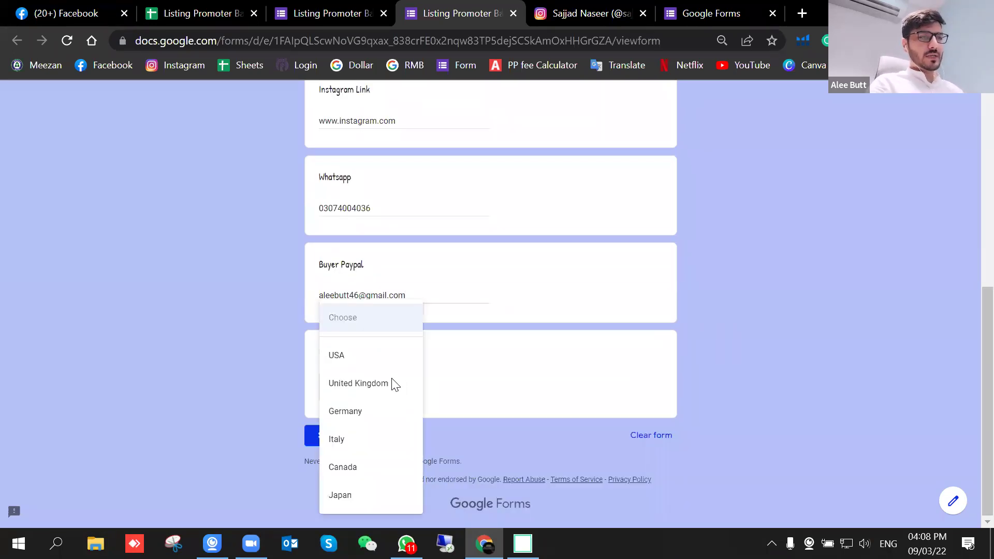
{"action": "left_click", "coordinate": [360, 439]}
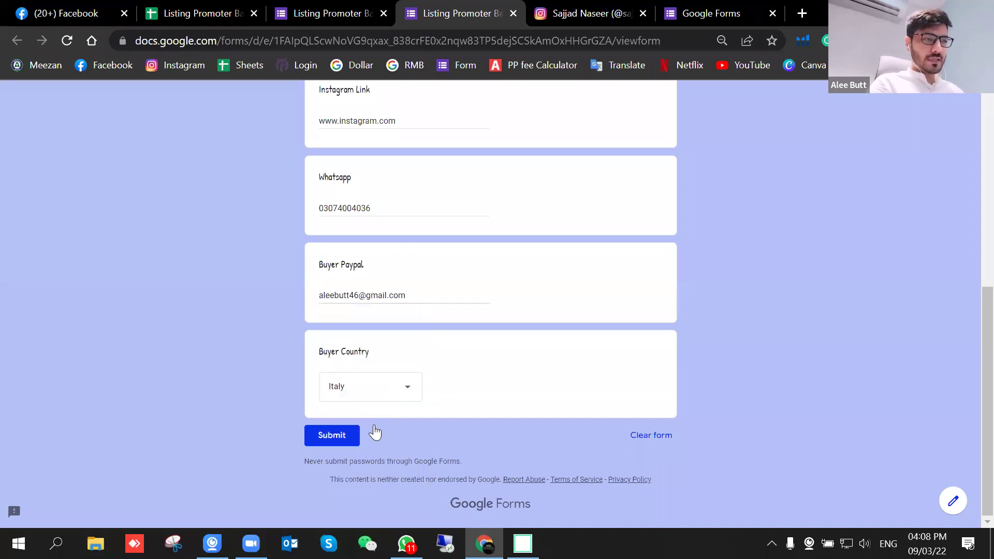
{"action": "left_click", "coordinate": [330, 436]}
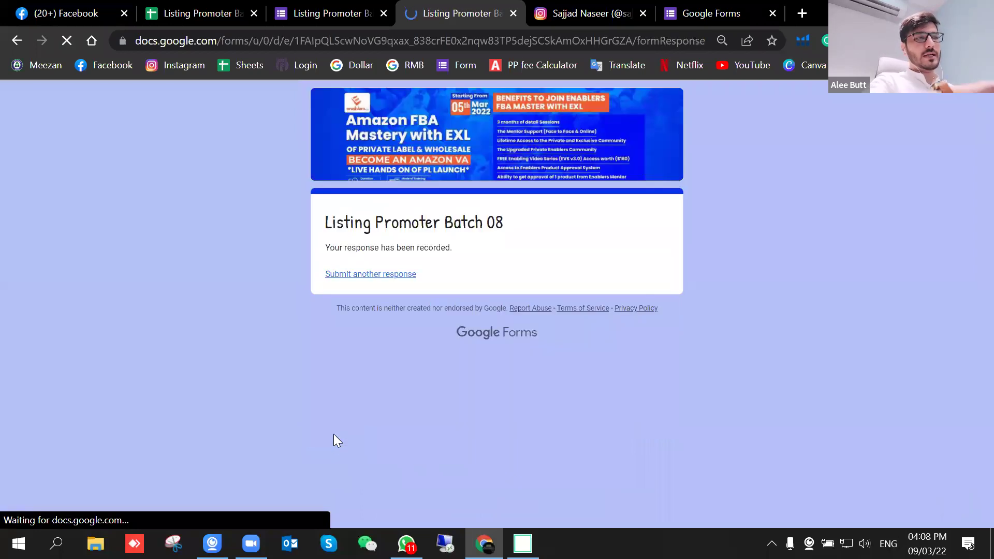
{"action": "left_click", "coordinate": [198, 7]}
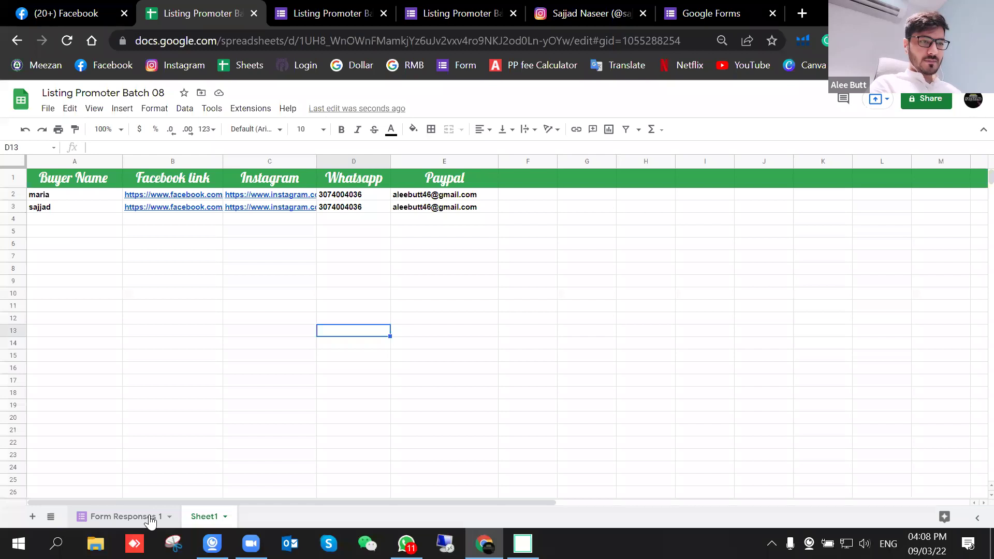
Step: Switch to the Form Responses 1 sheet, glancing at the form tabs before returning
{"action": "left_click", "coordinate": [147, 518]}
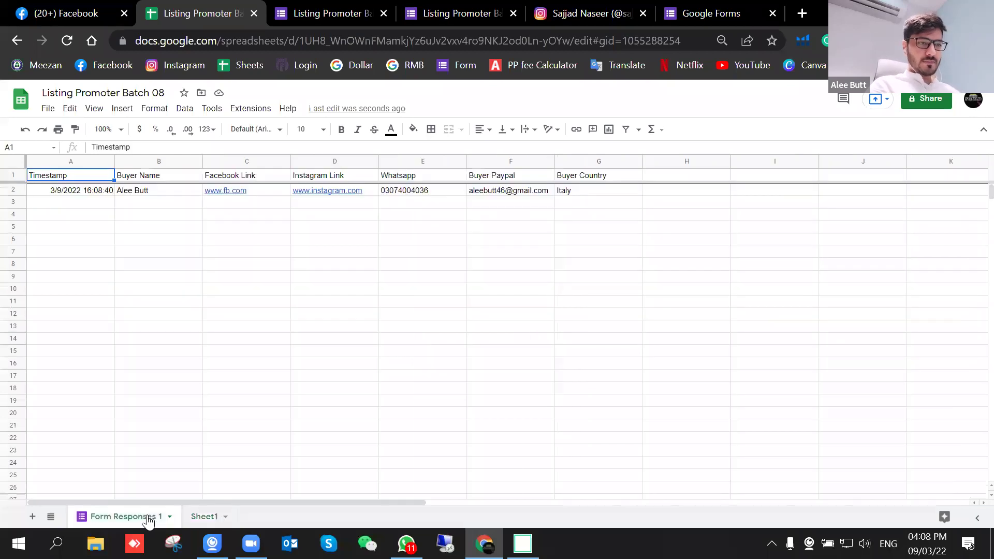
{"action": "left_click", "coordinate": [209, 288]}
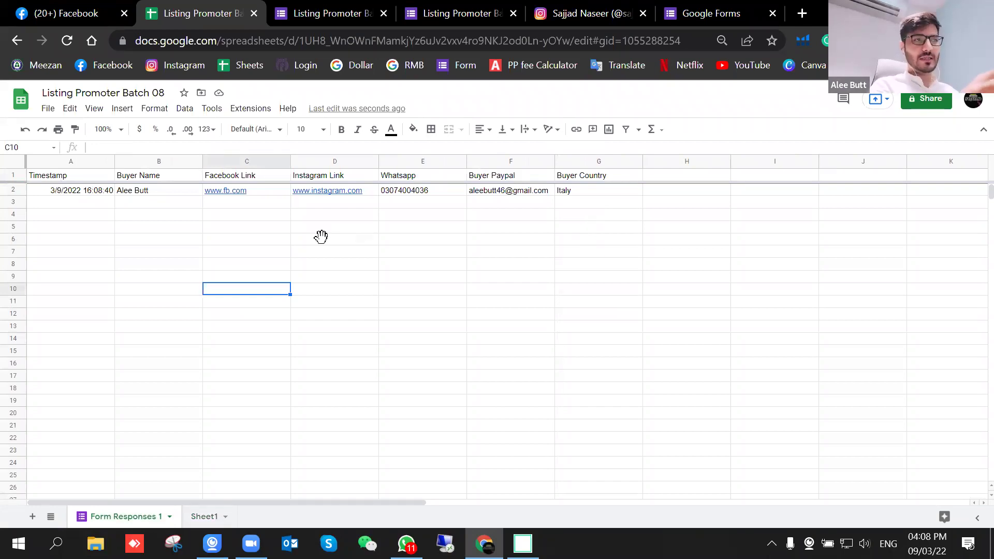
{"action": "left_click", "coordinate": [378, 6]}
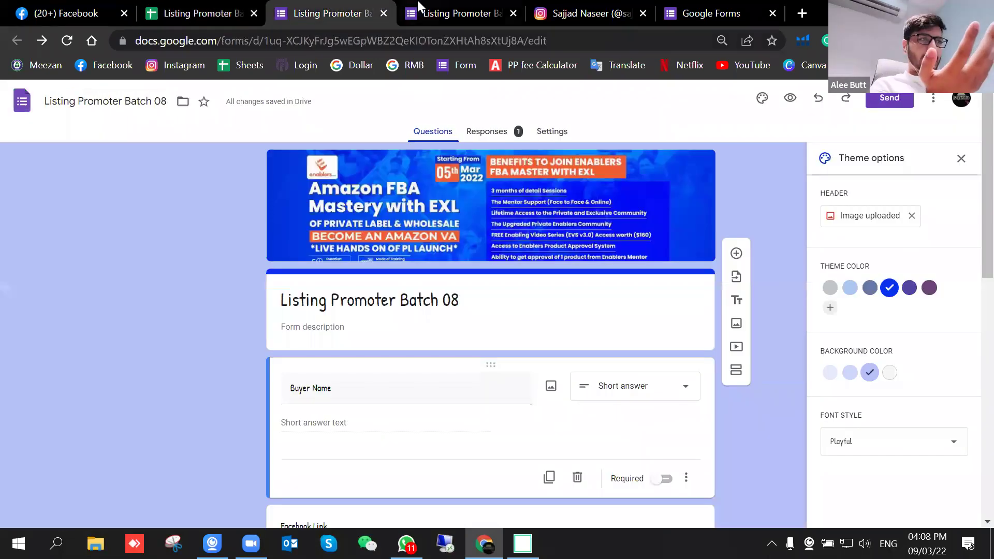
{"action": "left_click", "coordinate": [456, 13]}
{"action": "left_click", "coordinate": [332, 13]}
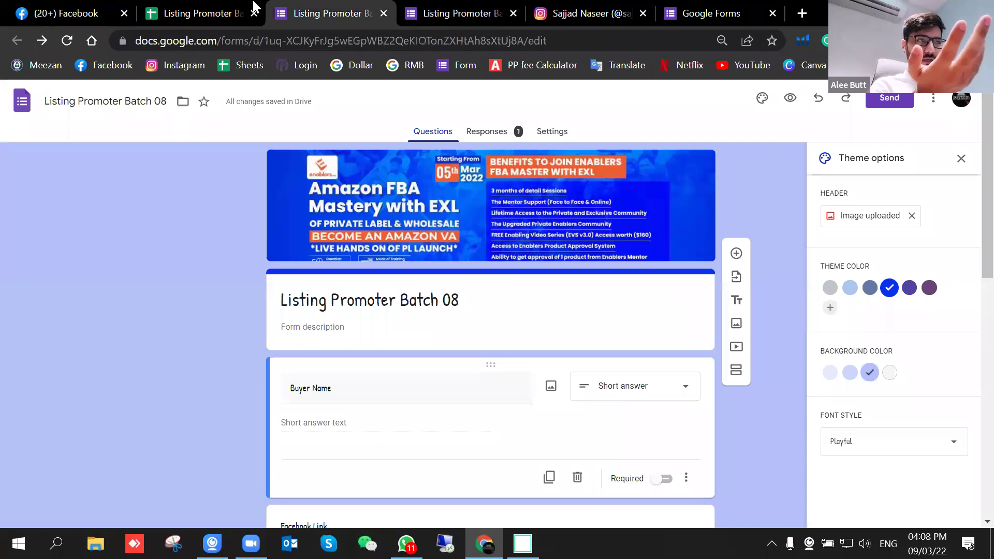
{"action": "left_click", "coordinate": [254, 4]}
Step: Make header row 1 bold with white text on a blue fill
{"action": "left_click", "coordinate": [11, 178]}
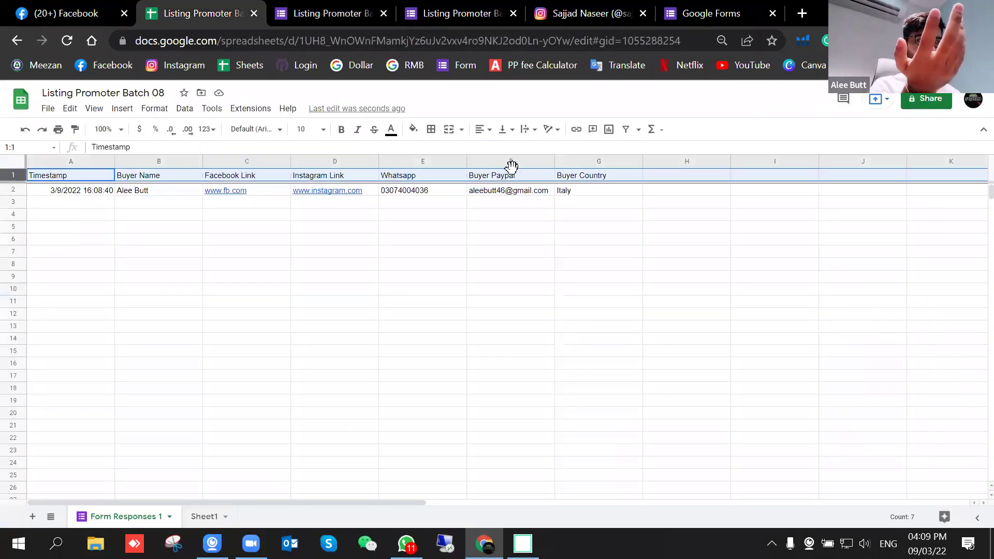
{"action": "left_click", "coordinate": [341, 132]}
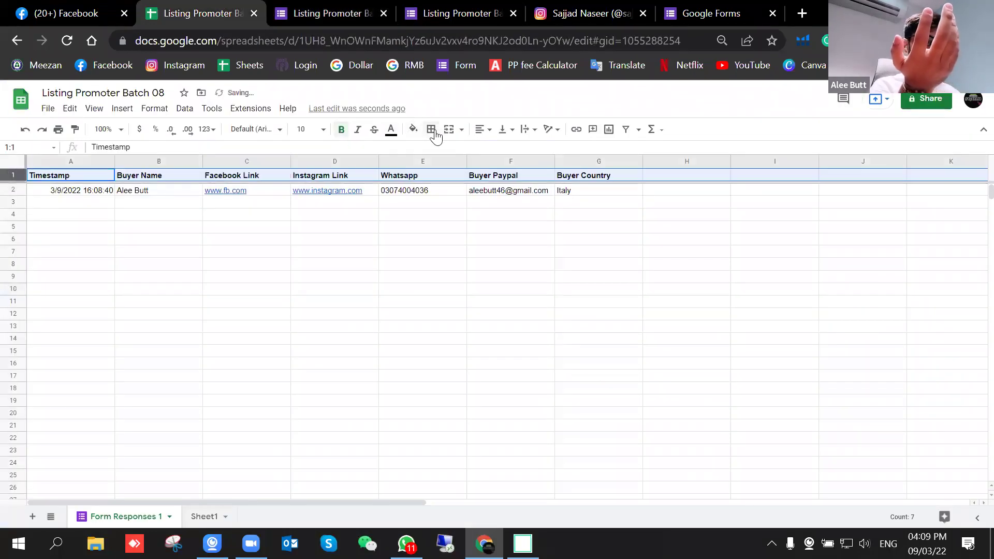
{"action": "left_click", "coordinate": [414, 130]}
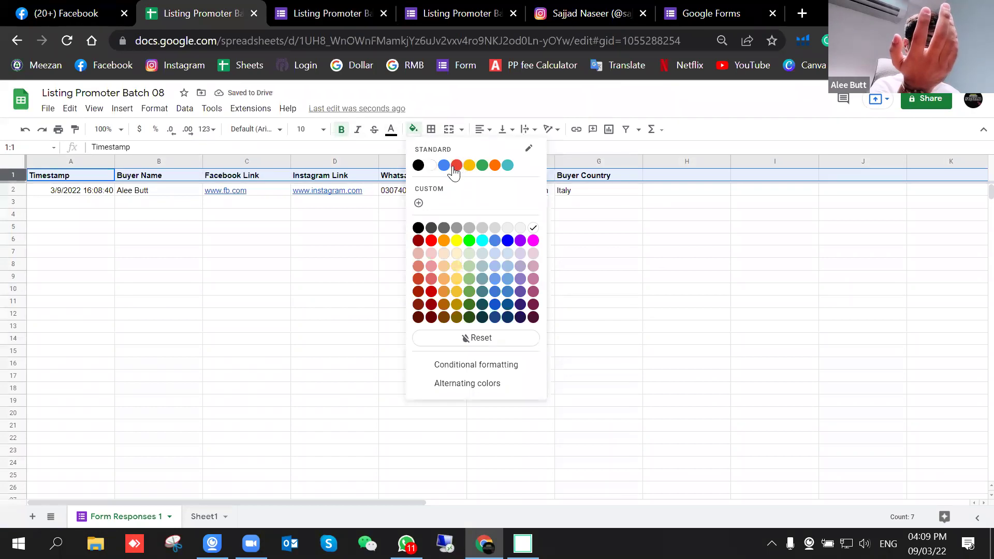
{"action": "left_click", "coordinate": [457, 167]}
{"action": "left_click", "coordinate": [391, 131]}
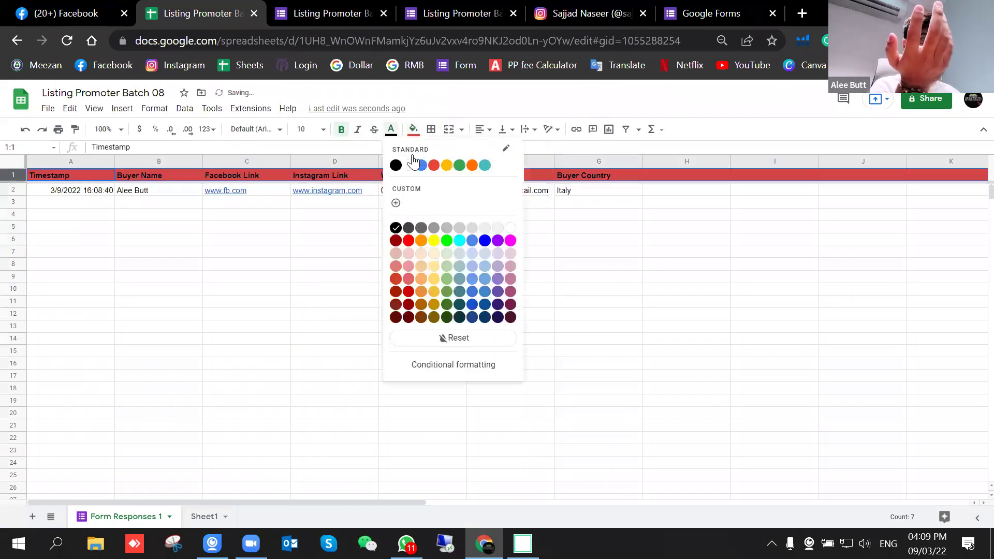
{"action": "left_click", "coordinate": [414, 164]}
{"action": "left_click", "coordinate": [414, 130]}
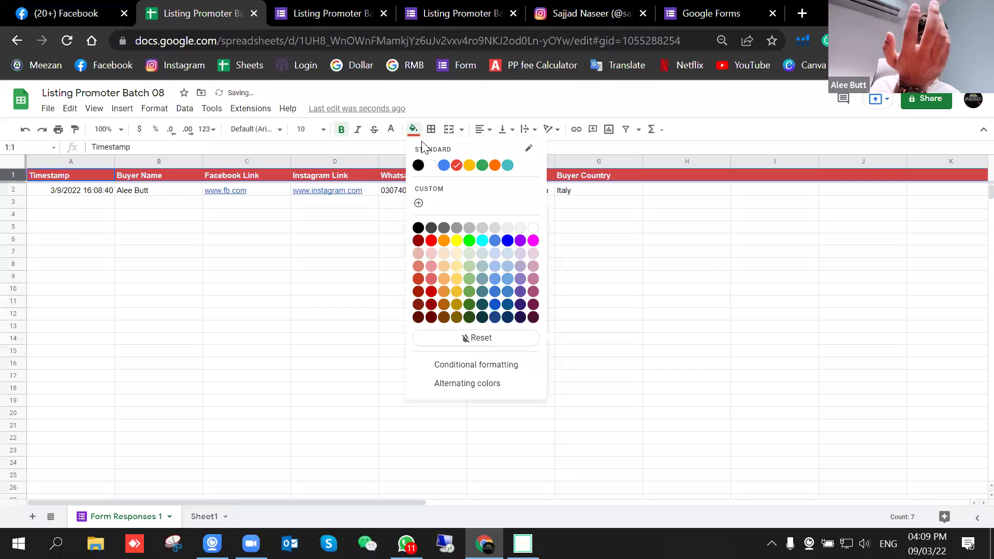
{"action": "left_click", "coordinate": [449, 166]}
Step: Make row 1 taller, centre its text vertically, and narrow column A to fit the timestamps
{"action": "left_click_drag", "start_coordinate": [21, 180], "coordinate": [21, 187]}
{"action": "left_click", "coordinate": [505, 130]}
{"action": "left_click", "coordinate": [520, 149]}
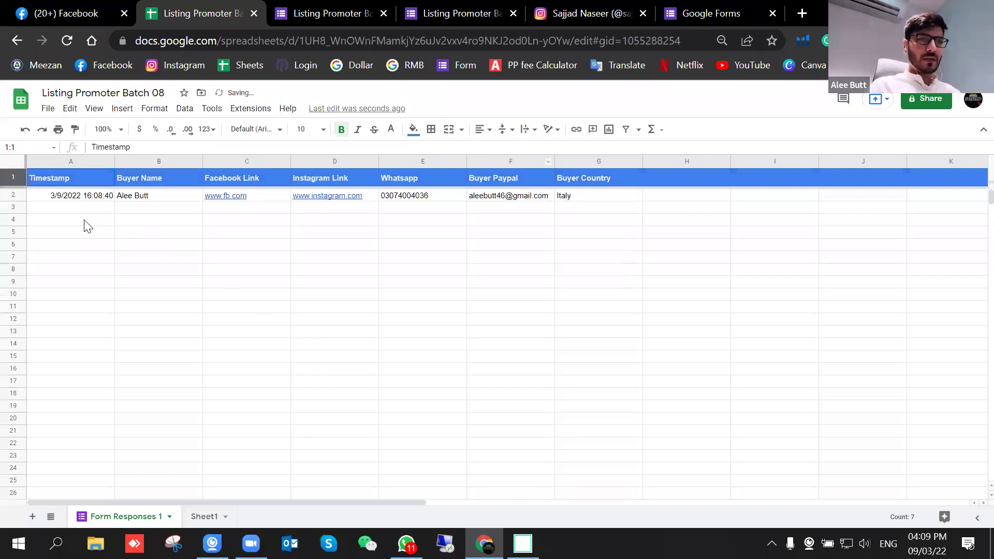
{"action": "left_click", "coordinate": [106, 199]}
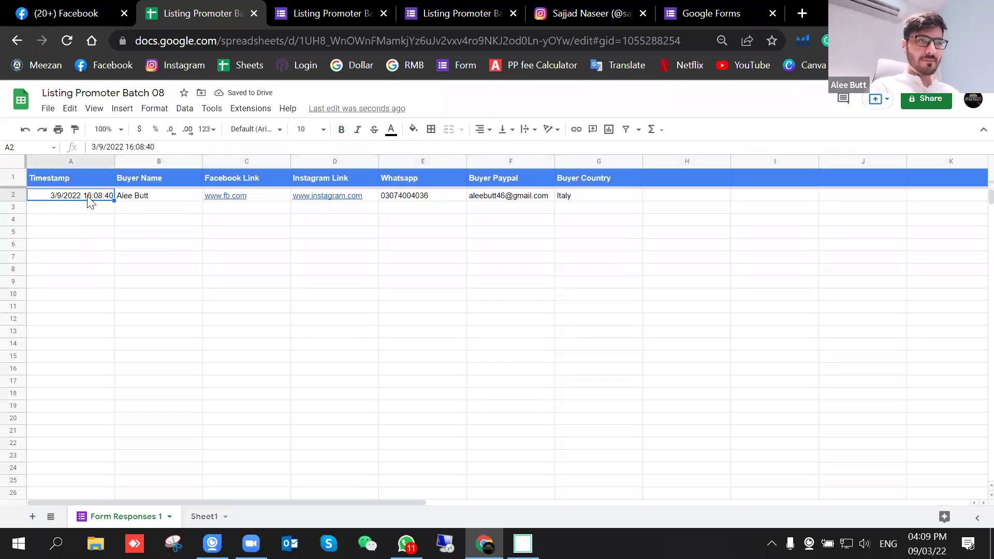
{"action": "left_click_drag", "start_coordinate": [114, 161], "coordinate": [80, 162]}
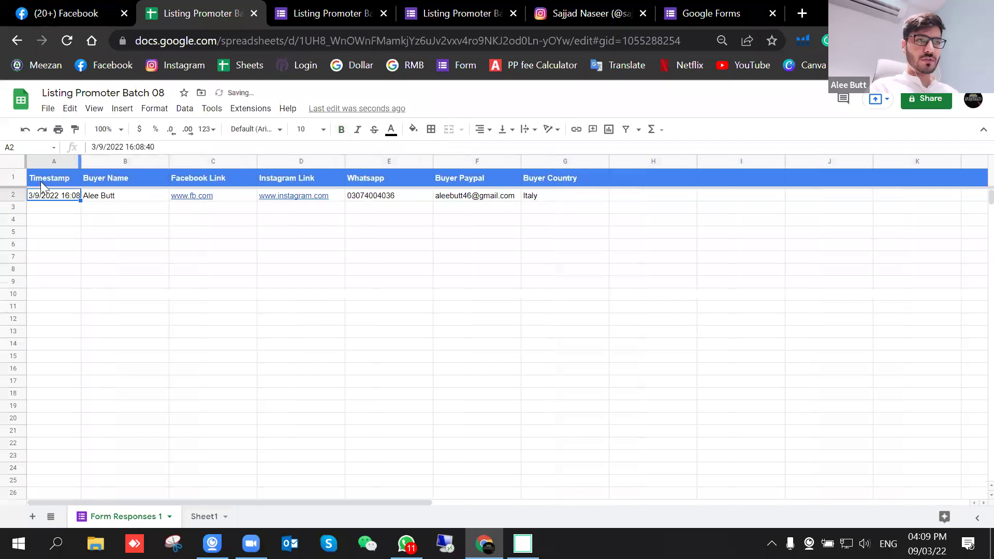
{"action": "left_click", "coordinate": [125, 198]}
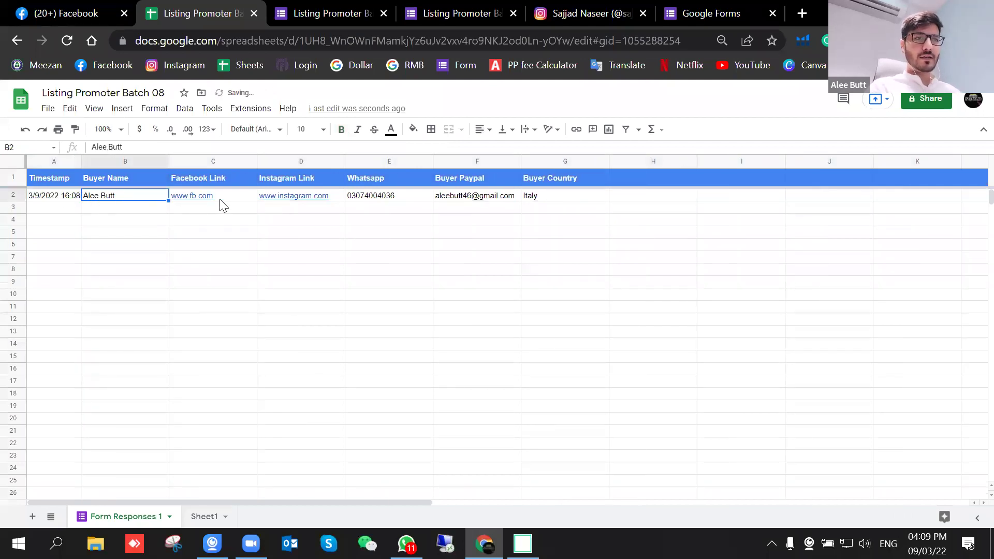
{"action": "left_click", "coordinate": [428, 9]}
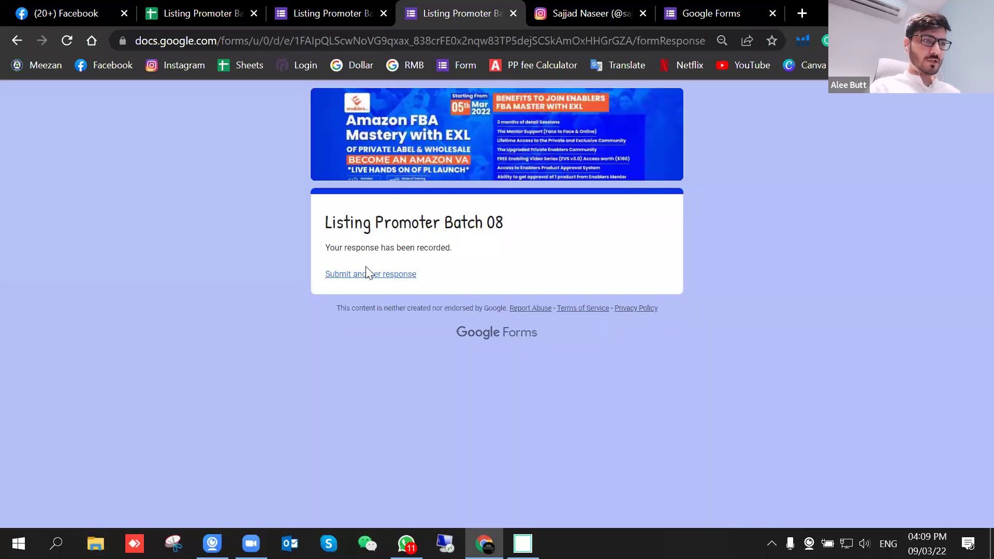
Step: Start another response and fill in the Facebook, Instagram, Whatsapp and Buyer Paypal answers
{"action": "left_click", "coordinate": [363, 276]}
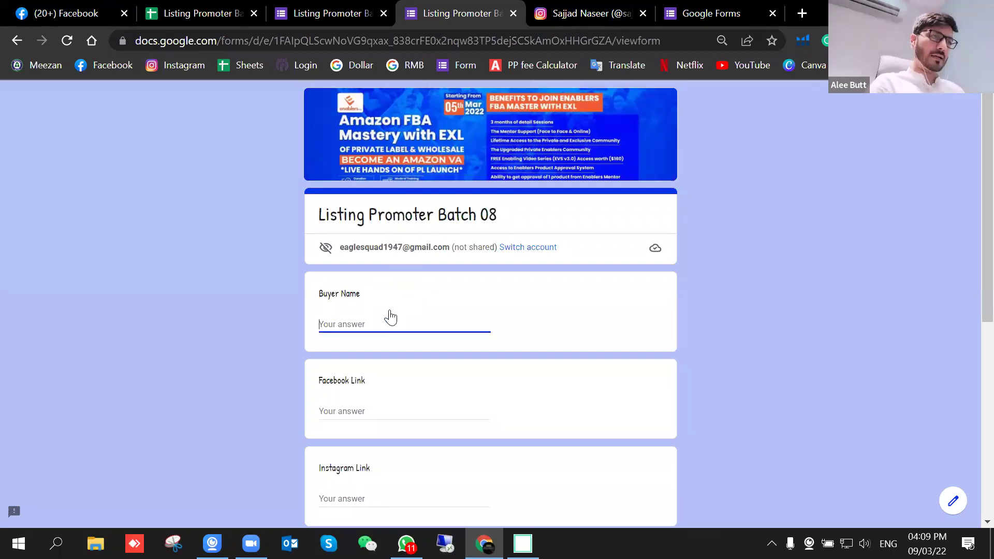
{"action": "type", "text": "arsalan"}
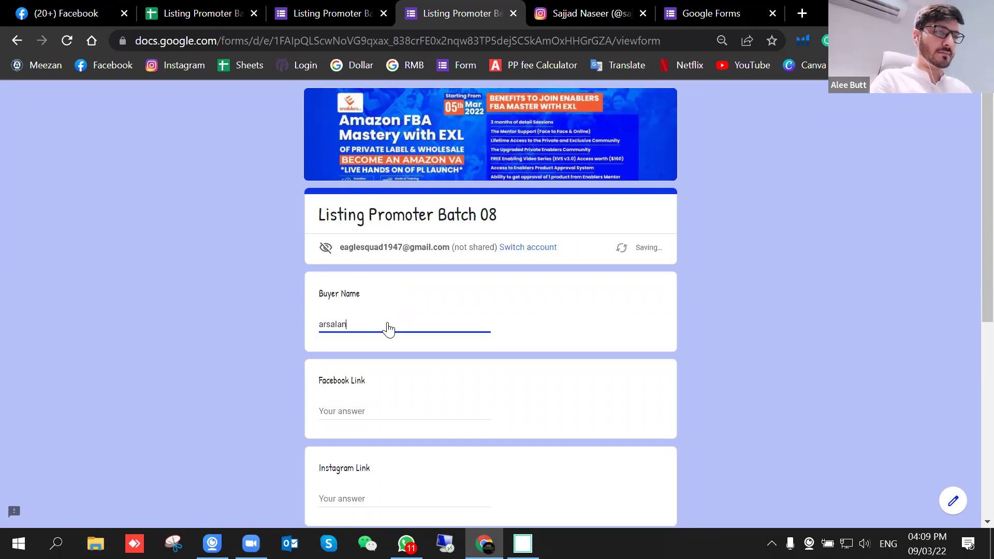
{"action": "type", "text": "ww.fb.com"}
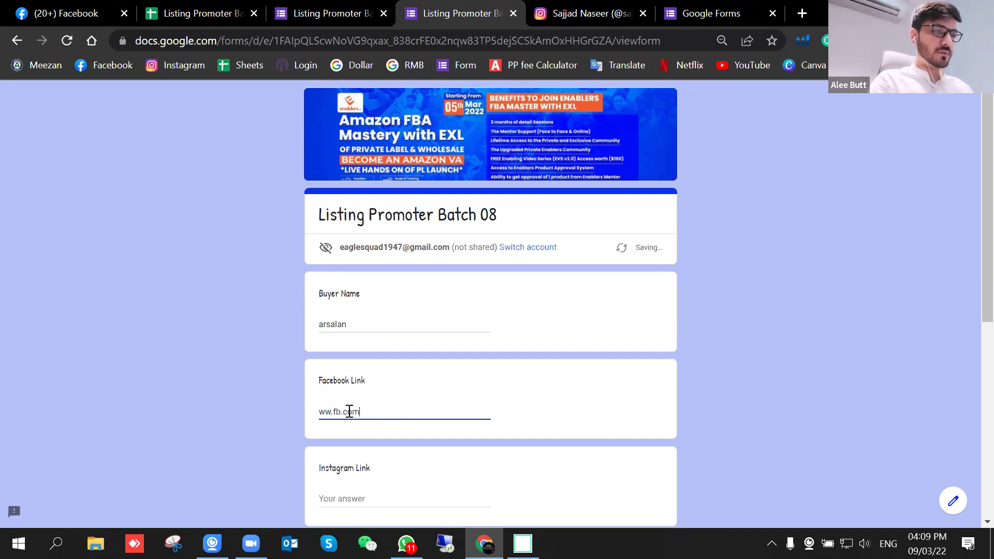
{"action": "left_click", "coordinate": [341, 502]}
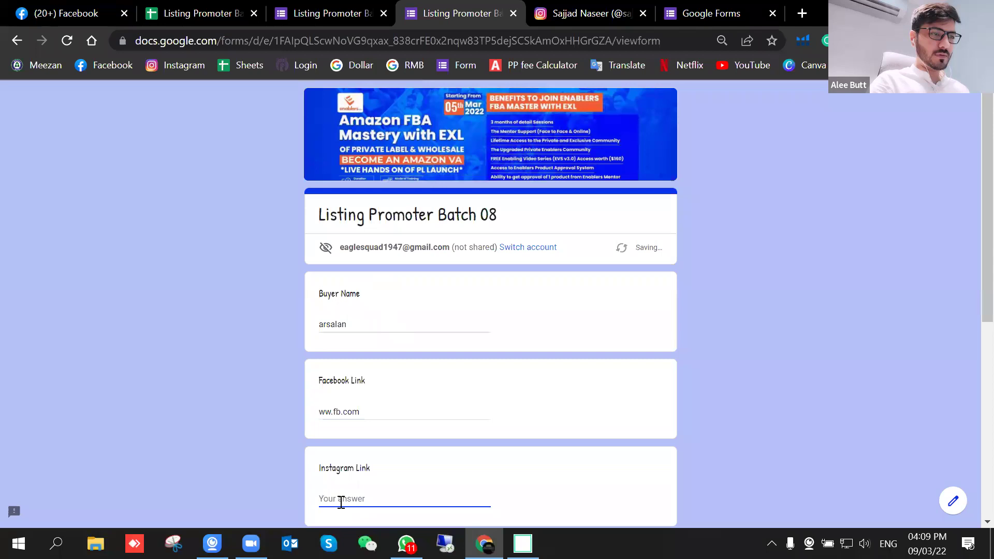
{"action": "type", "text": "ig.com"}
{"action": "scroll", "coordinate": [356, 347], "scroll_direction": "down", "scroll_amount": 5}
{"action": "left_click", "coordinate": [347, 351]}
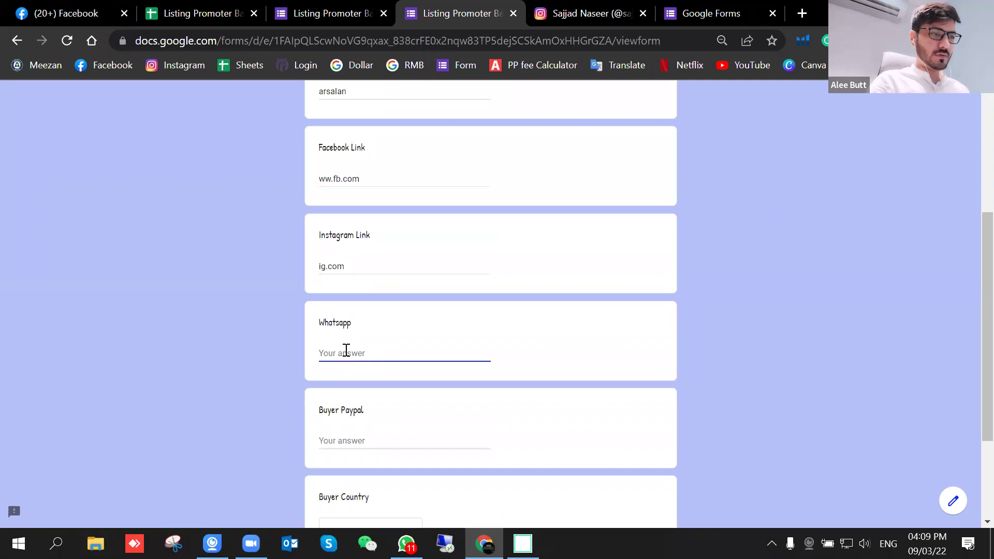
{"action": "type", "text": "24523"}
{"action": "left_click", "coordinate": [345, 441]}
{"action": "type", "text": "jhcbJOBSBSB"}
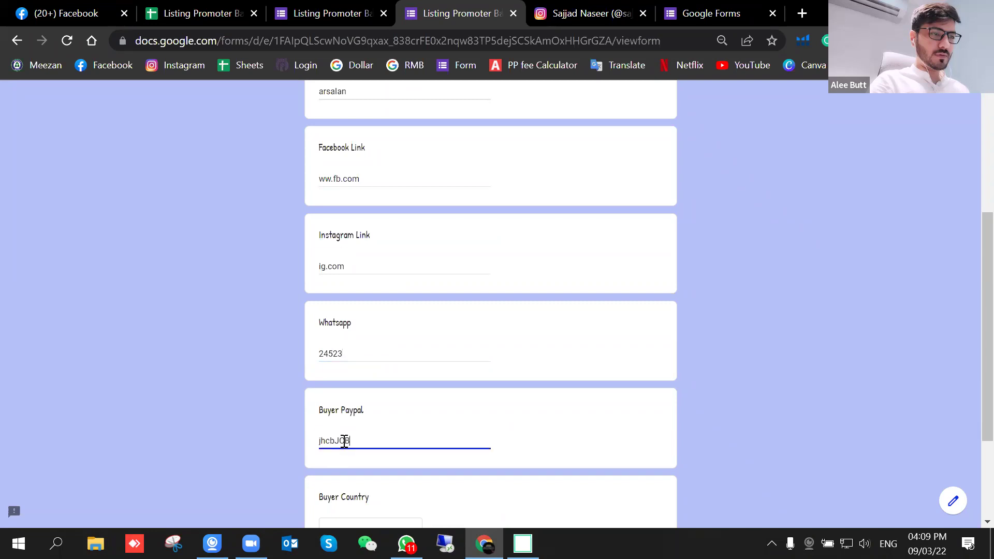
Step: Choose United Kingdom as Buyer Country and submit the second response
{"action": "scroll", "coordinate": [363, 425], "scroll_direction": "down", "scroll_amount": 3}
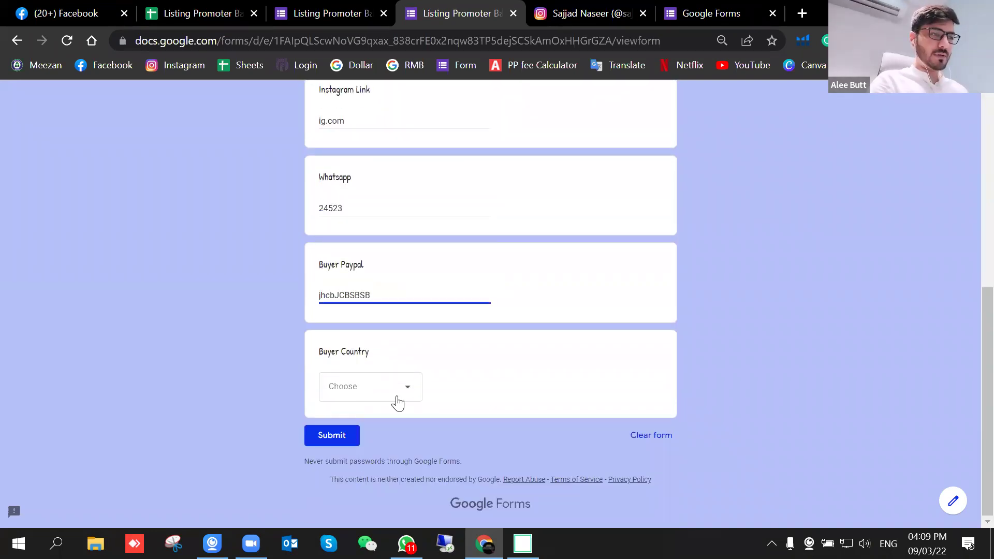
{"action": "left_click", "coordinate": [394, 396]}
{"action": "left_click", "coordinate": [363, 389]}
{"action": "left_click", "coordinate": [335, 435]}
{"action": "left_click", "coordinate": [244, 13]}
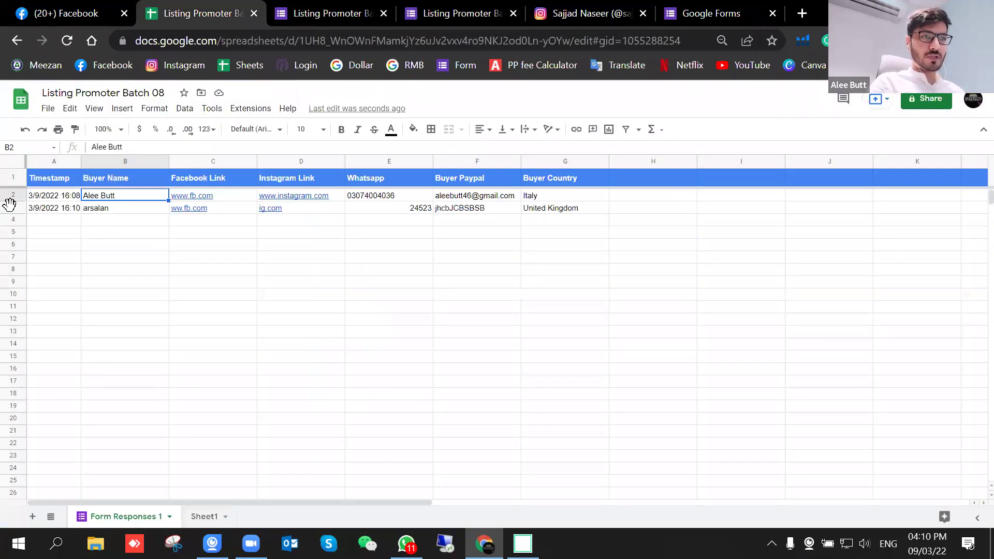
Step: Select header row 1 and create a filter on the response columns
{"action": "left_click", "coordinate": [12, 207]}
{"action": "left_click", "coordinate": [348, 303]}
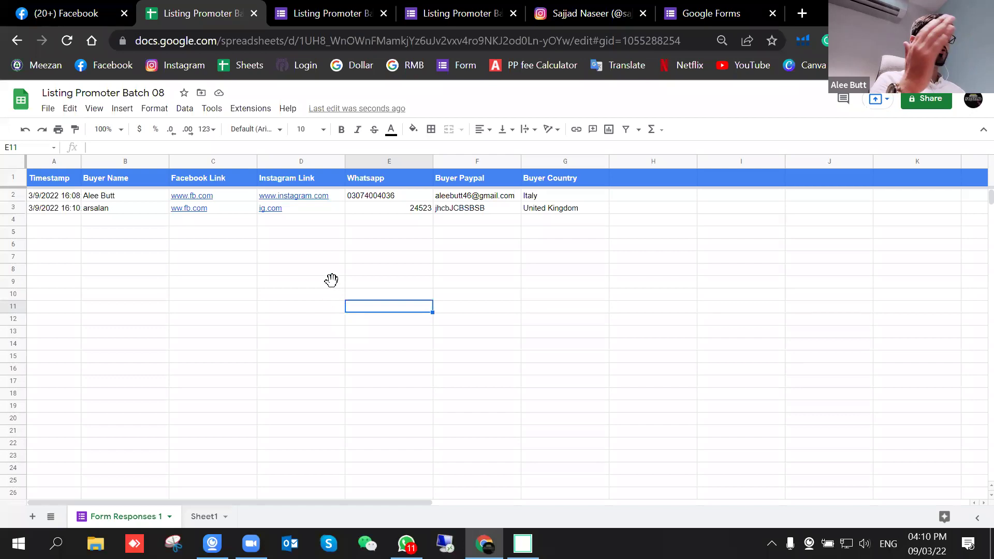
{"action": "left_click", "coordinate": [13, 178]}
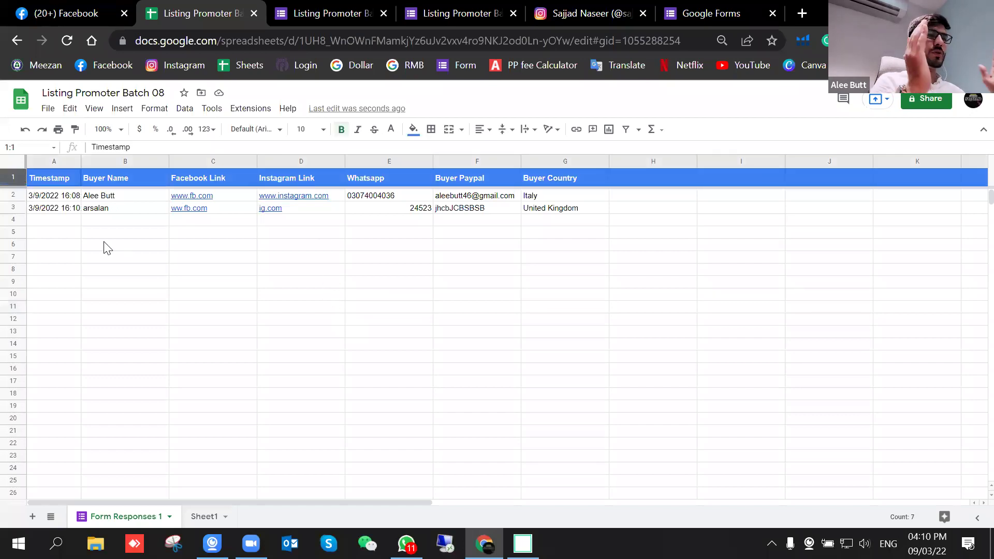
{"action": "left_click", "coordinate": [147, 285]}
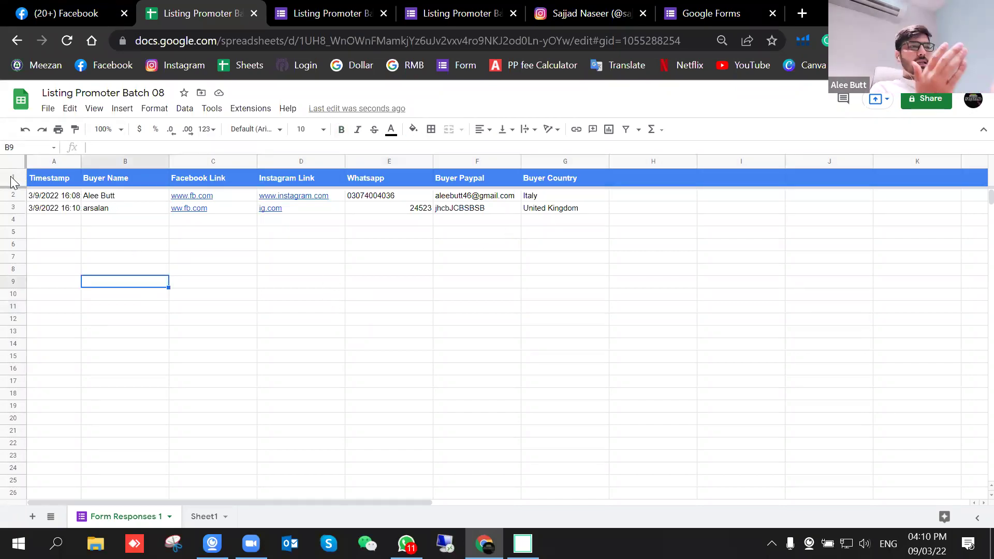
{"action": "left_click", "coordinate": [13, 178]}
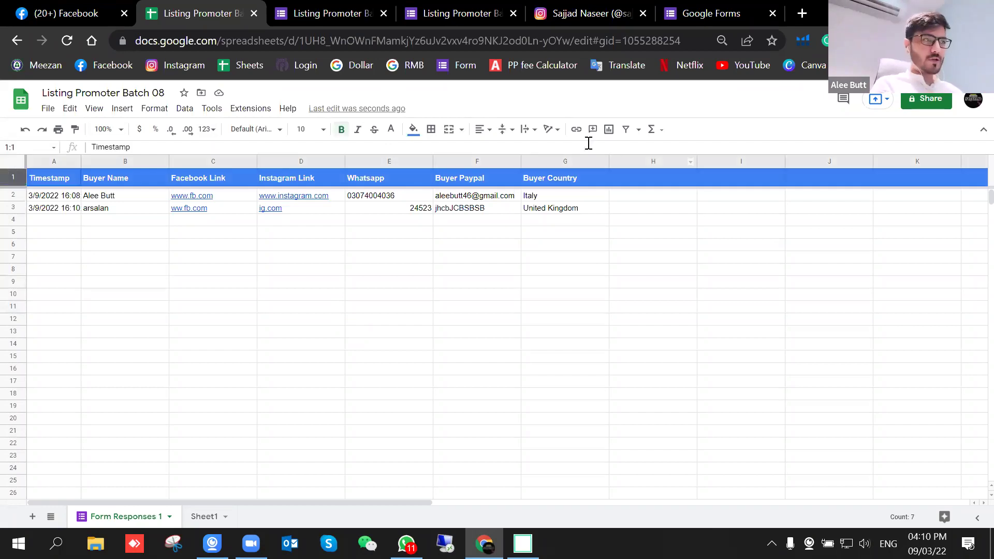
{"action": "left_click", "coordinate": [627, 129]}
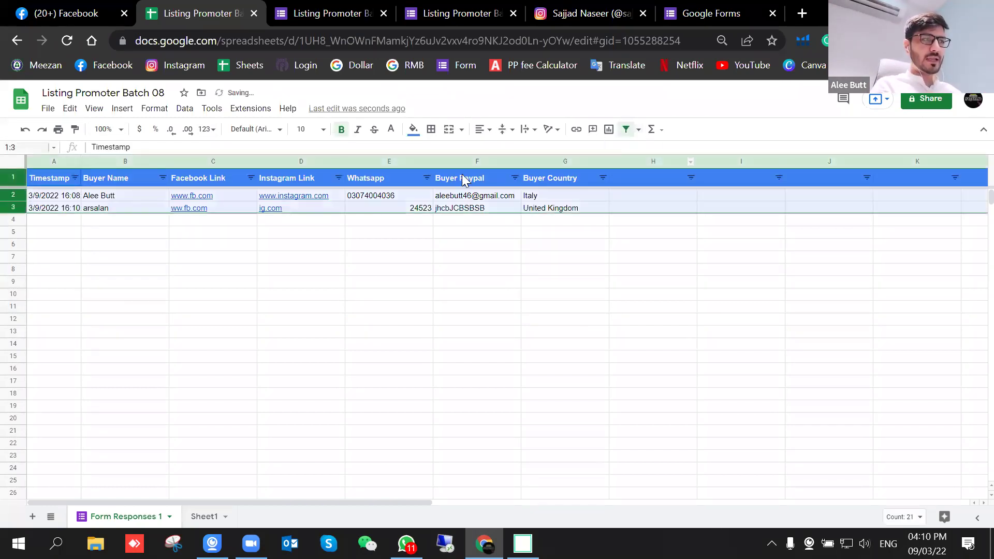
{"action": "left_click", "coordinate": [547, 294]}
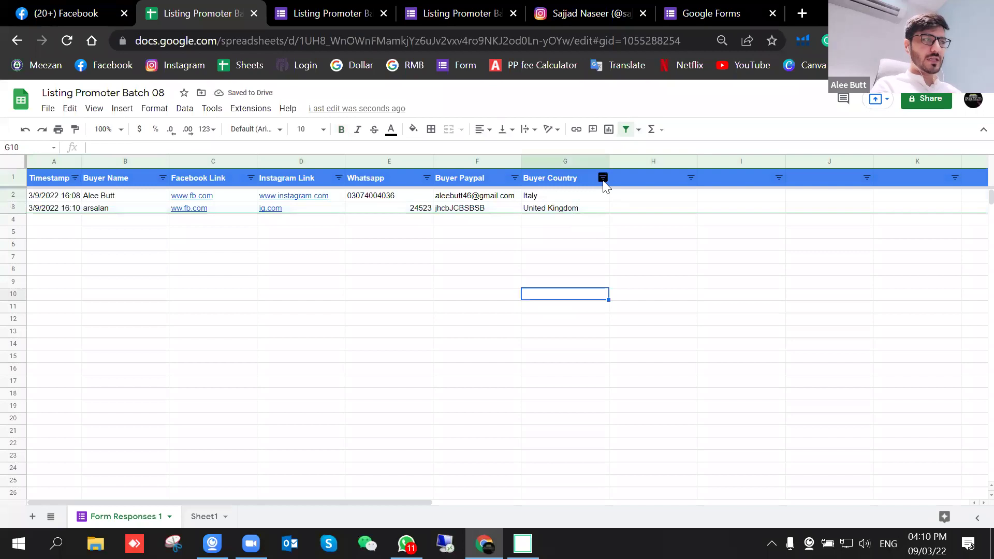
Step: Filter Buyer Country to show only the United Kingdom response
{"action": "left_click", "coordinate": [602, 178]}
{"action": "left_click", "coordinate": [699, 309]}
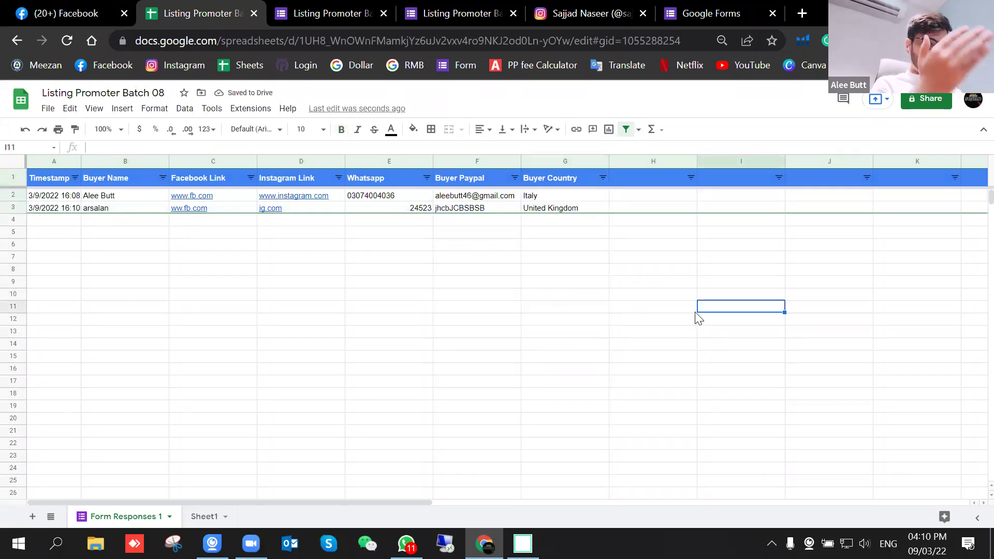
{"action": "left_click", "coordinate": [603, 178]}
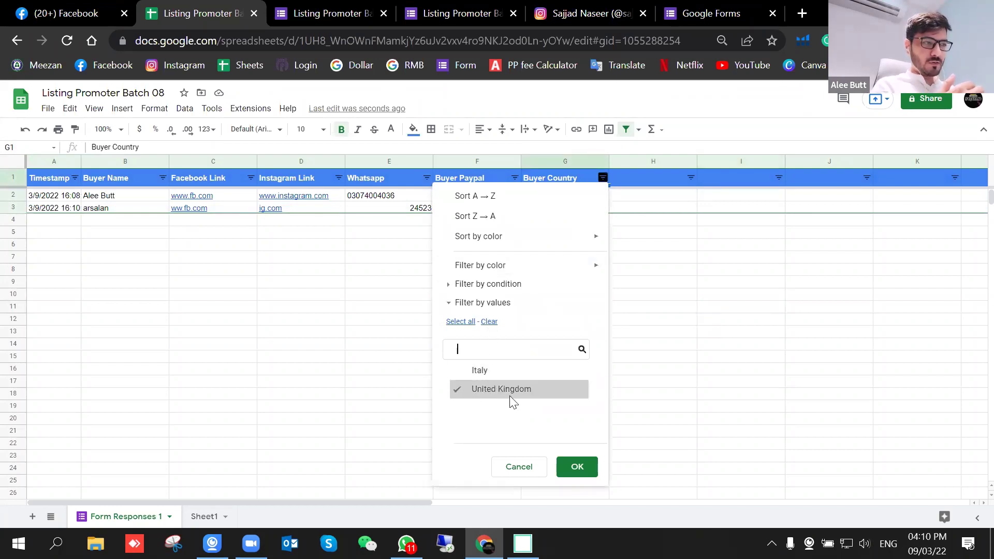
{"action": "left_click", "coordinate": [585, 472]}
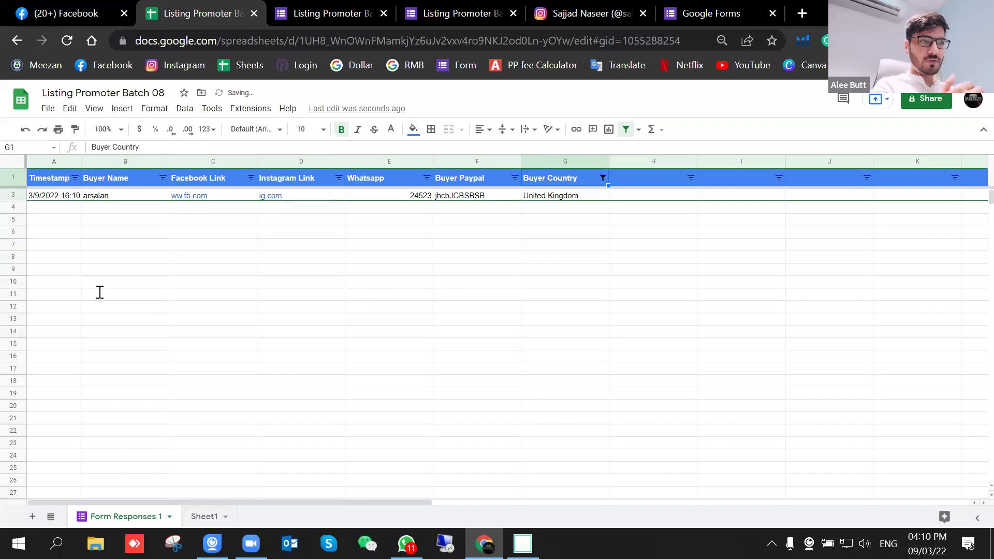
Step: Change the Buyer Country filter to Italy only, then remove the filter
{"action": "left_click", "coordinate": [603, 177]}
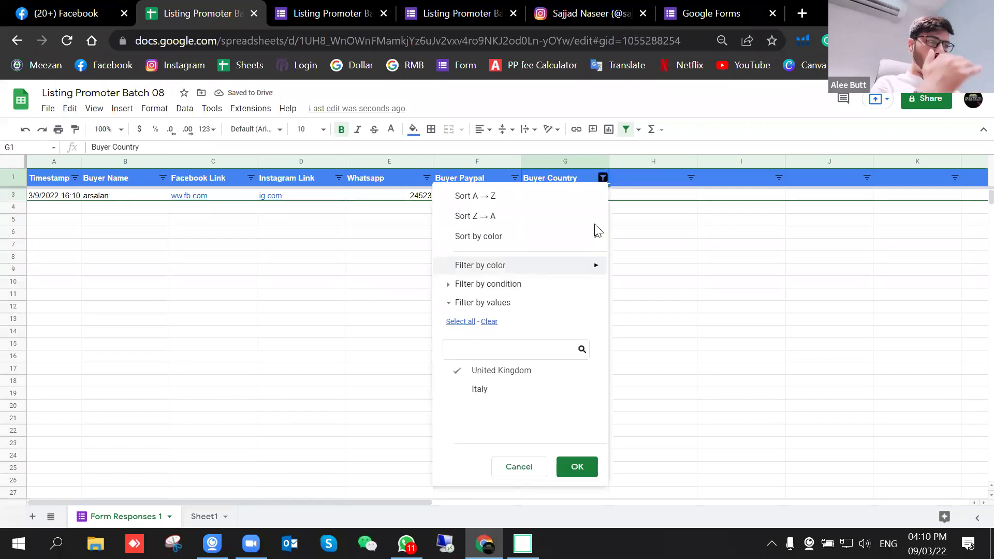
{"action": "left_click", "coordinate": [482, 371]}
{"action": "left_click", "coordinate": [481, 389]}
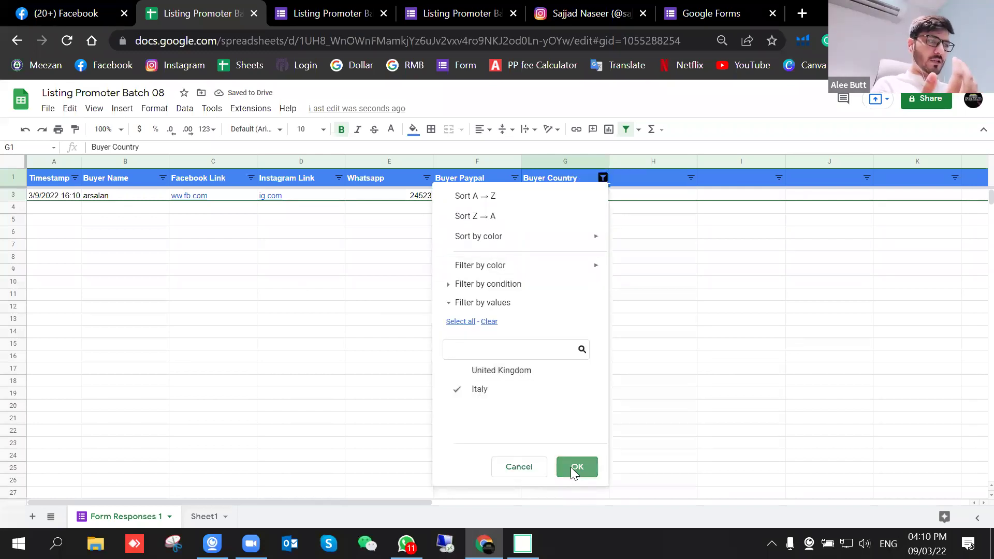
{"action": "left_click", "coordinate": [571, 467]}
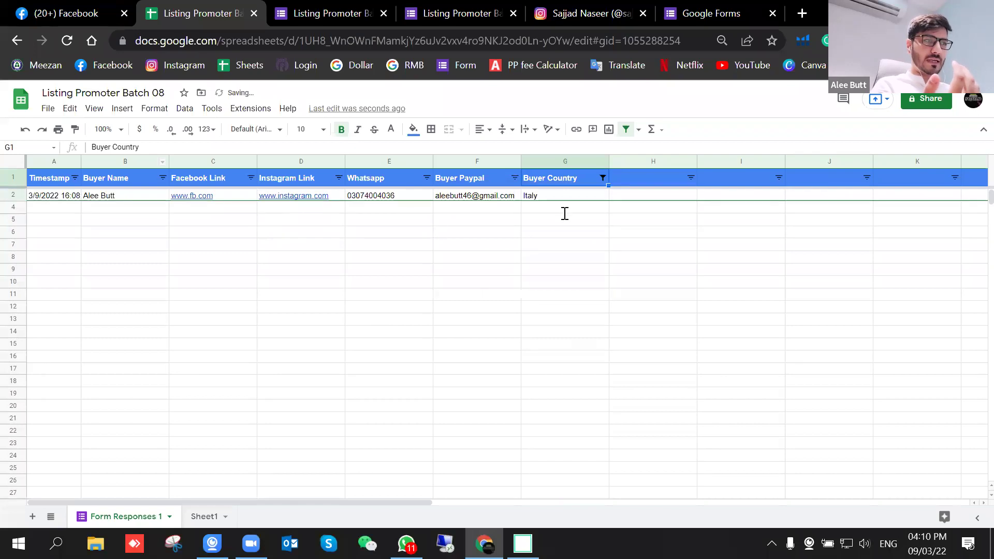
{"action": "left_click", "coordinate": [602, 178]}
{"action": "left_click", "coordinate": [626, 133]}
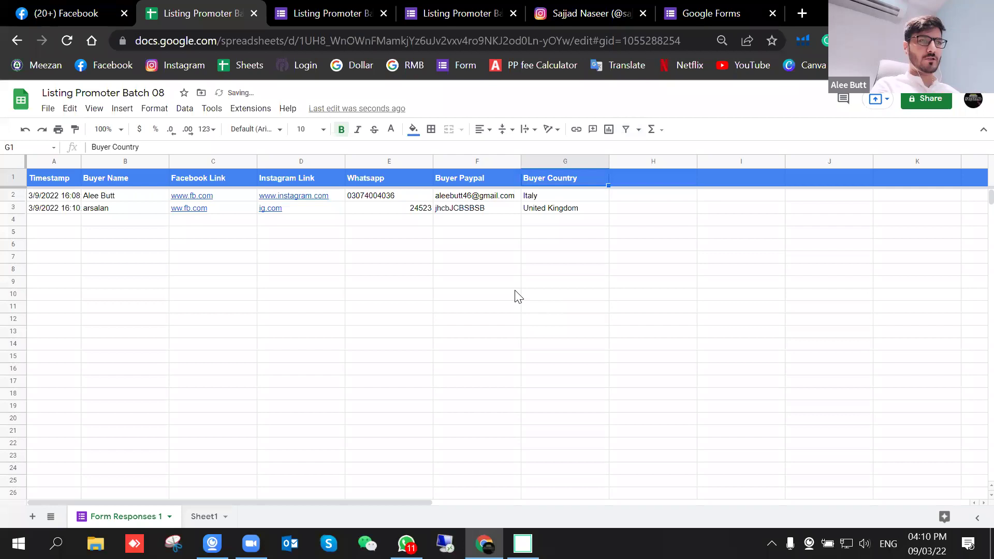
Step: Close the response confirmation page and the old form editor tabs
{"action": "left_click", "coordinate": [337, 10]}
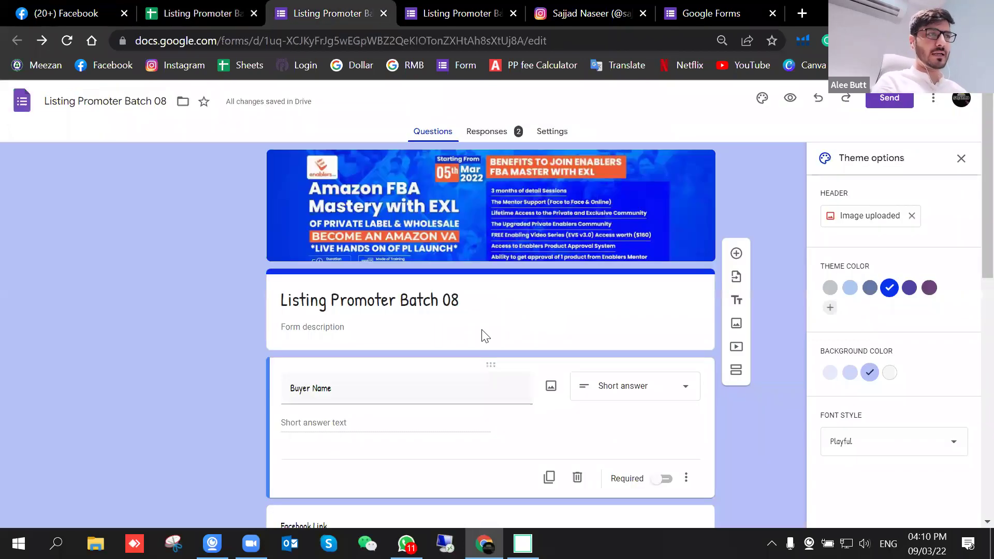
{"action": "scroll", "coordinate": [490, 308], "scroll_direction": "down", "scroll_amount": 10}
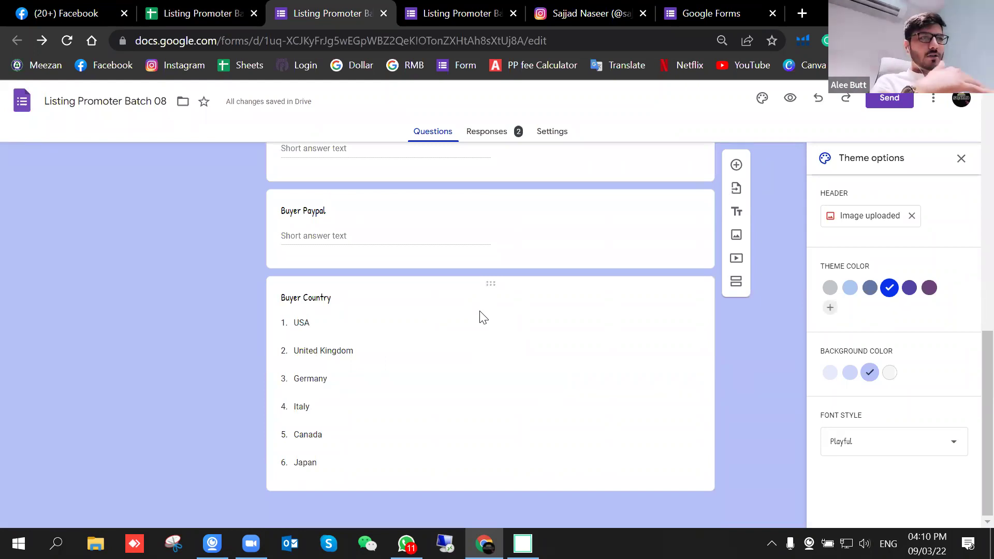
{"action": "left_click", "coordinate": [507, 15]}
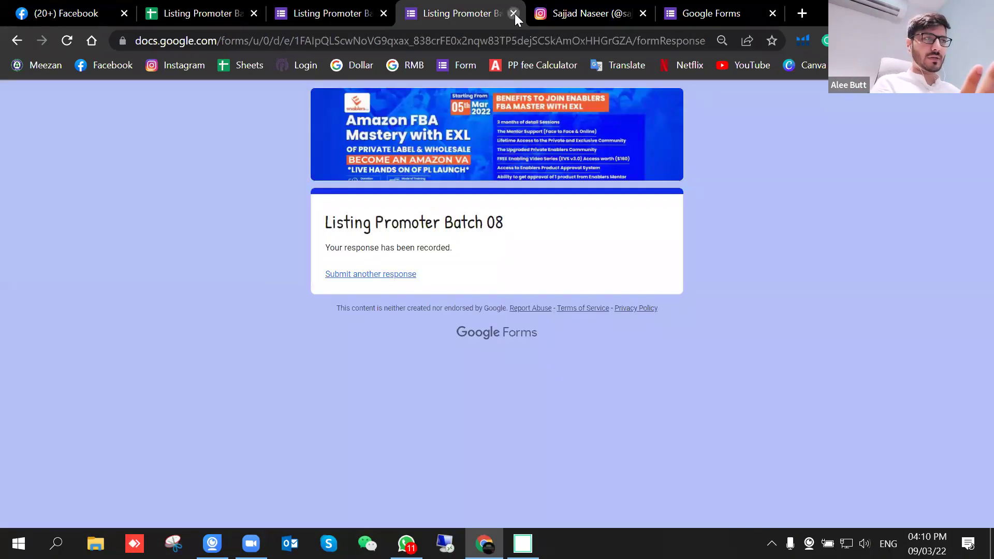
{"action": "left_click", "coordinate": [515, 14]}
{"action": "left_click", "coordinate": [384, 13]}
{"action": "left_click", "coordinate": [171, 12]}
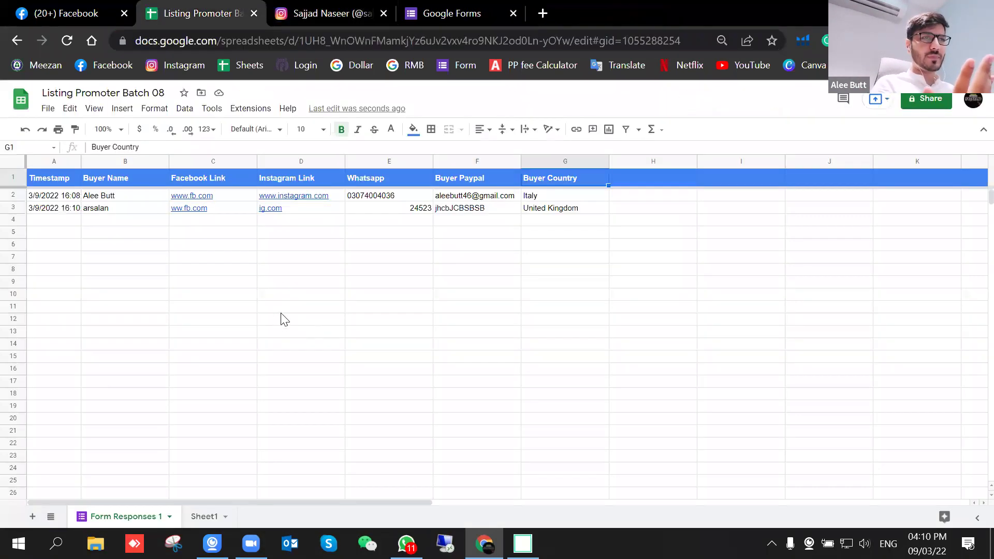
{"action": "scroll", "coordinate": [466, 253], "scroll_direction": "up", "scroll_amount": 3}
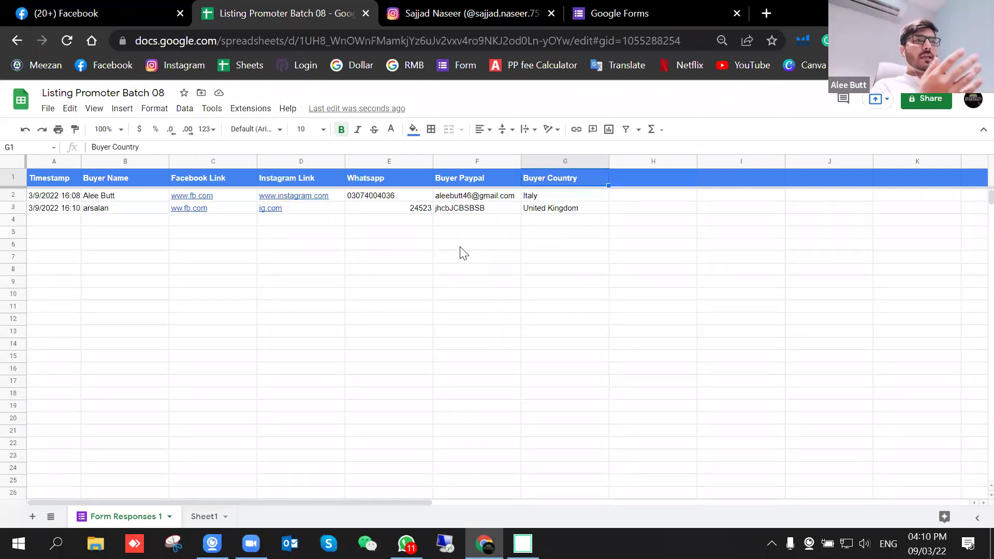
Step: Reopen the Listing Promoter Batch 08 form from the Google Forms home page
{"action": "left_click", "coordinate": [638, 13]}
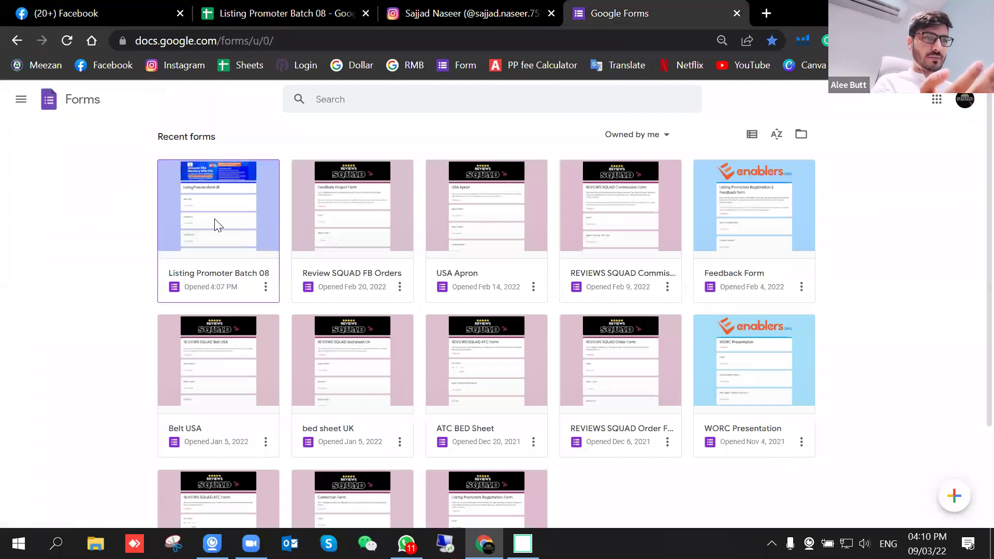
{"action": "left_click", "coordinate": [215, 219]}
{"action": "mouse_move", "coordinate": [212, 543]}
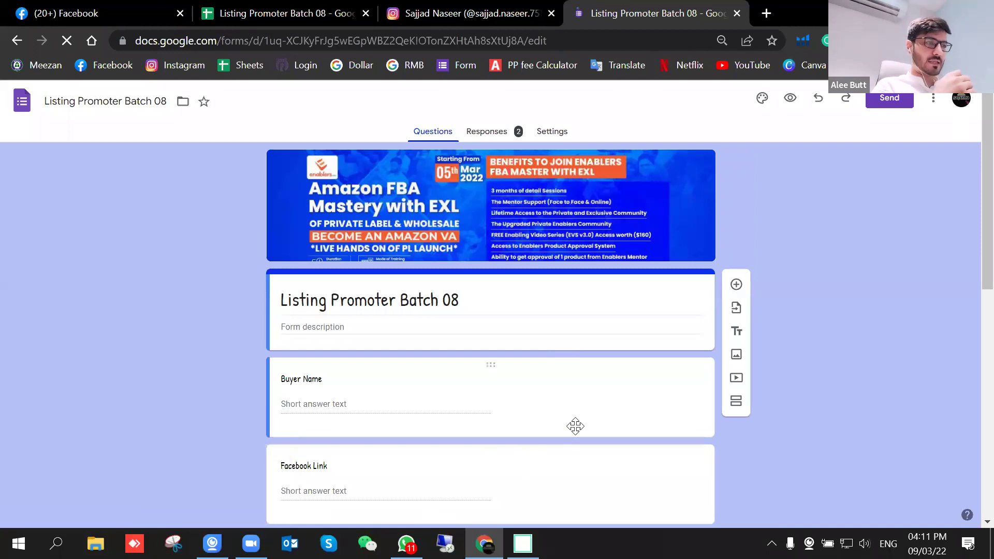
{"action": "scroll", "coordinate": [573, 427], "scroll_direction": "down", "scroll_amount": 5}
{"action": "scroll", "coordinate": [408, 418], "scroll_direction": "down", "scroll_amount": 5}
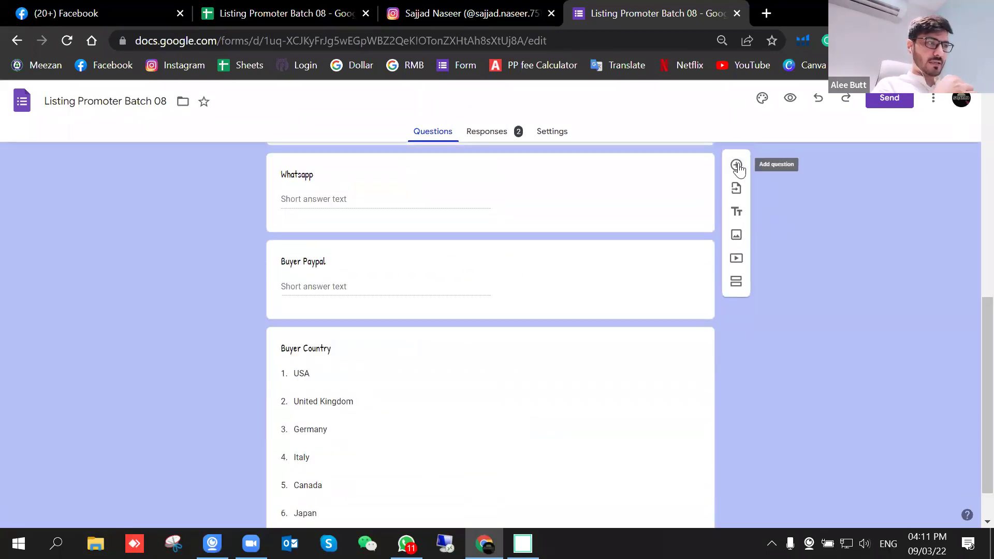
{"action": "scroll", "coordinate": [317, 279], "scroll_direction": "up", "scroll_amount": 3}
{"action": "scroll", "coordinate": [425, 299], "scroll_direction": "up", "scroll_amount": 2}
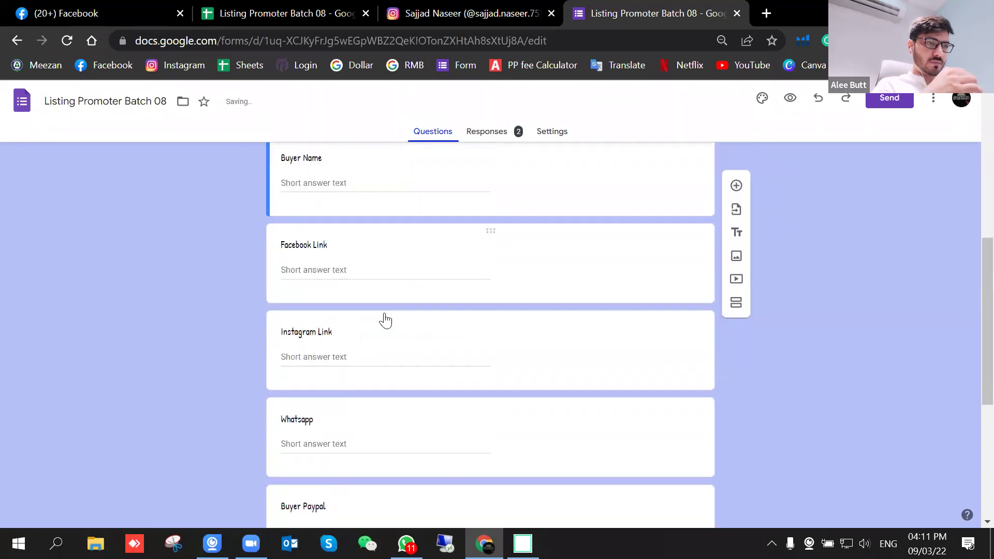
Step: Title the new question 'Order SS' and make it a File upload question saving to Drive
{"action": "scroll", "coordinate": [355, 353], "scroll_direction": "up", "scroll_amount": 4}
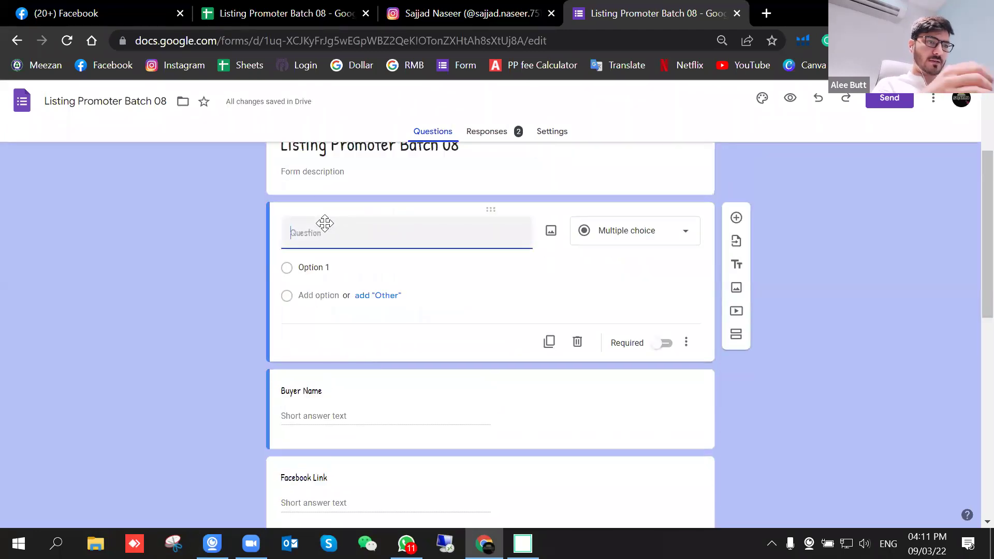
{"action": "key", "text": "BackSpace"}
{"action": "key", "text": "BackSpace"}
{"action": "key", "text": "BackSpace"}
{"action": "key", "text": "BackSpace"}
{"action": "key", "text": "BackSpace"}
{"action": "type", "text": "o"}
{"action": "key", "text": "BackSpace"}
{"action": "type", "text": "o"}
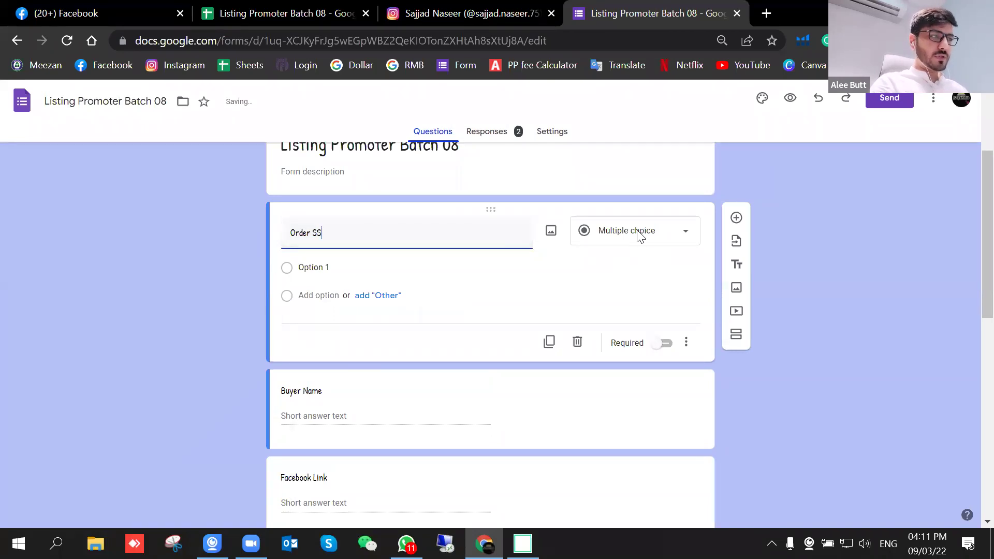
{"action": "left_click", "coordinate": [639, 233]}
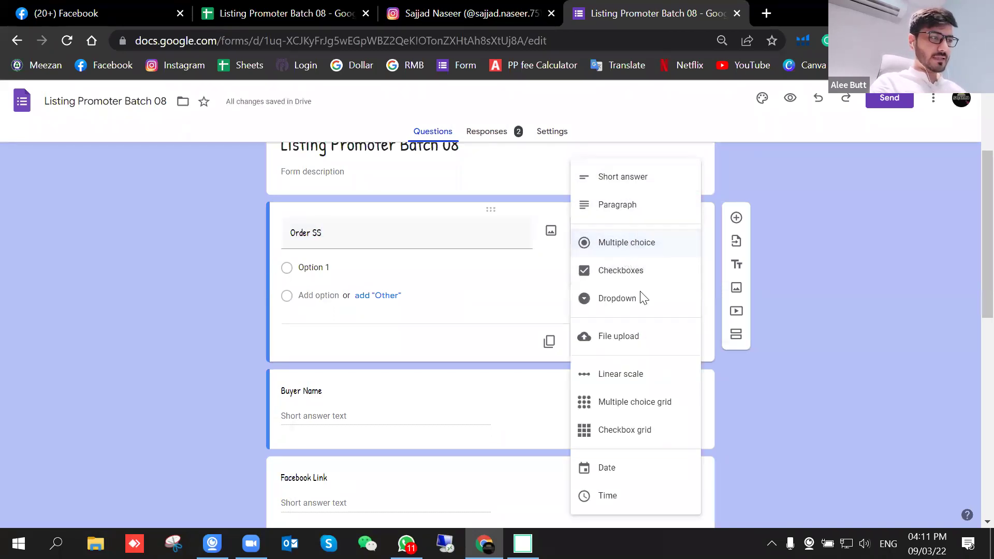
{"action": "left_click", "coordinate": [631, 340]}
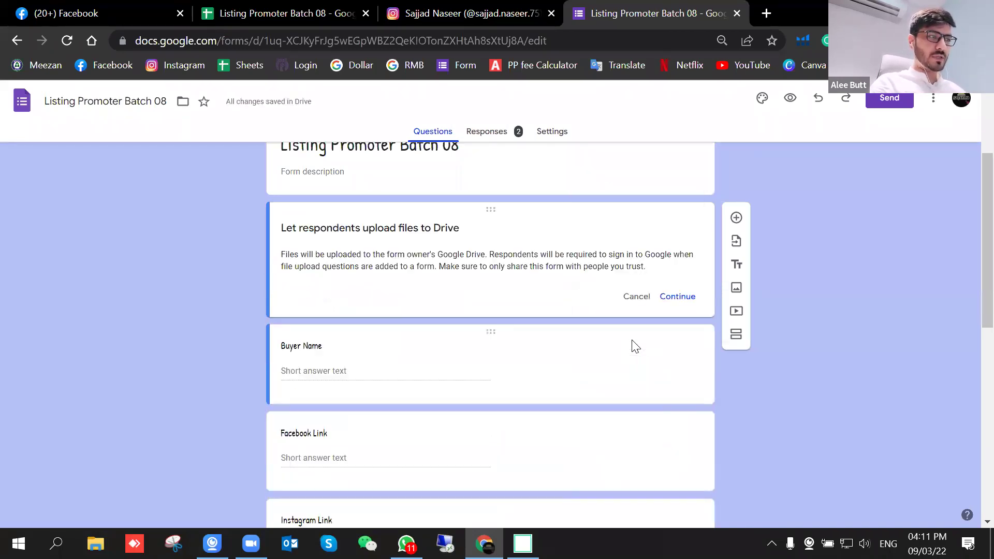
{"action": "left_click", "coordinate": [678, 297]}
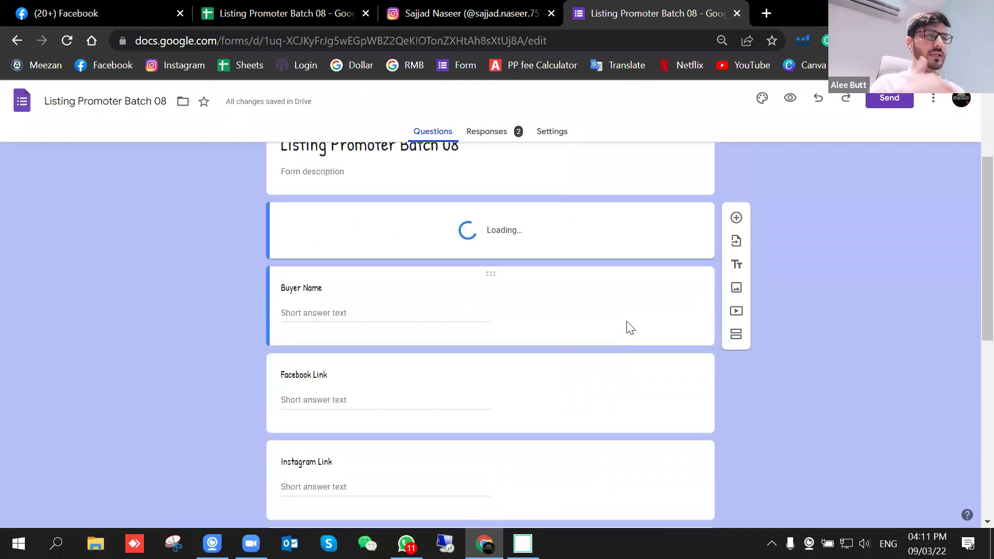
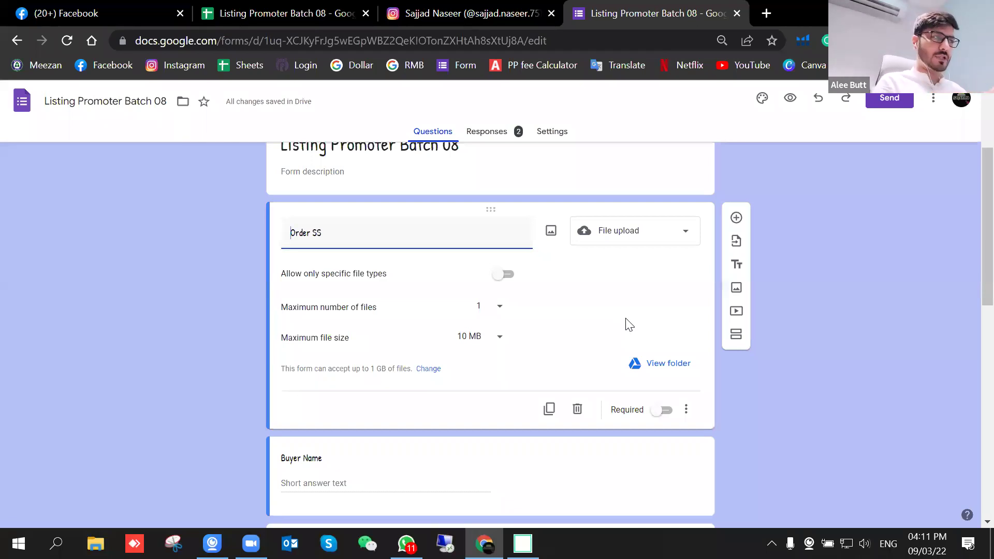
Step: Preview the Listing Promoter Batch 08 form live in a new tab
{"action": "left_click", "coordinate": [789, 99]}
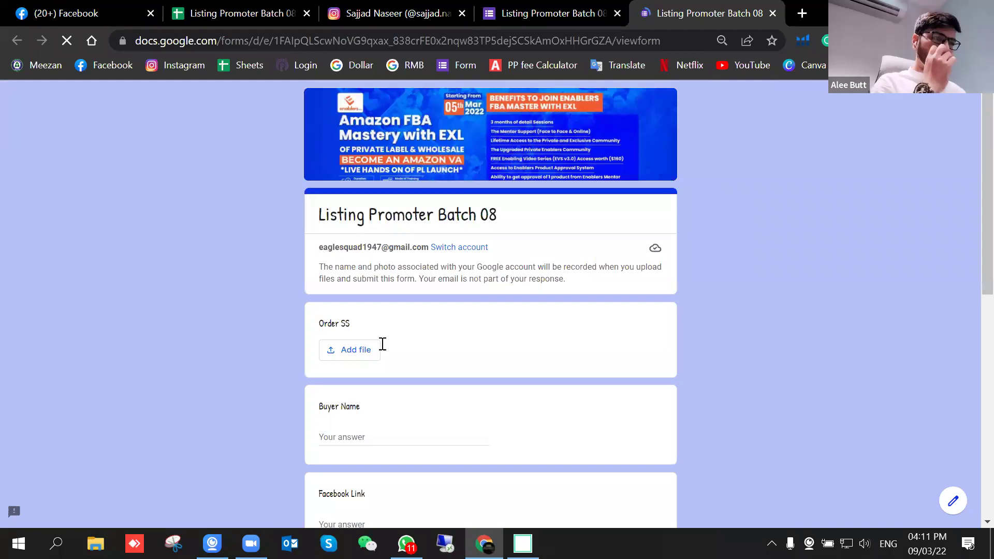
Step: Upload the Desktop image as the Order SS answer, then return to the form editor
{"action": "scroll", "coordinate": [333, 247], "scroll_direction": "down", "scroll_amount": 2}
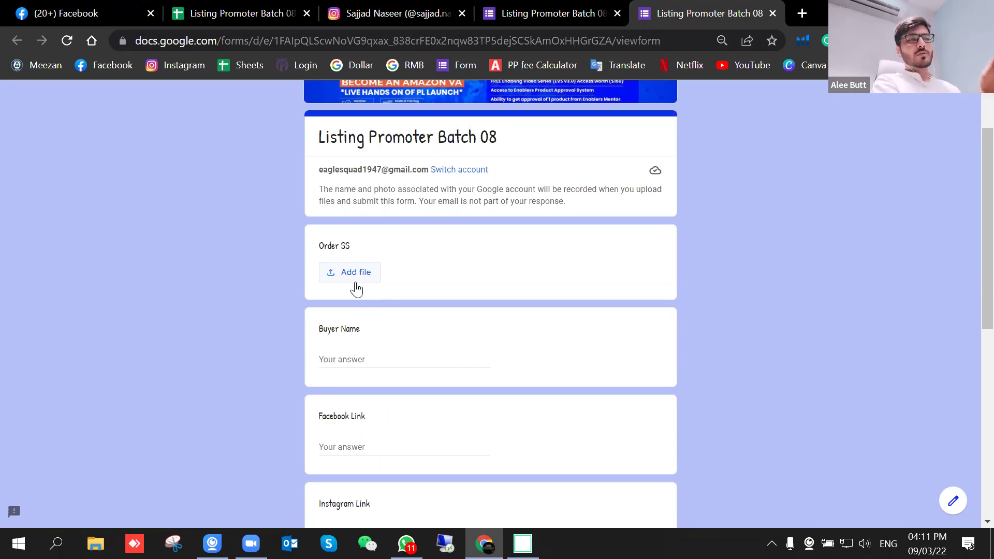
{"action": "left_click", "coordinate": [363, 274]}
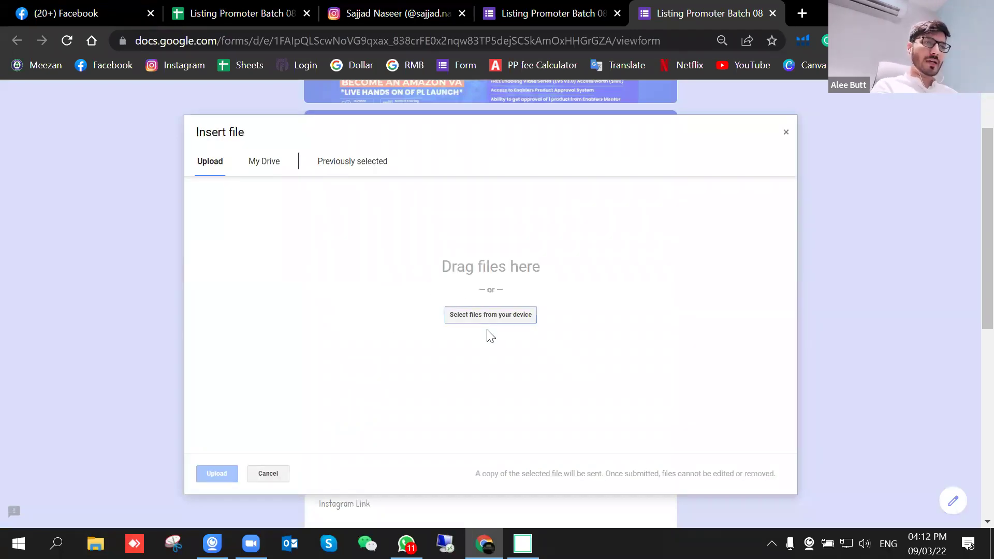
{"action": "left_click", "coordinate": [498, 317]}
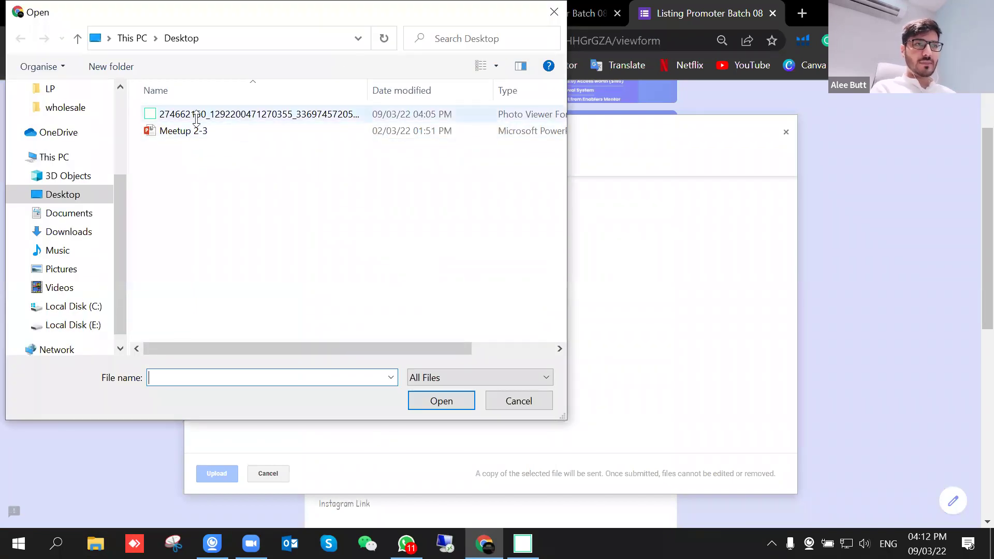
{"action": "left_click", "coordinate": [197, 115]}
{"action": "left_click", "coordinate": [441, 401]}
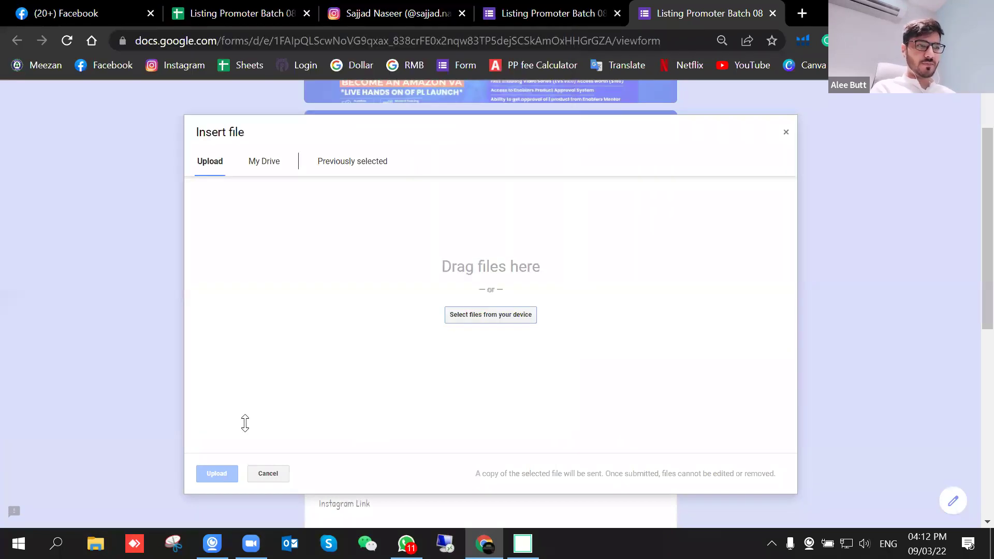
{"action": "left_click", "coordinate": [223, 474]}
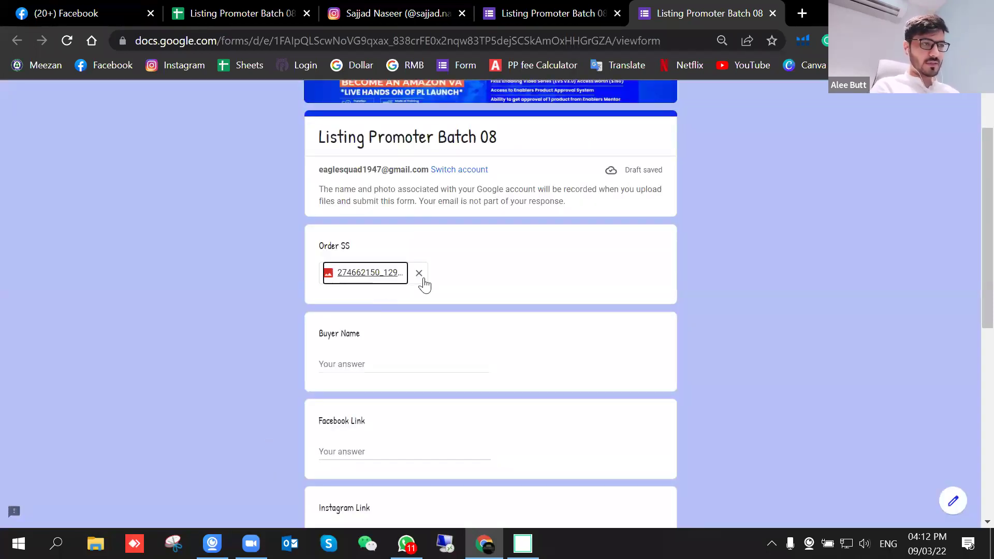
{"action": "left_click", "coordinate": [544, 8]}
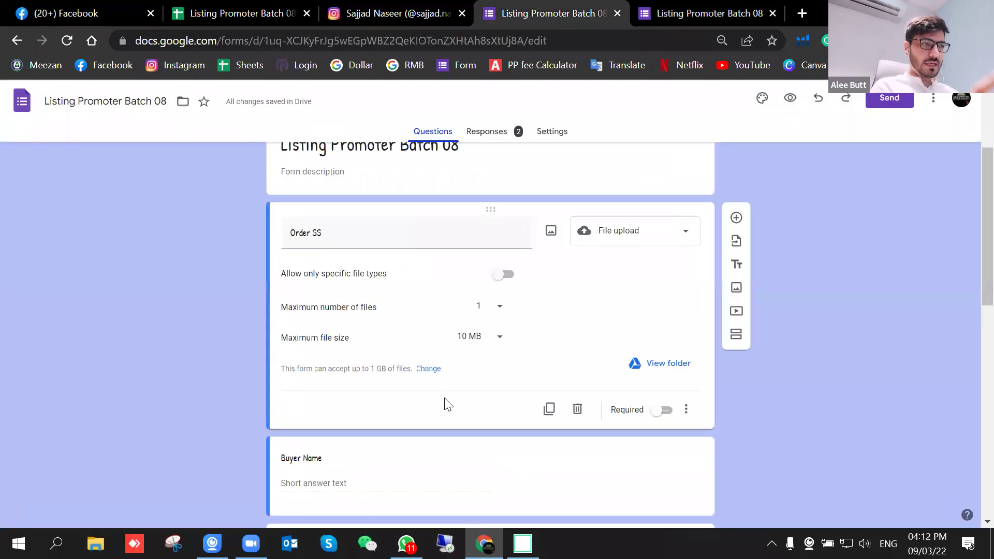
Step: Leave the Order SS maximum file size at 10 MB and go back to the live form
{"action": "left_click", "coordinate": [498, 340]}
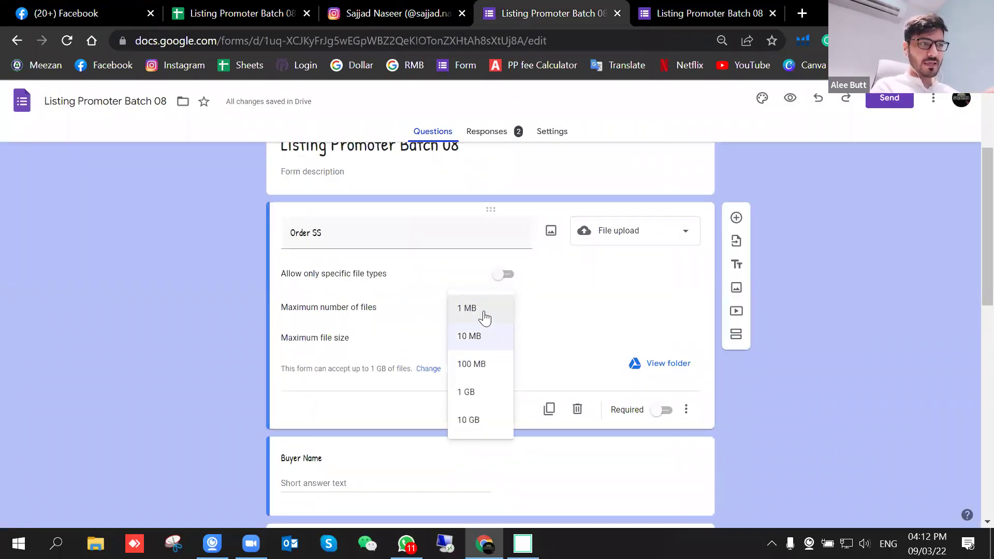
{"action": "left_click", "coordinate": [570, 347]}
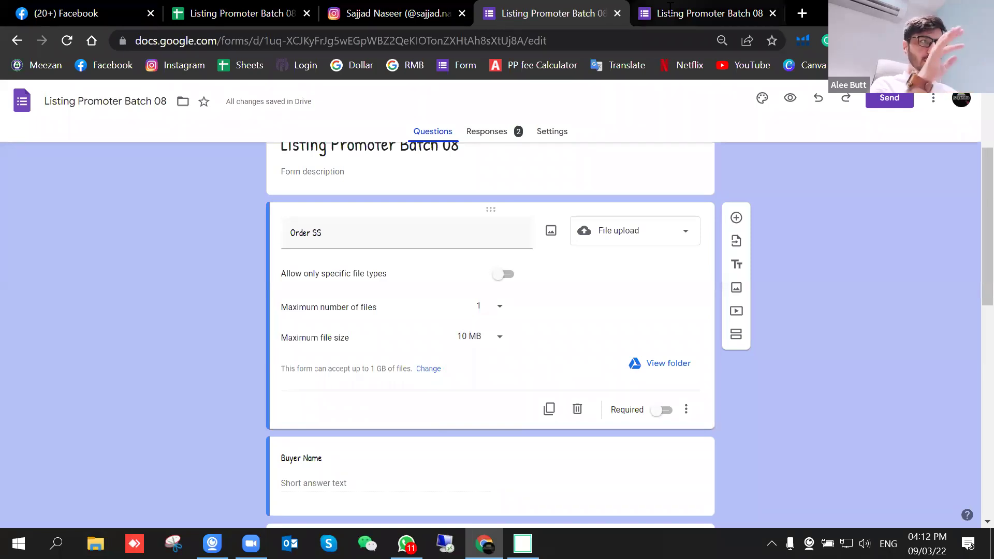
{"action": "left_click", "coordinate": [699, 13]}
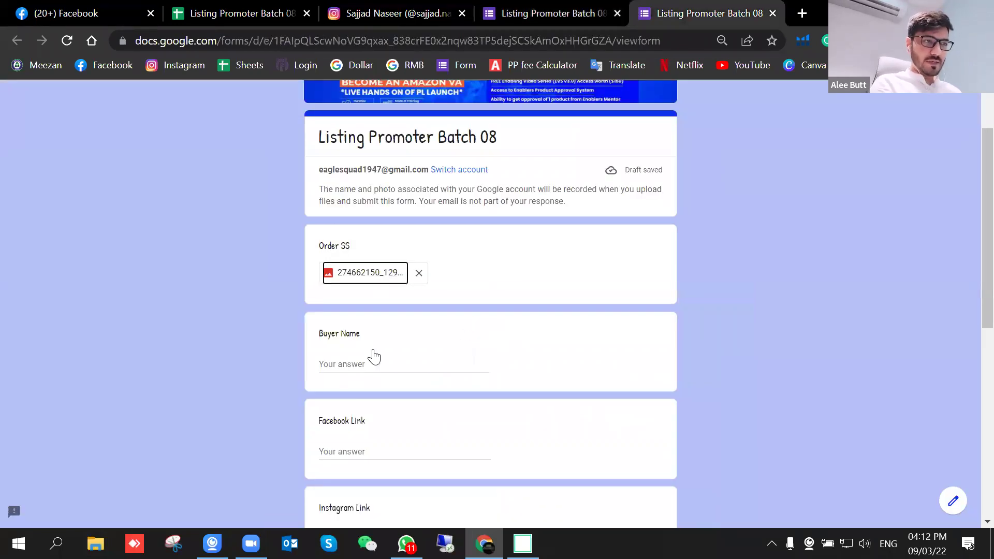
Step: Enter test answers sdfw, fkSNJS, JKC, i2ry8723 and jnKJSNS for Buyer Name through Buyer Paypal
{"action": "left_click", "coordinate": [366, 368]}
{"action": "type", "text": "sdfw"}
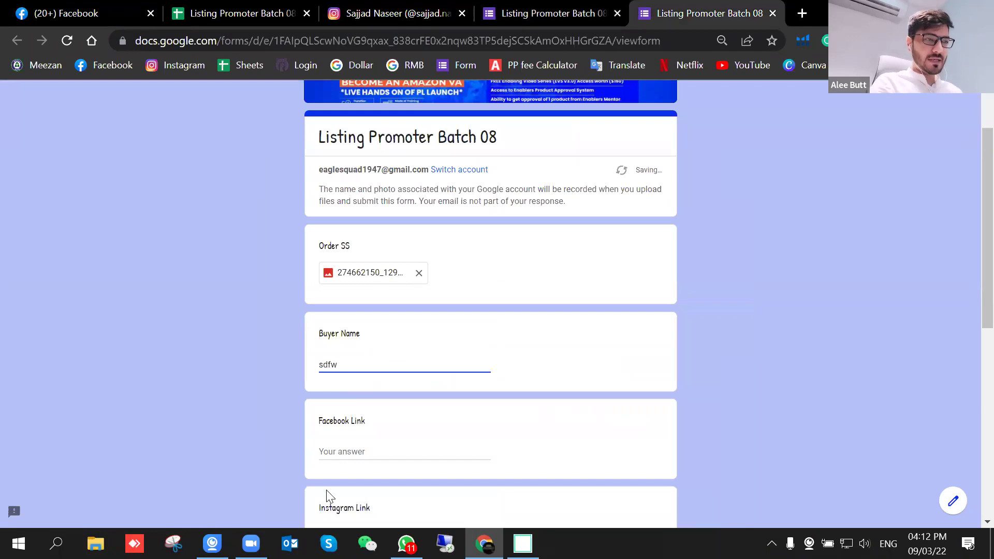
{"action": "left_click", "coordinate": [352, 448]}
{"action": "type", "text": "fkSNJS"}
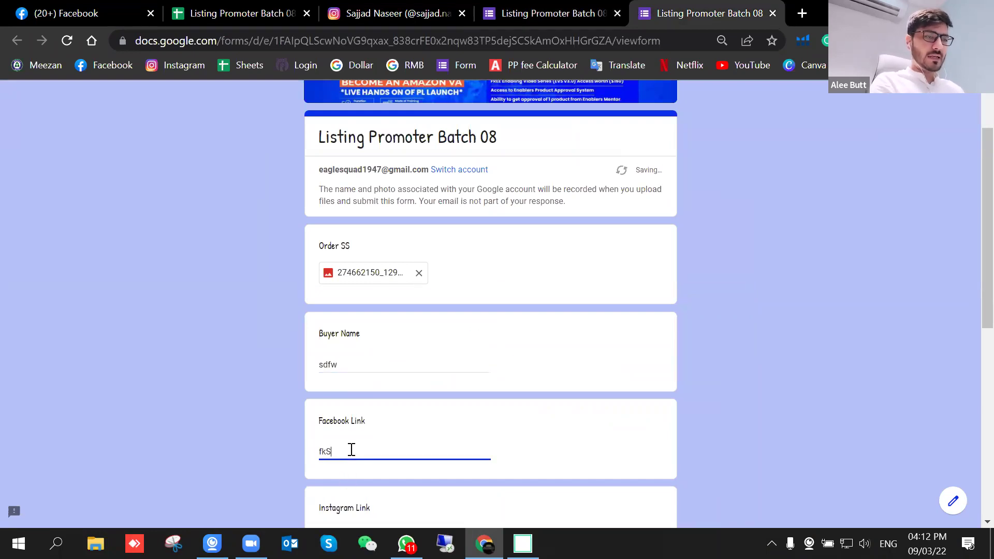
{"action": "scroll", "coordinate": [364, 459], "scroll_direction": "down", "scroll_amount": 1}
{"action": "left_click", "coordinate": [349, 460]}
{"action": "type", "text": "JKCs"}
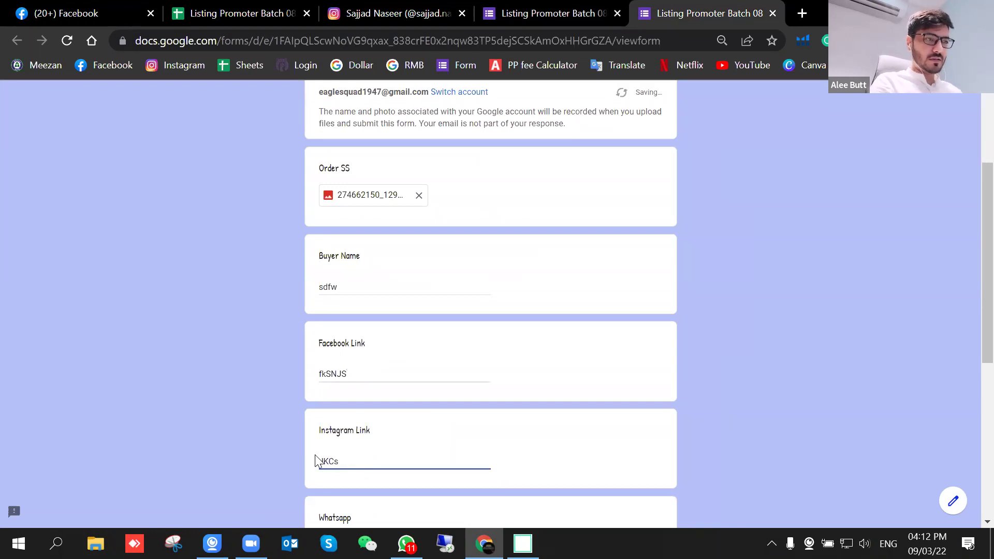
{"action": "scroll", "coordinate": [363, 363], "scroll_direction": "down", "scroll_amount": 4}
{"action": "left_click", "coordinate": [362, 316]}
{"action": "type", "text": "i2ry8723yrj"}
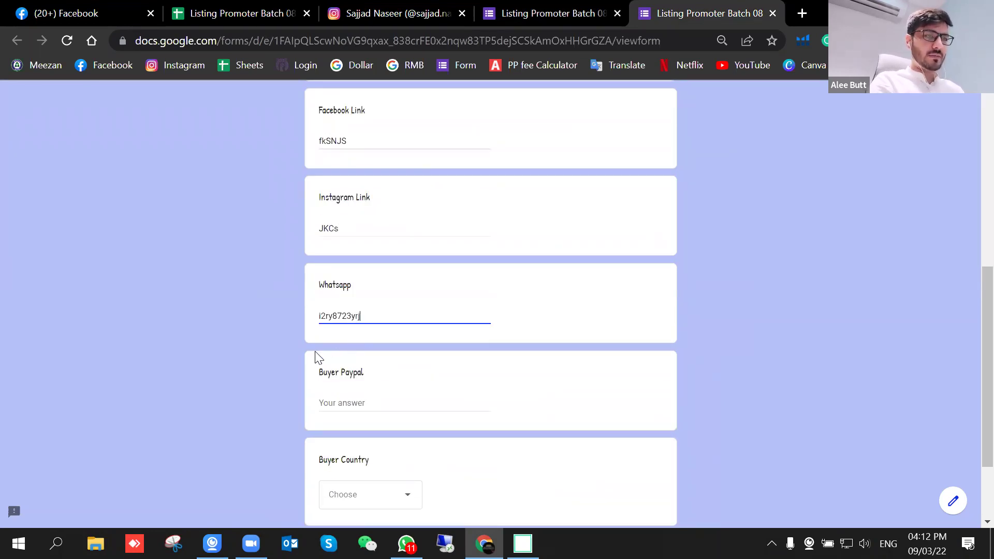
{"action": "left_click", "coordinate": [338, 403]}
{"action": "type", "text": "jnKJSNS"}
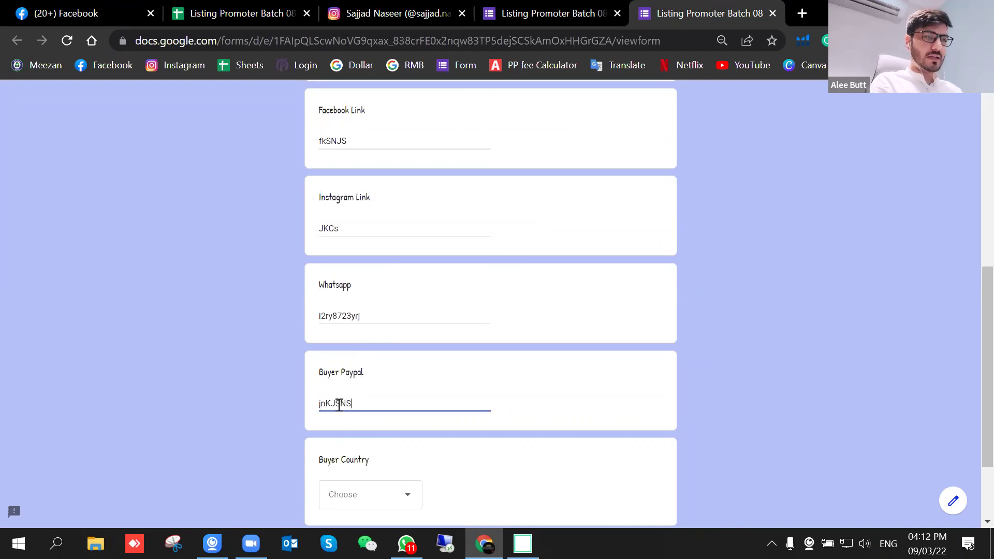
Step: Choose Canada as Buyer Country, submit the response and switch to the responses sheet
{"action": "left_click", "coordinate": [390, 498]}
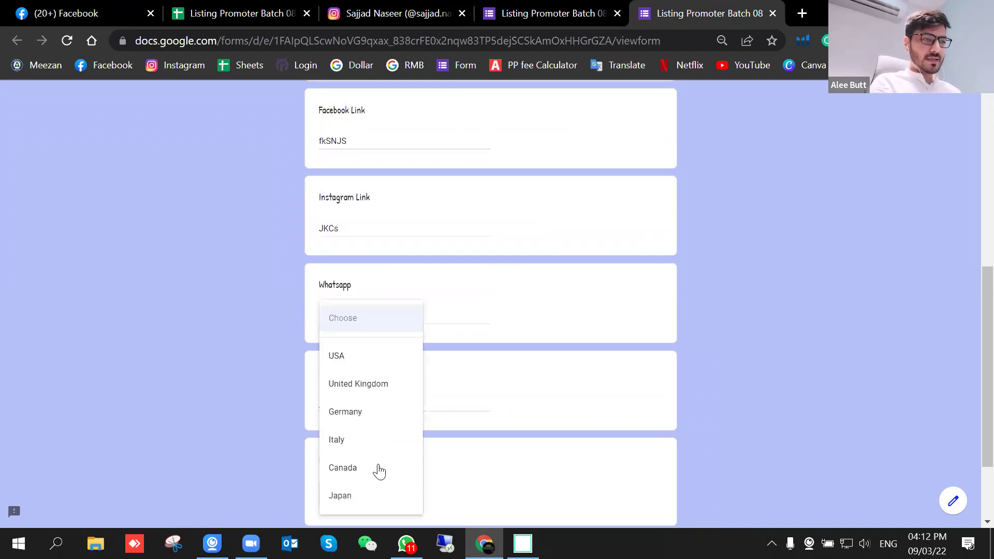
{"action": "left_click", "coordinate": [373, 476]}
{"action": "scroll", "coordinate": [388, 443], "scroll_direction": "down", "scroll_amount": 2}
{"action": "left_click", "coordinate": [333, 439]}
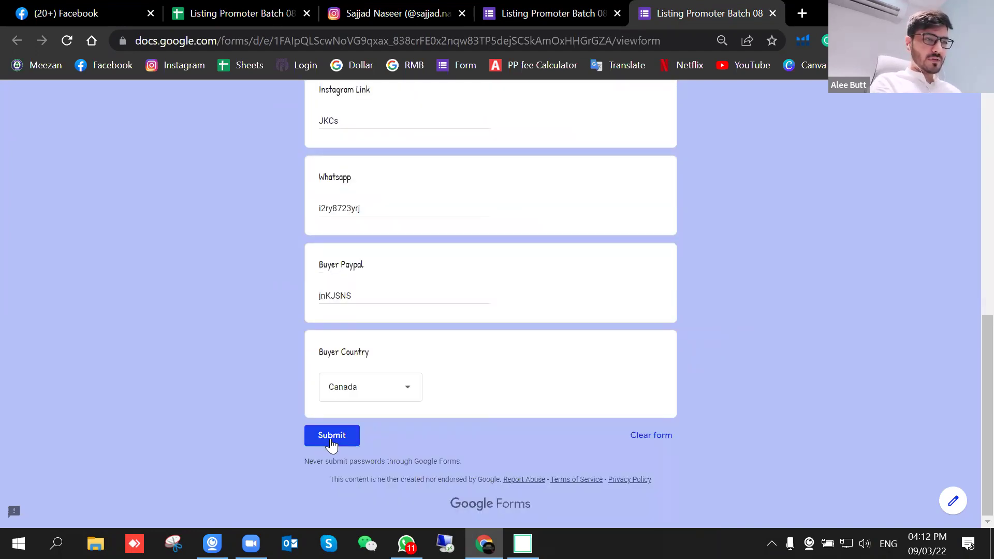
{"action": "left_click", "coordinate": [289, 8]}
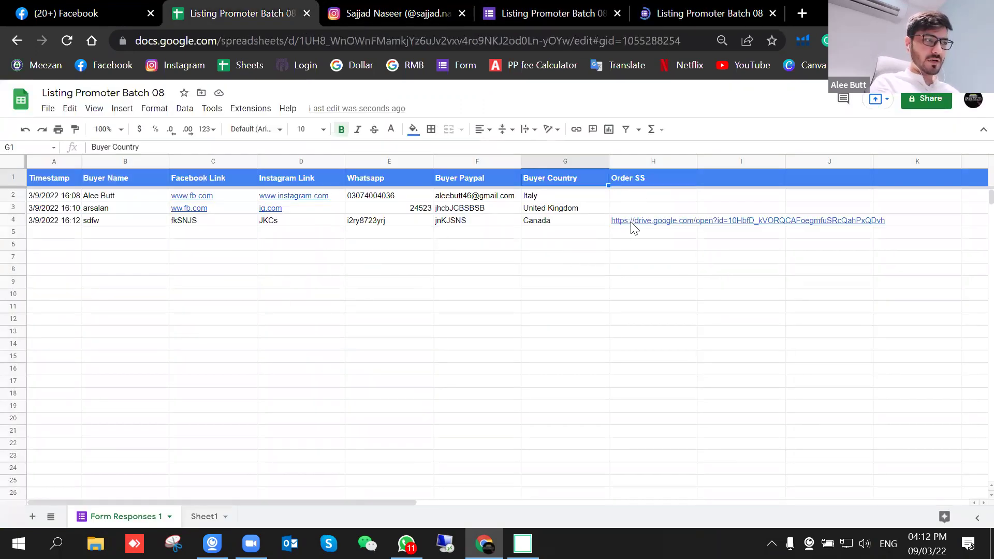
Step: Open the Order SS Drive link in cell H4 to view the uploaded image
{"action": "left_click", "coordinate": [614, 298]}
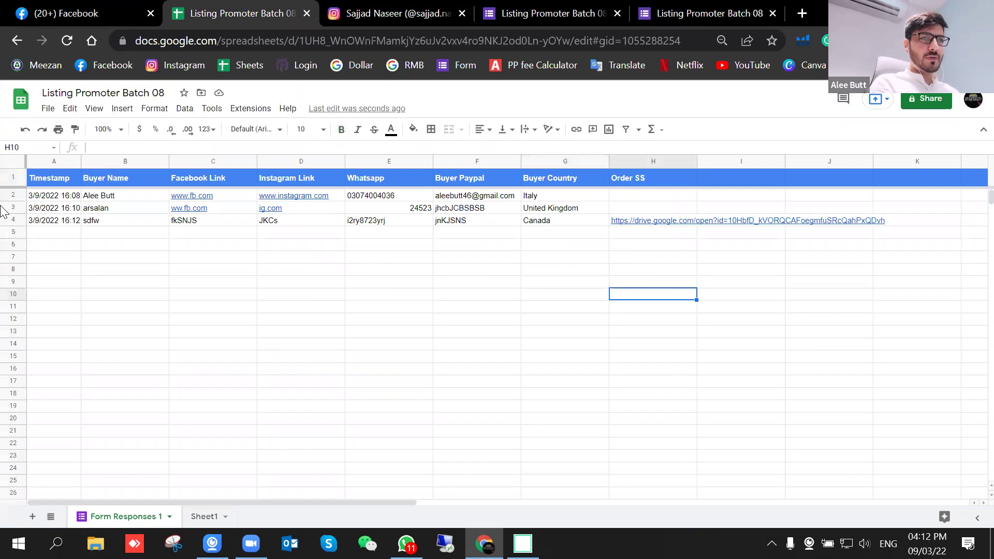
{"action": "left_click", "coordinate": [651, 224]}
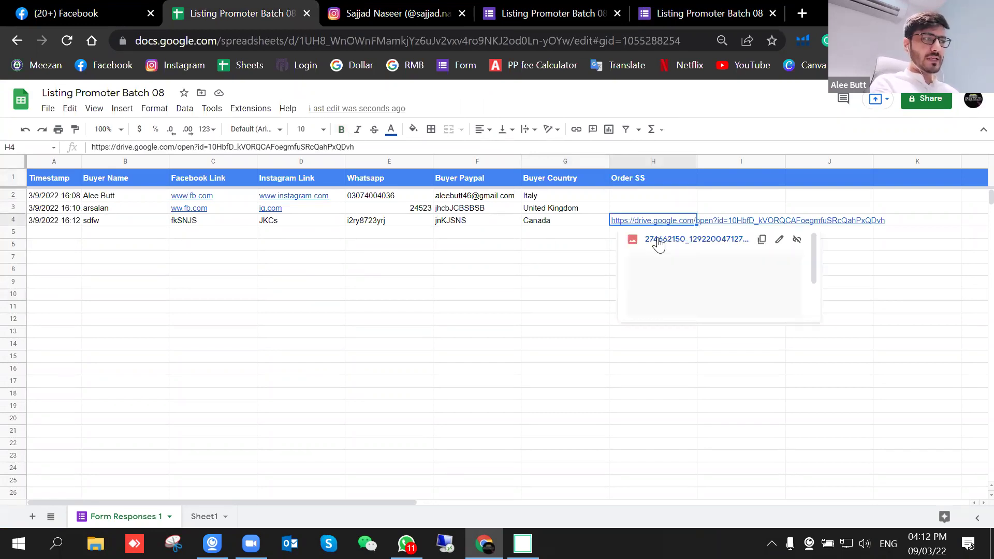
{"action": "left_click", "coordinate": [658, 242]}
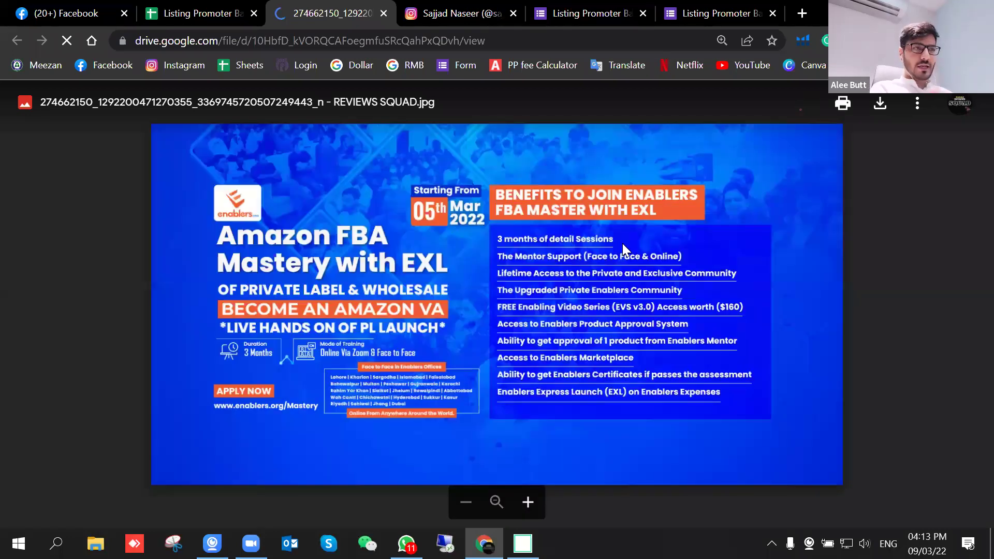
Step: Close the Drive image tab and dismiss the H4 link preview
{"action": "left_click", "coordinate": [385, 13]}
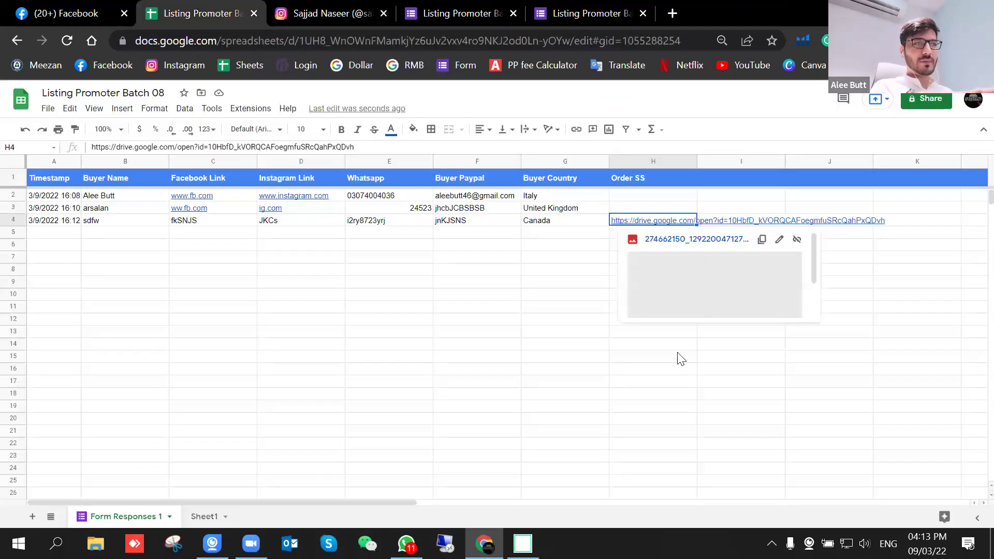
{"action": "left_click", "coordinate": [677, 355]}
{"action": "left_click", "coordinate": [654, 221]}
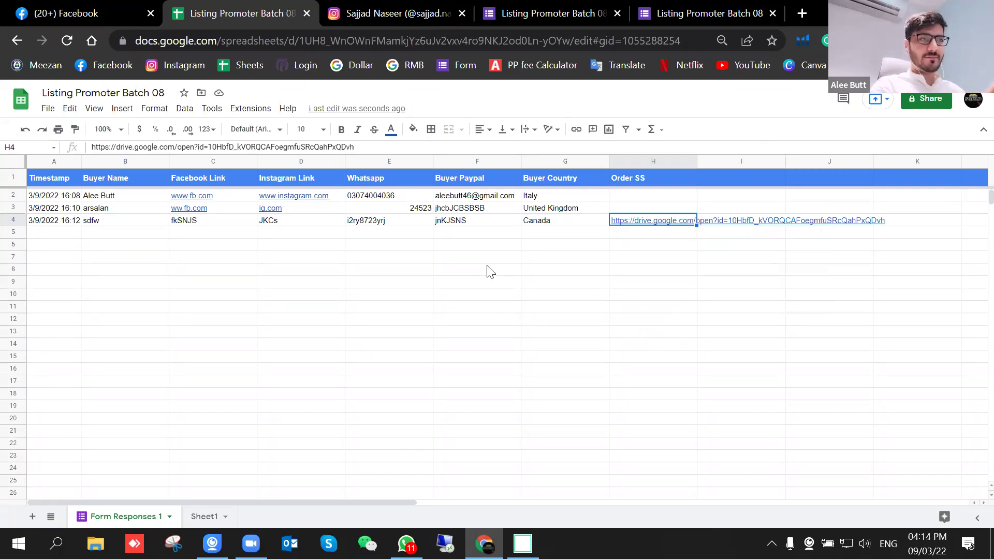
{"action": "left_click", "coordinate": [484, 286]}
{"action": "mouse_move", "coordinate": [659, 222]}
{"action": "left_click", "coordinate": [517, 317]}
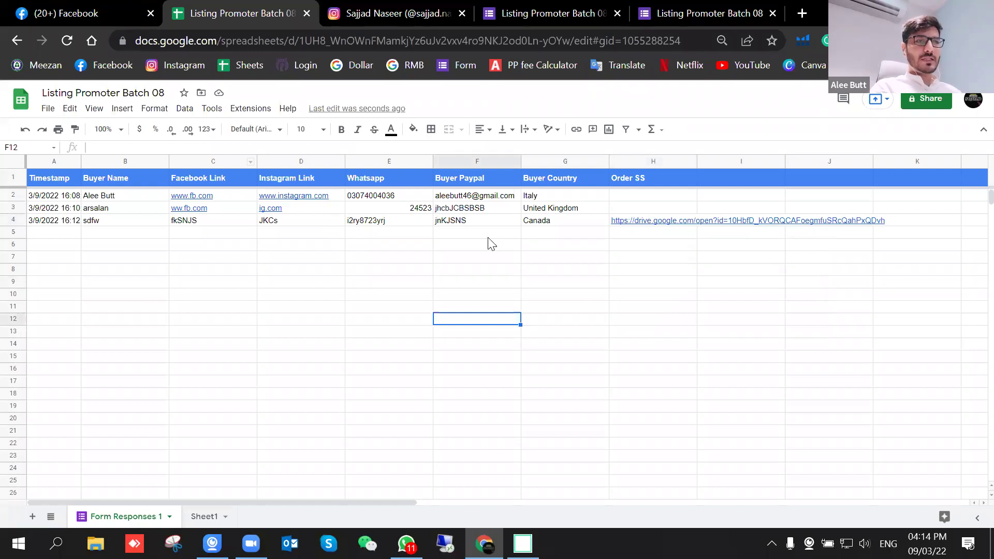
Step: Clear cells E4:H4 of the new response, clearing them again after an undo
{"action": "left_click_drag", "start_coordinate": [413, 224], "coordinate": [656, 229]}
{"action": "mouse_move", "coordinate": [657, 227]}
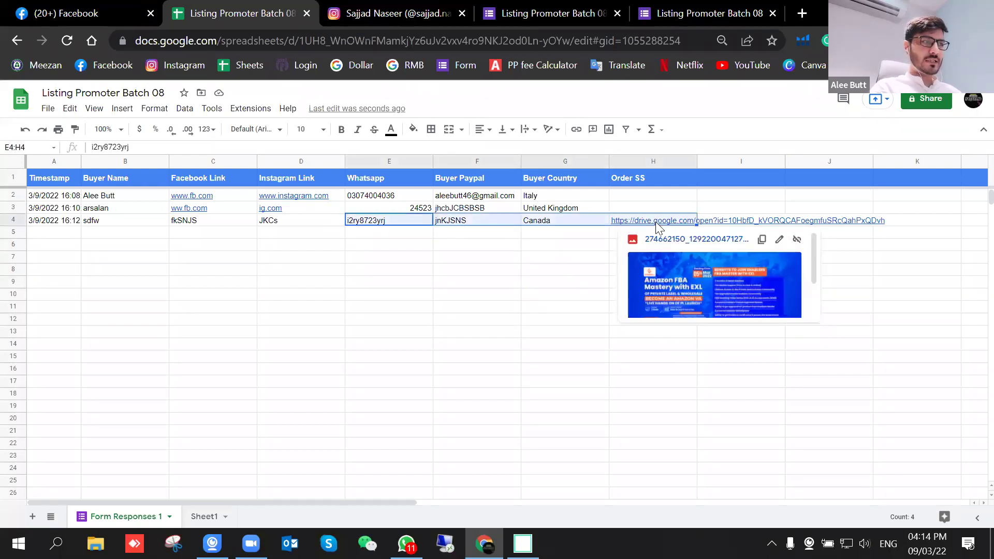
{"action": "key", "text": "Delete"}
{"action": "left_click", "coordinate": [550, 303]}
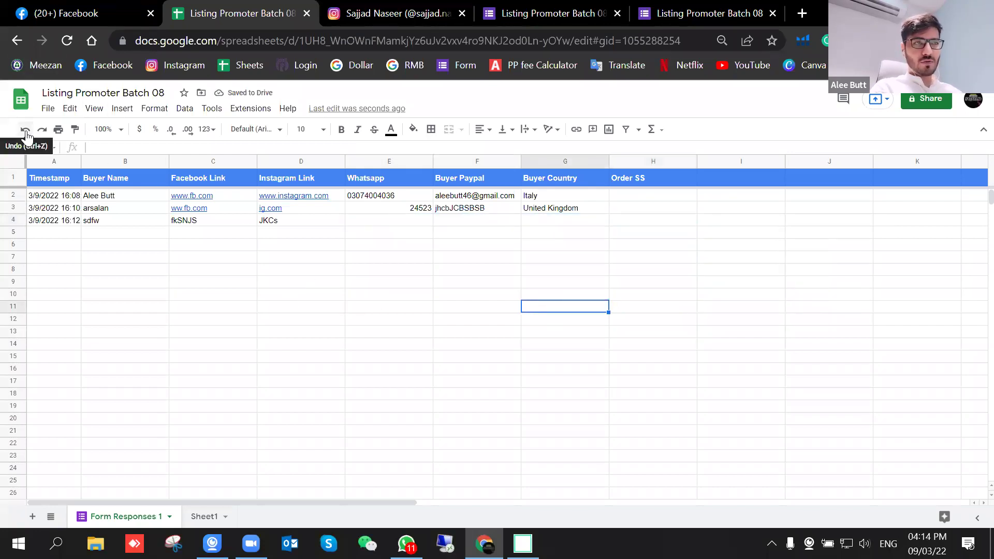
{"action": "left_click", "coordinate": [25, 131]}
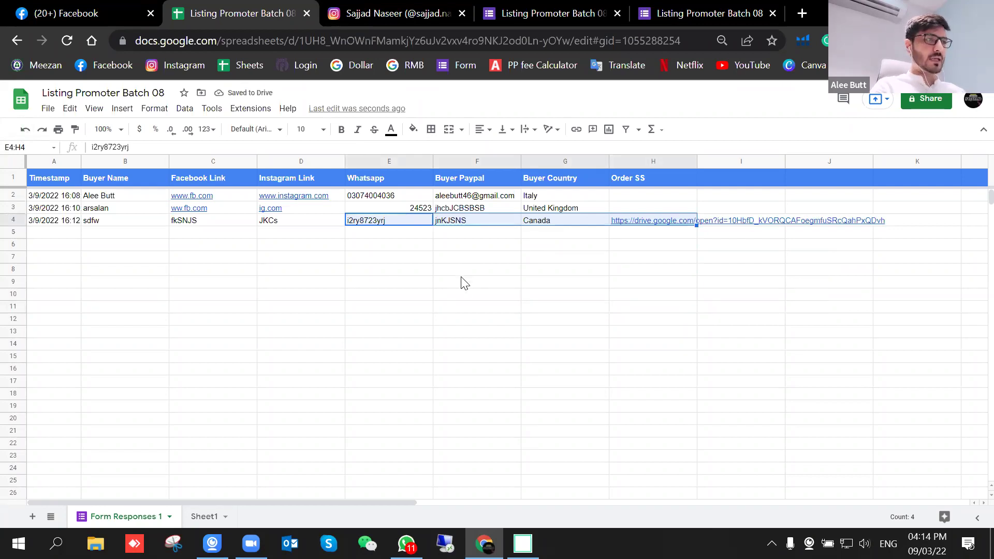
{"action": "key", "text": "Delete"}
{"action": "left_click", "coordinate": [485, 348]}
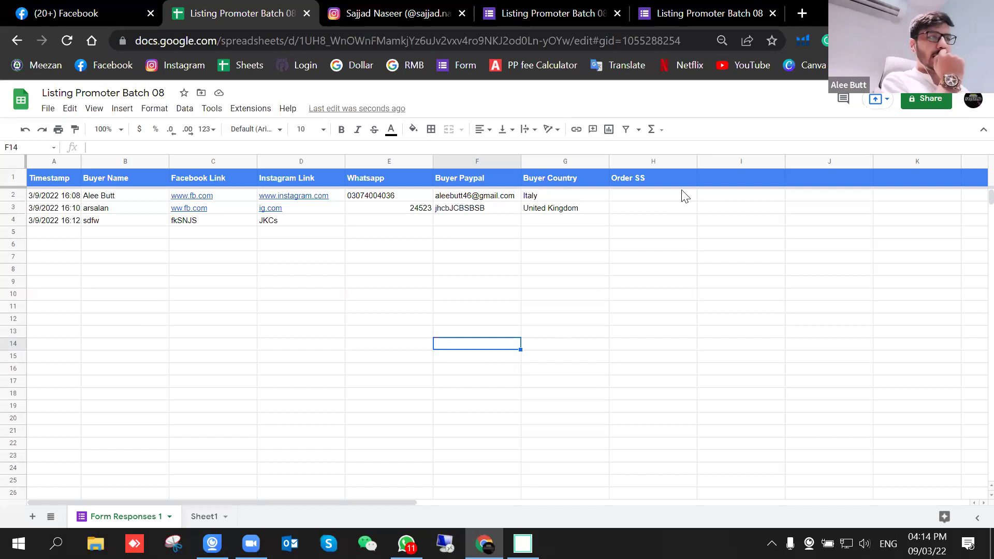
{"action": "right_click", "coordinate": [630, 226]}
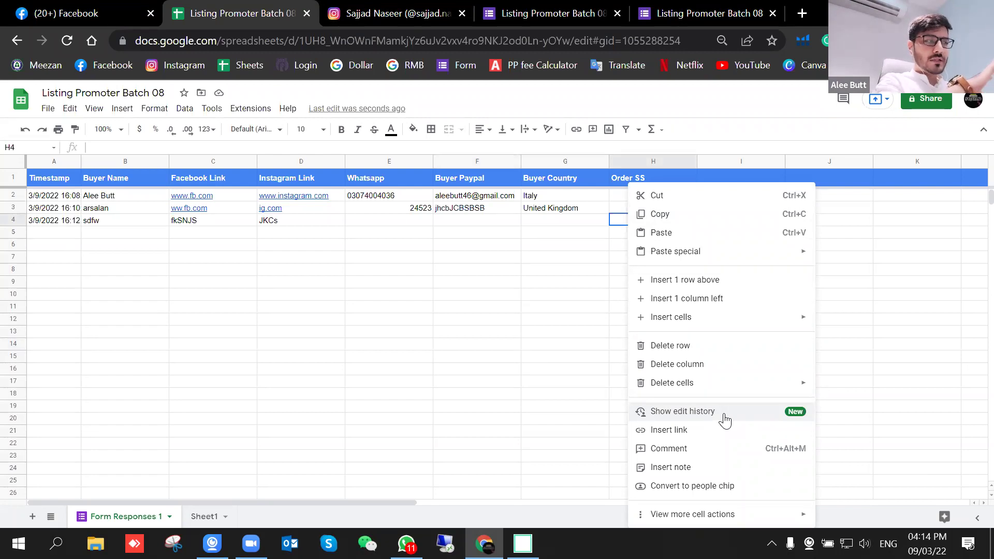
{"action": "left_click", "coordinate": [725, 414]}
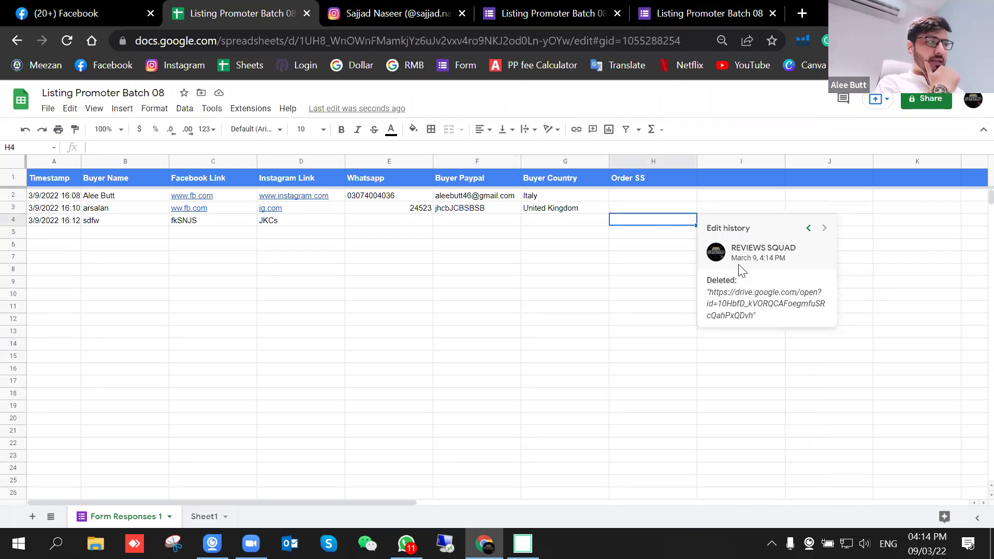
{"action": "left_click", "coordinate": [811, 229]}
{"action": "left_click", "coordinate": [665, 334]}
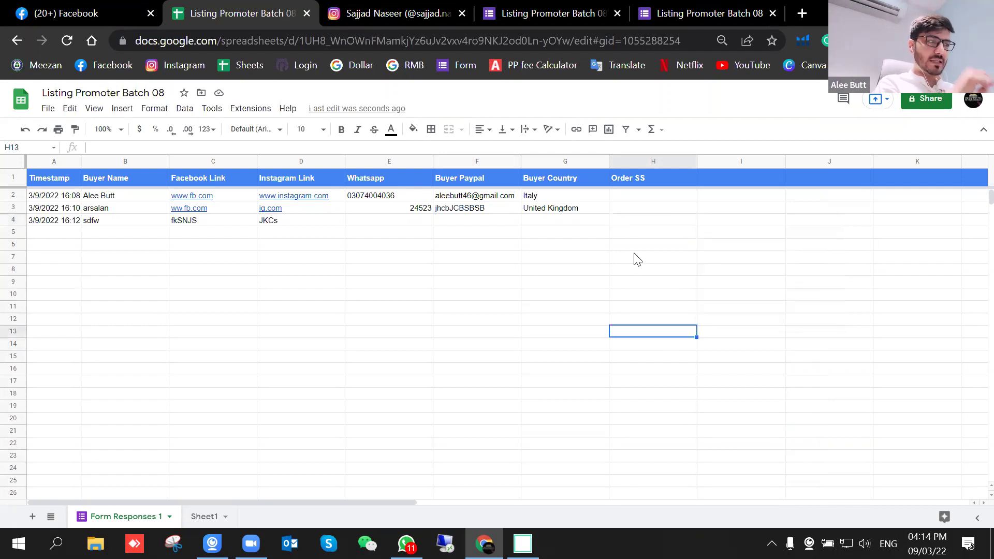
Step: Enter and then clear the test words ALEE, BUTT and ENABLERS in cell H4
{"action": "left_click", "coordinate": [631, 221]}
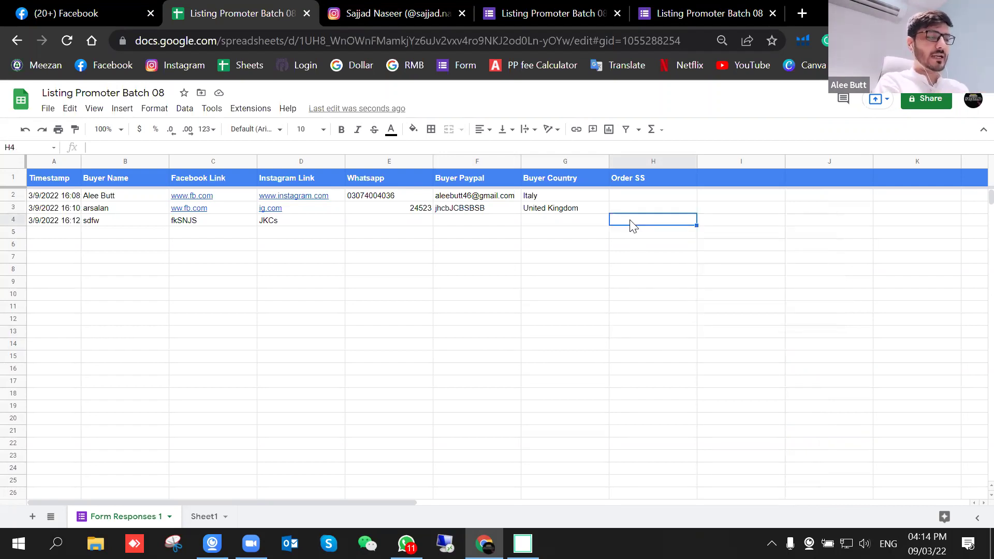
{"action": "type", "text": "ALEE"}
{"action": "key", "text": "Return"}
{"action": "left_click", "coordinate": [626, 222]}
{"action": "key", "text": "Delete"}
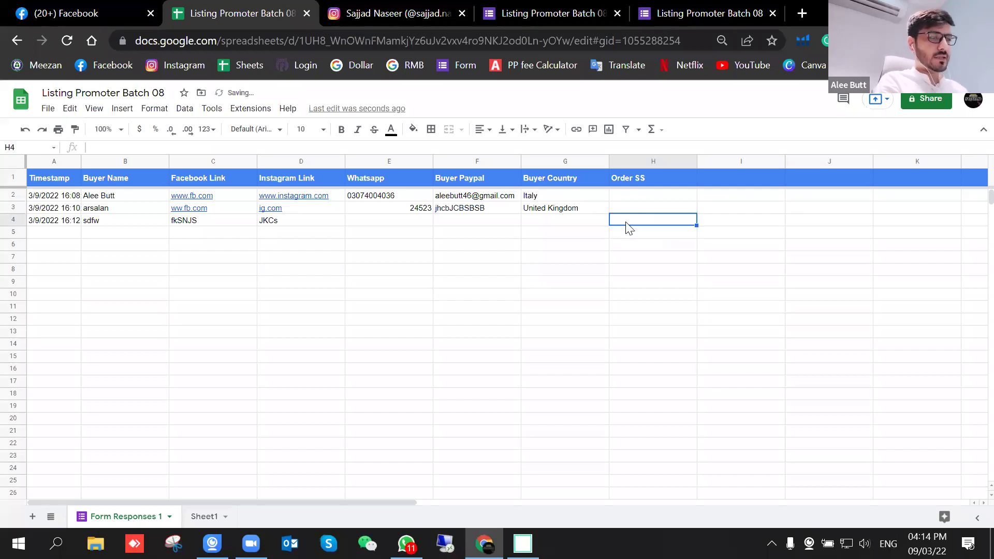
{"action": "type", "text": "BUTT"}
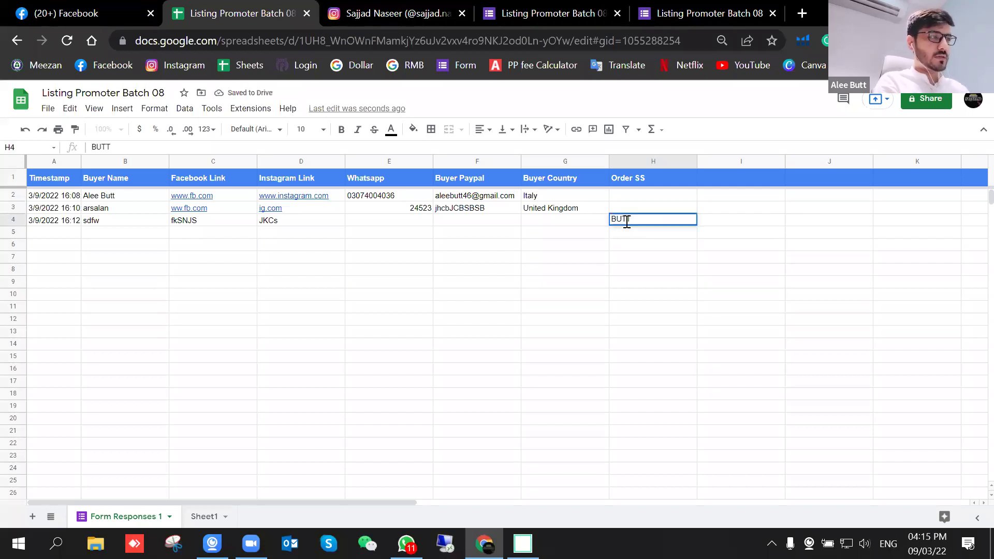
{"action": "left_click", "coordinate": [648, 244]}
{"action": "left_click", "coordinate": [646, 226]}
{"action": "key", "text": "Delete"}
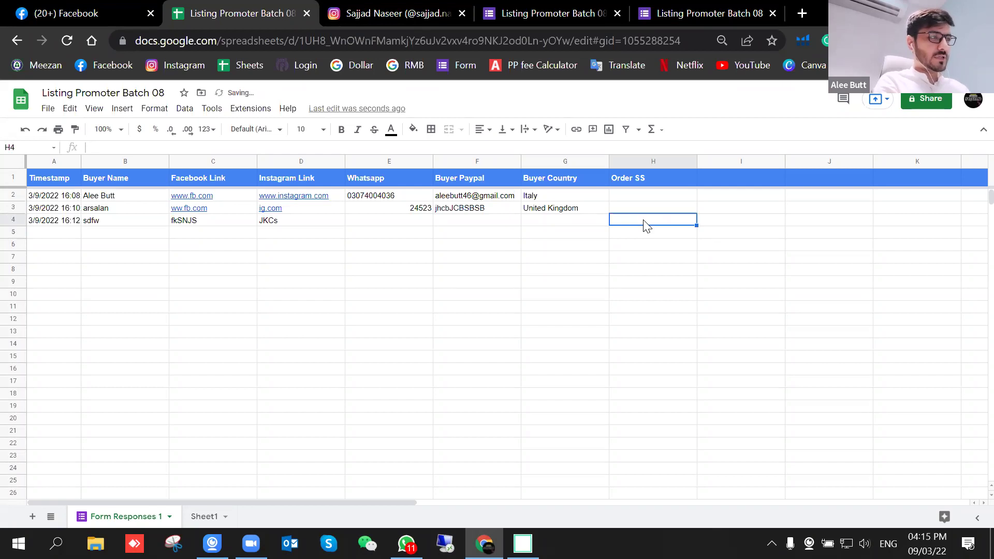
{"action": "type", "text": "ENABLERS"}
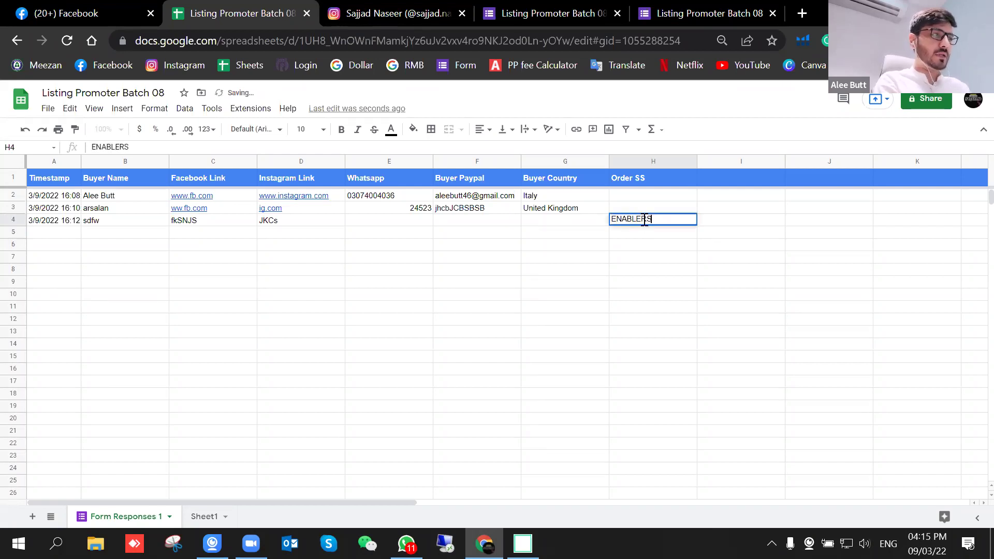
{"action": "key", "text": "Return"}
{"action": "left_click", "coordinate": [657, 223]}
{"action": "key", "text": "Delete"}
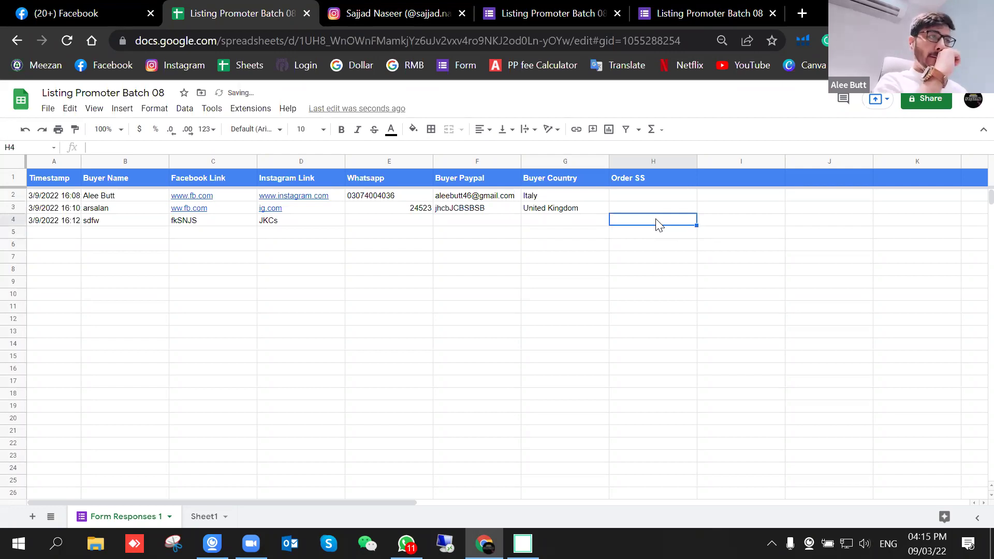
Step: Recover H4's original Drive link from its edit history and paste it back into H4
{"action": "right_click", "coordinate": [658, 224]}
{"action": "left_click", "coordinate": [761, 415]}
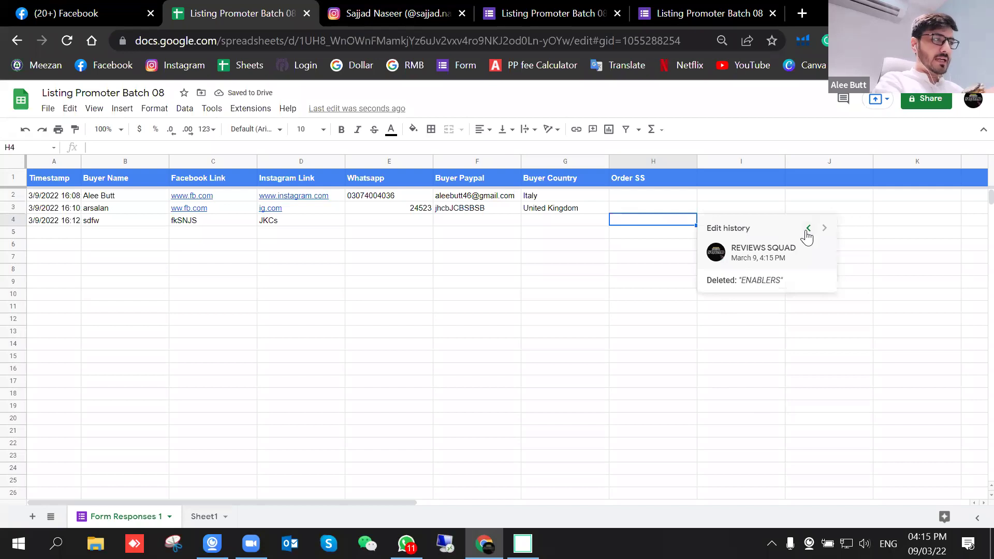
{"action": "left_click", "coordinate": [809, 228]}
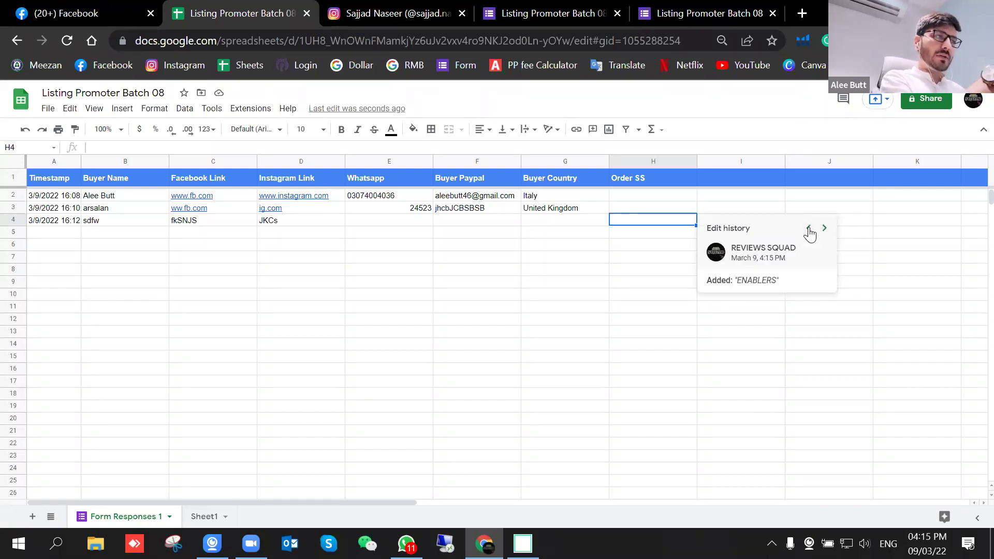
{"action": "left_click", "coordinate": [809, 228]}
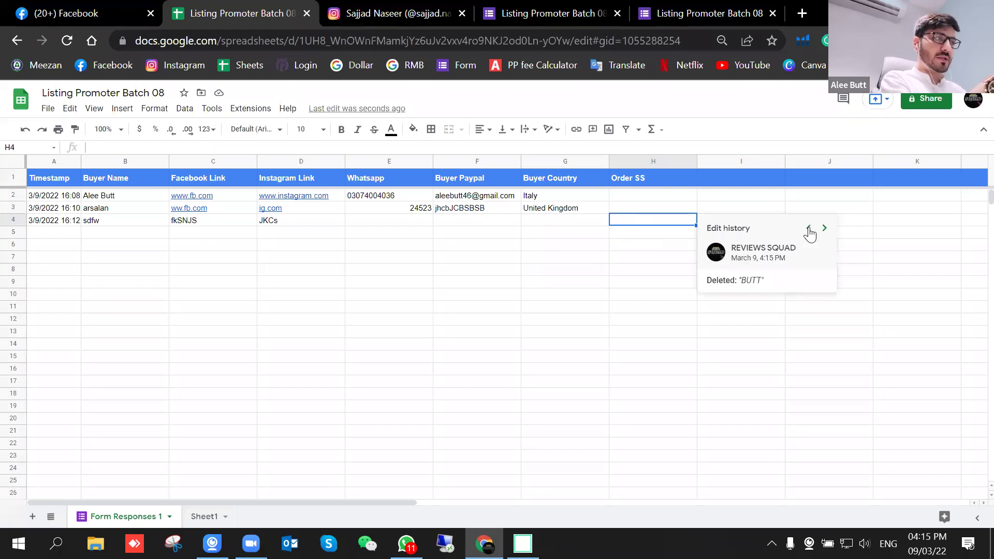
{"action": "left_click", "coordinate": [809, 229]}
{"action": "left_click", "coordinate": [809, 229]}
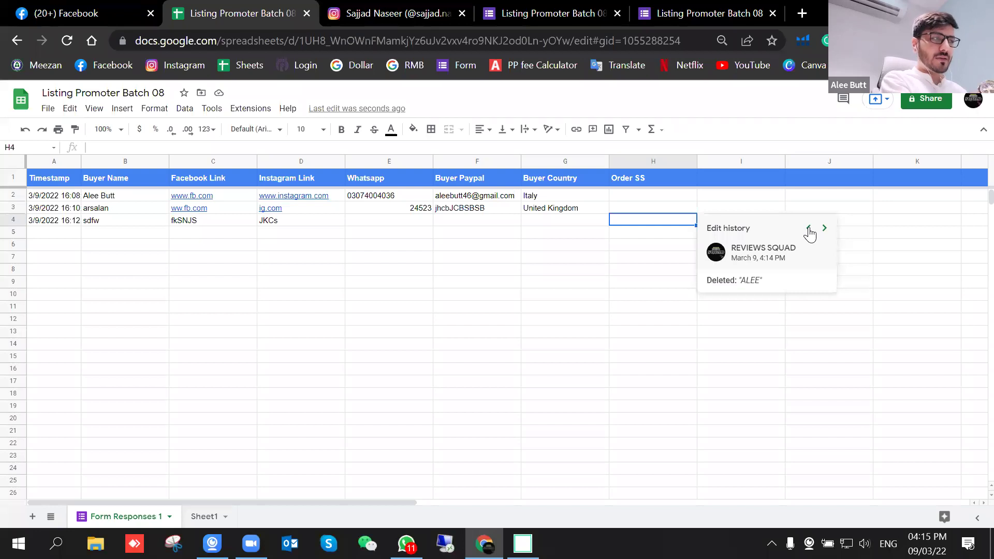
{"action": "left_click", "coordinate": [809, 228]}
{"action": "left_click", "coordinate": [808, 229]}
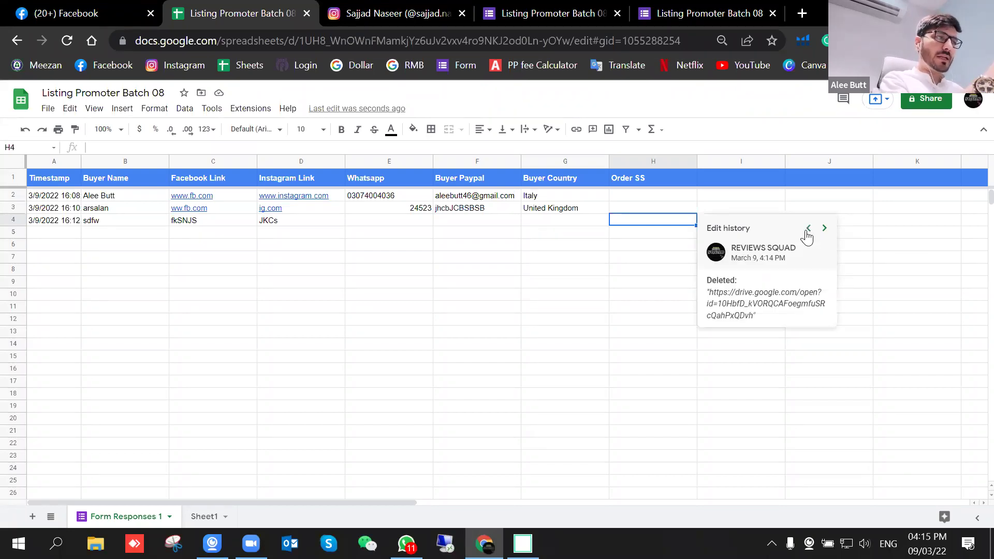
{"action": "left_click", "coordinate": [808, 229]}
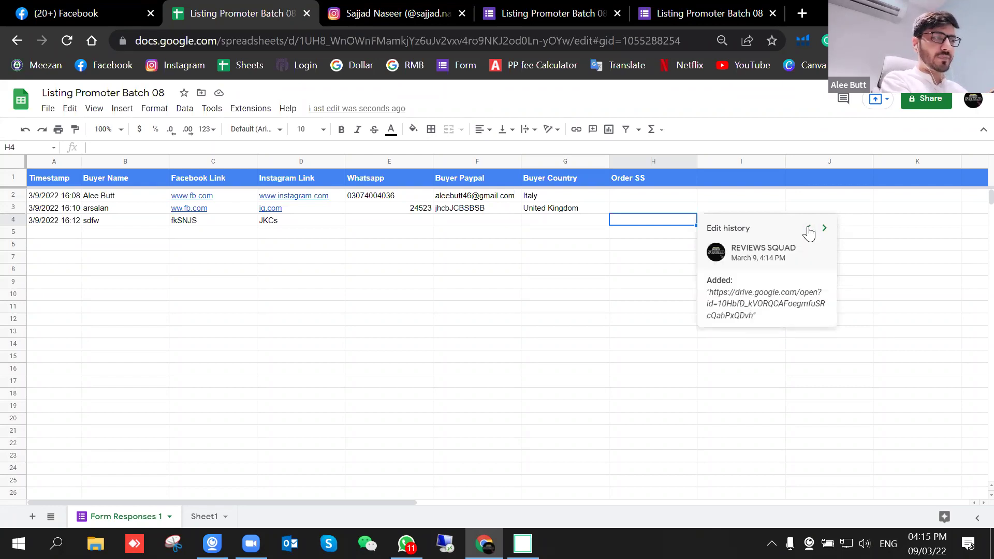
{"action": "left_click_drag", "start_coordinate": [755, 318], "coordinate": [712, 296]}
{"action": "key", "text": "ctrl+c"}
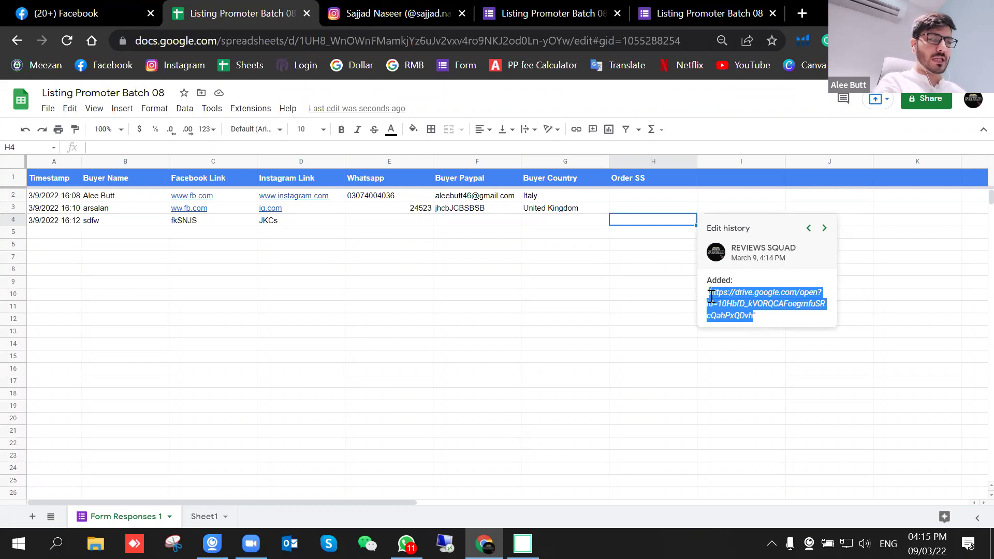
{"action": "left_click", "coordinate": [668, 345]}
{"action": "left_click", "coordinate": [654, 230]}
{"action": "key", "text": "ctrl+v"}
Step: Commit the pasted H4 link and reset its text colour to default
{"action": "left_click", "coordinate": [646, 287]}
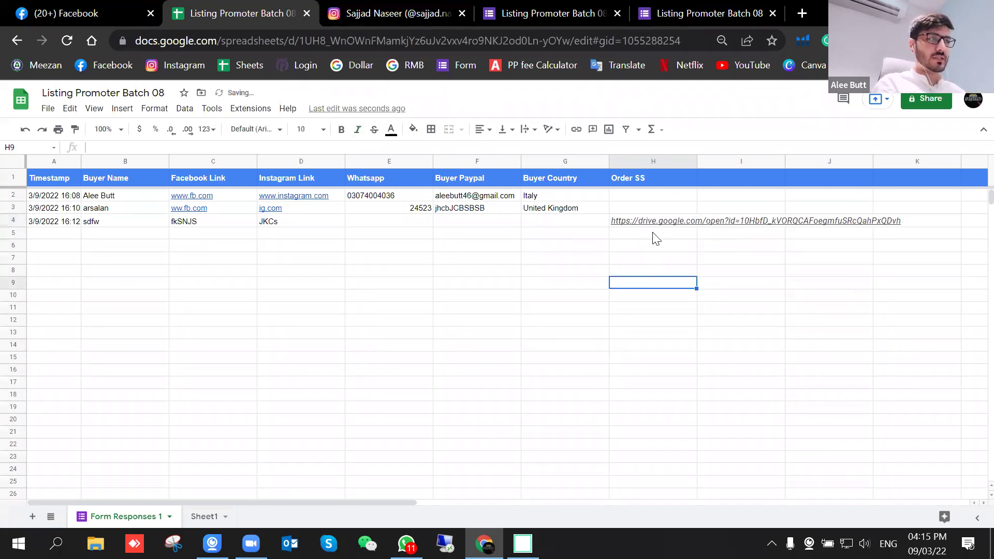
{"action": "left_click", "coordinate": [655, 228]}
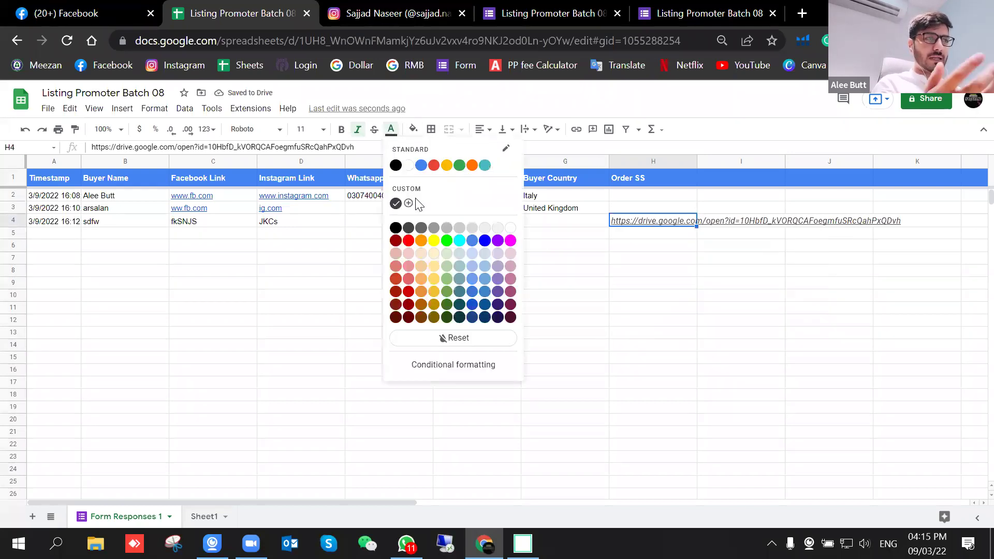
{"action": "left_click", "coordinate": [451, 338]}
{"action": "left_click", "coordinate": [657, 316]}
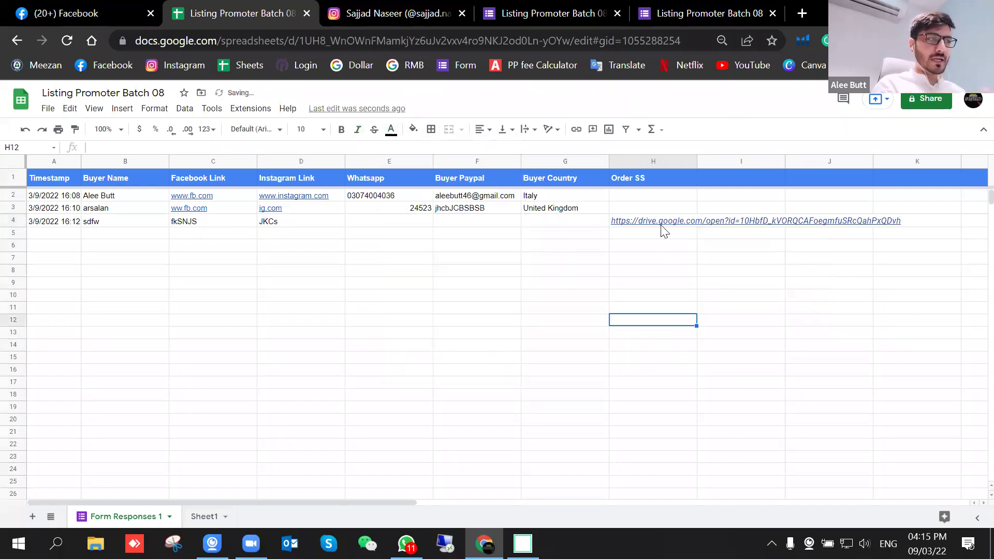
{"action": "left_click", "coordinate": [661, 225]}
{"action": "left_click", "coordinate": [588, 280]}
{"action": "left_click", "coordinate": [648, 223]}
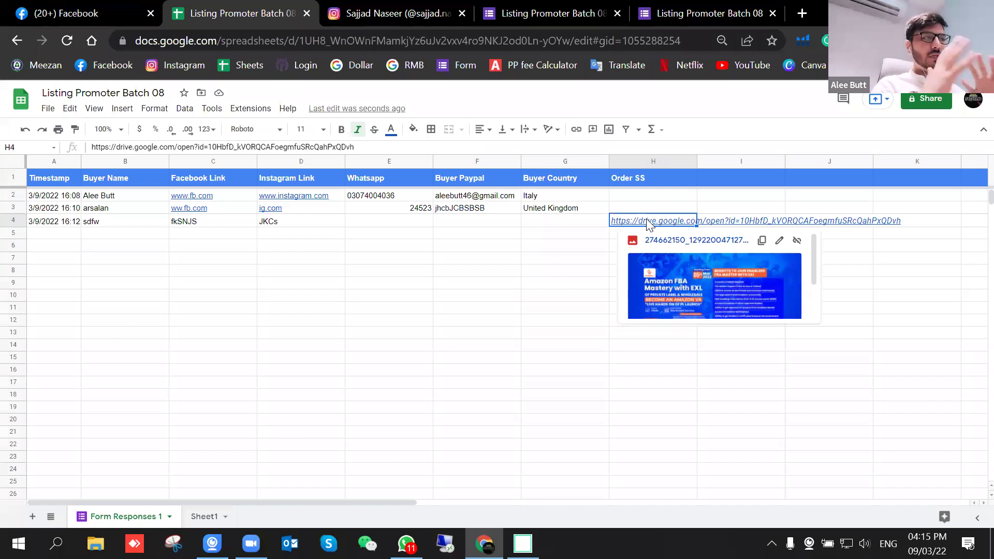
Step: Inspect the Buyer Paypal cell F3 and its cell actions, then dismiss them
{"action": "left_click", "coordinate": [472, 212]}
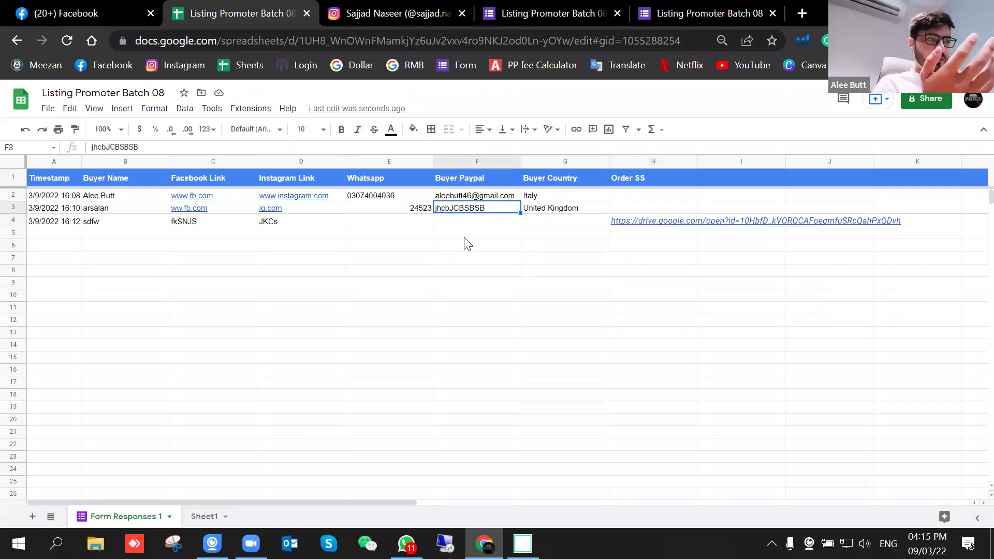
{"action": "left_click", "coordinate": [463, 234]}
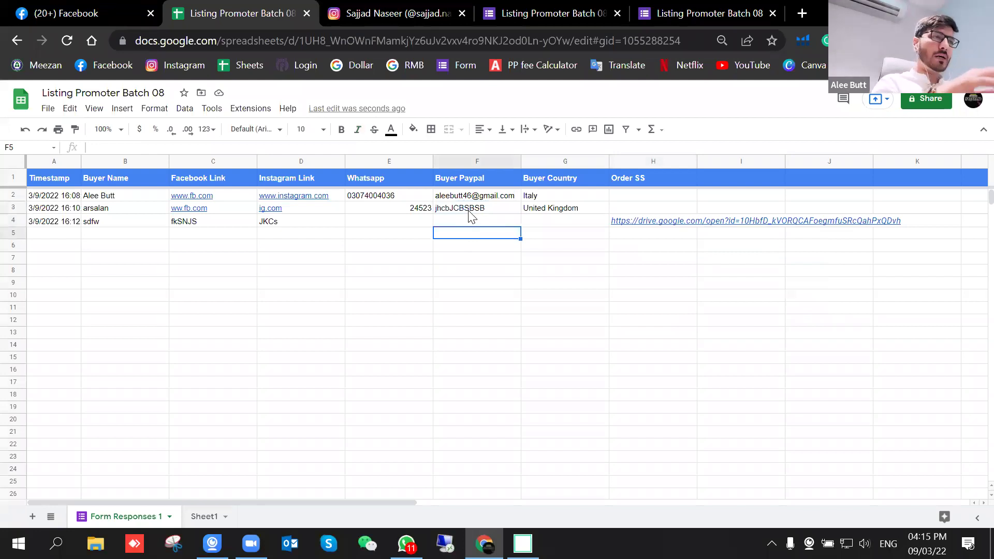
{"action": "right_click", "coordinate": [470, 211]}
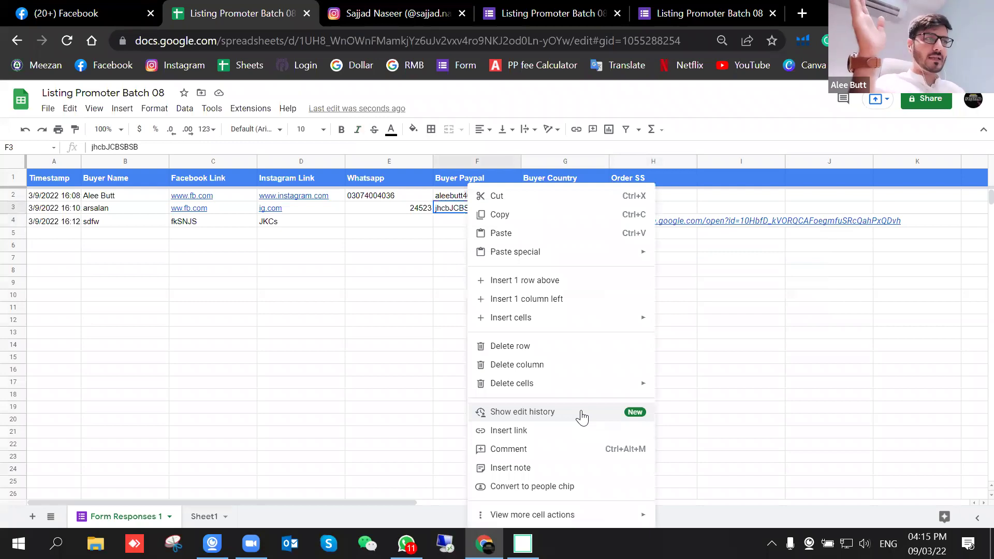
{"action": "left_click", "coordinate": [802, 395]}
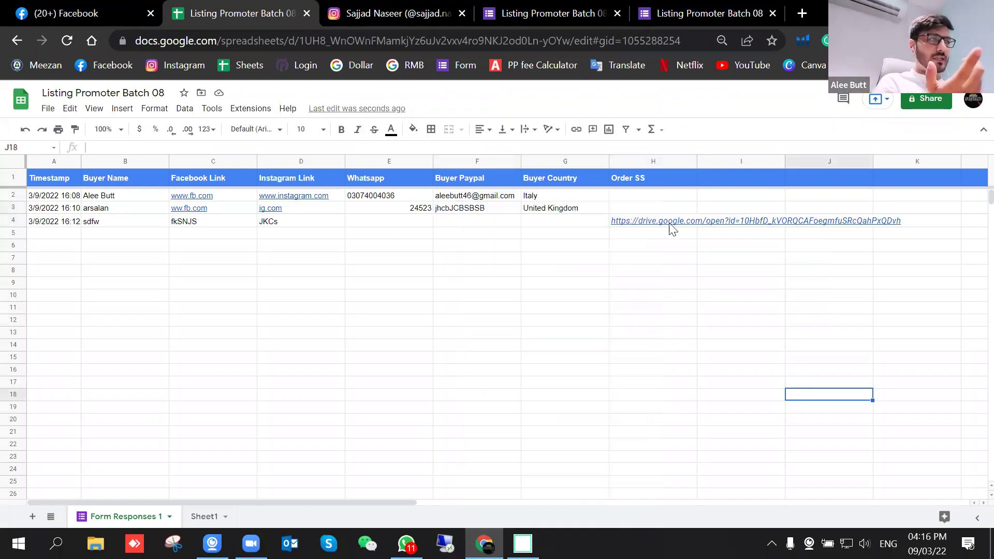
Step: Open H4's link to confirm the uploaded image, then delete the link from H4
{"action": "left_click", "coordinate": [672, 228]}
{"action": "left_click", "coordinate": [673, 259]}
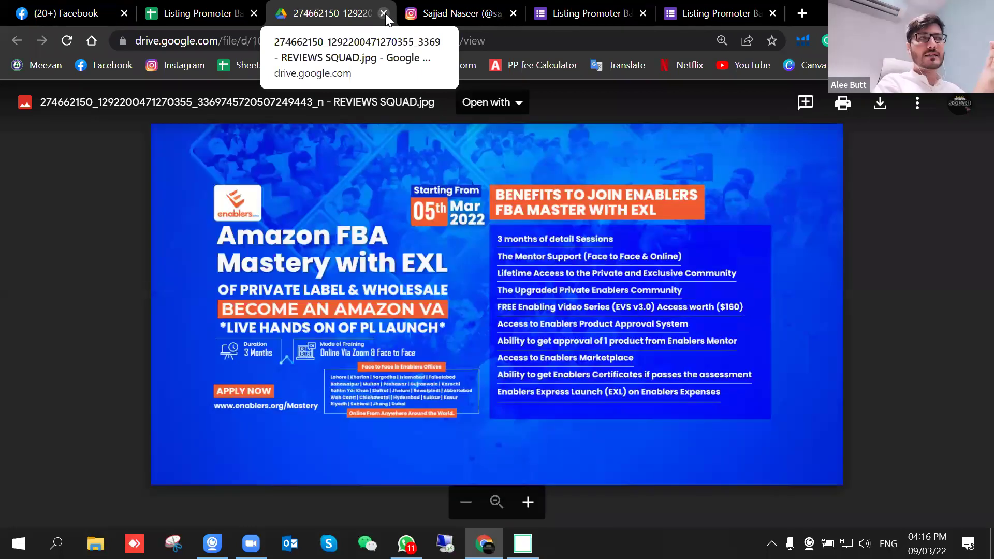
{"action": "left_click", "coordinate": [384, 13]}
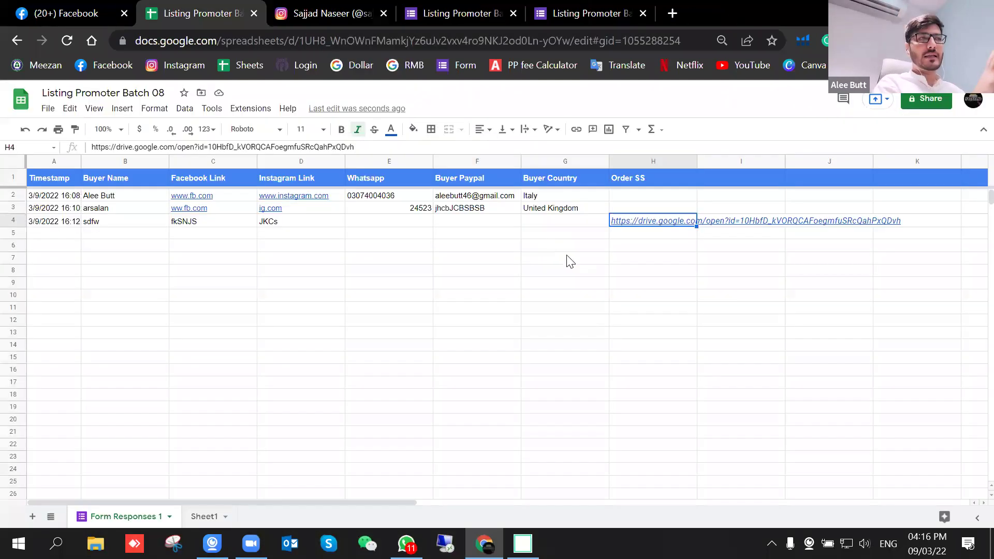
{"action": "left_click", "coordinate": [643, 222]}
{"action": "key", "text": "Delete"}
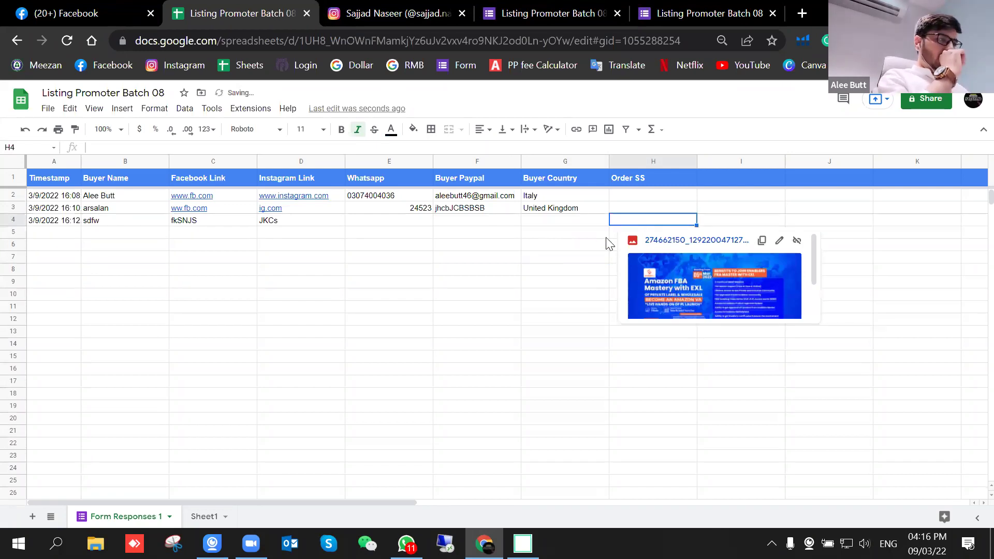
Step: Go to the form editor and open the form's live preview
{"action": "left_click", "coordinate": [670, 6]}
{"action": "left_click", "coordinate": [523, 2]}
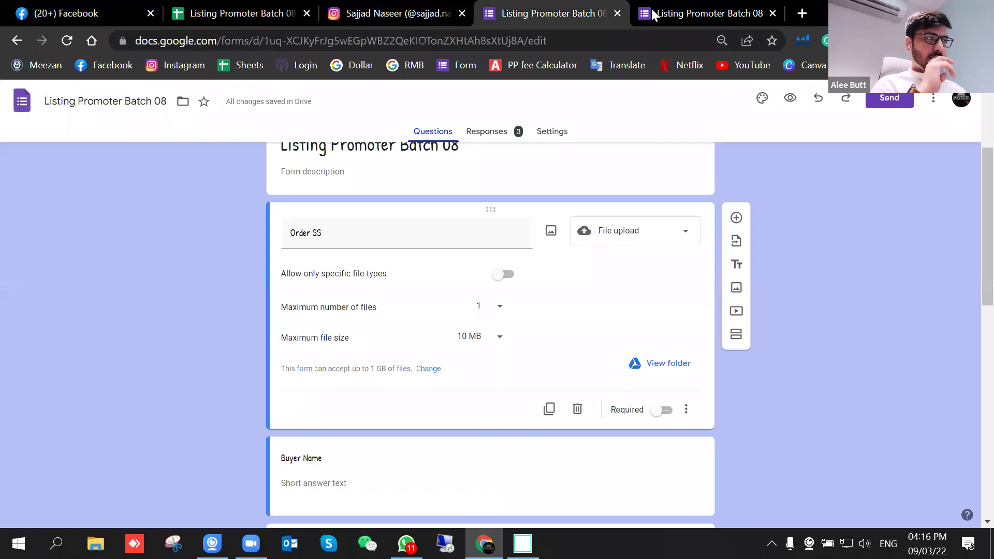
{"action": "scroll", "coordinate": [567, 307], "scroll_direction": "down", "scroll_amount": 3}
{"action": "scroll", "coordinate": [567, 307], "scroll_direction": "down", "scroll_amount": 8}
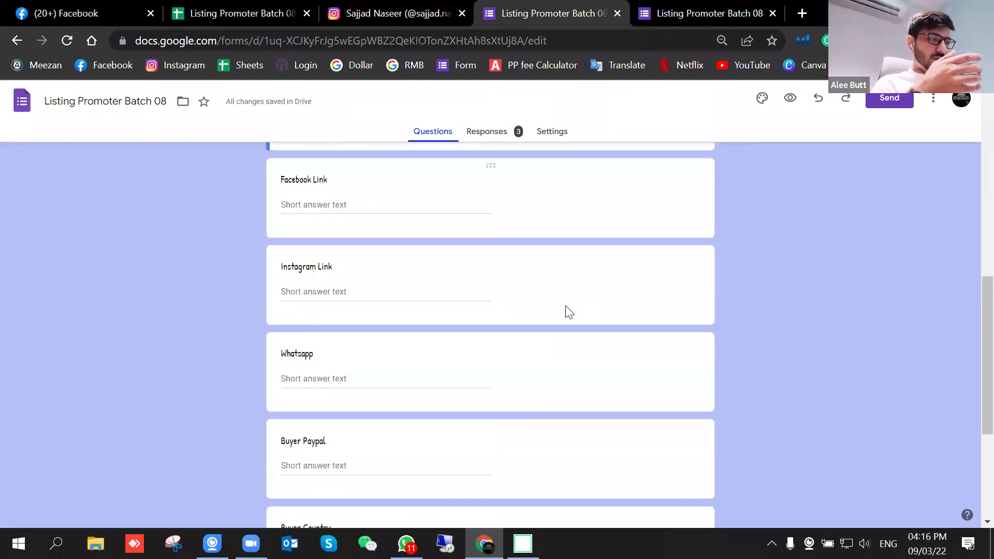
{"action": "scroll", "coordinate": [566, 311], "scroll_direction": "up", "scroll_amount": 7}
{"action": "scroll", "coordinate": [566, 306], "scroll_direction": "up", "scroll_amount": 7}
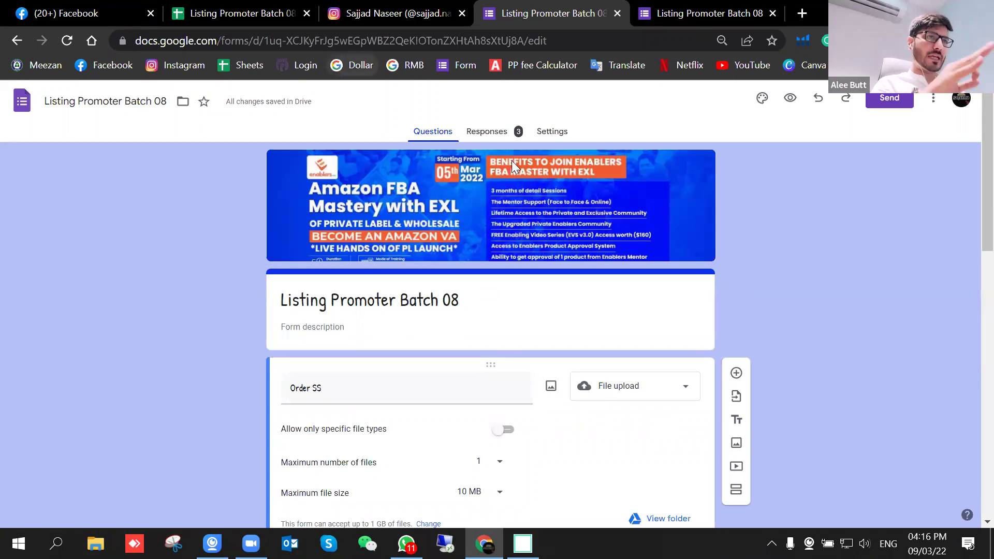
{"action": "left_click", "coordinate": [791, 99]}
Step: Copy the live form's public web address from the address bar
{"action": "left_click", "coordinate": [320, 39]}
{"action": "right_click", "coordinate": [320, 40]}
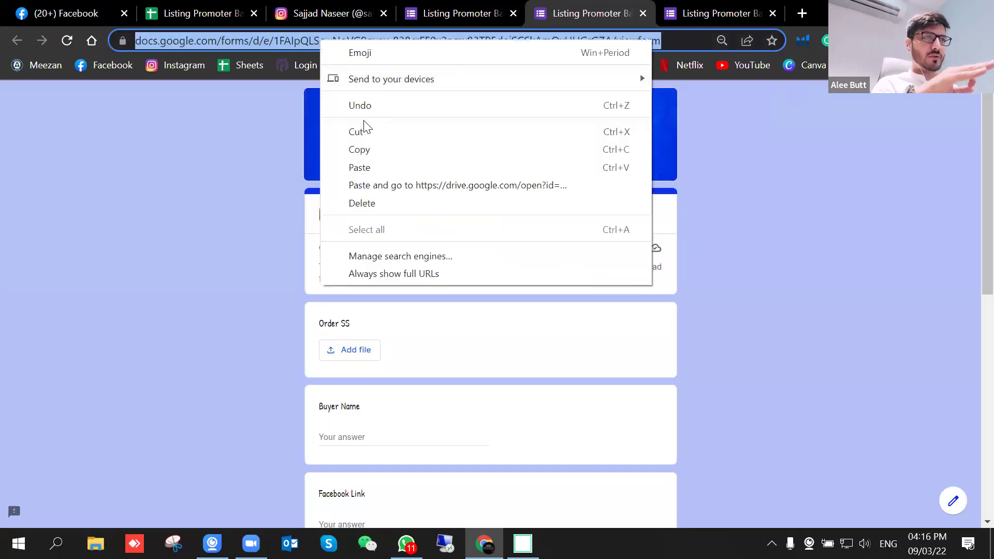
{"action": "left_click", "coordinate": [369, 150]}
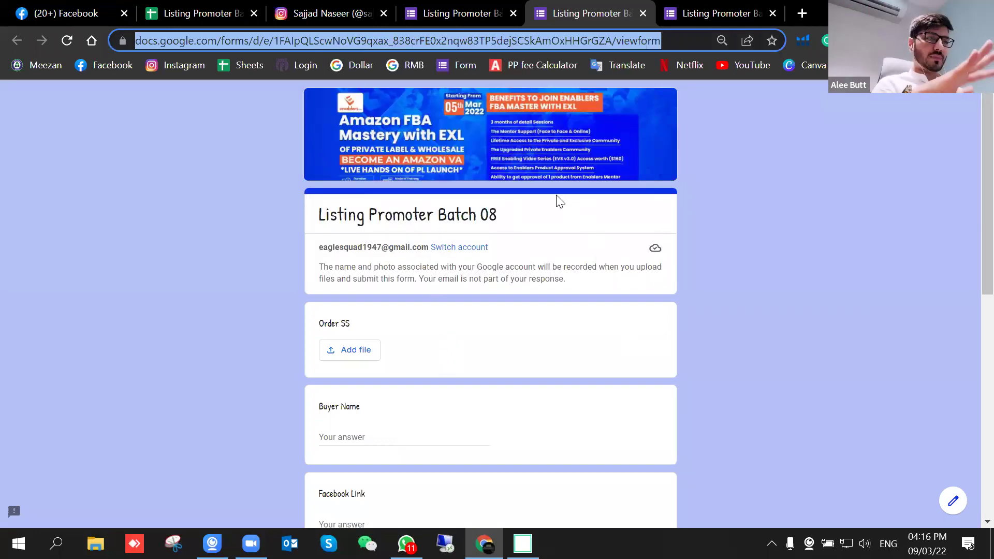
{"action": "left_click", "coordinate": [453, 14]}
{"action": "left_click", "coordinate": [199, 12]}
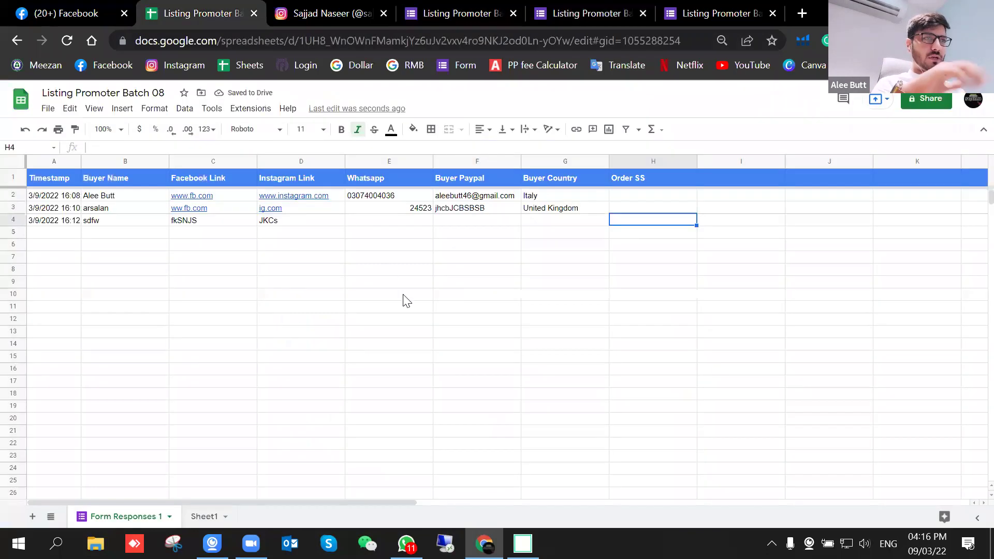
{"action": "left_click", "coordinate": [407, 306]}
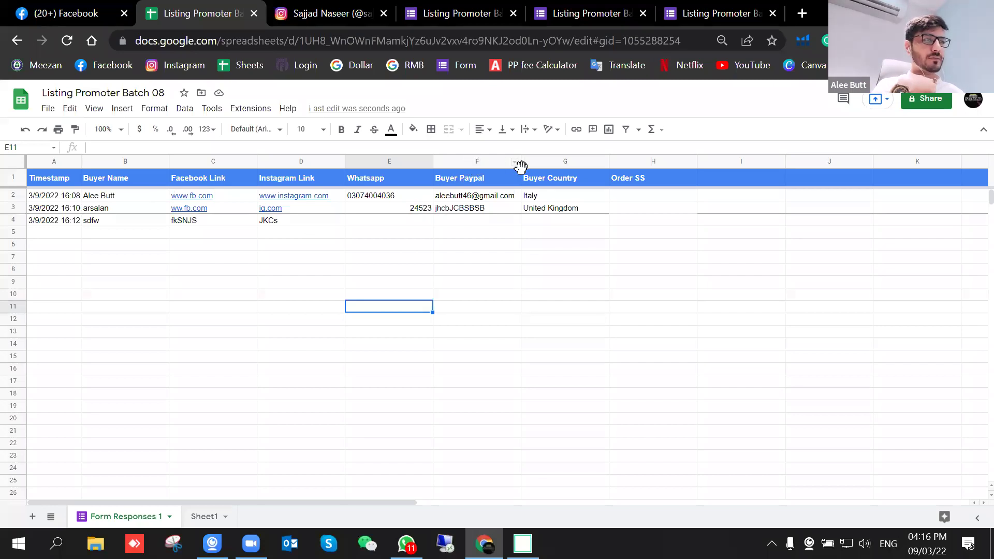
{"action": "left_click_drag", "start_coordinate": [520, 165], "coordinate": [536, 166]}
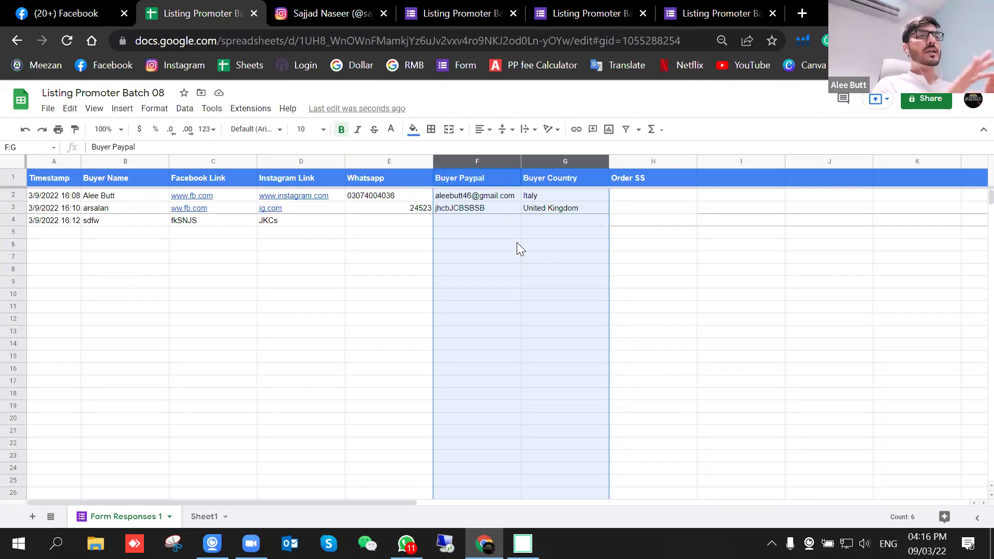
{"action": "left_click", "coordinate": [648, 258]}
{"action": "left_click", "coordinate": [483, 159]}
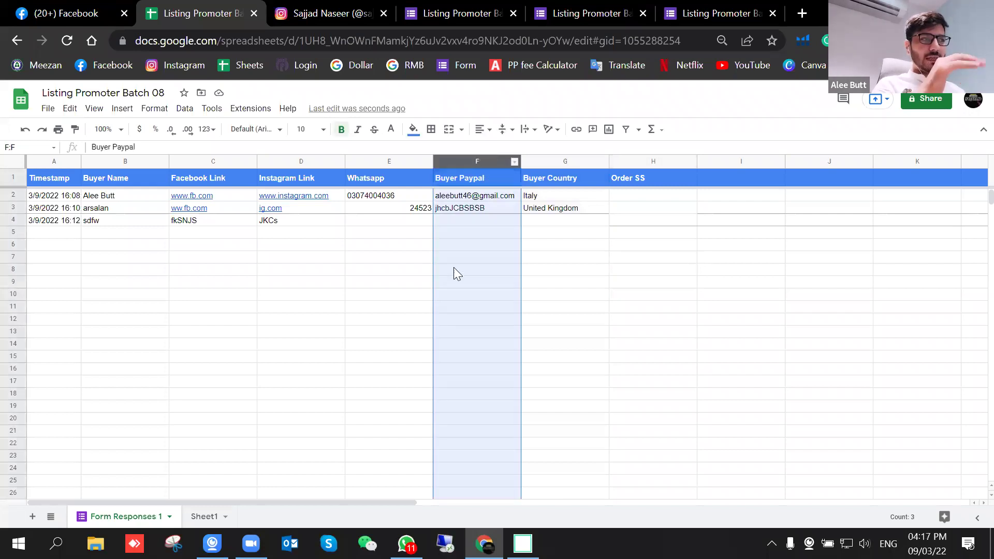
{"action": "left_click", "coordinate": [586, 274]}
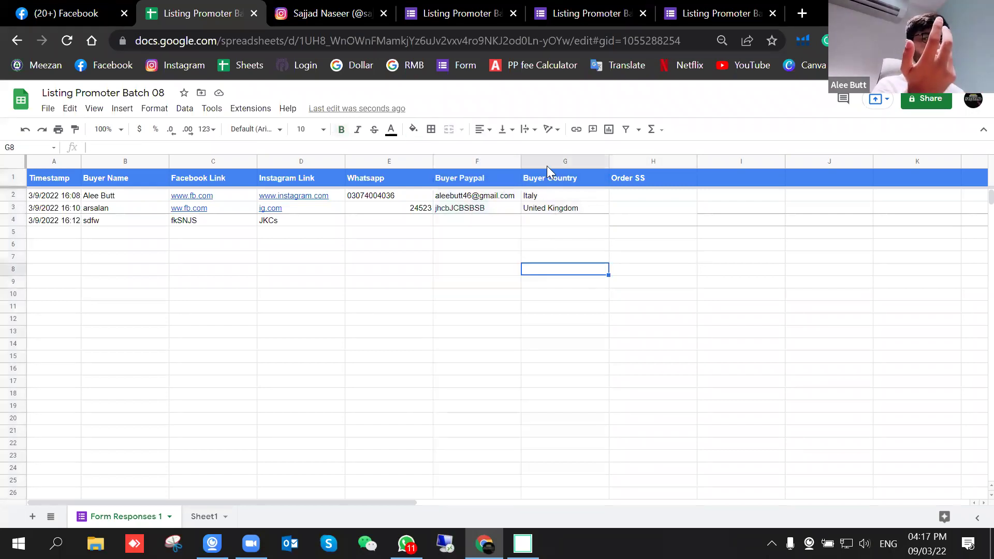
{"action": "left_click", "coordinate": [548, 162]}
{"action": "left_click", "coordinate": [477, 161], "text": "shift"}
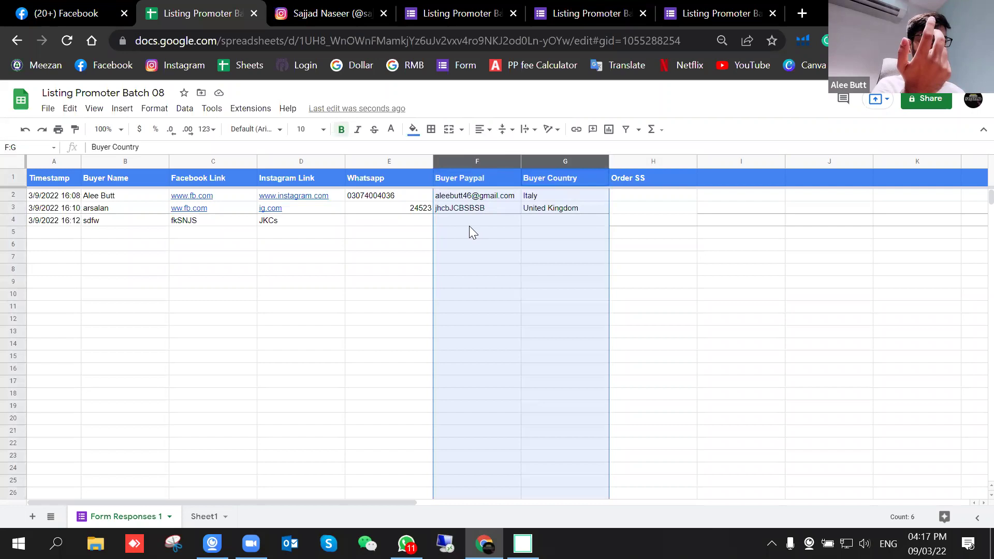
{"action": "left_click", "coordinate": [324, 257]}
{"action": "left_click_drag", "start_coordinate": [226, 161], "coordinate": [620, 196]}
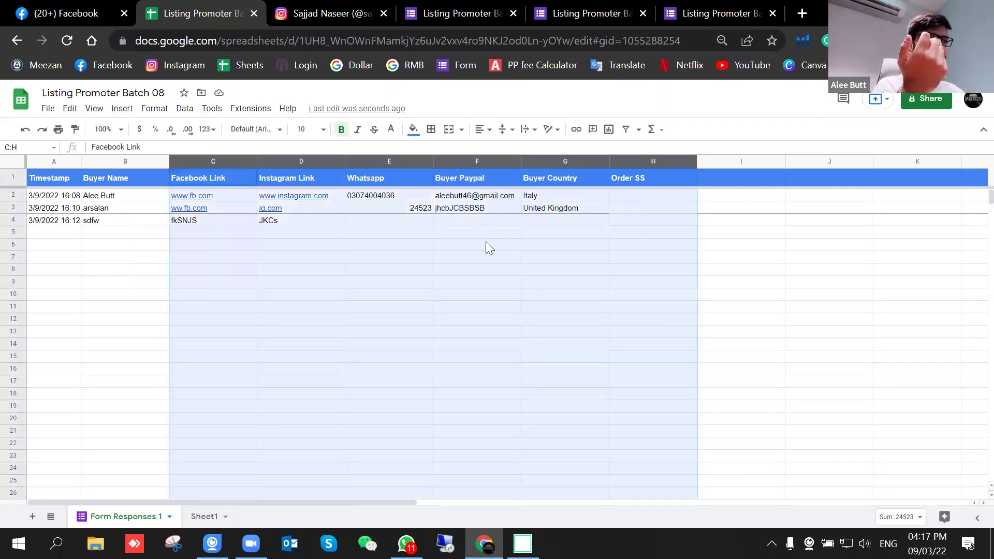
Step: Select columns F and G (Buyer Paypal, Buyer Country) and open their right-click menu
{"action": "right_click", "coordinate": [371, 237]}
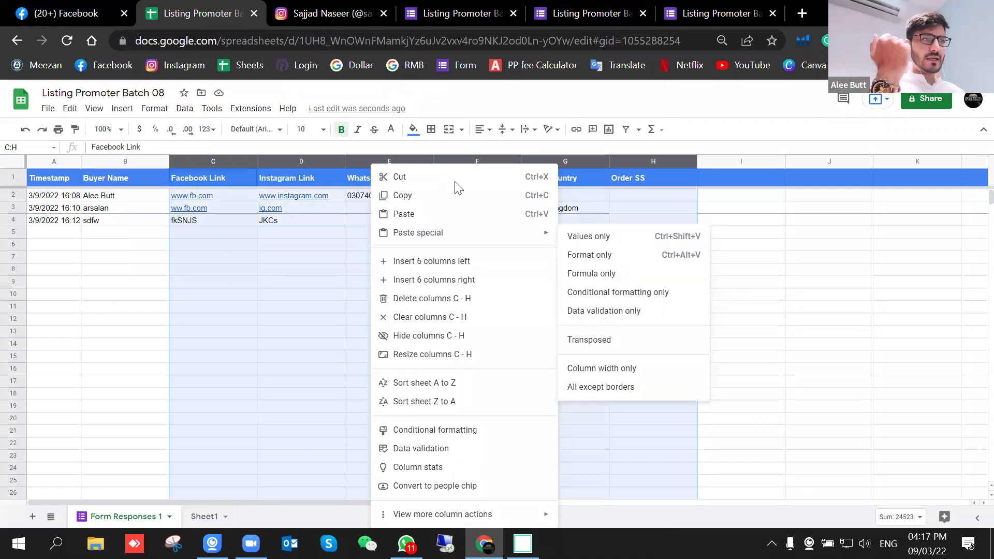
{"action": "left_click", "coordinate": [328, 257]}
{"action": "left_click_drag", "start_coordinate": [525, 163], "coordinate": [507, 222]}
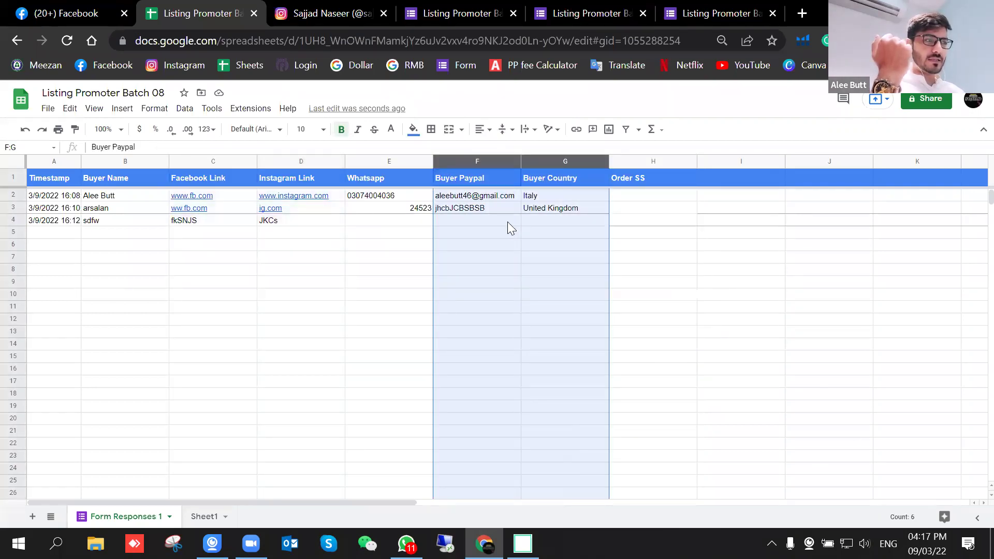
{"action": "right_click", "coordinate": [507, 222]}
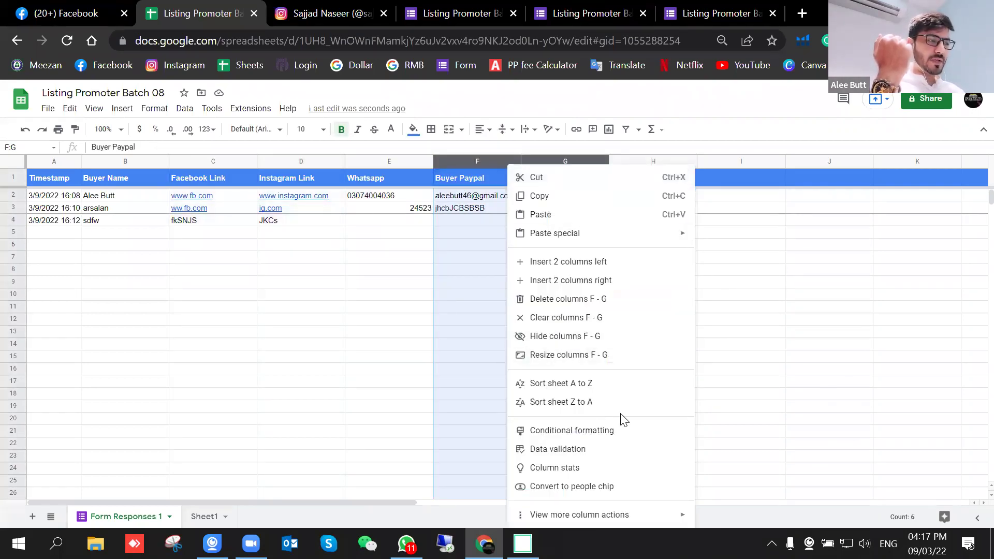
{"action": "scroll", "coordinate": [644, 496], "scroll_direction": "down", "scroll_amount": 2}
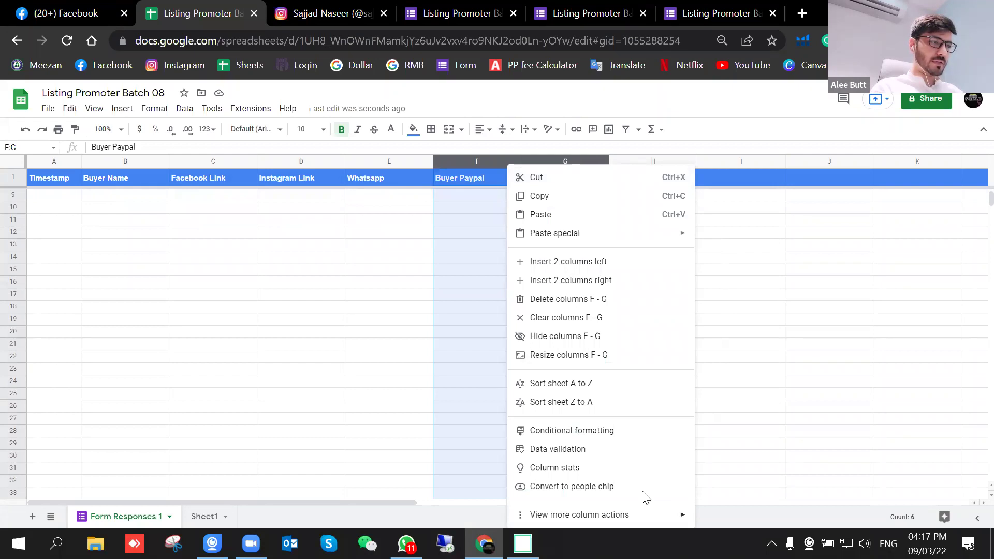
{"action": "scroll", "coordinate": [514, 216], "scroll_direction": "up", "scroll_amount": 2}
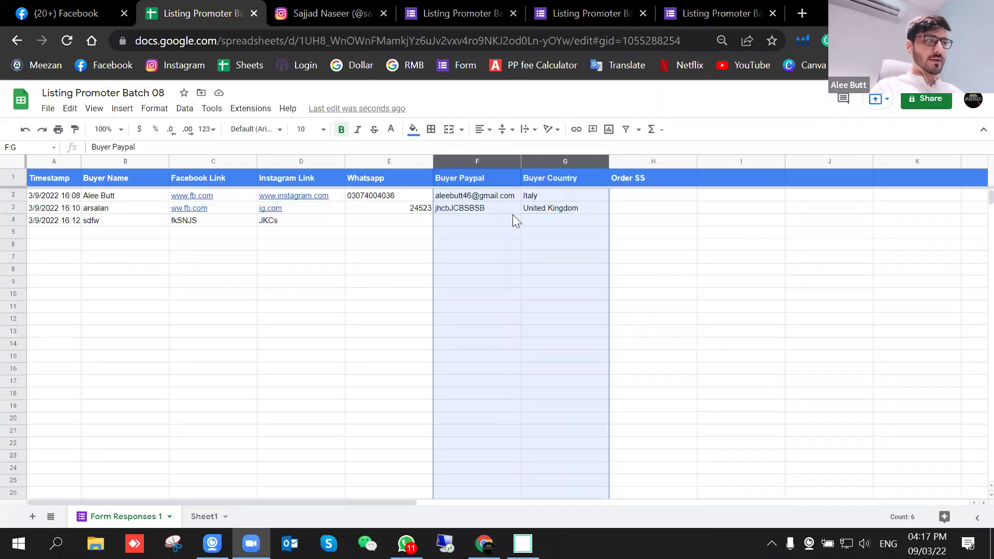
{"action": "right_click", "coordinate": [515, 231]}
Step: Protect columns F:G (Buyer Paypal and Buyer Country) so only the owner, 'Only you', can edit them
{"action": "mouse_move", "coordinate": [599, 508]}
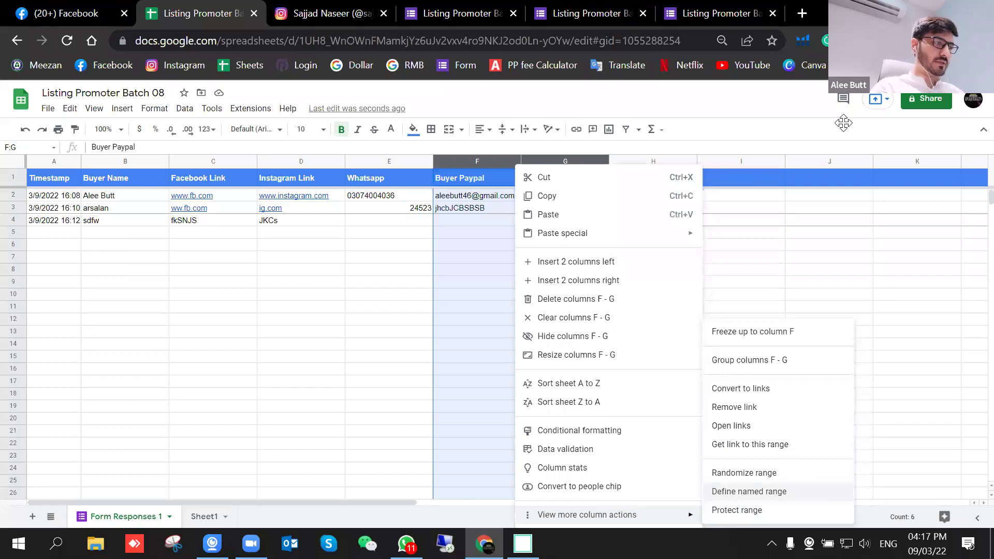
{"action": "left_click", "coordinate": [754, 510]}
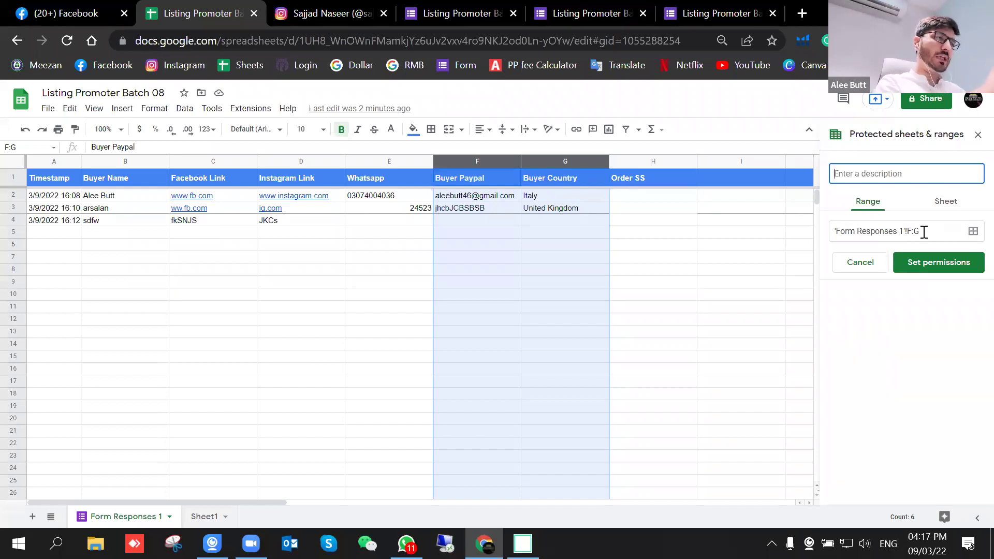
{"action": "left_click", "coordinate": [935, 263]}
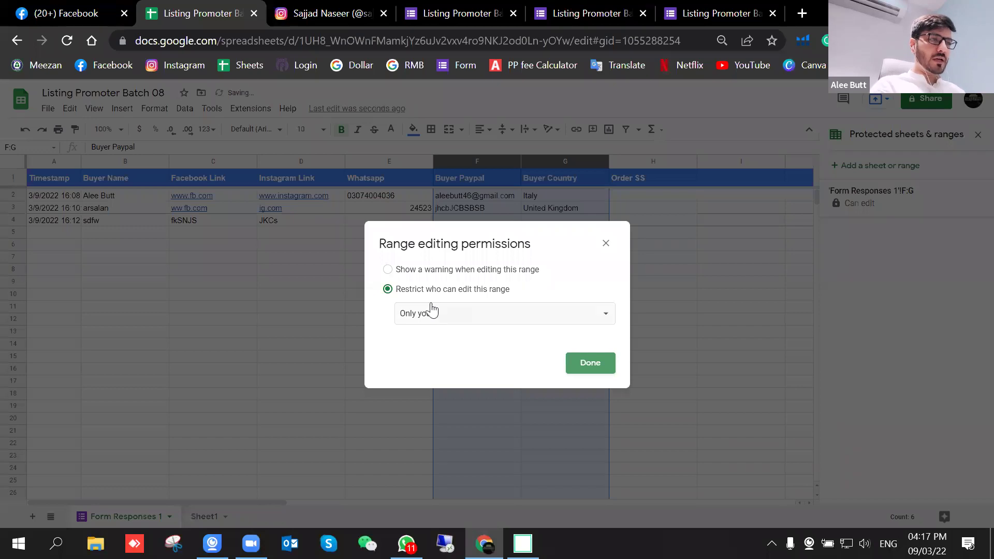
{"action": "left_click", "coordinate": [492, 313]}
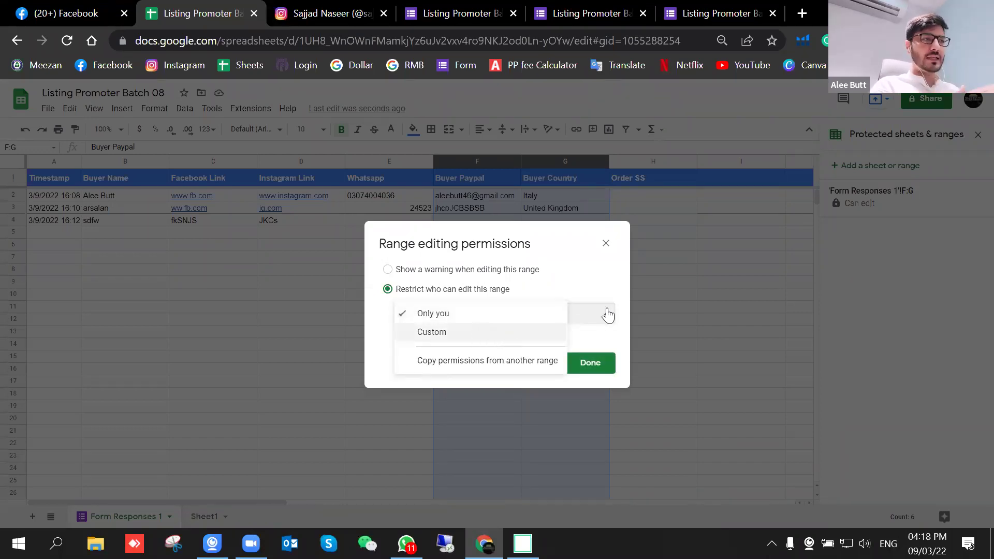
{"action": "left_click", "coordinate": [473, 316]}
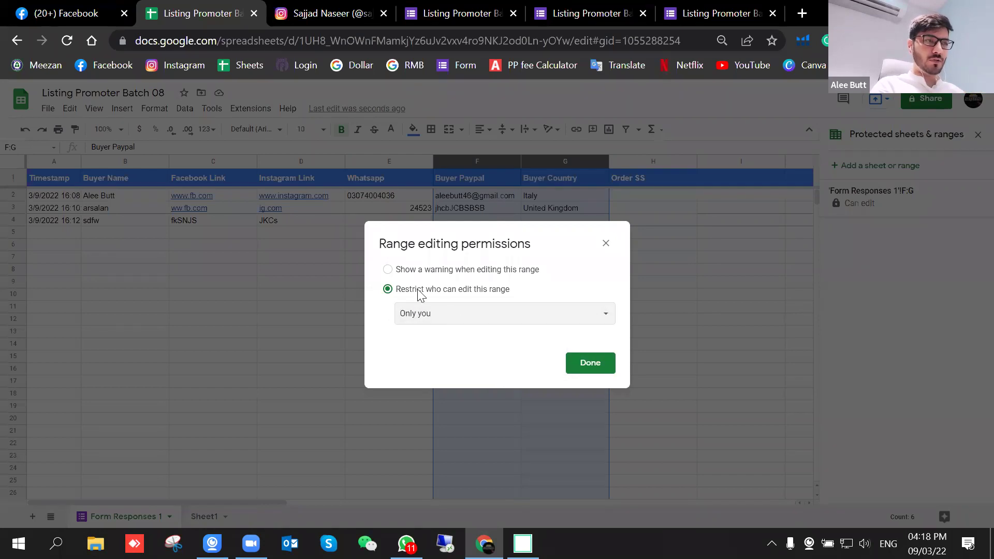
{"action": "left_click", "coordinate": [591, 365]}
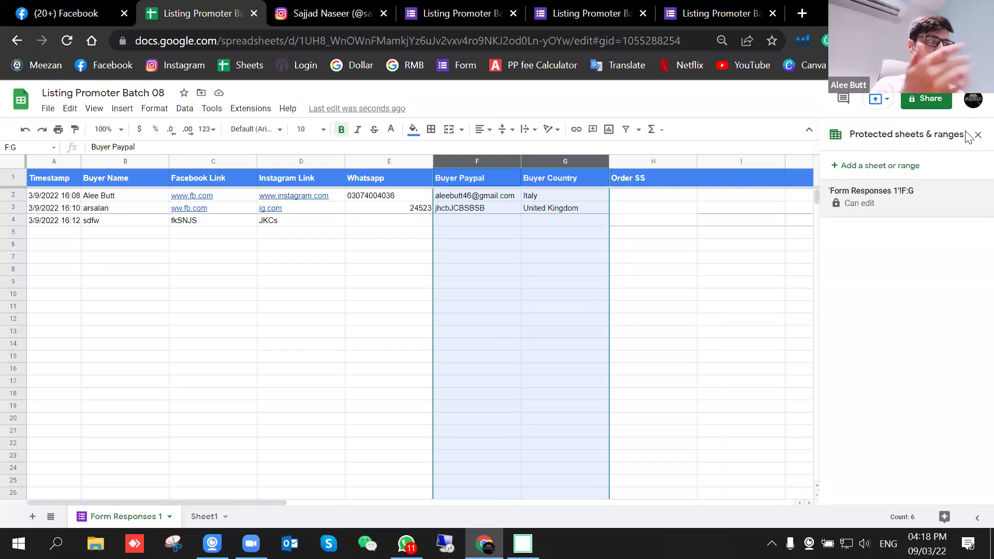
Step: Add the buyer's e-mail address as a recipient in the spreadsheet's sharing settings
{"action": "left_click", "coordinate": [928, 100]}
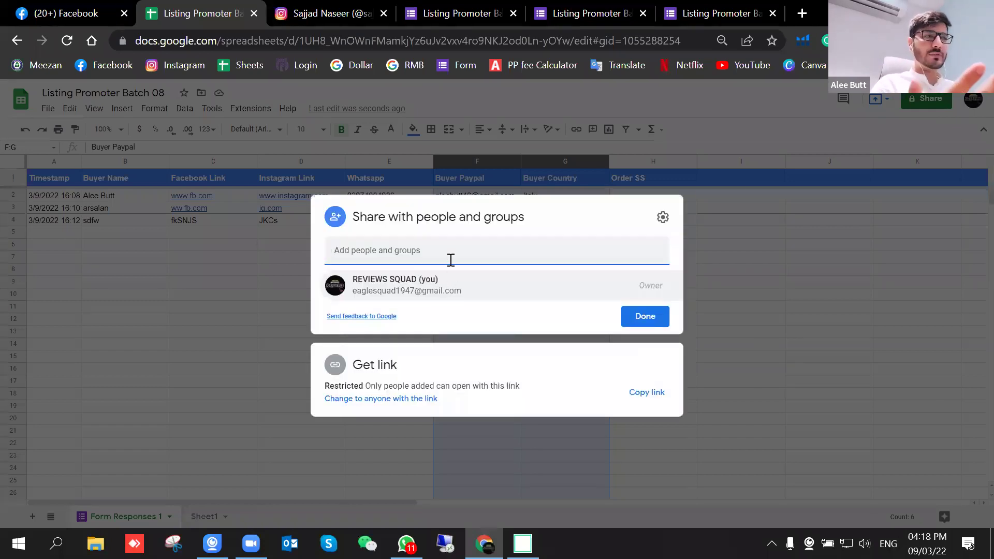
{"action": "left_click", "coordinate": [451, 257]}
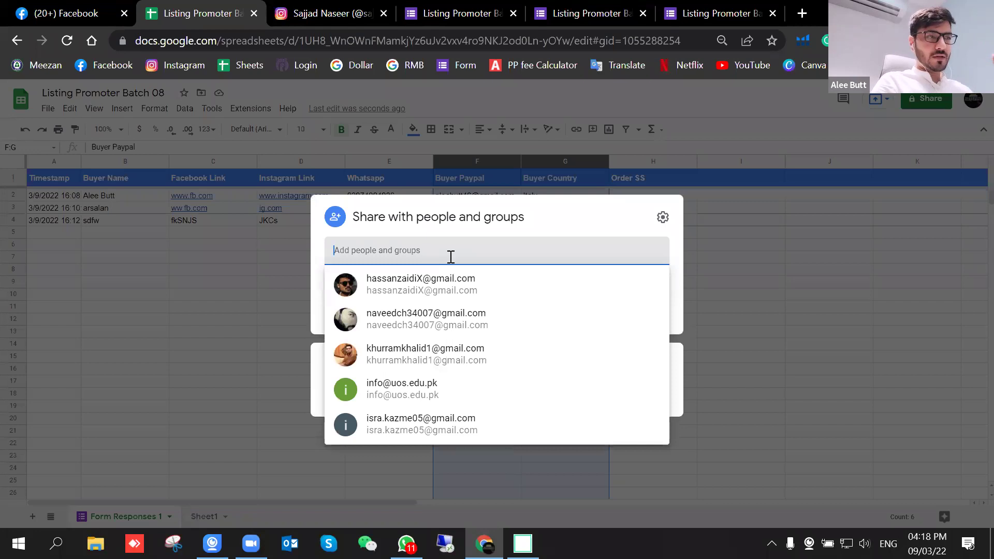
{"action": "type", "text": "ALEE"}
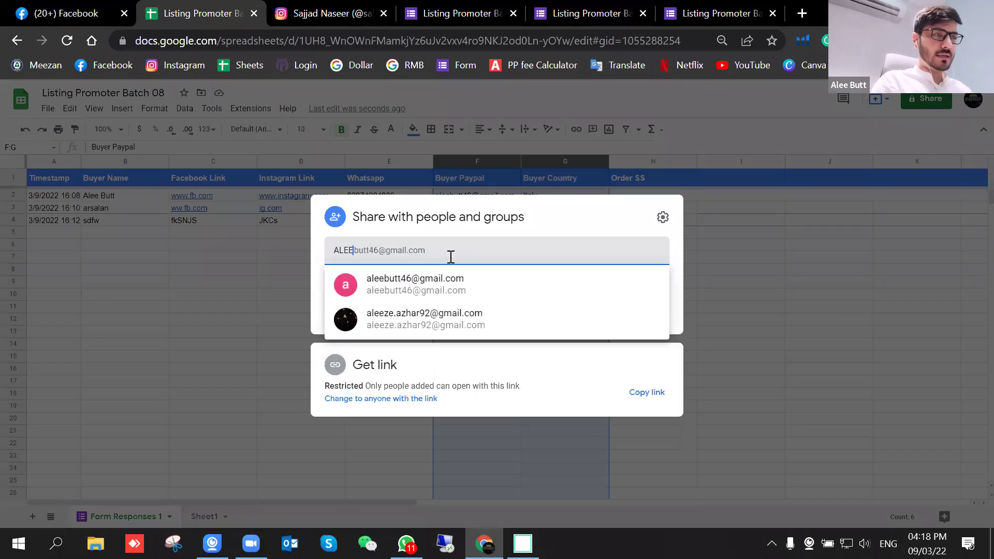
{"action": "left_click", "coordinate": [438, 292]}
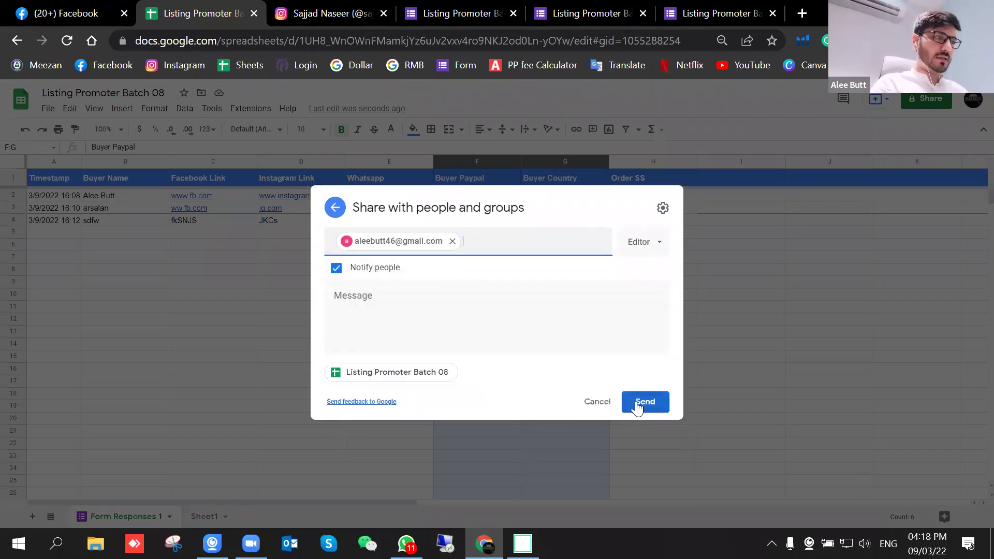
Step: Give the recipient the Editor role and send the sharing invitation
{"action": "left_click", "coordinate": [654, 245]}
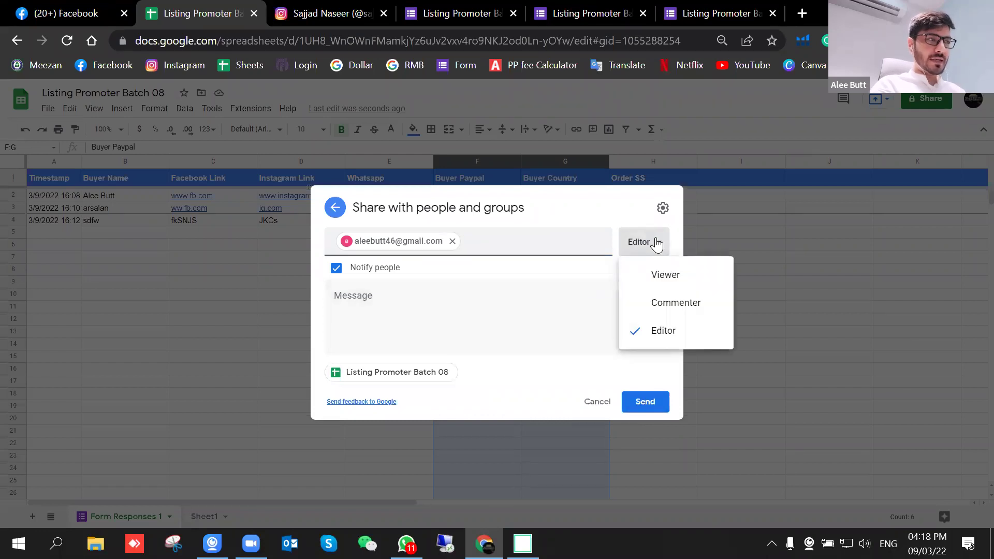
{"action": "left_click", "coordinate": [650, 244]}
{"action": "left_click", "coordinate": [650, 246]}
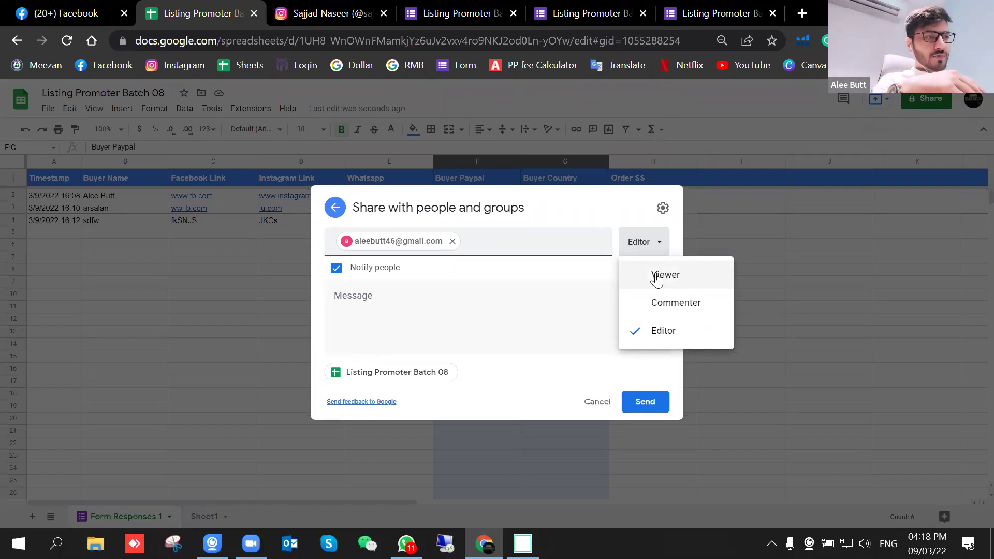
{"action": "left_click", "coordinate": [657, 280]}
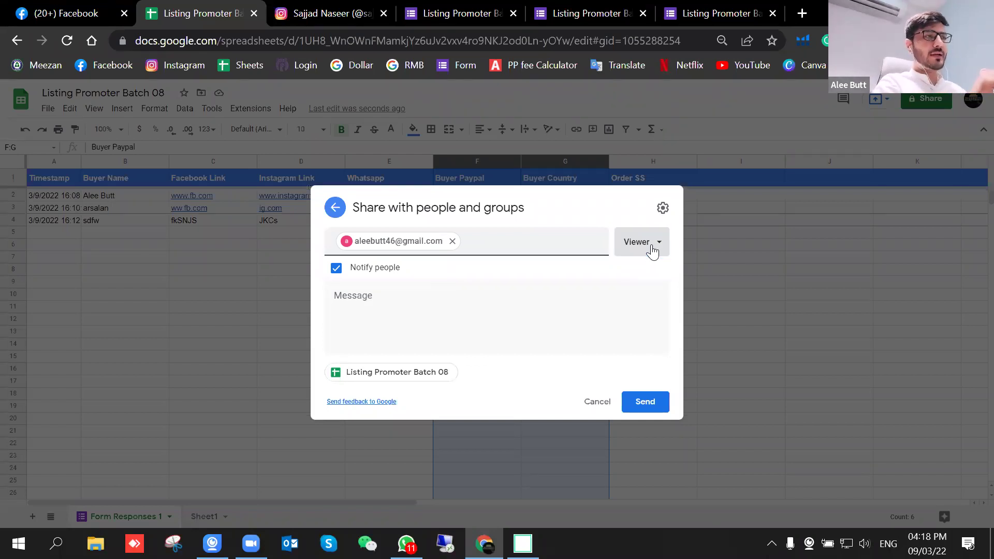
{"action": "left_click", "coordinate": [652, 249]}
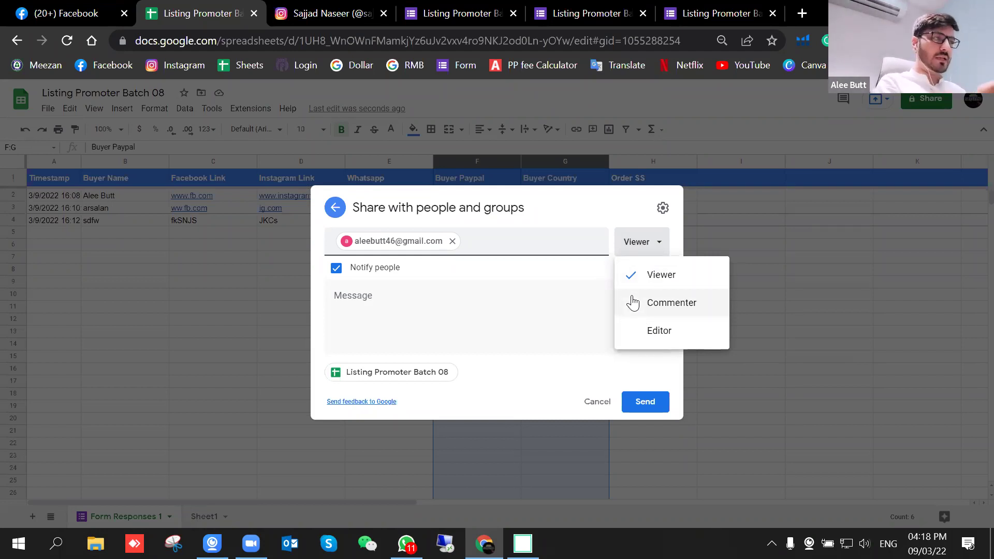
{"action": "left_click", "coordinate": [633, 303]}
{"action": "left_click", "coordinate": [654, 242]}
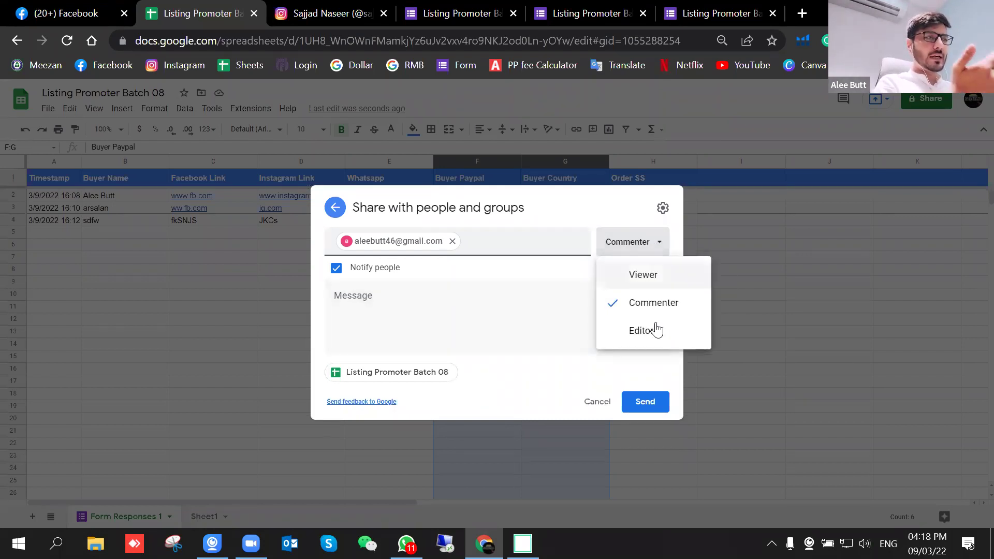
{"action": "left_click", "coordinate": [645, 339]}
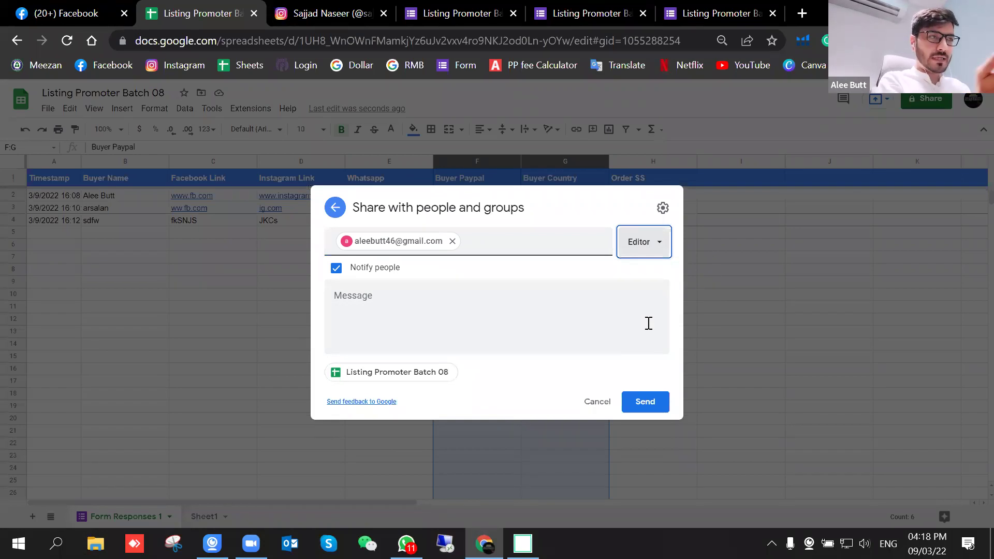
{"action": "left_click", "coordinate": [651, 404]}
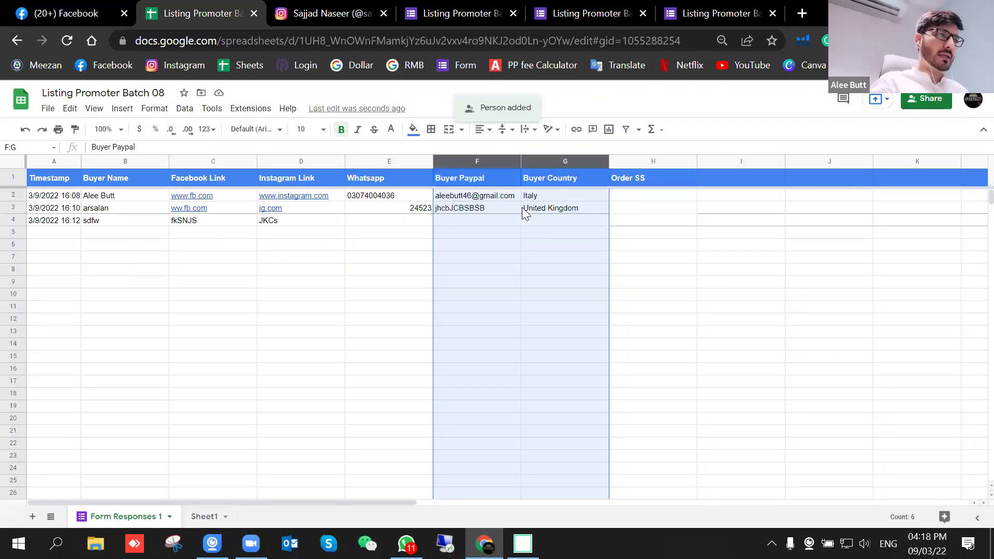
Step: Open the existing F:G protected range instead of creating a new one
{"action": "right_click", "coordinate": [522, 207]}
{"action": "mouse_move", "coordinate": [594, 515]}
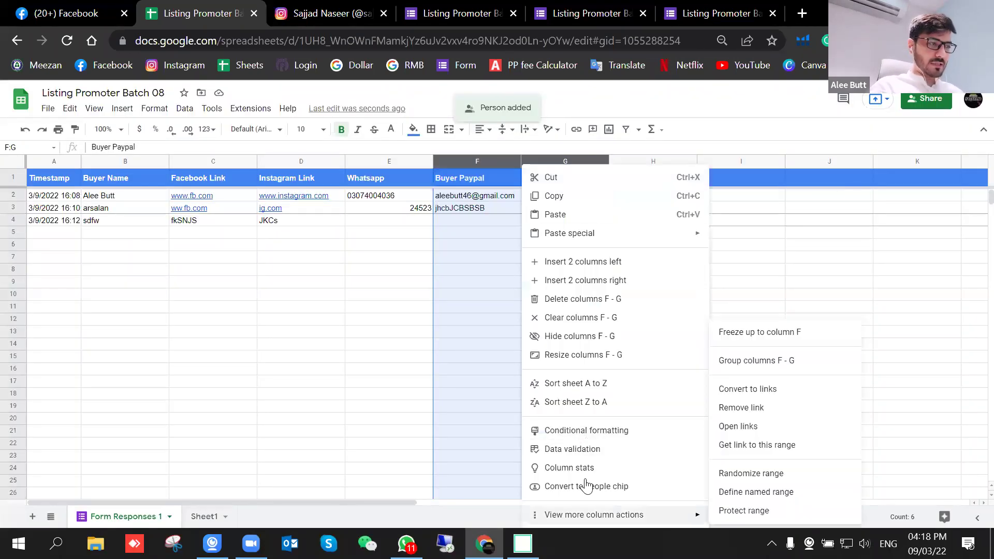
{"action": "left_click", "coordinate": [744, 510]}
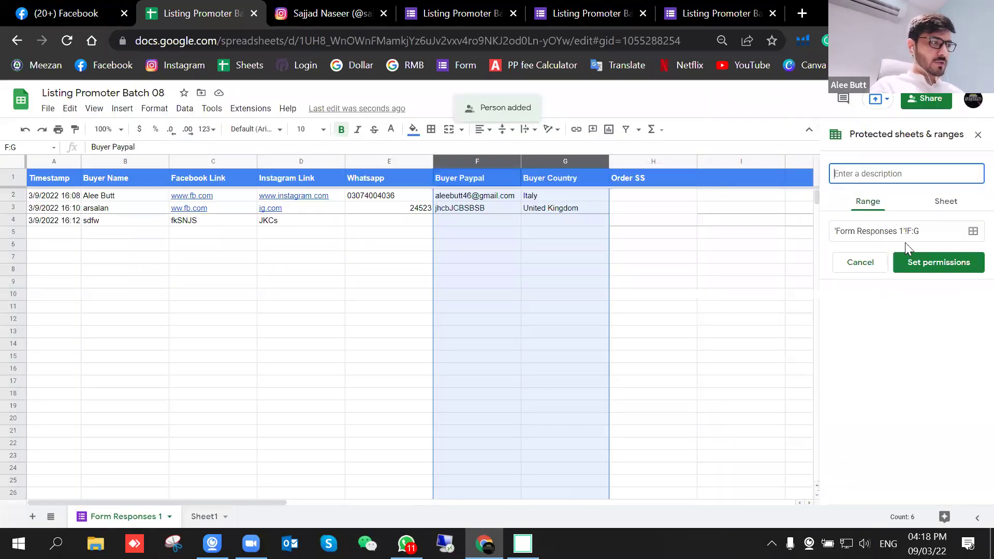
{"action": "left_click", "coordinate": [861, 263]}
{"action": "left_click", "coordinate": [860, 201]}
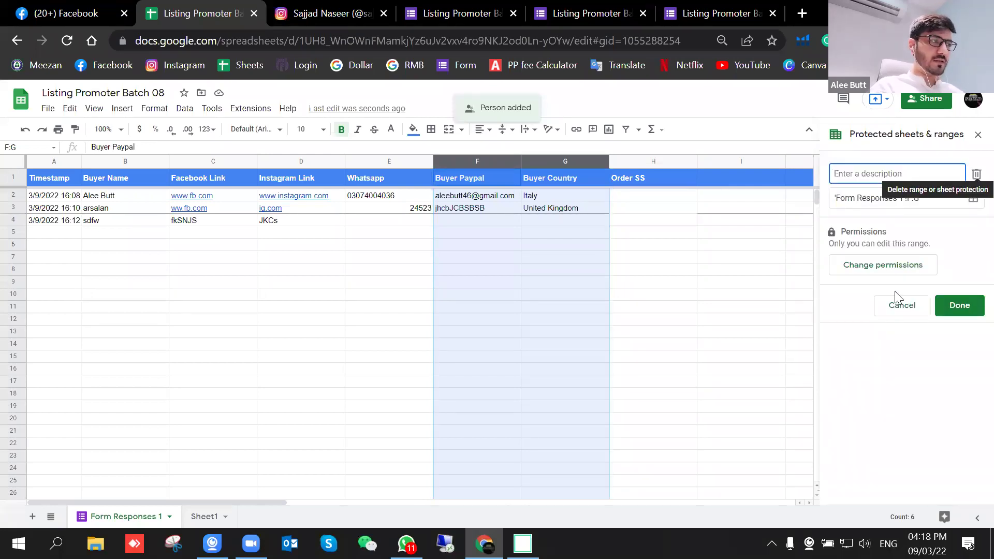
Step: Re-save the F:G editing permissions as owner-only, excluding the new editor, and open a blank browser tab
{"action": "left_click", "coordinate": [886, 264]}
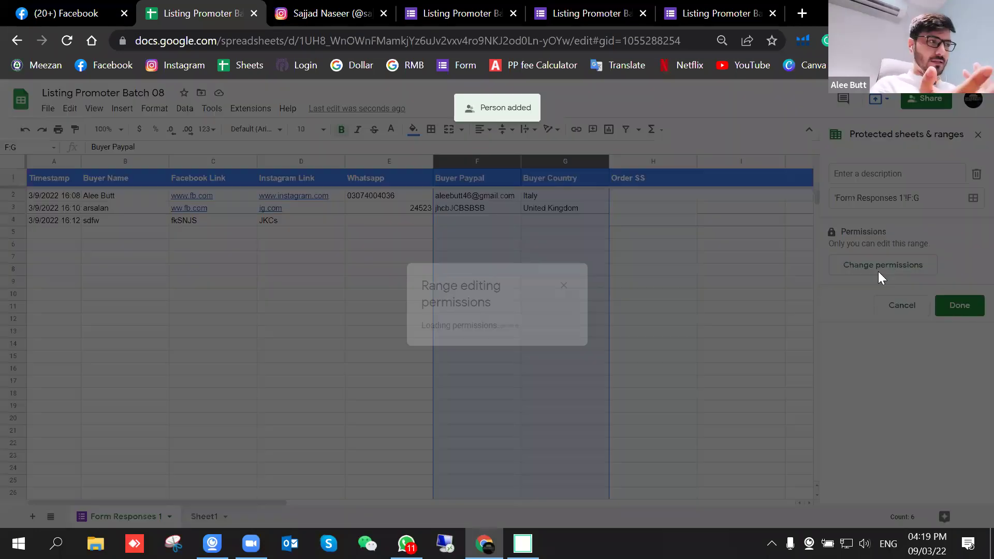
{"action": "left_click", "coordinate": [513, 313]}
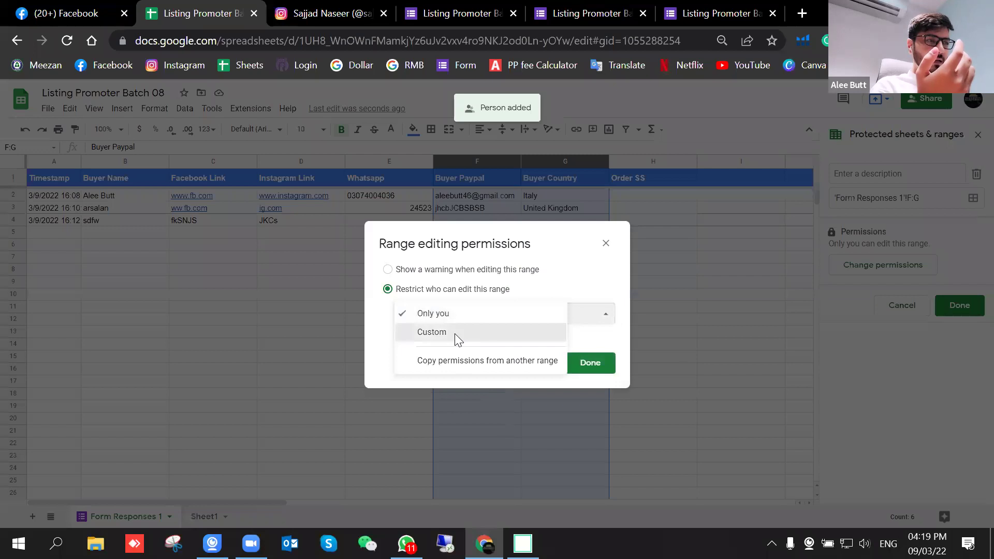
{"action": "left_click", "coordinate": [456, 334]}
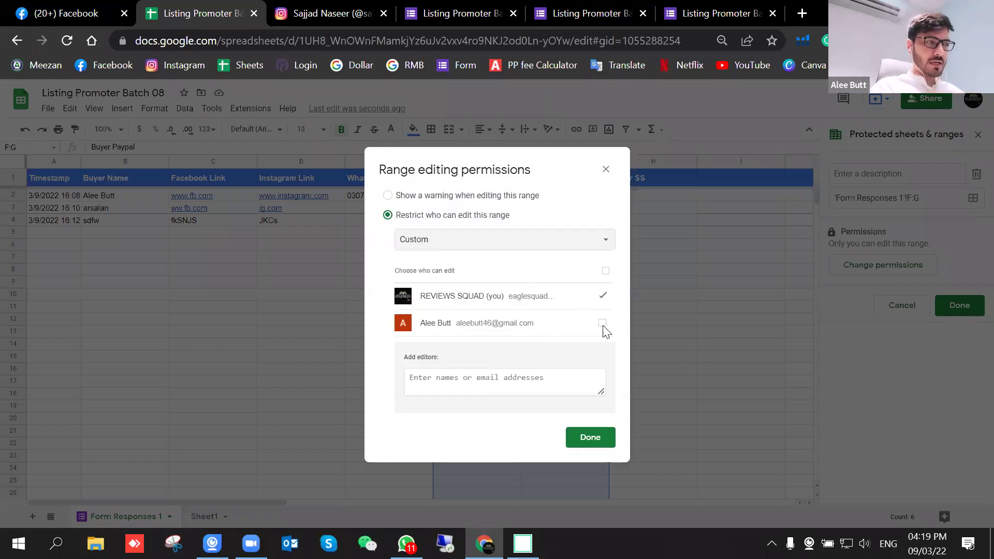
{"action": "left_click", "coordinate": [448, 385]}
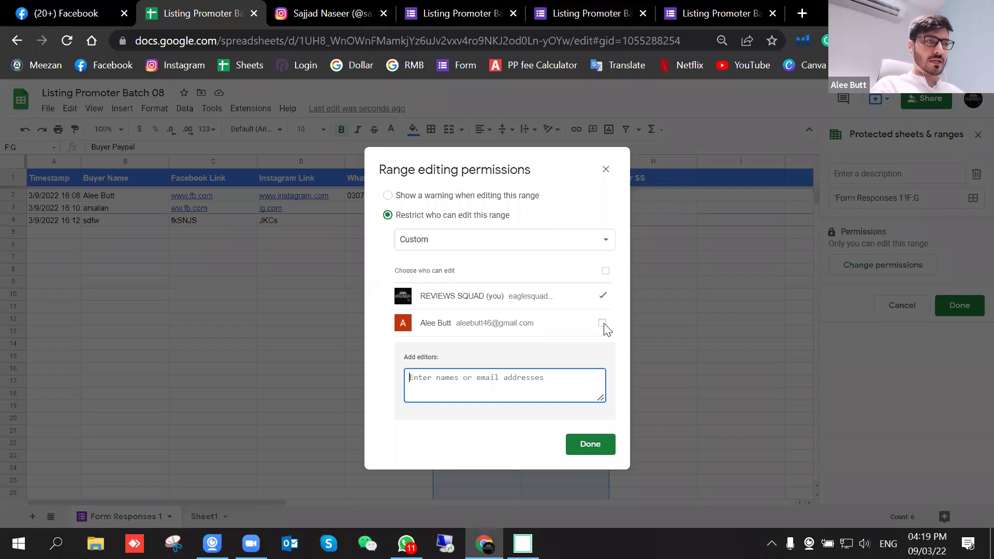
{"action": "left_click", "coordinate": [595, 447]}
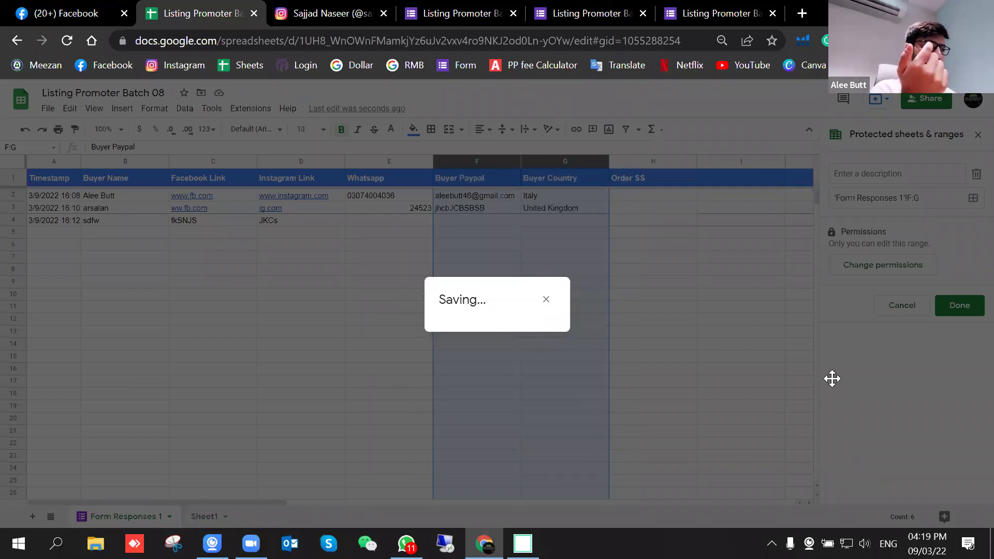
{"action": "left_click", "coordinate": [802, 13]}
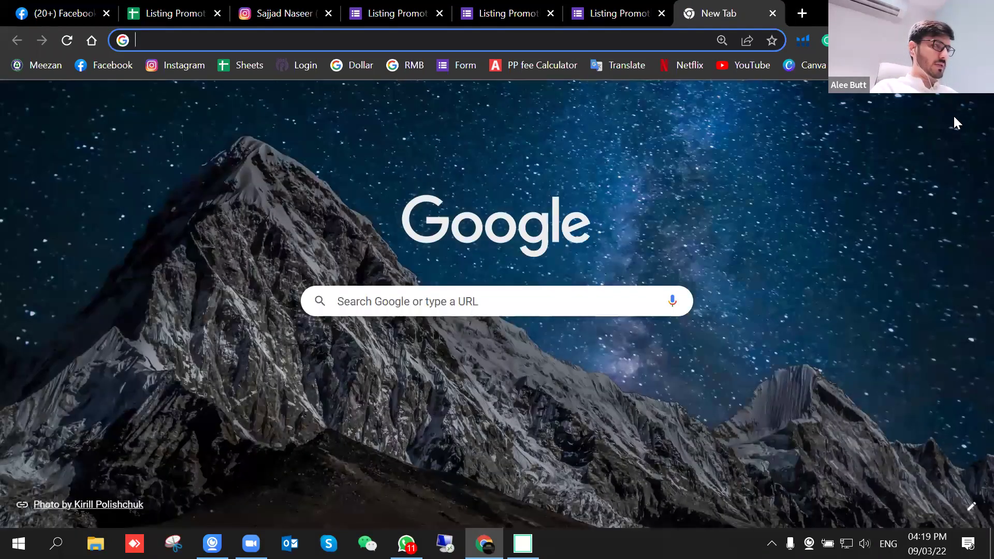
Step: Switch to the second Google account and open 'Listing Promoter Batch 08' from its Gmail invitation
{"action": "left_click", "coordinate": [967, 111]}
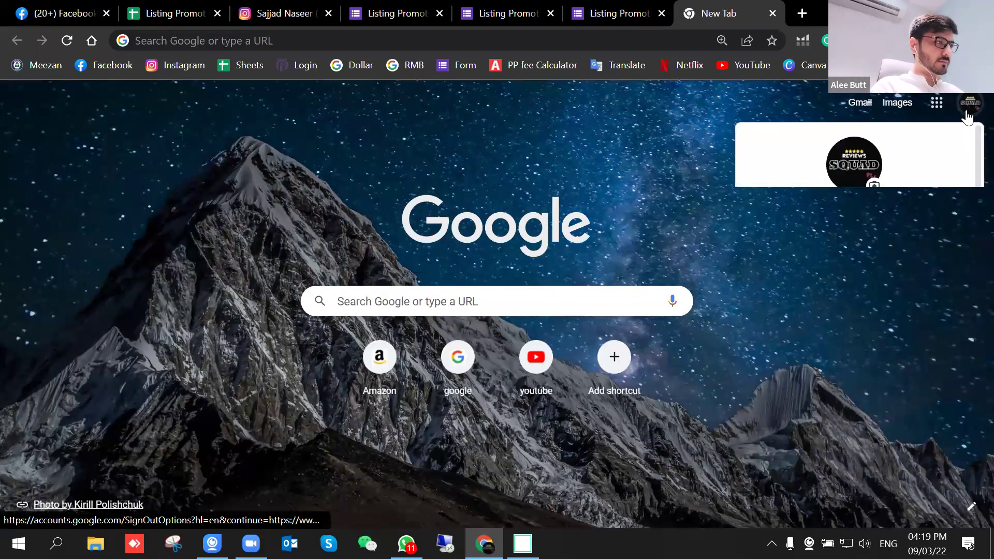
{"action": "left_click", "coordinate": [846, 313]}
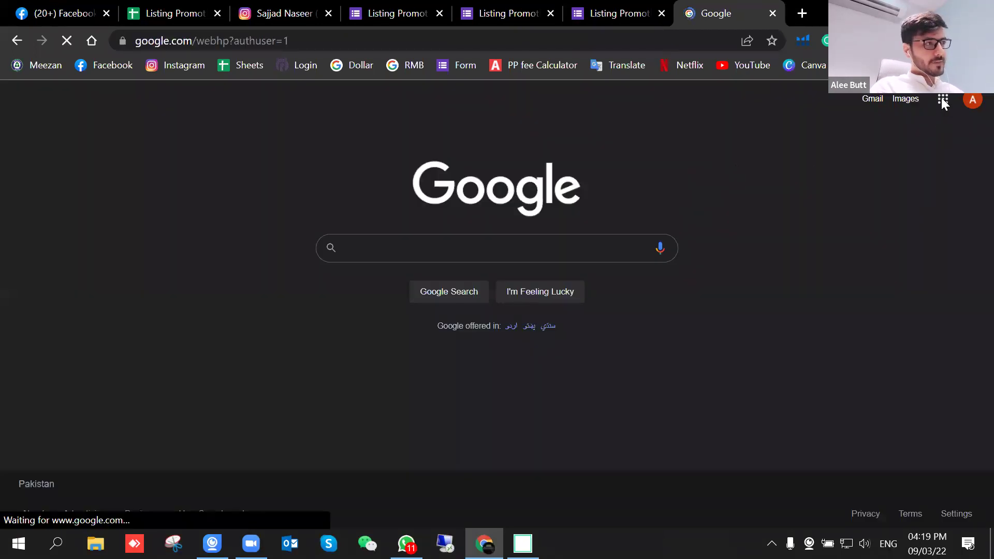
{"action": "left_click", "coordinate": [943, 100]}
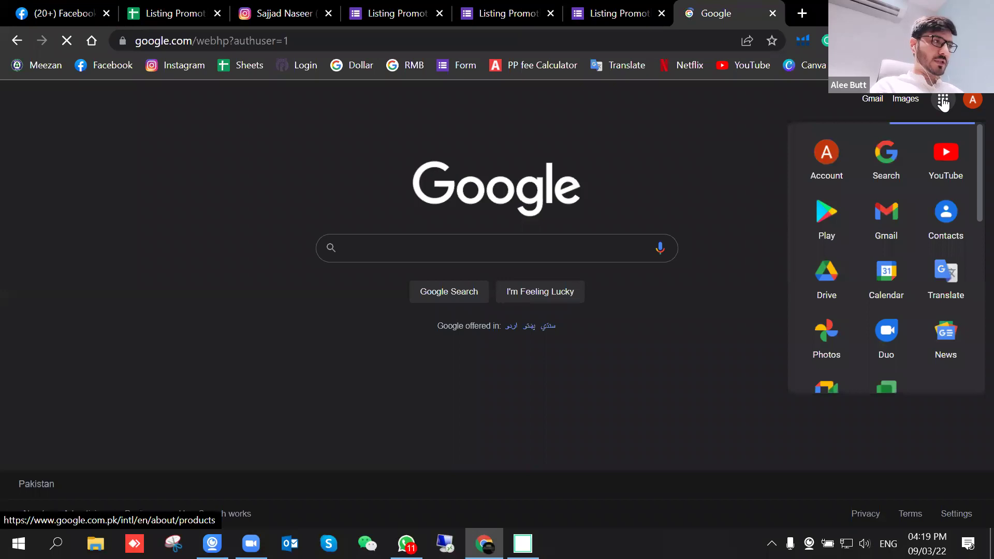
{"action": "left_click", "coordinate": [873, 102]}
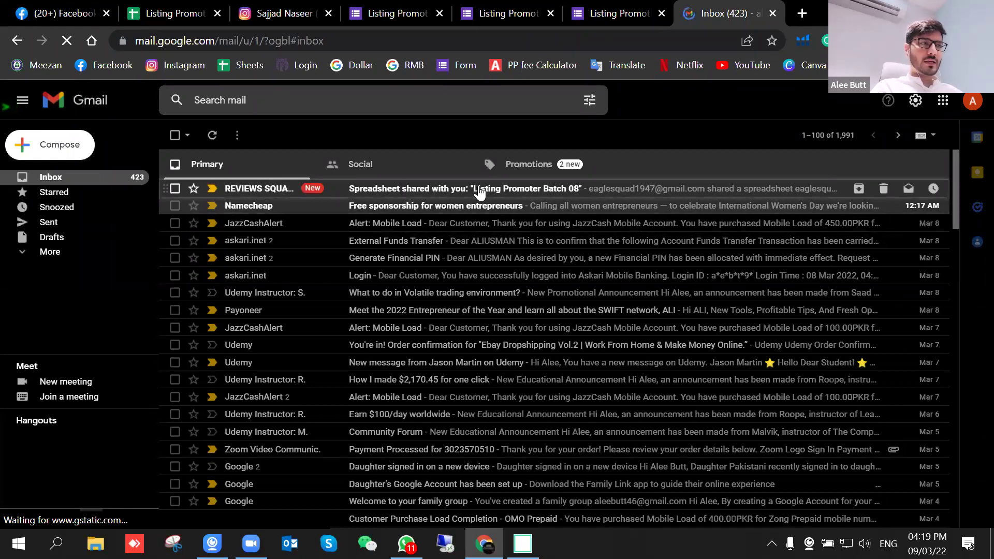
{"action": "left_click", "coordinate": [557, 191]}
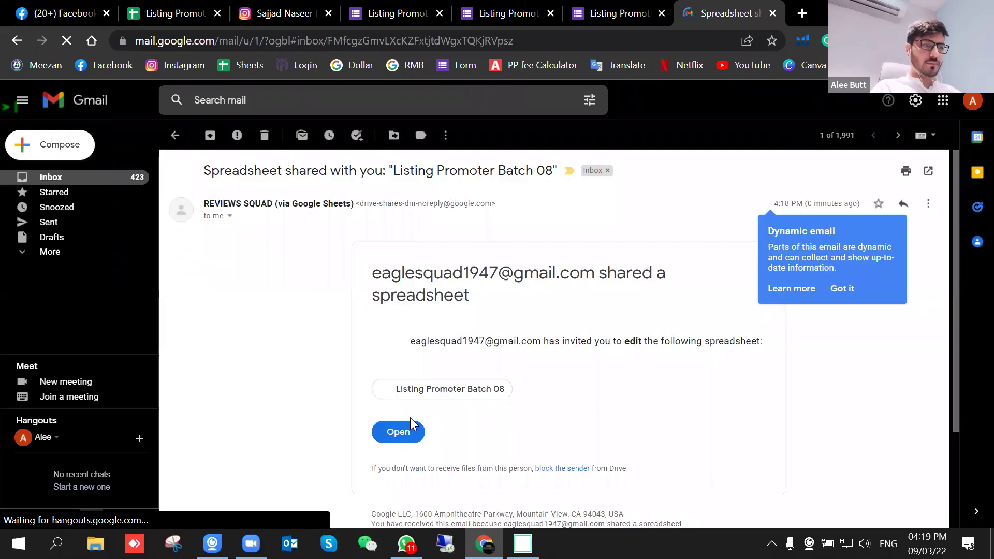
{"action": "left_click", "coordinate": [400, 434]}
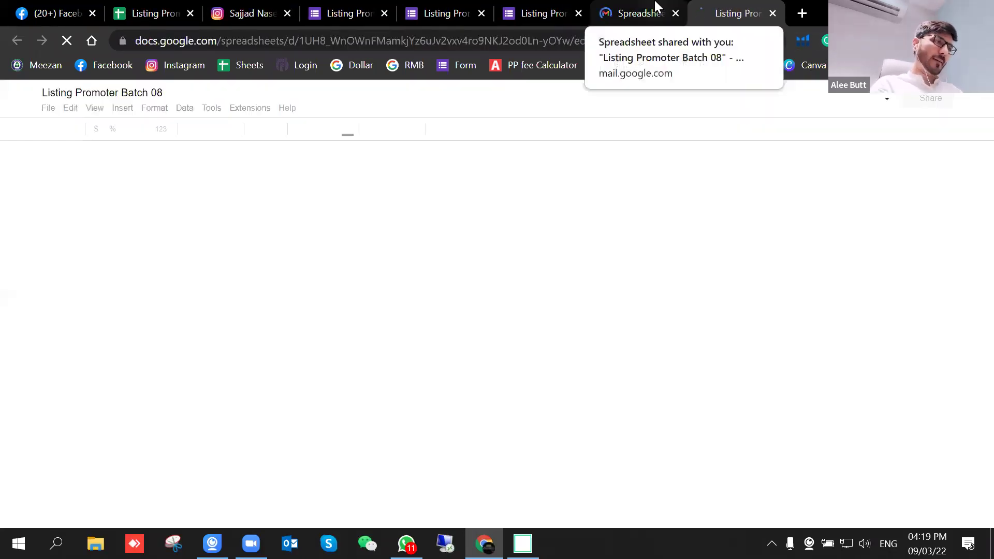
Step: Close the Gmail tab and select cells F8, G8, F6 and I7 in the shared sheet
{"action": "left_click", "coordinate": [668, 14]}
{"action": "left_click", "coordinate": [675, 14]}
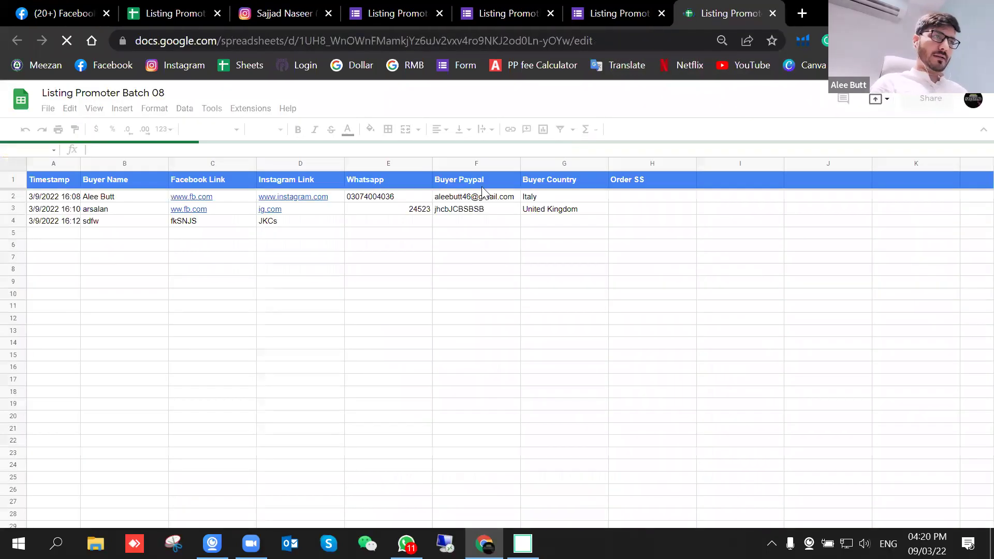
{"action": "left_click", "coordinate": [505, 270]}
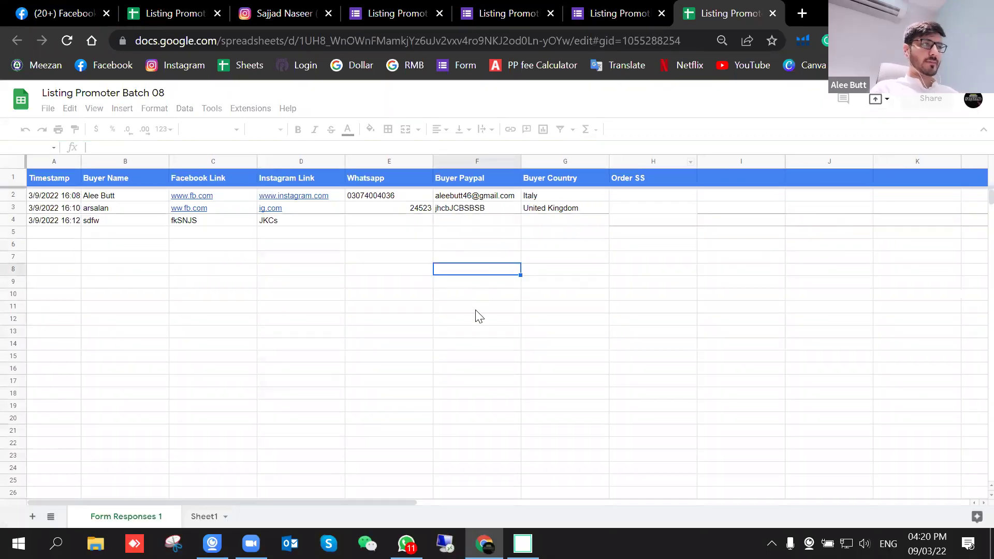
{"action": "left_click", "coordinate": [581, 270]}
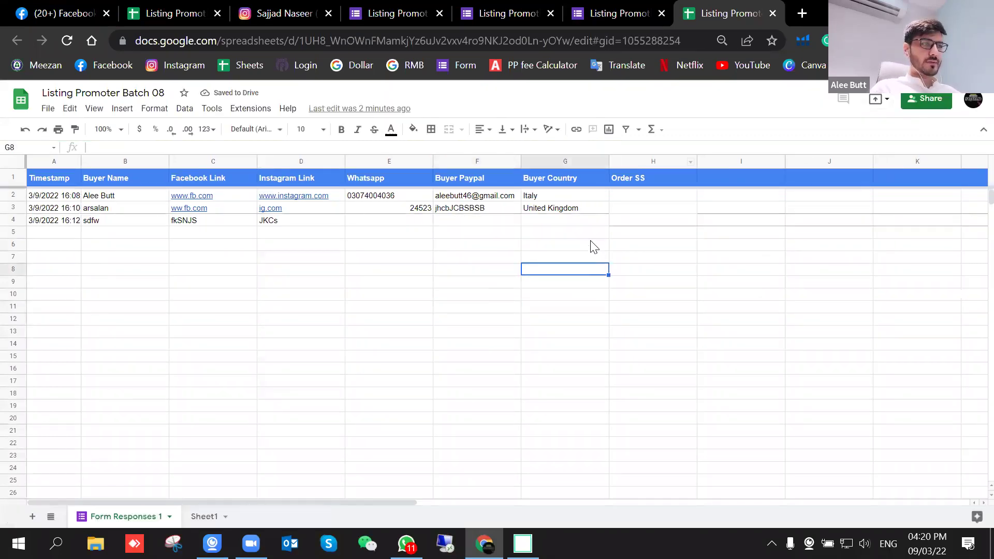
{"action": "left_click", "coordinate": [504, 249]}
{"action": "left_click", "coordinate": [606, 276]}
{"action": "left_click", "coordinate": [751, 258]}
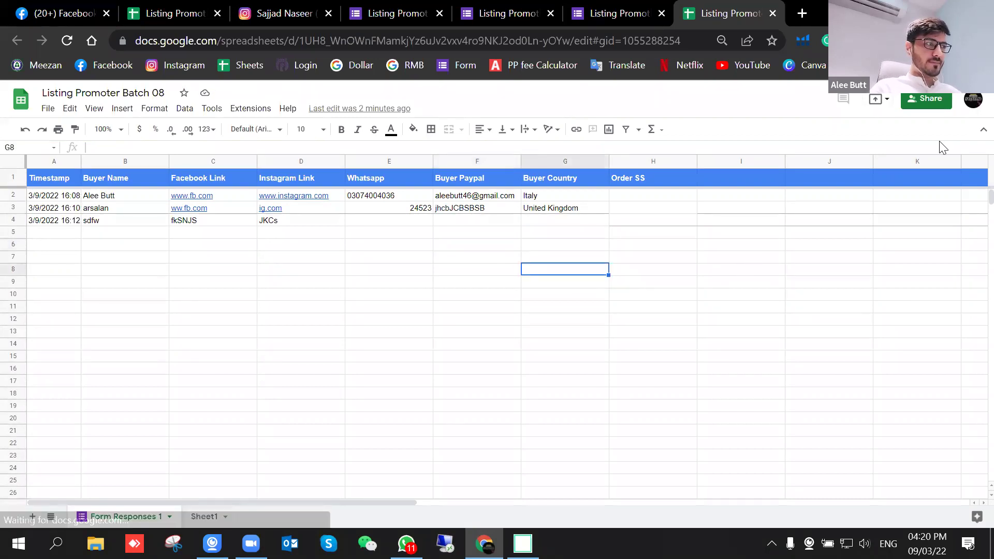
Step: Switch the sheet to the invited editor's account, confirm the sign-in notice, and select H8 and D7
{"action": "left_click", "coordinate": [974, 101]}
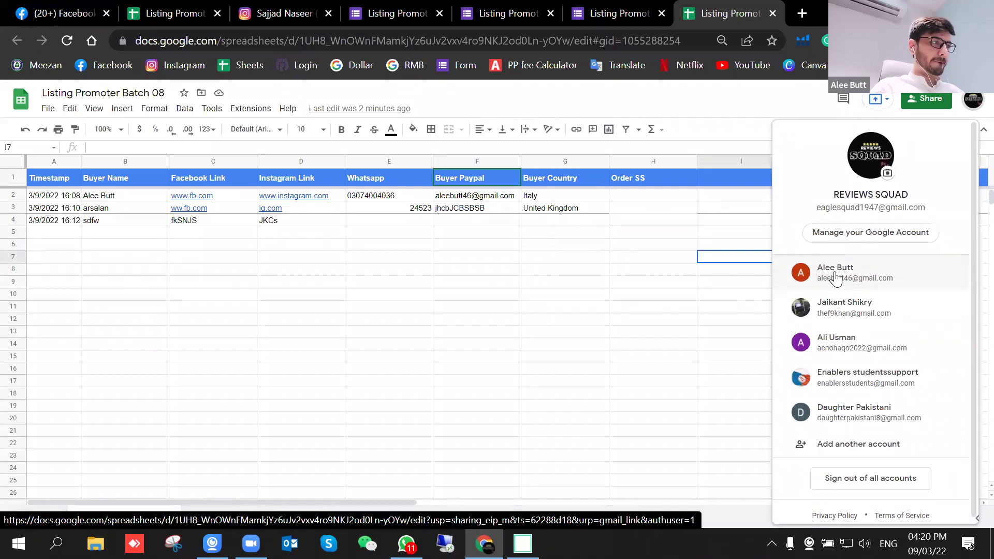
{"action": "left_click", "coordinate": [837, 274]}
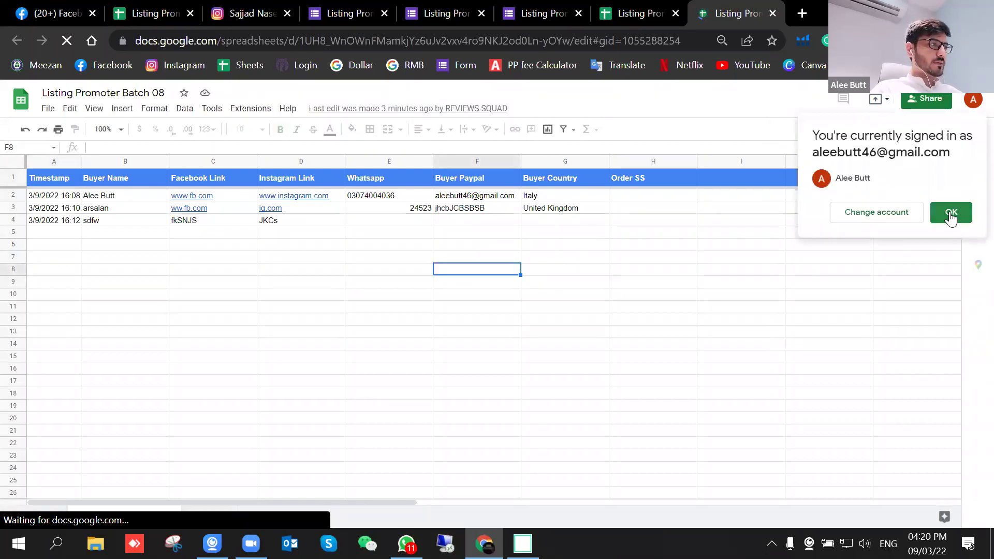
{"action": "left_click", "coordinate": [475, 234]}
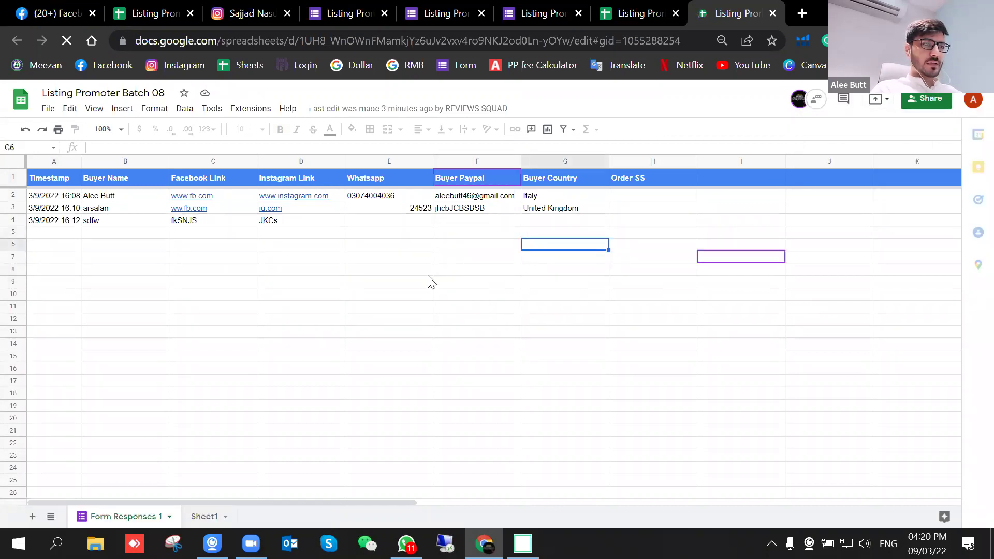
{"action": "left_click", "coordinate": [674, 269]}
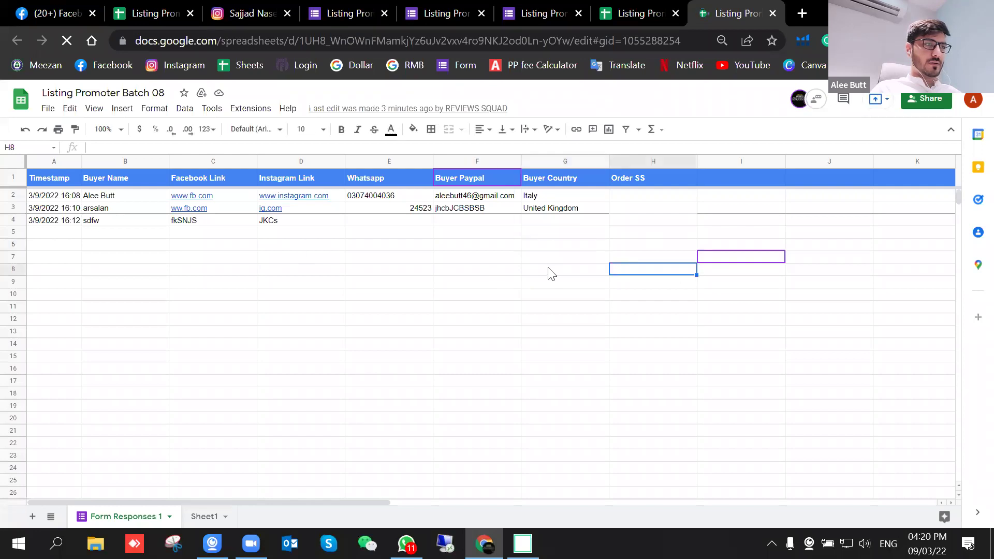
{"action": "left_click", "coordinate": [302, 258]}
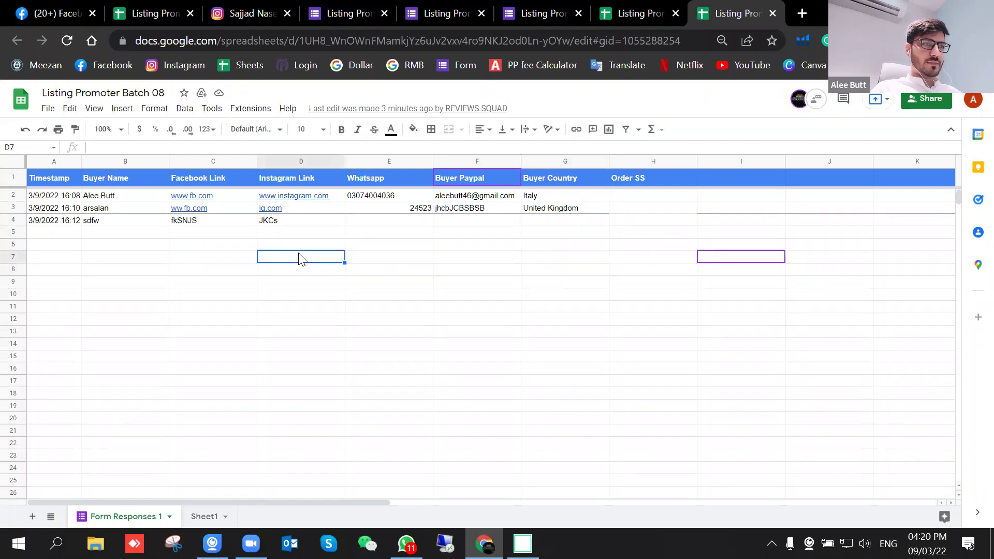
Step: Fill A6:E6 with test entries SGAD, DBFDS, DFDF, DSDF and SFHS
{"action": "left_click", "coordinate": [59, 243]}
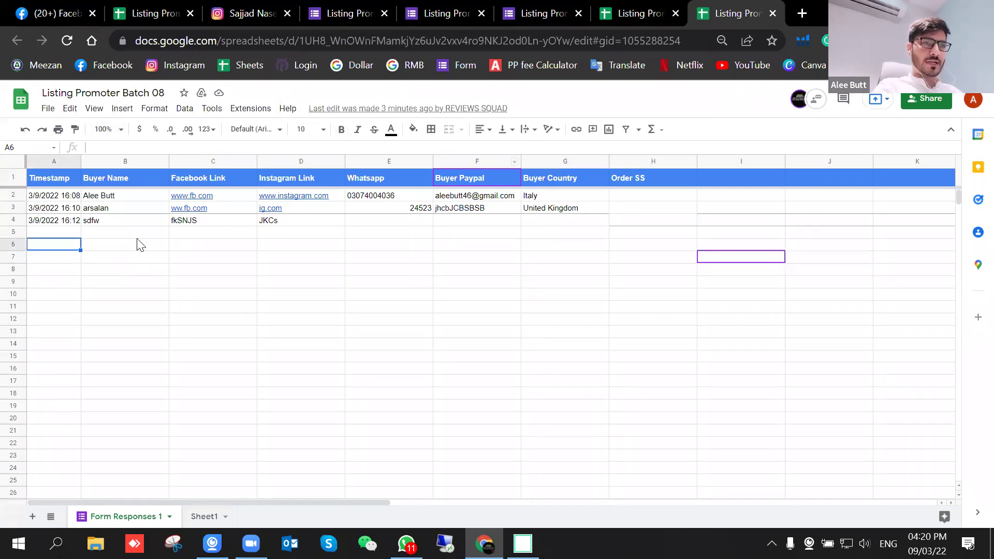
{"action": "type", "text": "SGAD"}
{"action": "key", "text": "Tab"}
{"action": "type", "text": "DBFDS"}
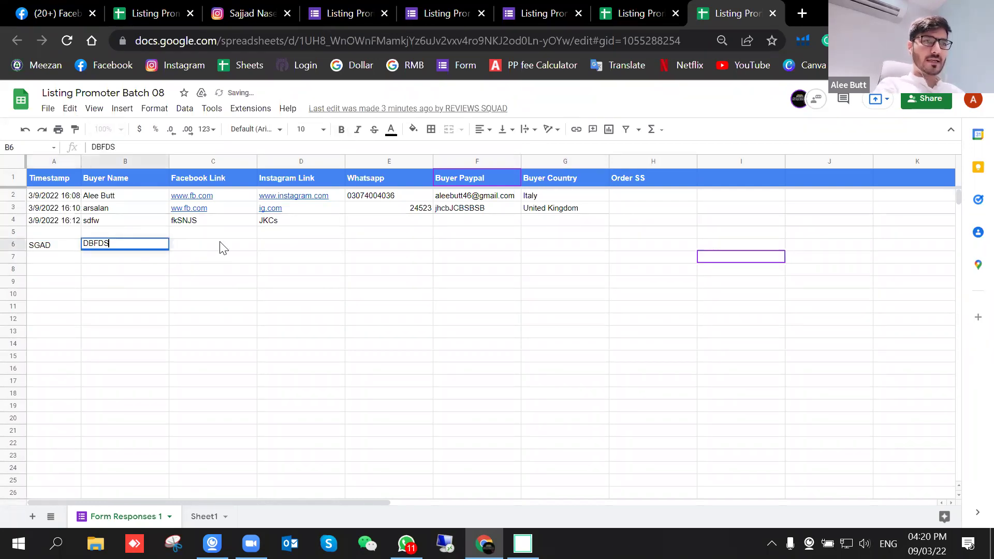
{"action": "key", "text": "Tab"}
{"action": "type", "text": "DFDF"}
{"action": "key", "text": "Tab"}
{"action": "type", "text": "DSDF"}
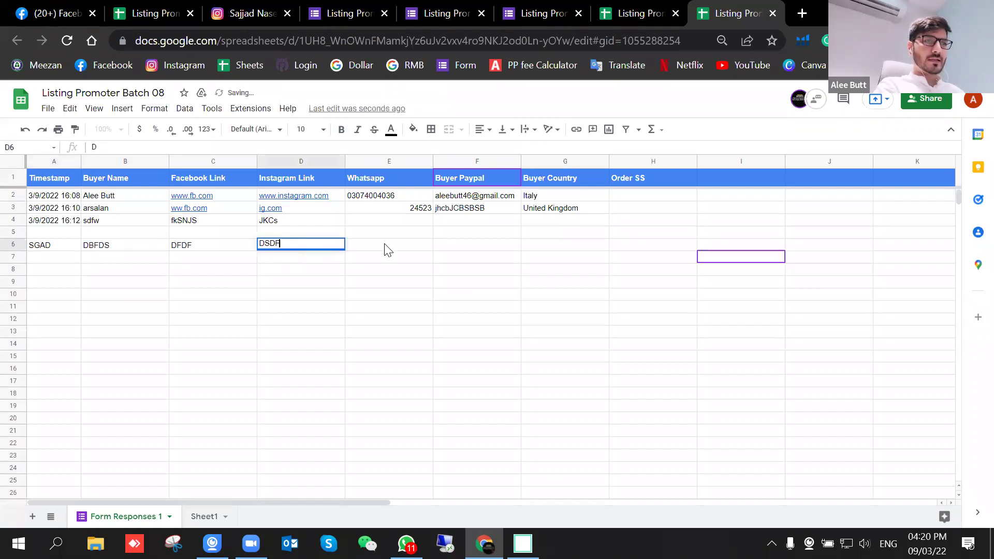
{"action": "key", "text": "Tab"}
{"action": "type", "text": "SFHS"}
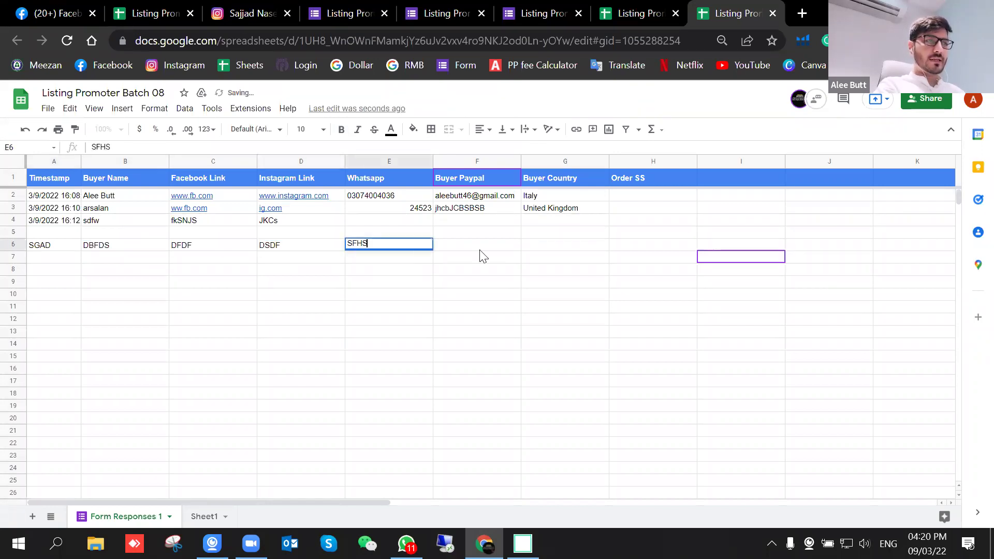
{"action": "key", "text": "Tab"}
Step: Confirm protected F6 and G6 reject edits, then enter VCBCBXCCX in H6
{"action": "type", "text": "D"}
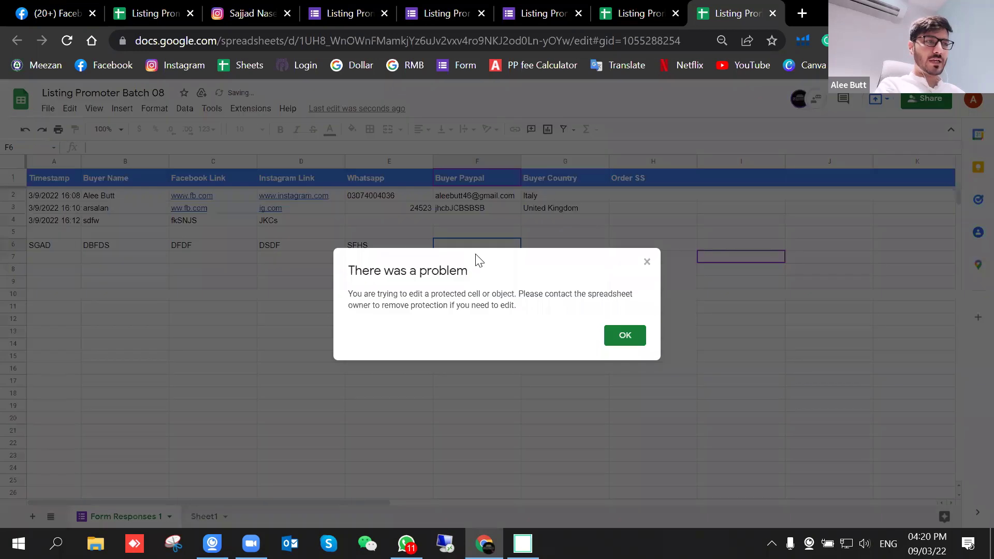
{"action": "left_click", "coordinate": [623, 337]}
{"action": "left_click", "coordinate": [555, 249]}
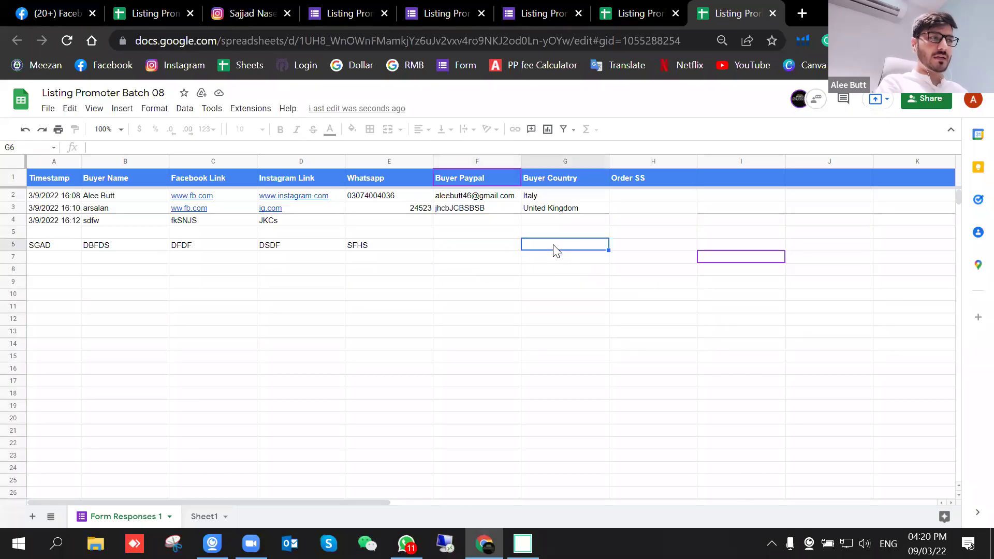
{"action": "type", "text": "D"}
{"action": "left_click", "coordinate": [629, 337]}
{"action": "left_click", "coordinate": [638, 253]}
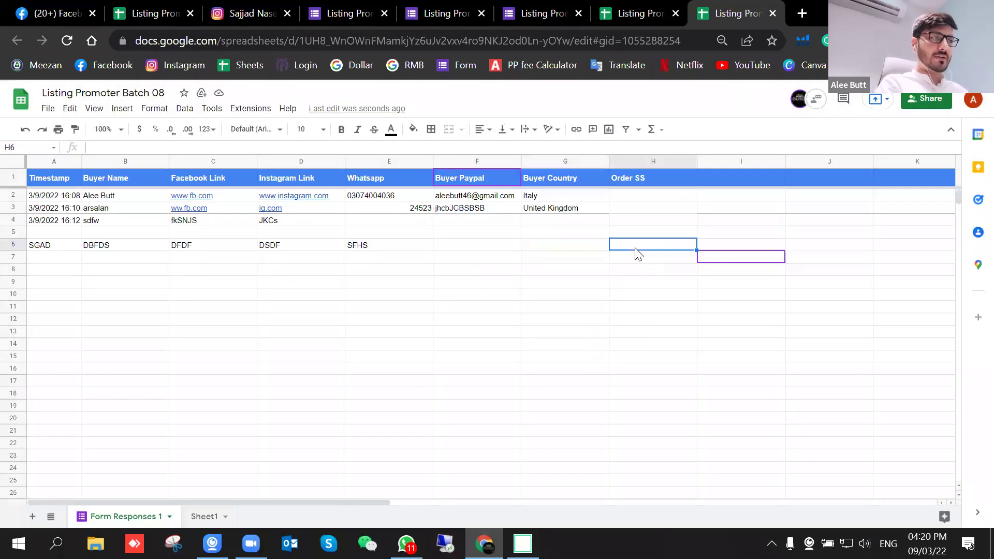
{"action": "type", "text": "VCBCBXCCX"}
{"action": "left_click", "coordinate": [668, 287]}
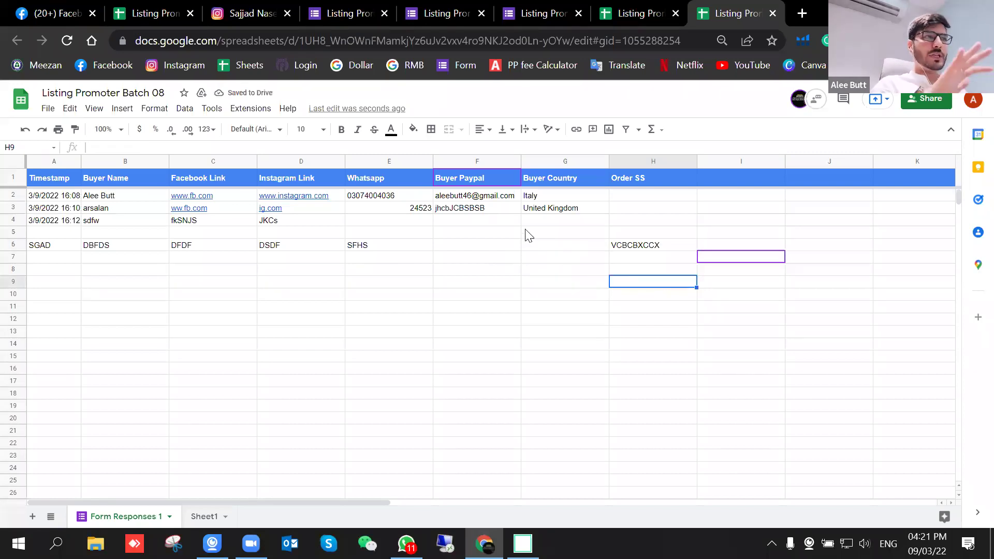
{"action": "left_click", "coordinate": [150, 13]}
Step: Enter HELLO in F6 and HI in G6 from the owner's copy
{"action": "left_click", "coordinate": [679, 344]}
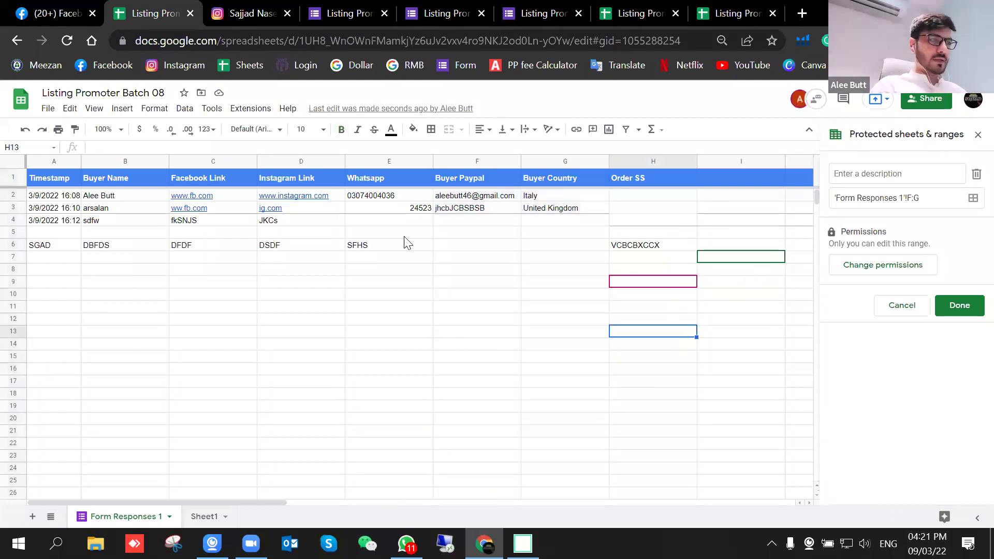
{"action": "left_click", "coordinate": [489, 248]}
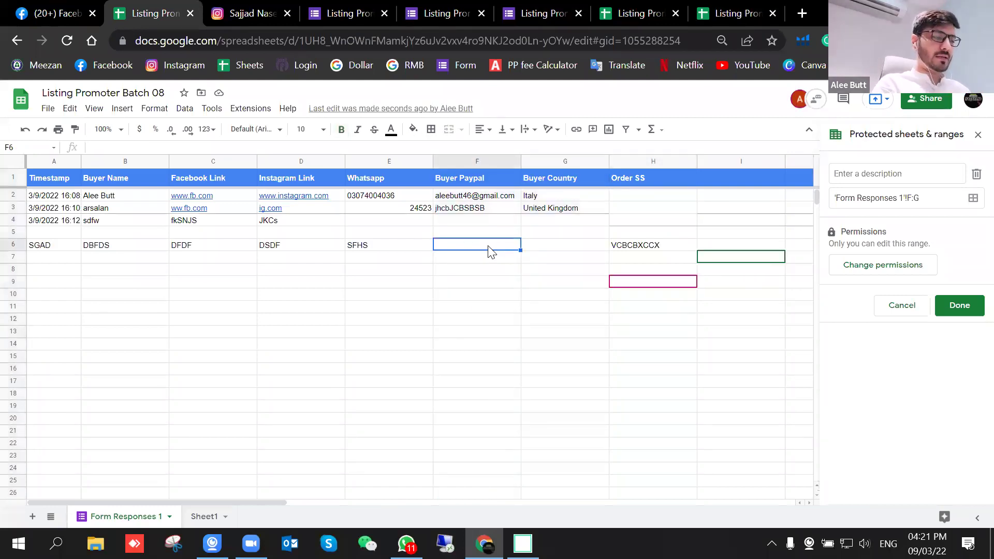
{"action": "type", "text": "HELLO"}
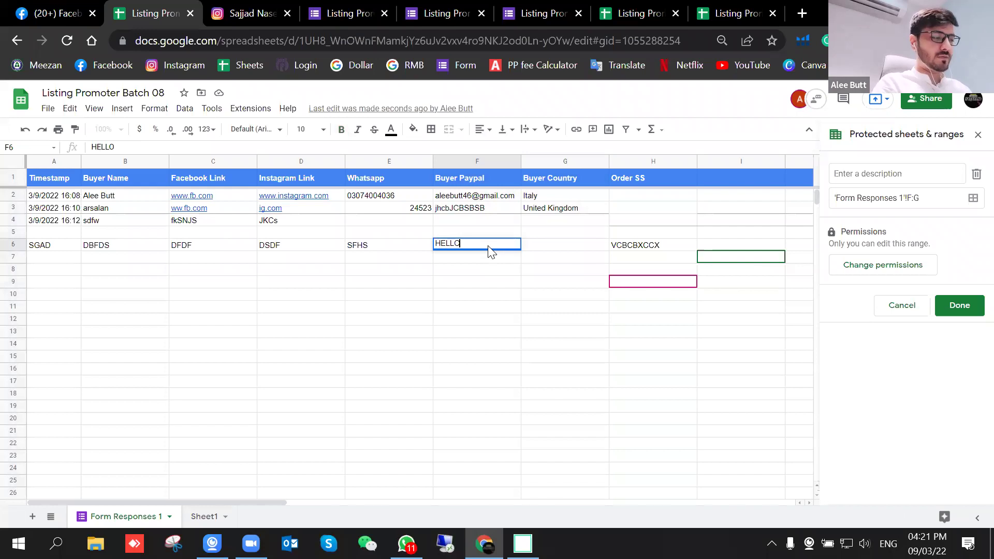
{"action": "key", "text": "Tab"}
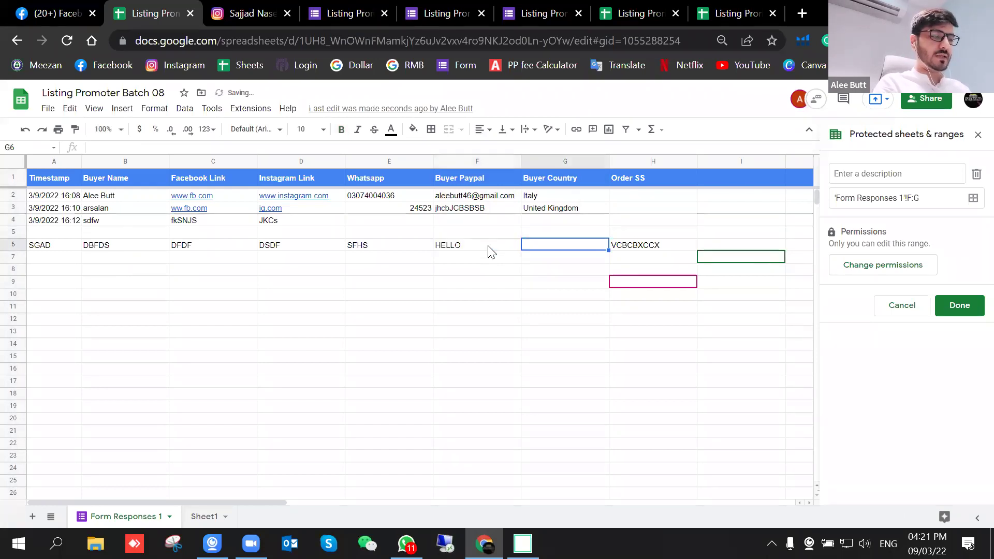
{"action": "type", "text": "HI"}
{"action": "key", "text": "Return"}
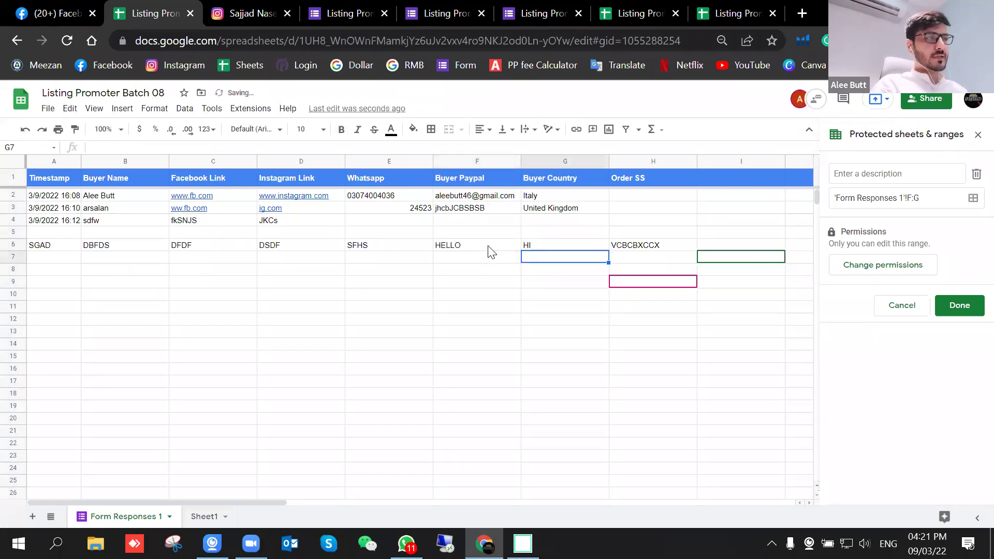
Step: Make F6:G6 bold and give the two cells a yellow fill
{"action": "left_click_drag", "start_coordinate": [504, 247], "coordinate": [547, 241]}
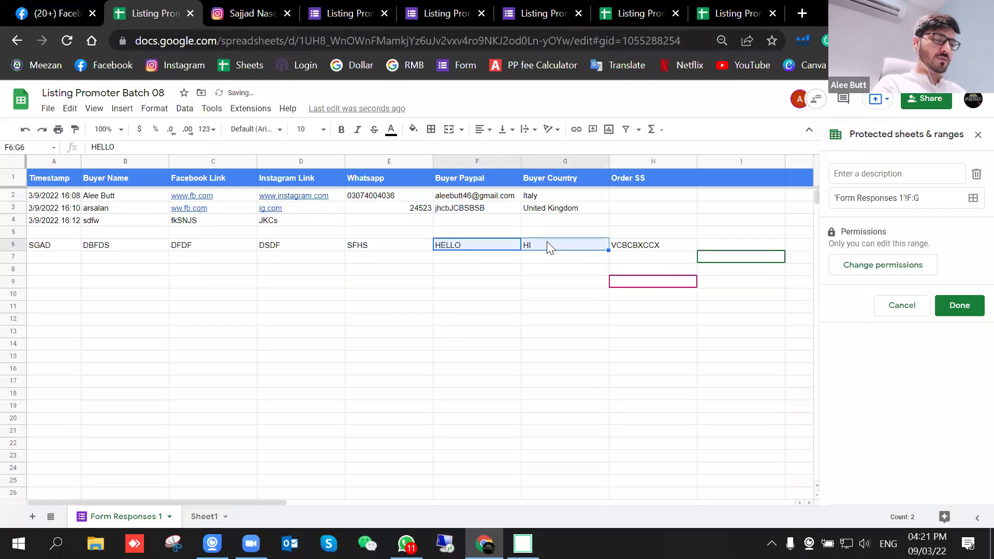
{"action": "key", "text": "ctrl+b"}
{"action": "left_click", "coordinate": [412, 129]}
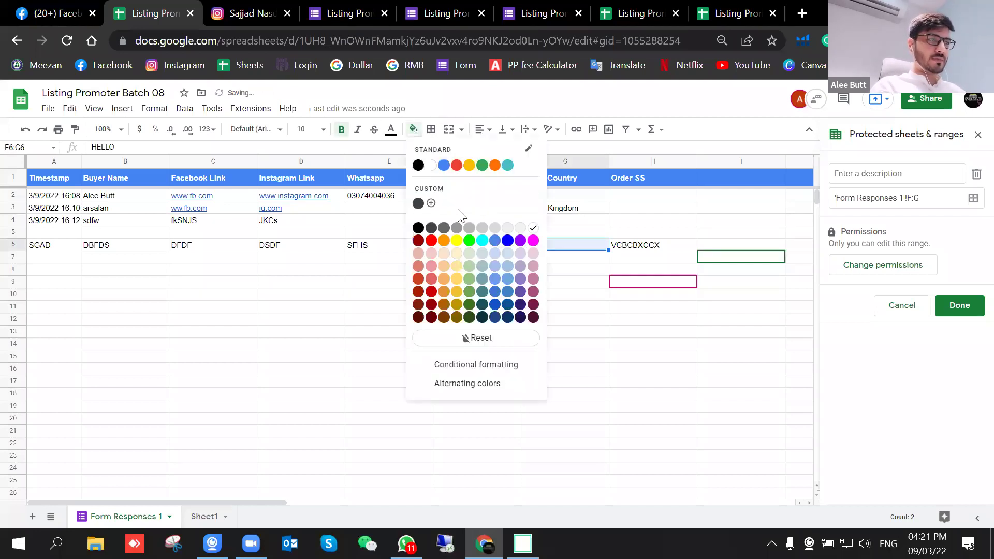
{"action": "left_click", "coordinate": [456, 241]}
{"action": "left_click", "coordinate": [565, 331]}
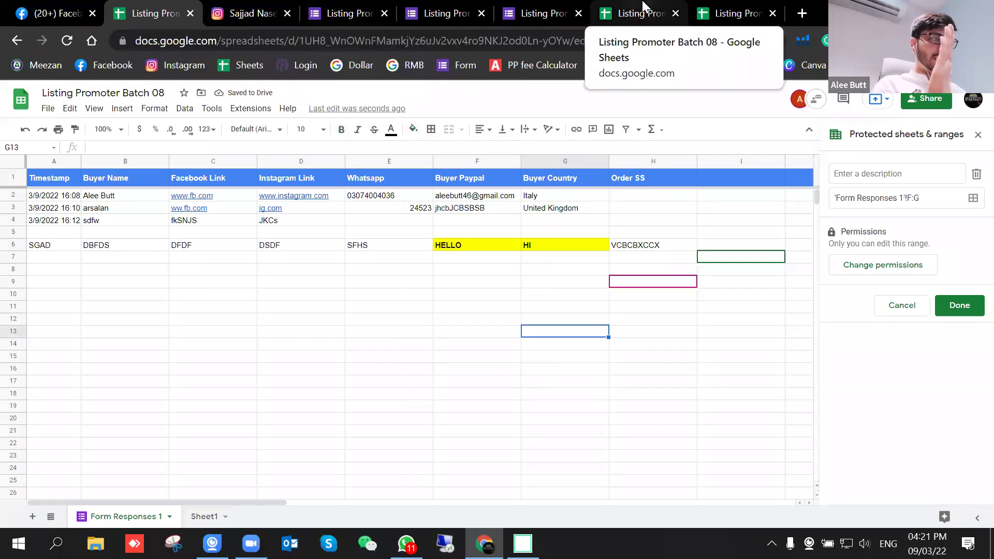
{"action": "left_click", "coordinate": [618, 5]}
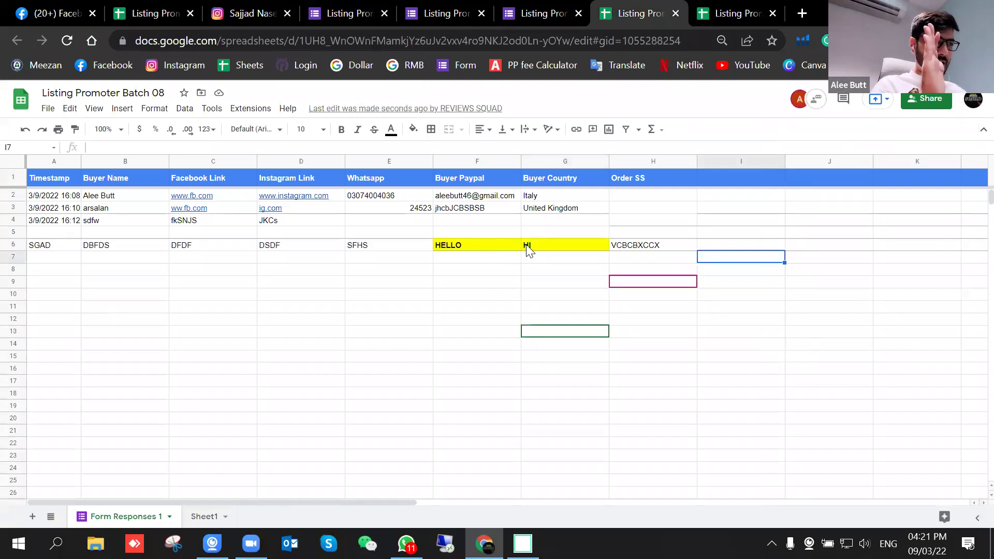
Step: Colour test row 6: red fill across A6:E6 and green fill on Order SS cell H6
{"action": "left_click_drag", "start_coordinate": [42, 247], "coordinate": [394, 247]}
{"action": "left_click", "coordinate": [413, 130]}
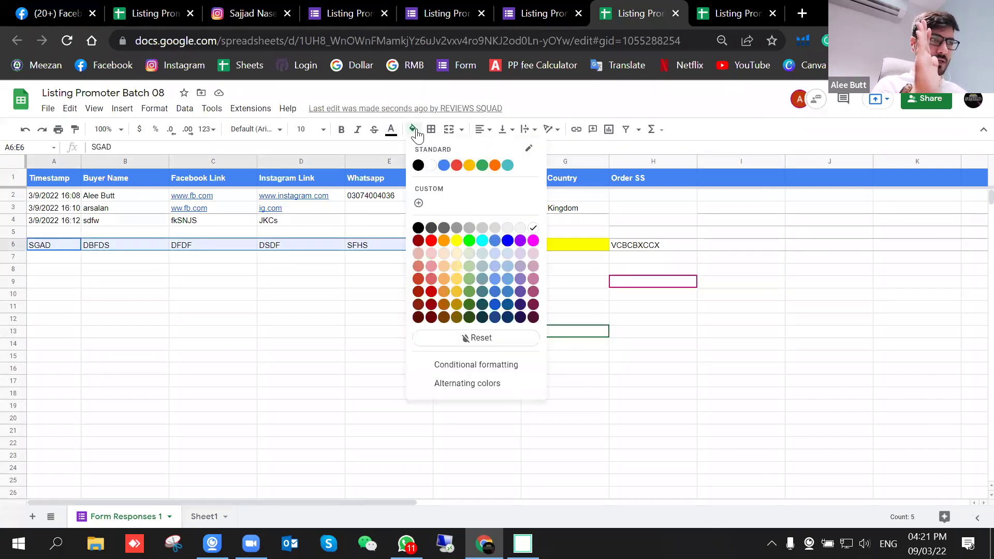
{"action": "left_click", "coordinate": [456, 165]}
{"action": "left_click", "coordinate": [642, 245]}
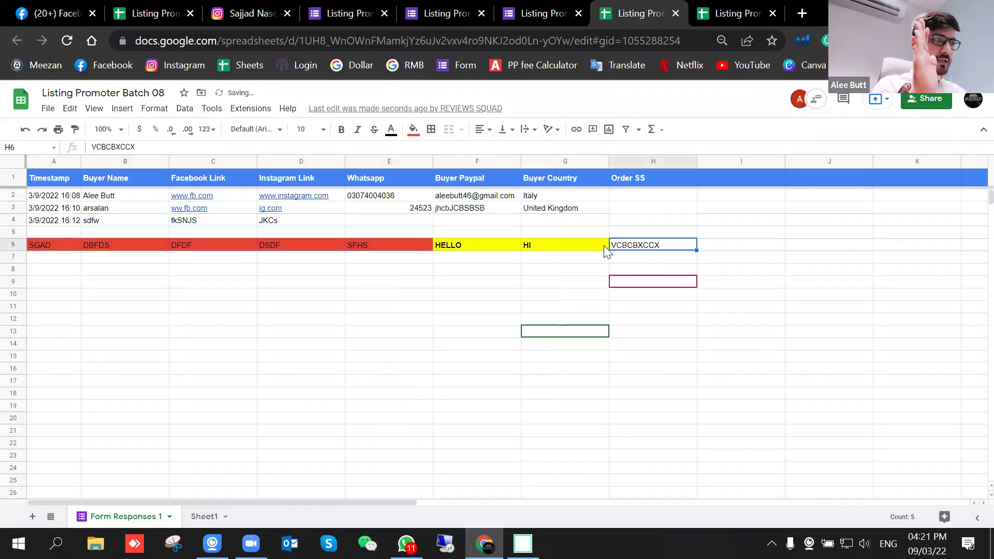
{"action": "left_click", "coordinate": [414, 130]}
{"action": "left_click", "coordinate": [480, 169]}
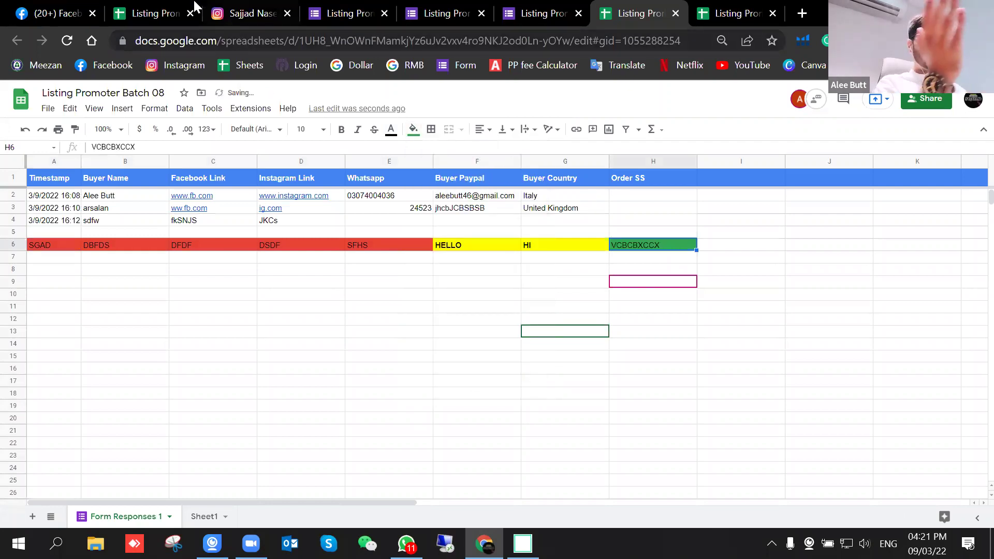
{"action": "left_click", "coordinate": [158, 6]}
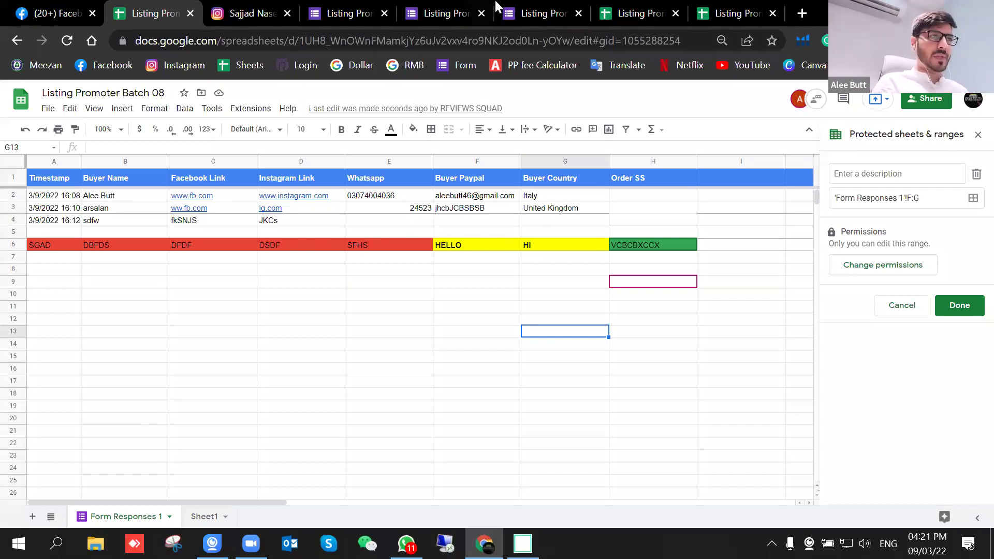
{"action": "left_click_drag", "start_coordinate": [85, 243], "coordinate": [416, 256]}
{"action": "left_click", "coordinate": [406, 321]}
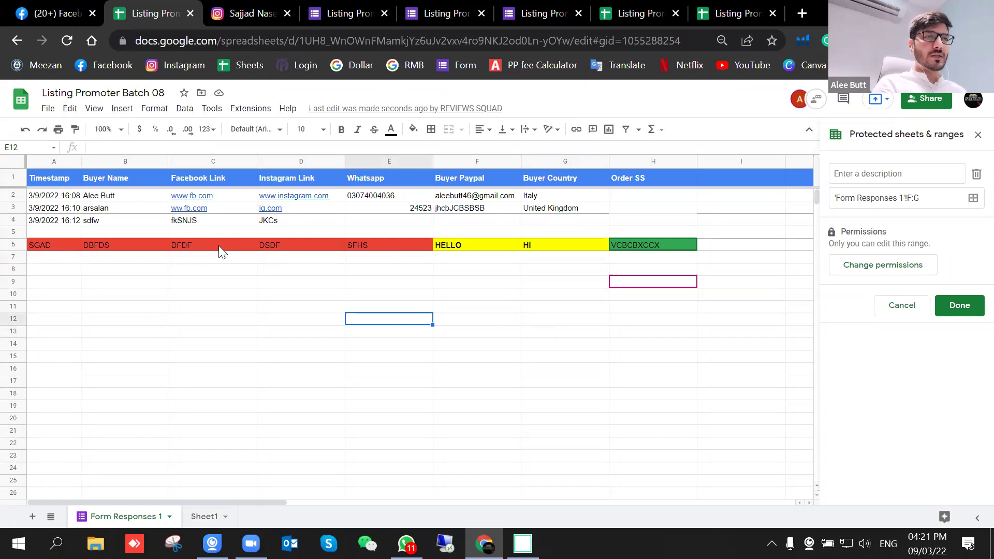
{"action": "left_click", "coordinate": [219, 246]}
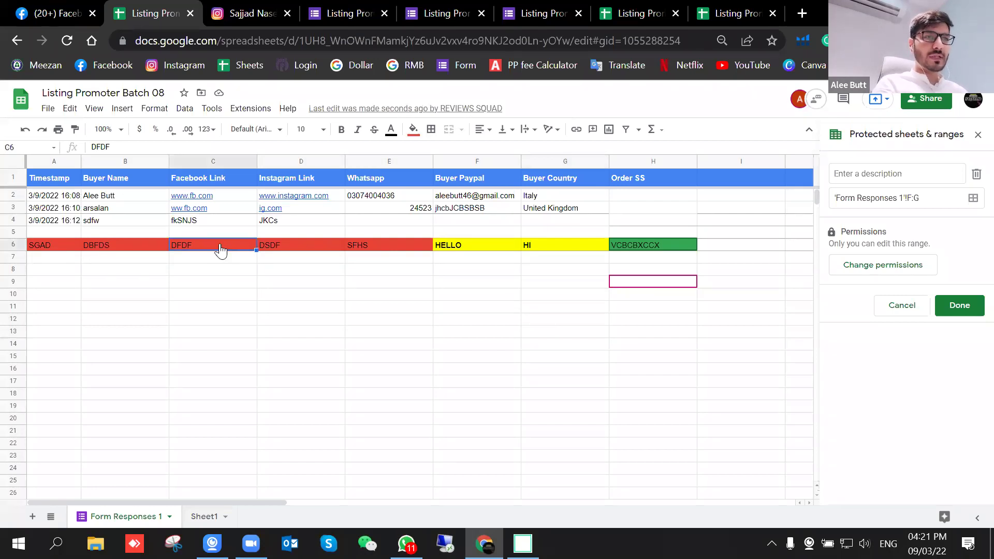
{"action": "right_click", "coordinate": [221, 249]}
{"action": "left_click", "coordinate": [372, 413]}
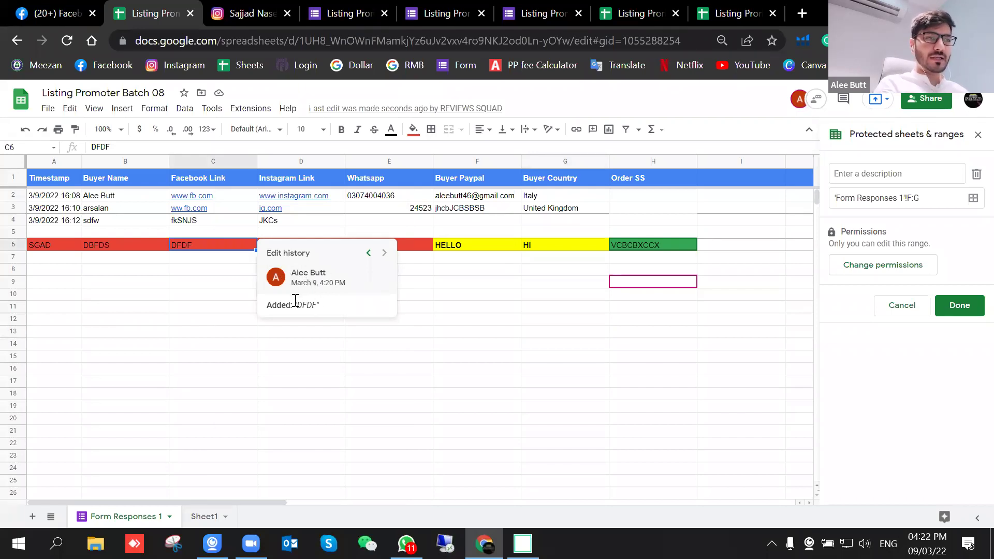
{"action": "left_click", "coordinate": [370, 254]}
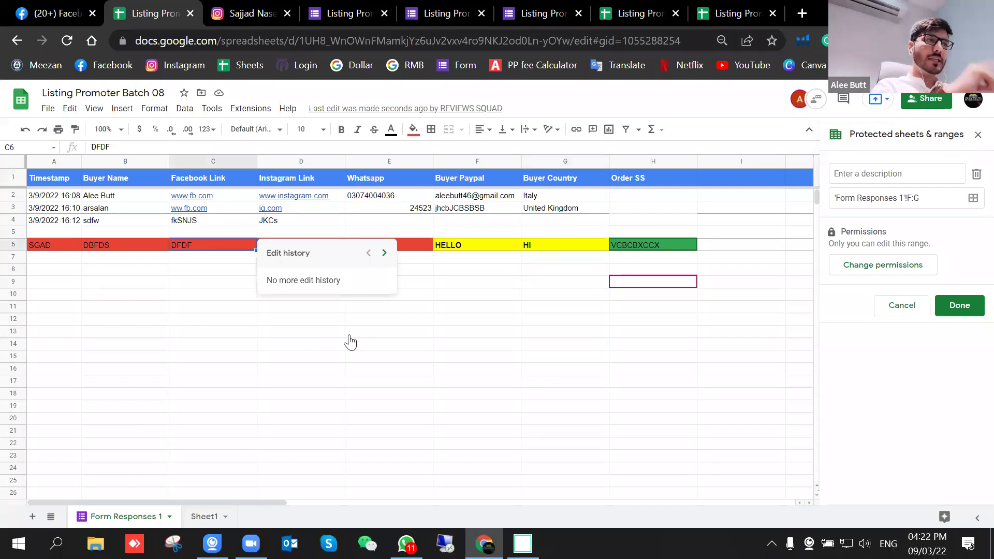
{"action": "left_click", "coordinate": [513, 372]}
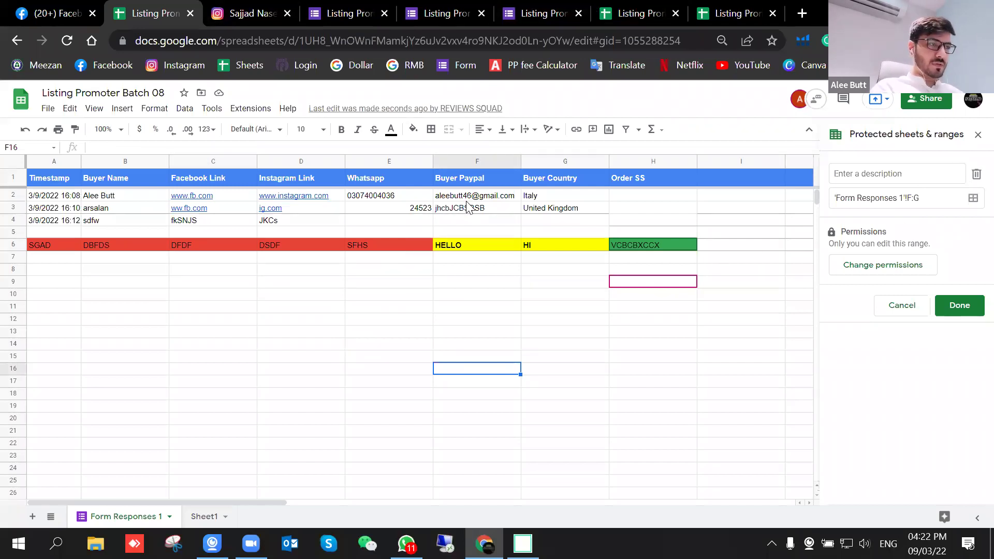
Step: Change the F:G protection to a custom editor list that includes the other editor
{"action": "left_click_drag", "start_coordinate": [475, 162], "coordinate": [594, 164]}
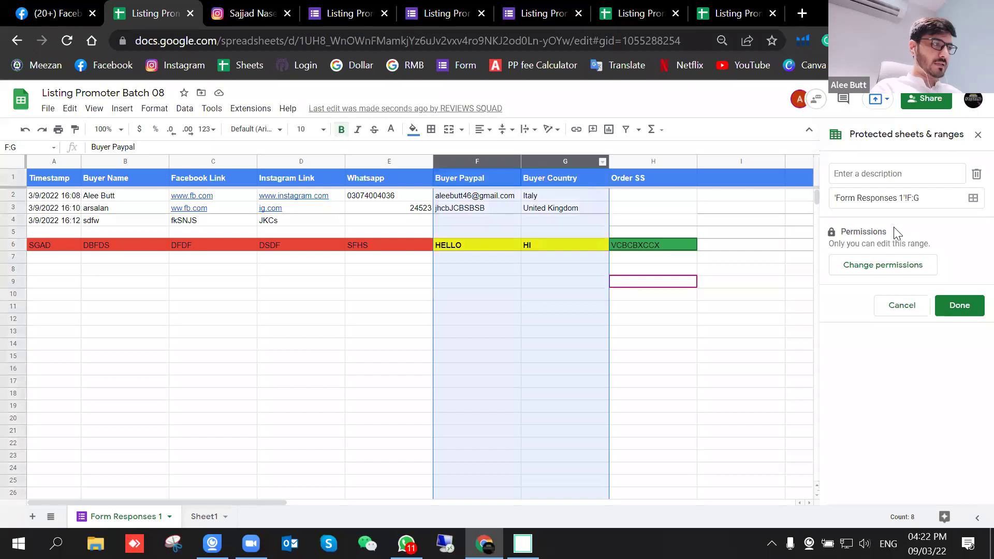
{"action": "left_click", "coordinate": [845, 270]}
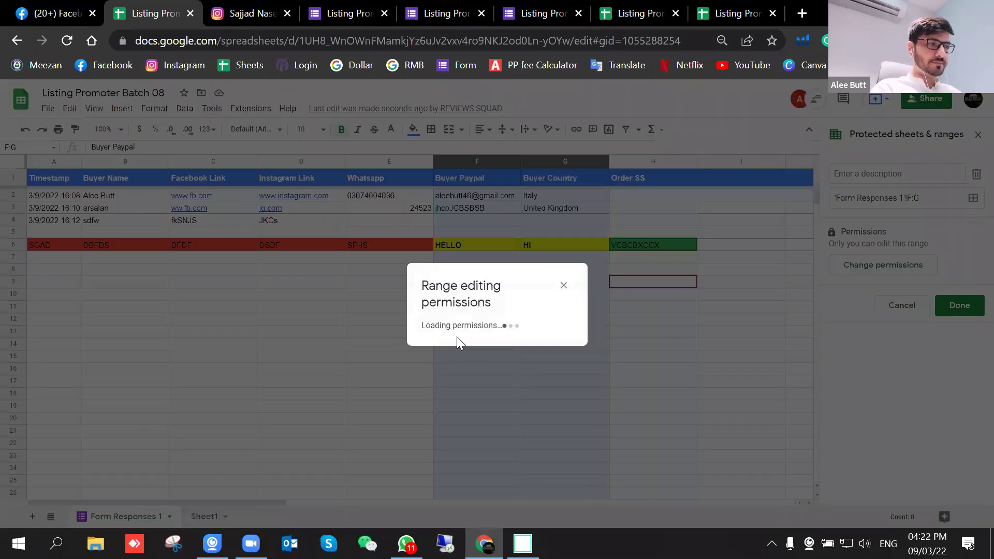
{"action": "left_click", "coordinate": [433, 312]}
{"action": "left_click", "coordinate": [439, 340]}
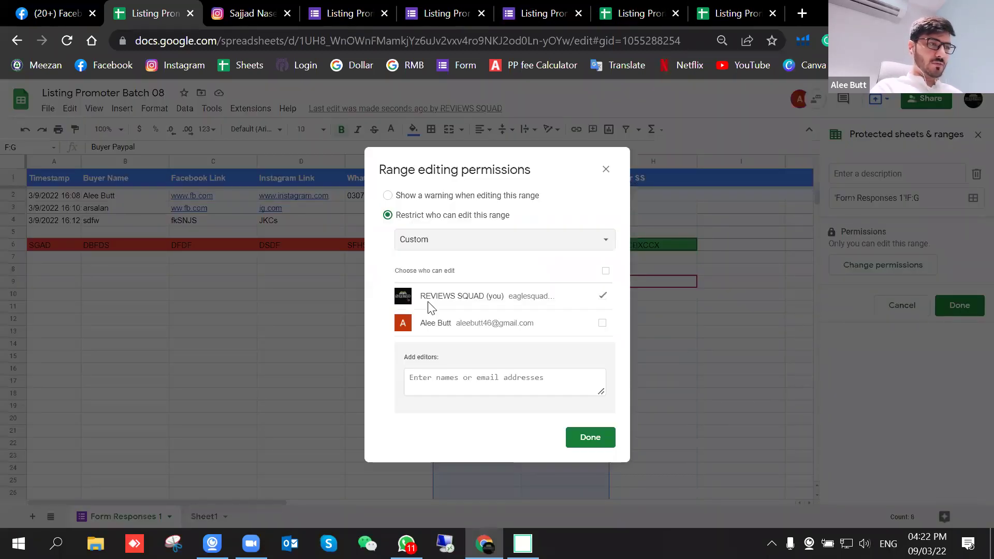
{"action": "left_click", "coordinate": [598, 439]}
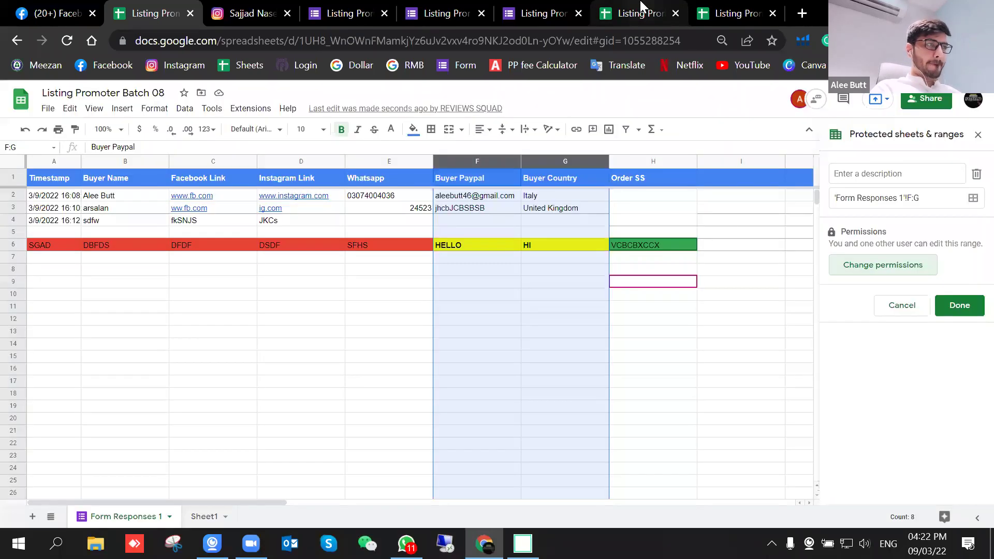
Step: From the editor's tab, type 'KEHBFIUHOIWJDIOWQJOI' in F9 and 'c jahcajcjabs cja' in G8
{"action": "left_click", "coordinate": [641, 6]}
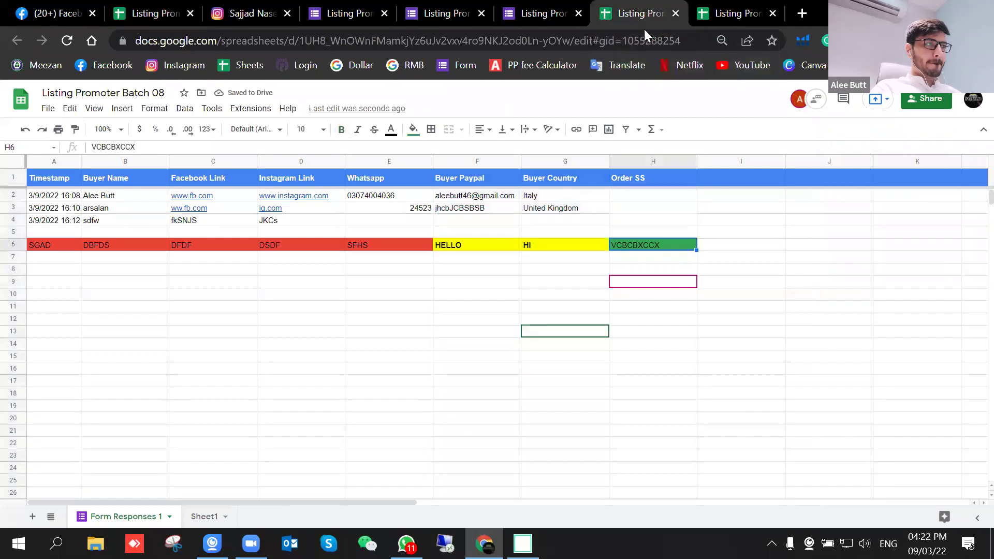
{"action": "left_click", "coordinate": [534, 320]}
{"action": "left_click", "coordinate": [466, 295]}
{"action": "left_click", "coordinate": [461, 231]}
{"action": "left_click", "coordinate": [461, 269]}
{"action": "left_click", "coordinate": [482, 320]}
{"action": "left_click", "coordinate": [558, 321]}
{"action": "left_click", "coordinate": [561, 270]}
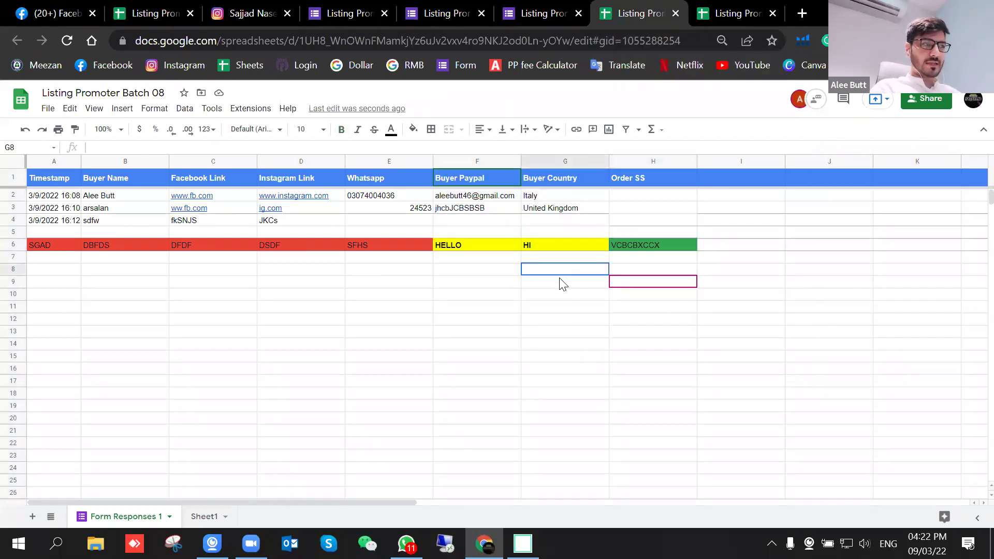
{"action": "left_click", "coordinate": [492, 283]}
{"action": "type", "text": "KEHBFIUHOIWJDIOWQJOI"}
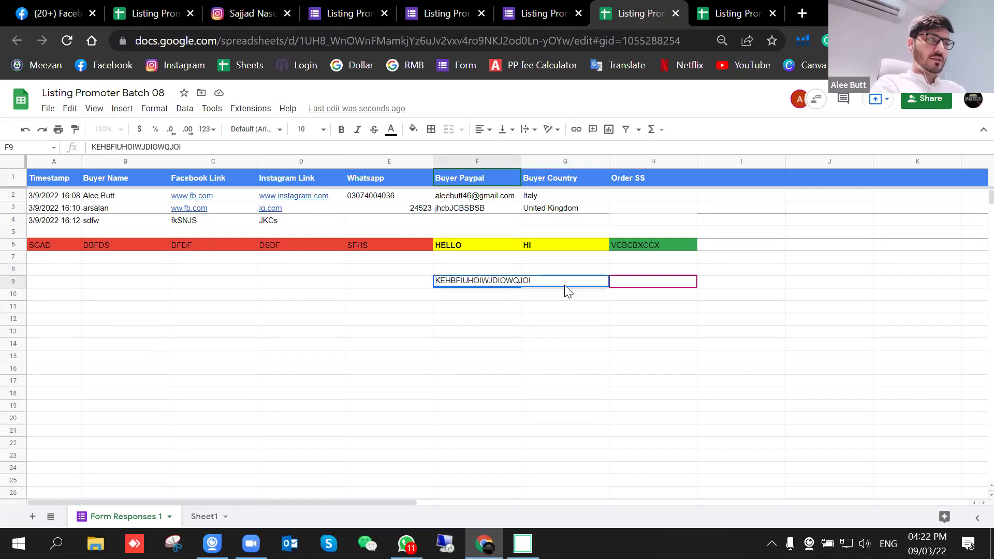
{"action": "left_click", "coordinate": [555, 274]}
{"action": "type", "text": "c jahcajcjabs cjaA"}
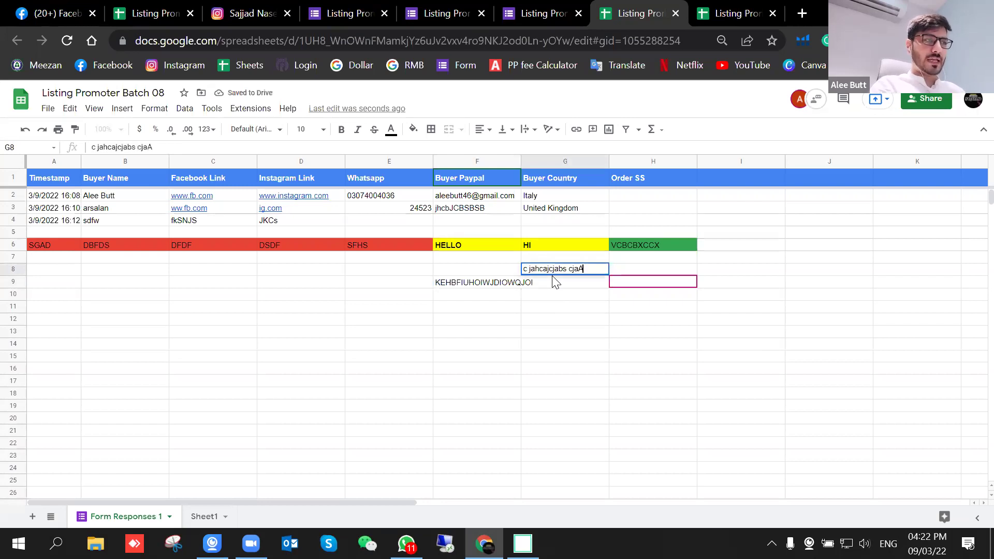
{"action": "left_click", "coordinate": [162, 8]}
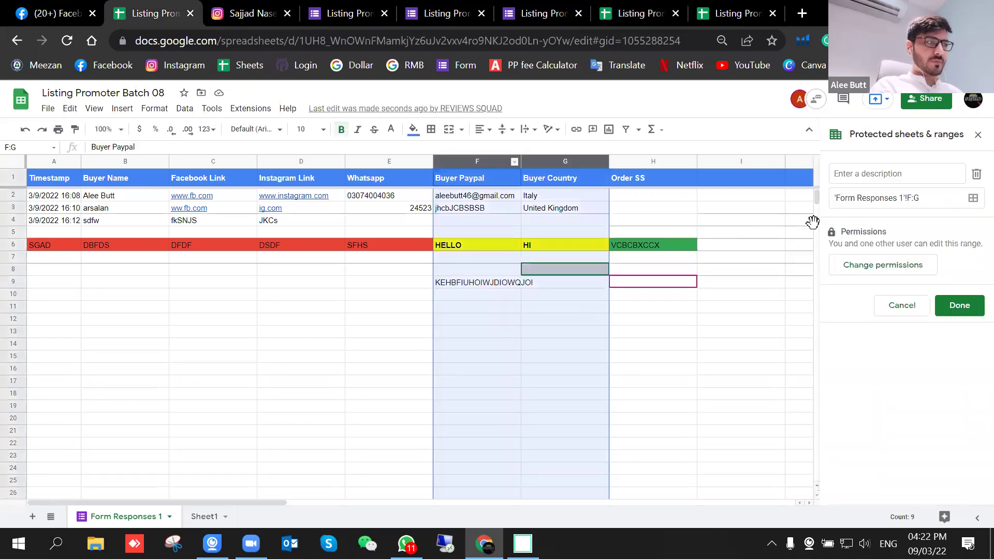
Step: Re-save the F:G permissions with both editors allowed, then commit the G8 entry in the editor's tab
{"action": "left_click", "coordinate": [870, 263]}
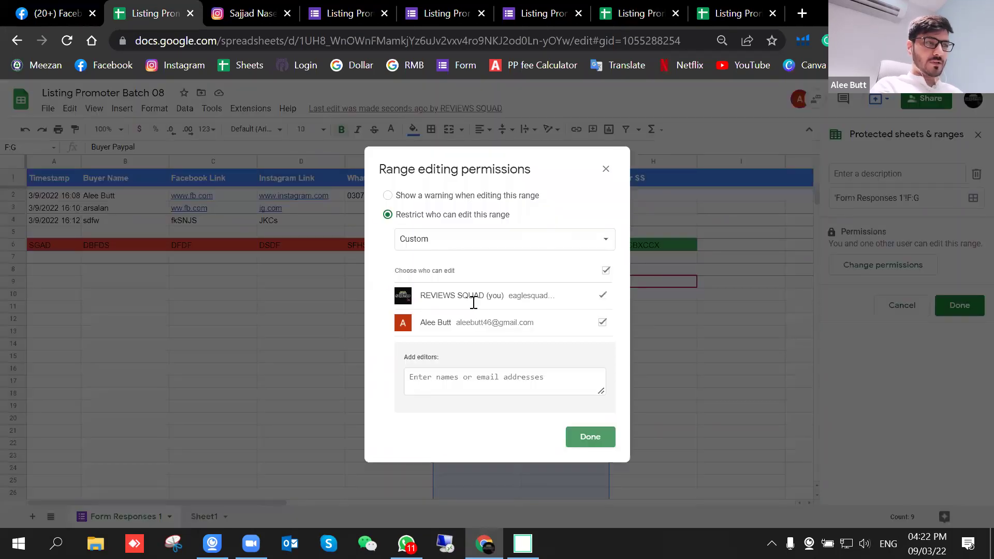
{"action": "left_click", "coordinate": [590, 436]}
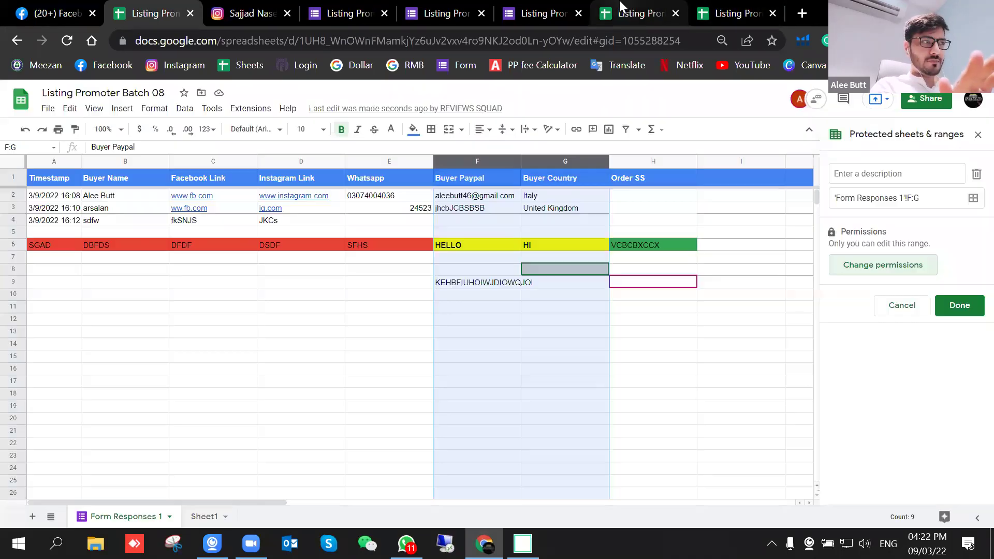
{"action": "left_click", "coordinate": [629, 13]}
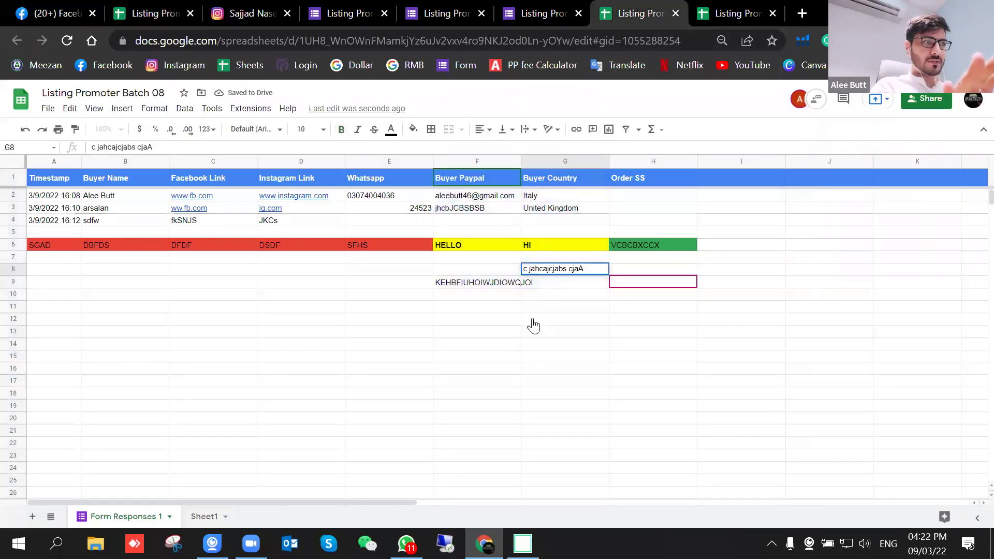
{"action": "left_click", "coordinate": [468, 361]}
{"action": "key", "text": "Up"}
{"action": "key", "text": "Right"}
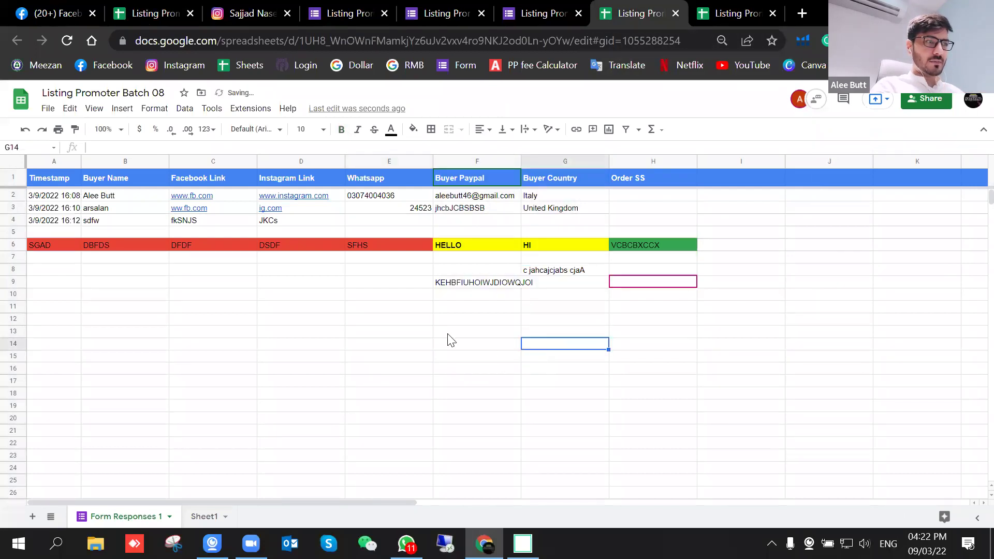
{"action": "left_click", "coordinate": [569, 394]}
{"action": "left_click", "coordinate": [421, 357]}
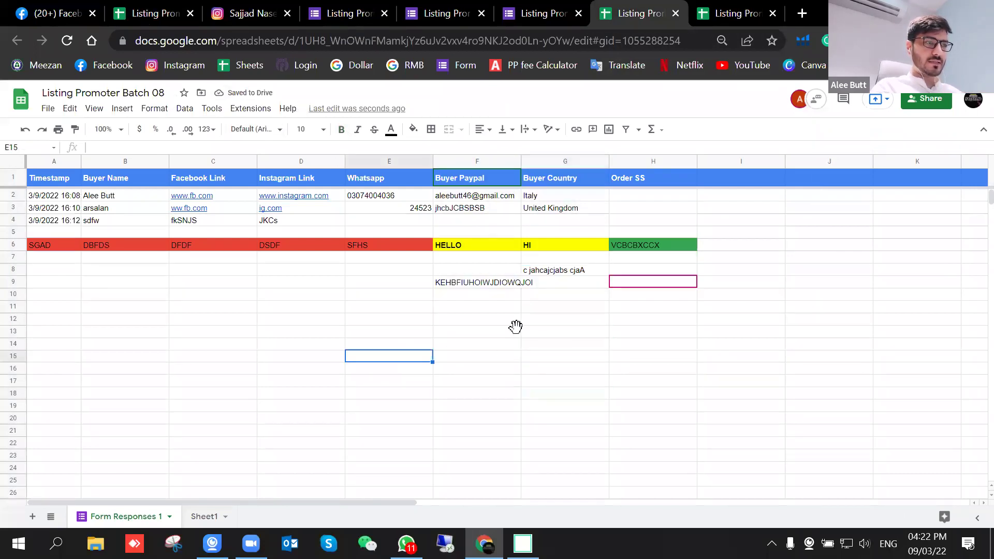
{"action": "left_click", "coordinate": [446, 319]}
{"action": "left_click", "coordinate": [406, 287]}
{"action": "left_click", "coordinate": [484, 332]}
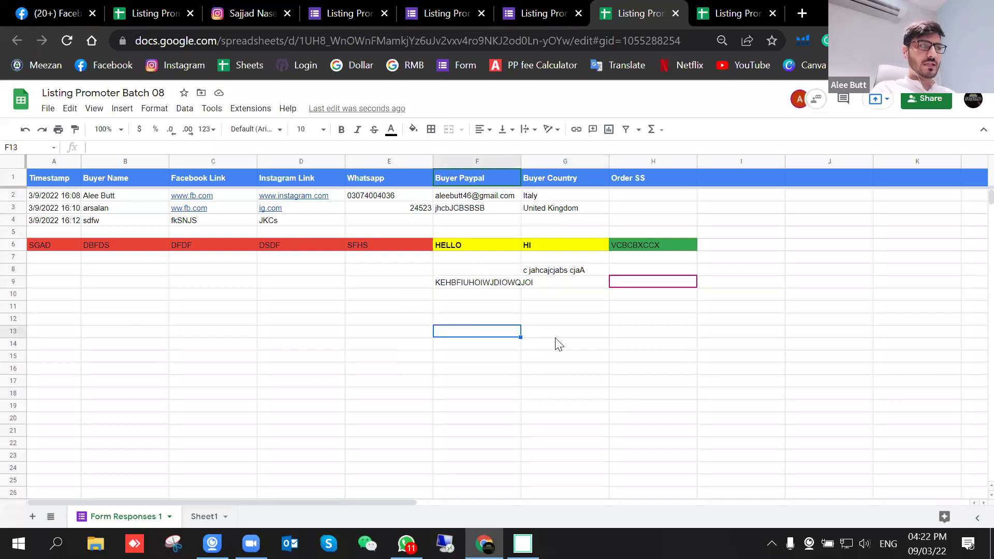
Step: Switch to the next open view of the sheet and select various cells around the test rows
{"action": "key", "text": "ctrl+Tab"}
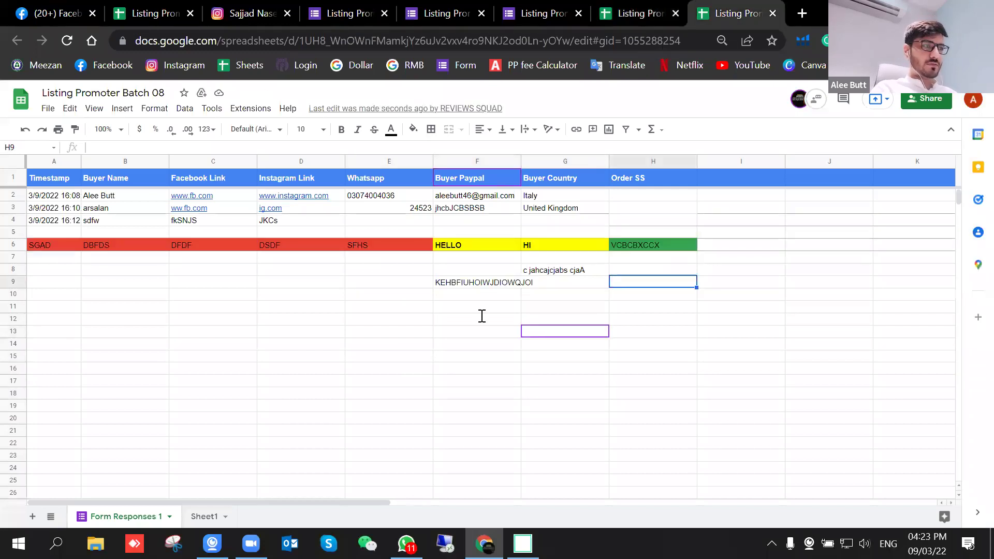
{"action": "left_click", "coordinate": [550, 327]}
{"action": "left_click", "coordinate": [551, 390]}
{"action": "left_click", "coordinate": [459, 356]}
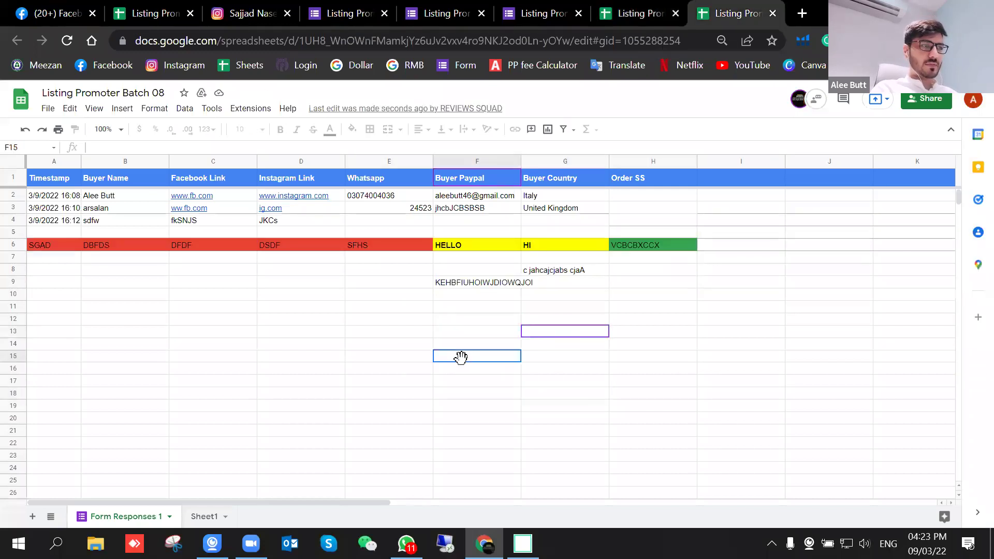
{"action": "left_click", "coordinate": [337, 292]}
{"action": "left_click", "coordinate": [242, 311]}
{"action": "left_click", "coordinate": [407, 320]}
{"action": "left_click", "coordinate": [482, 306]}
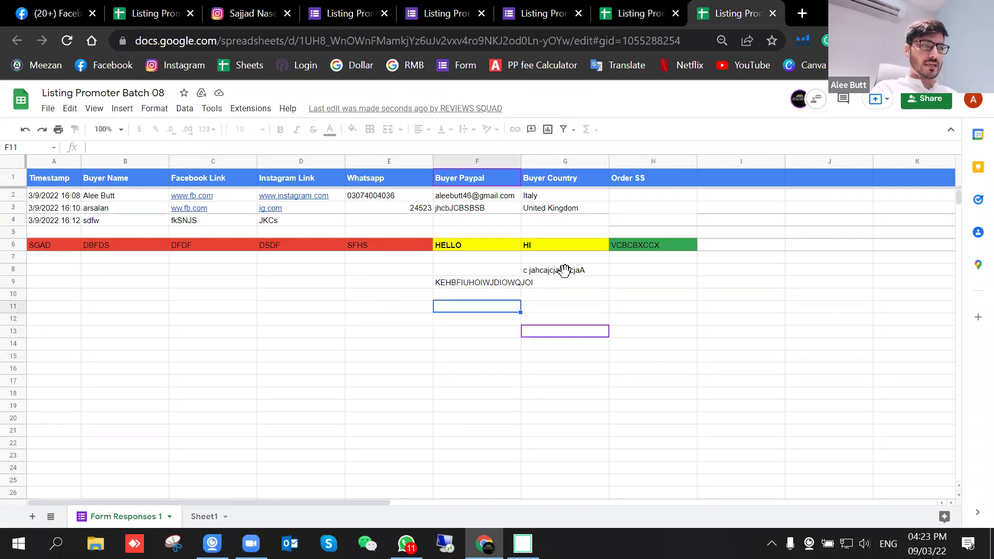
{"action": "left_click", "coordinate": [568, 270]}
{"action": "left_click", "coordinate": [568, 320]}
{"action": "left_click", "coordinate": [568, 379]}
{"action": "left_click", "coordinate": [639, 368]}
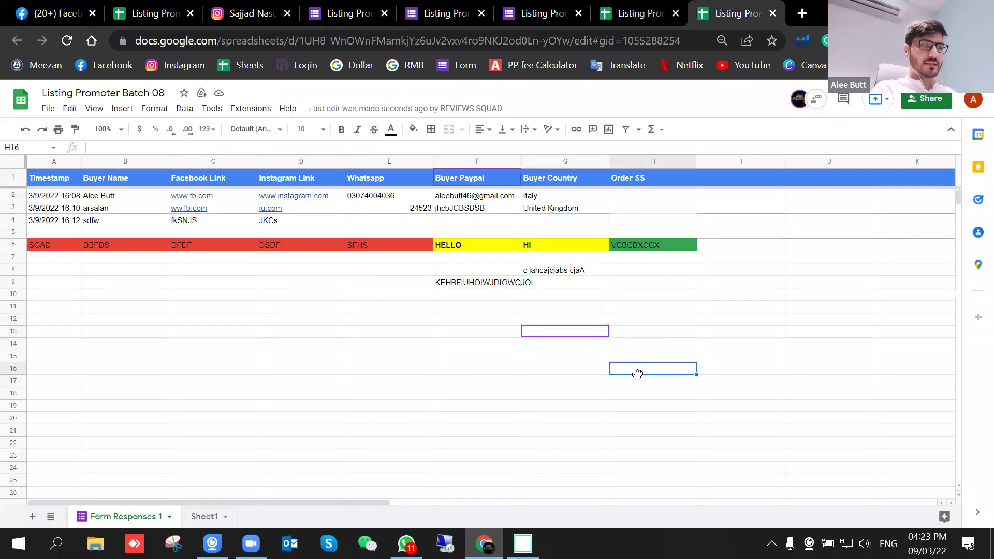
{"action": "left_click", "coordinate": [463, 390]}
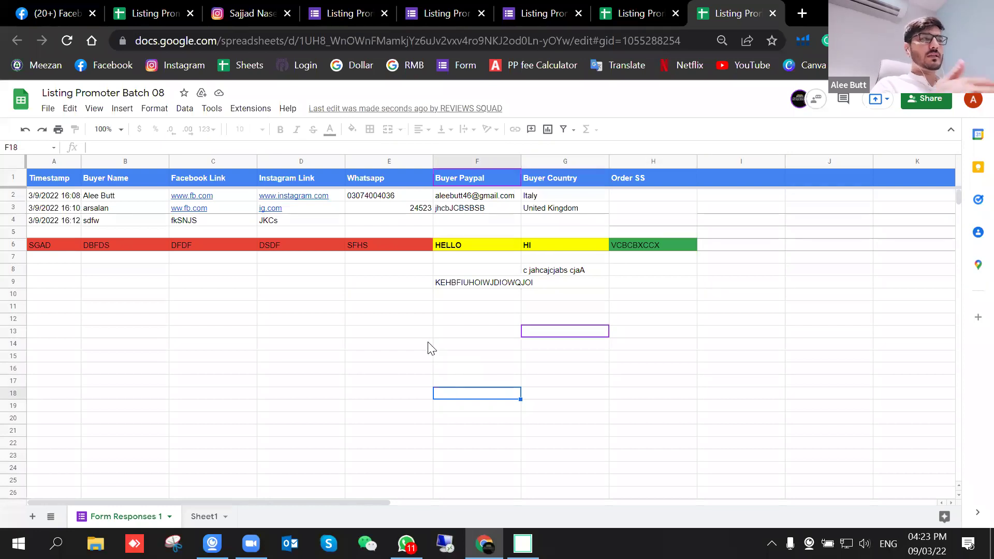